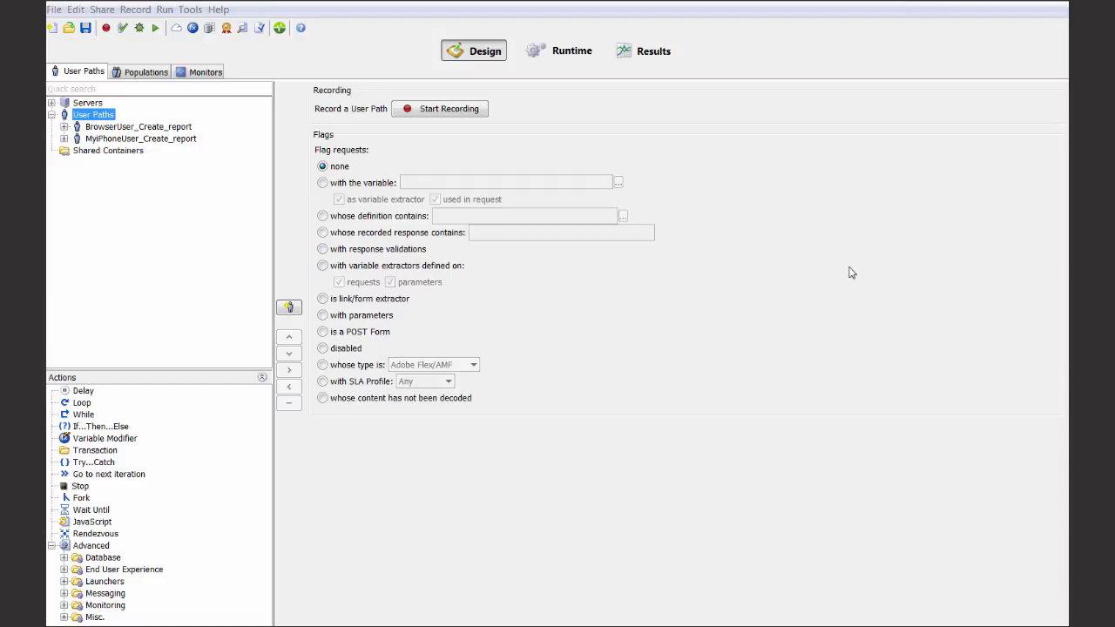
# Switch to the browser showing Weather App v1.0 to view its home page, and close that browser window
pyautogui.hotkey('alt', 'Tab')
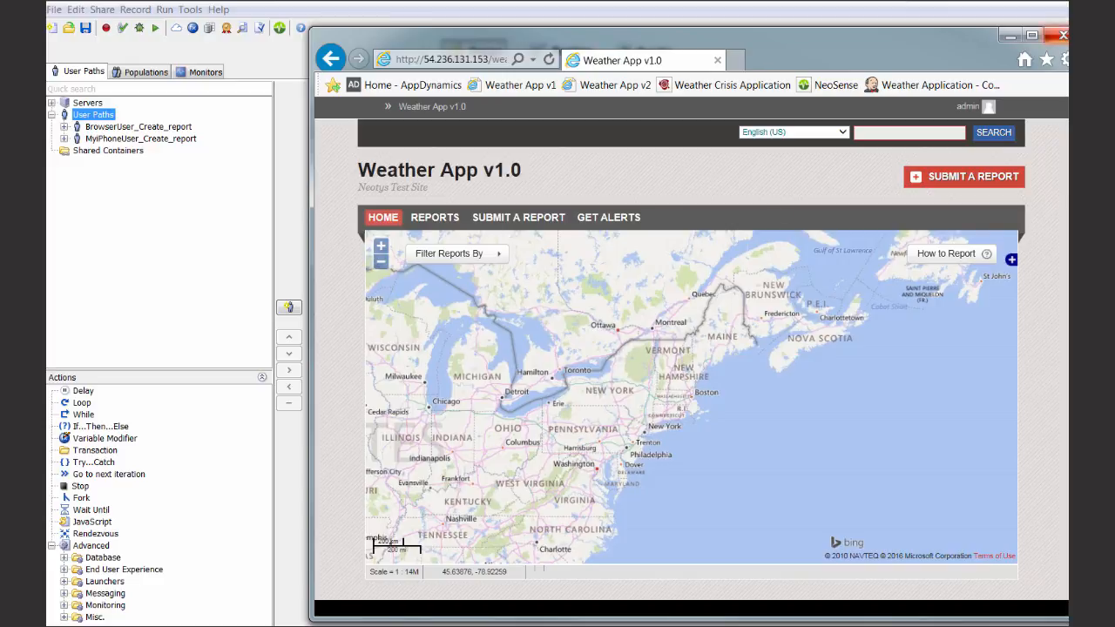
pyautogui.click(1062, 35)
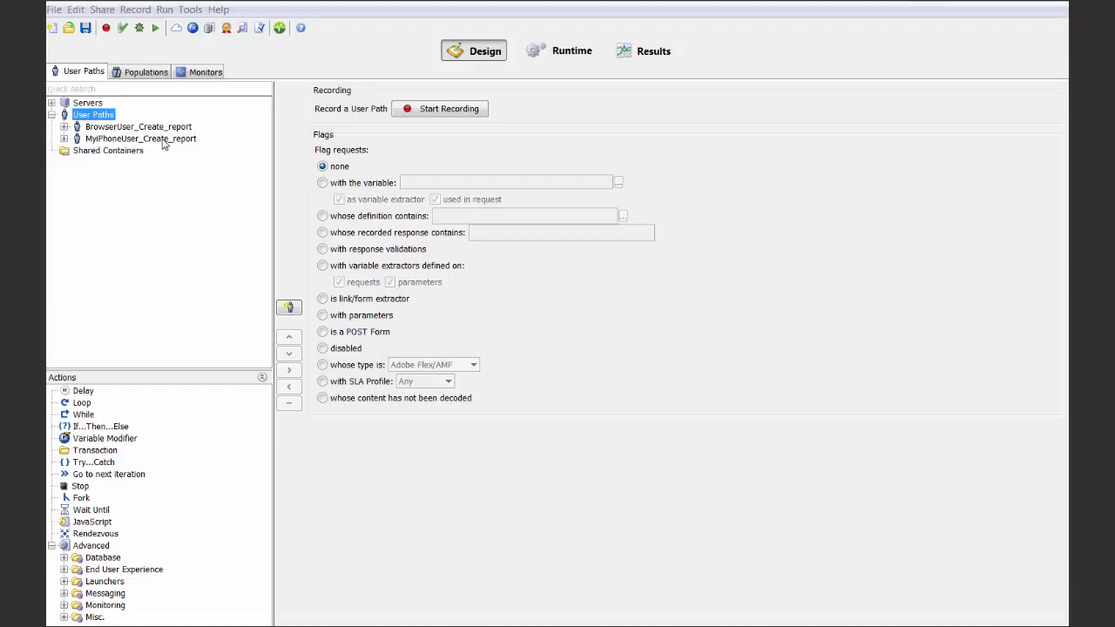
# Review the test summaries of the Server config 2 and Server config 1 results, and return to the design view
pyautogui.click(644, 51)
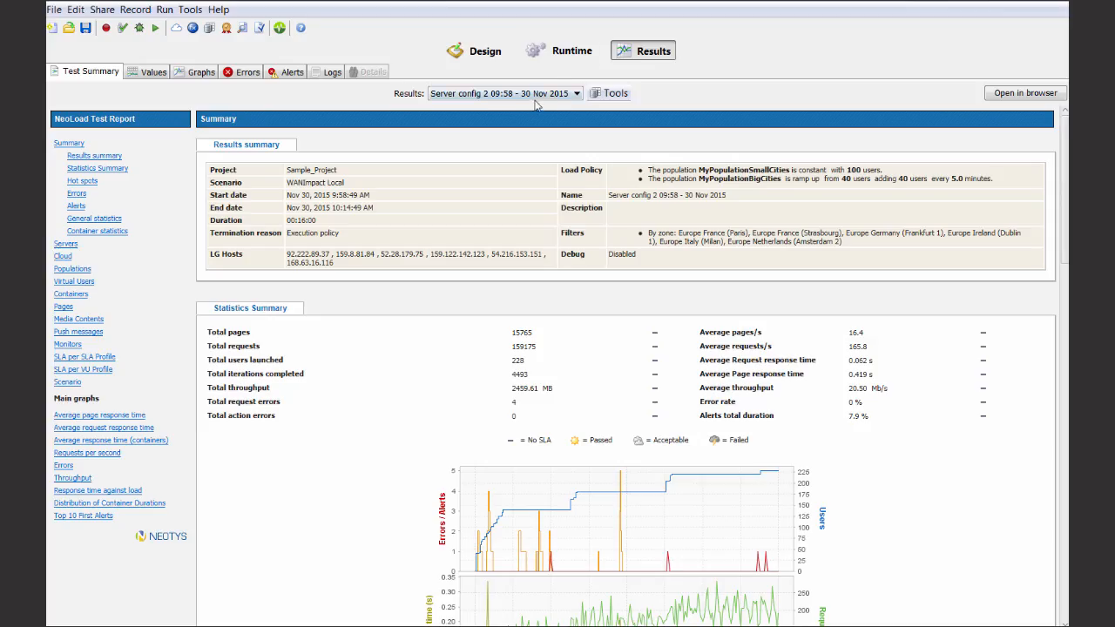
pyautogui.click(453, 94)
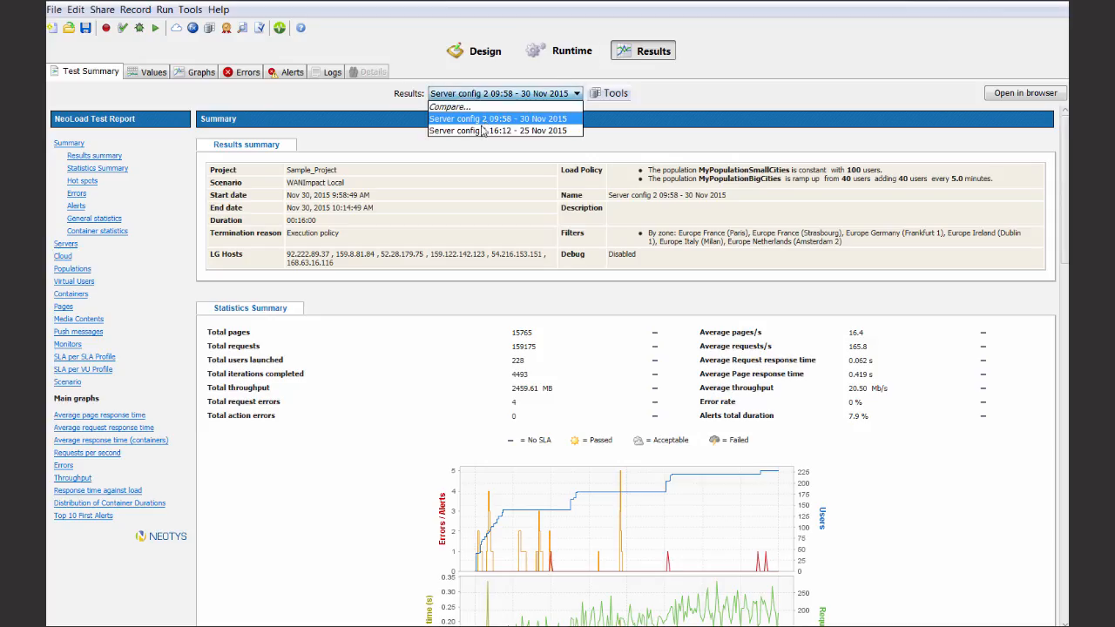
pyautogui.click(519, 131)
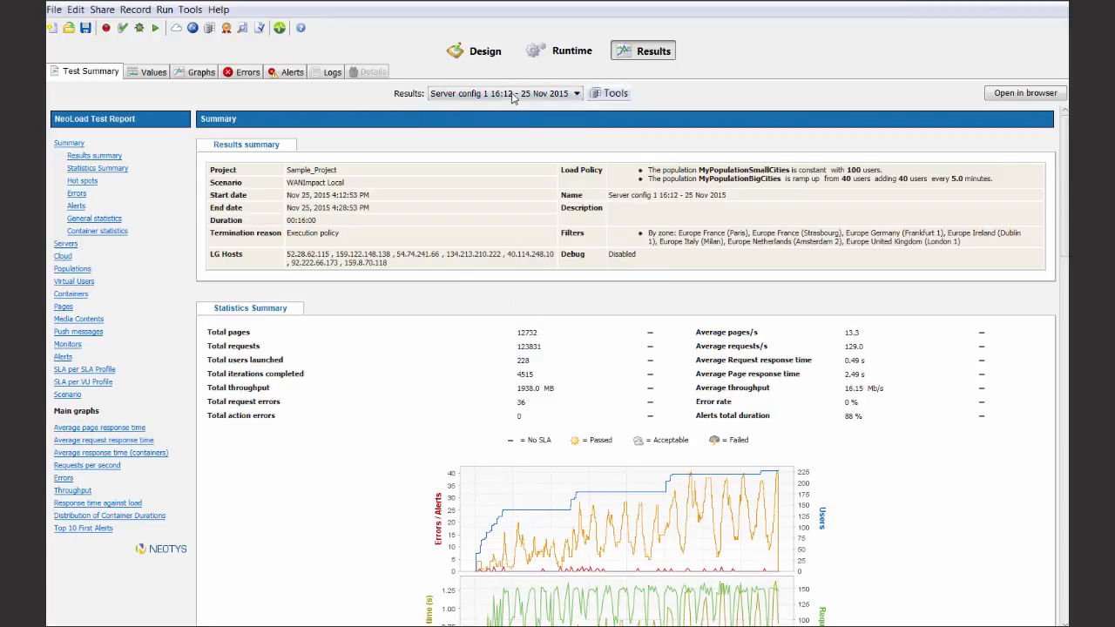
pyautogui.click(468, 94)
pyautogui.click(496, 119)
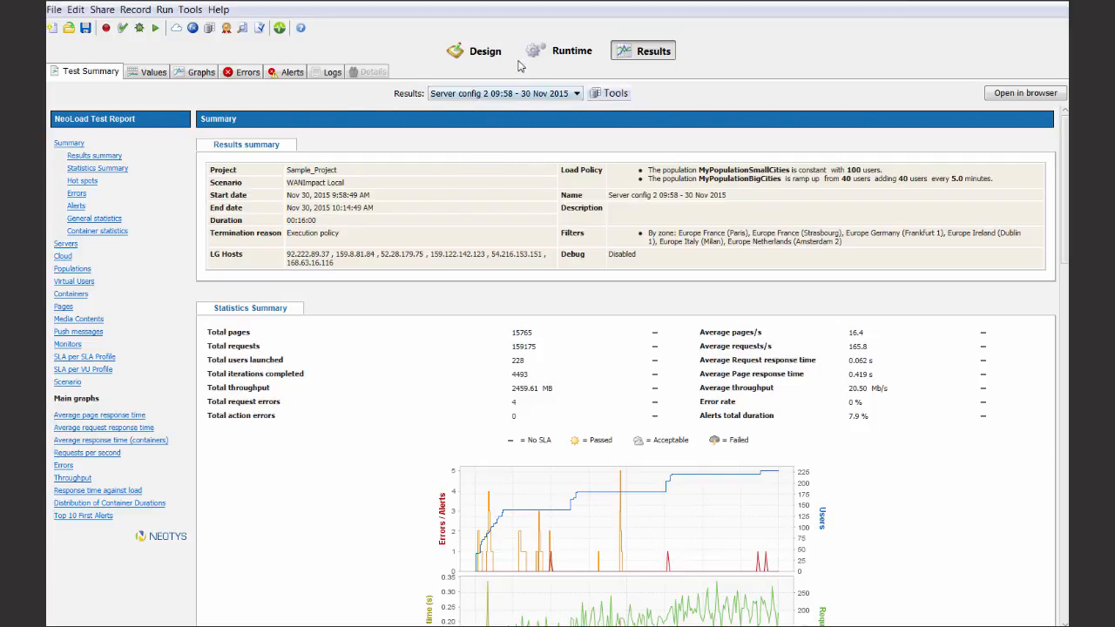
pyautogui.click(471, 52)
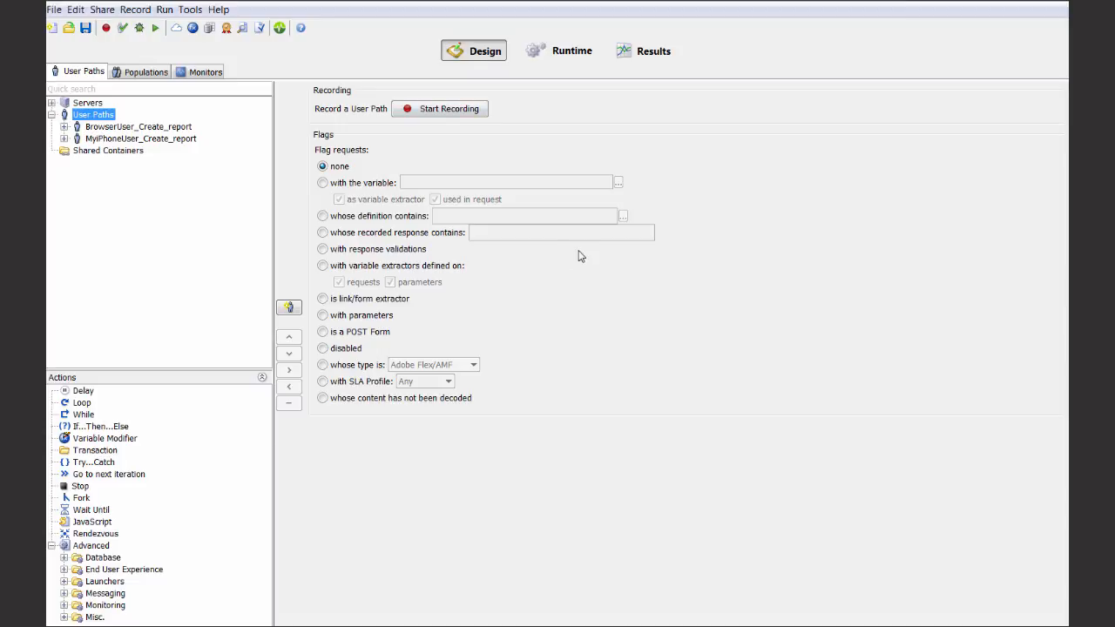
# Begin a new user path recording setup with the client start option enabled for Internet Explorer
pyautogui.click(442, 116)
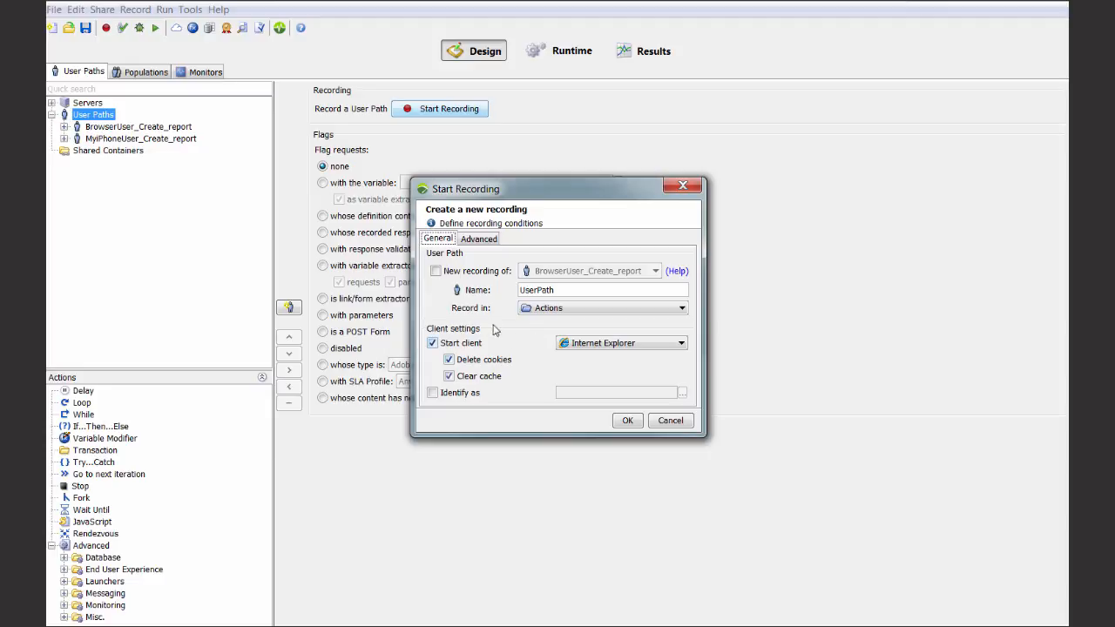
pyautogui.click(433, 343)
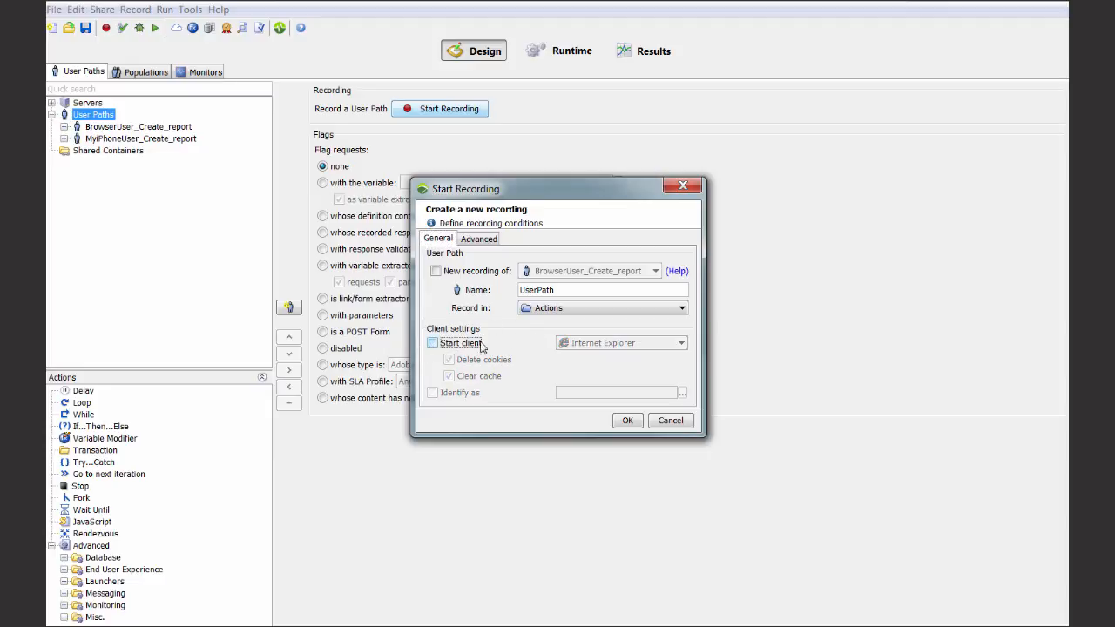
pyautogui.click(432, 343)
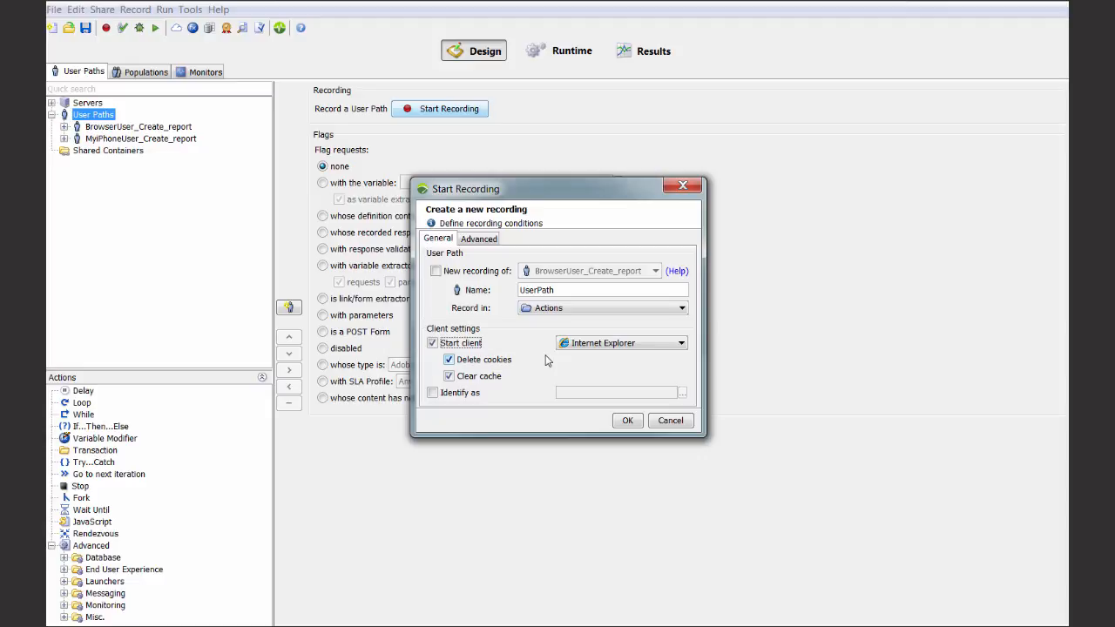
pyautogui.click(440, 394)
pyautogui.click(683, 394)
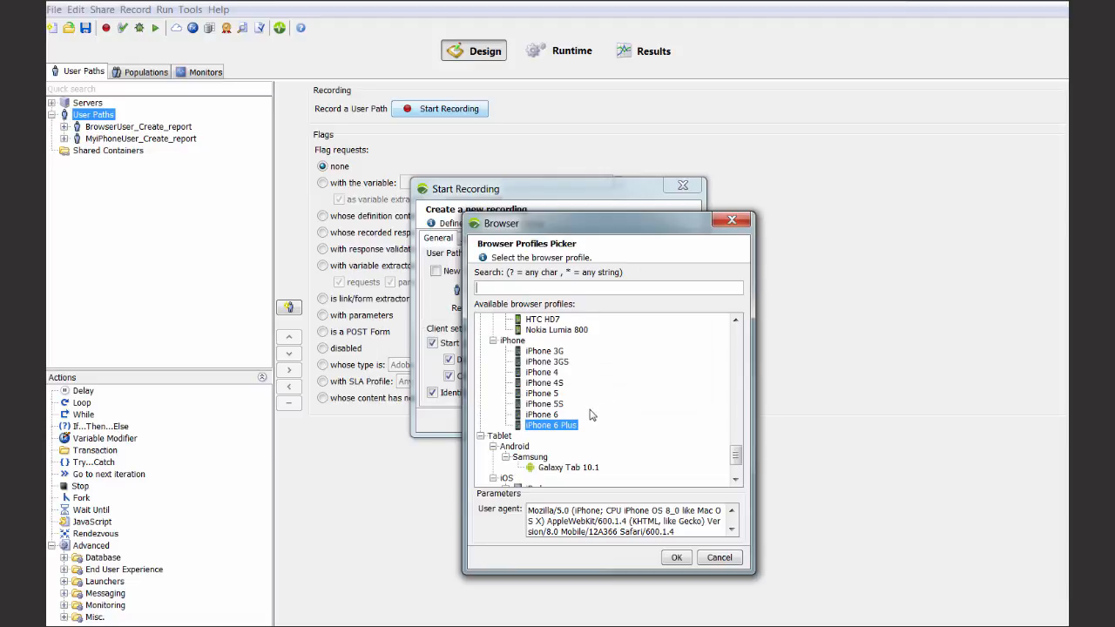
pyautogui.scroll(3, 542, 407)
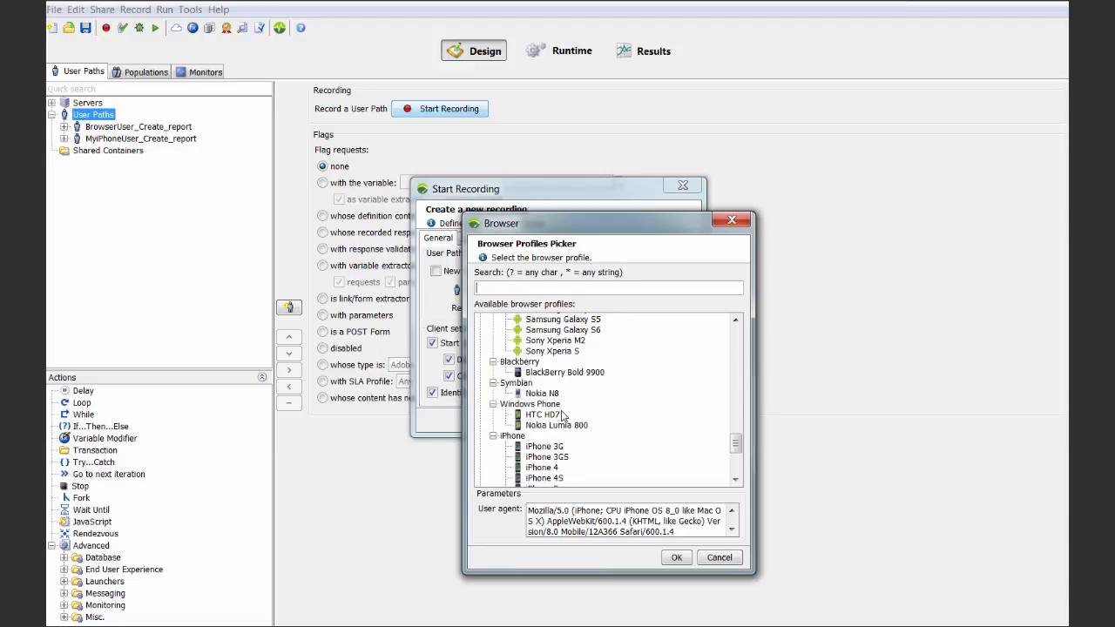
pyautogui.scroll(-2, 521, 418)
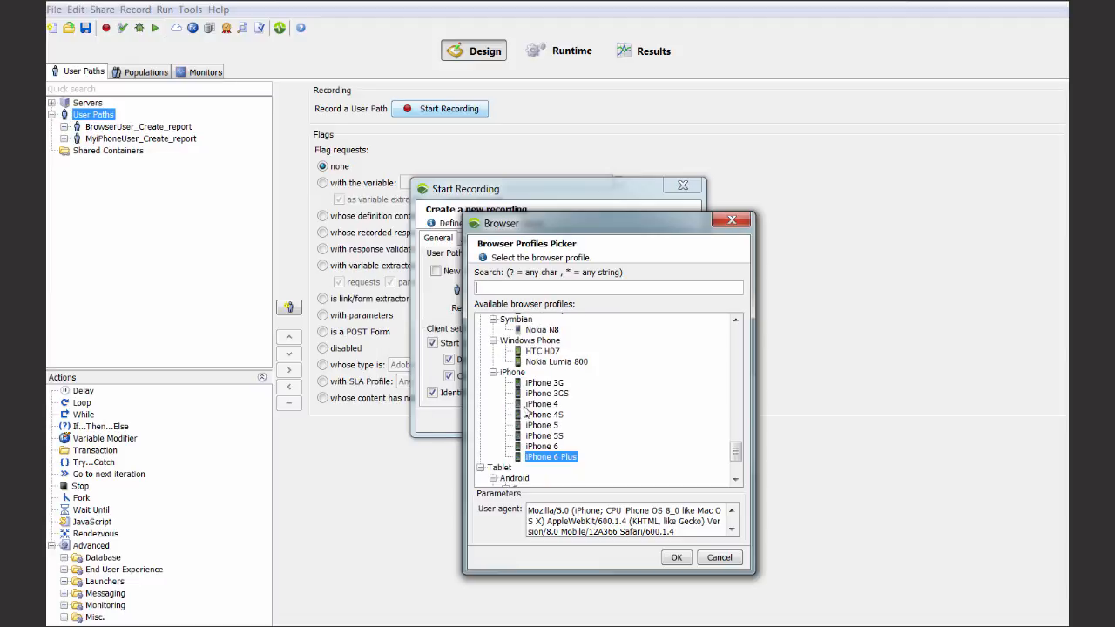
pyautogui.scroll(-1, 564, 434)
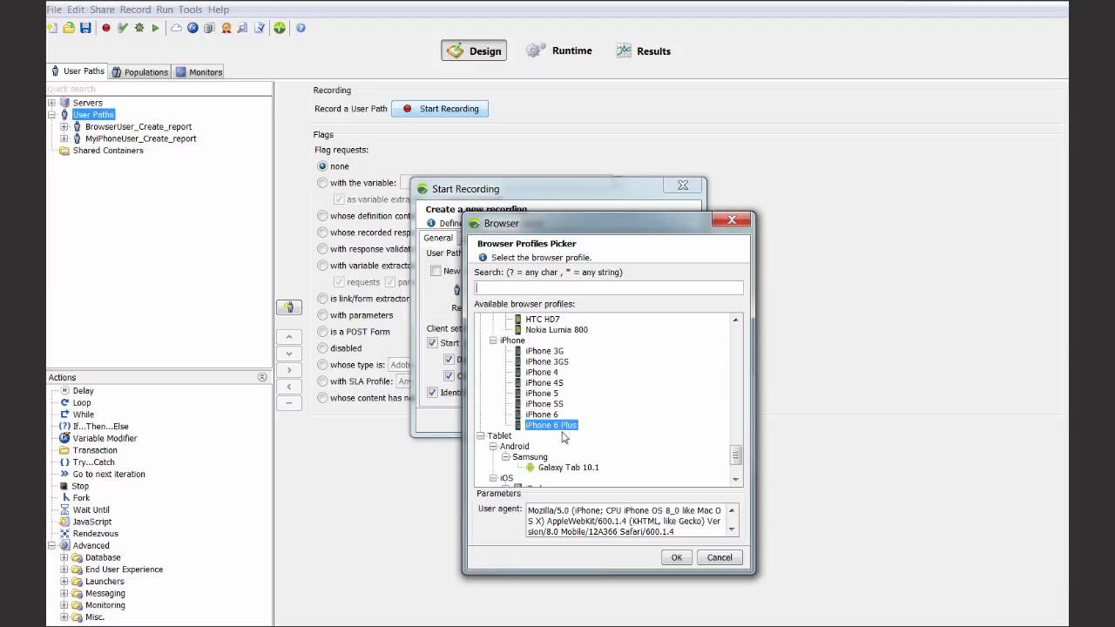
pyautogui.click(545, 408)
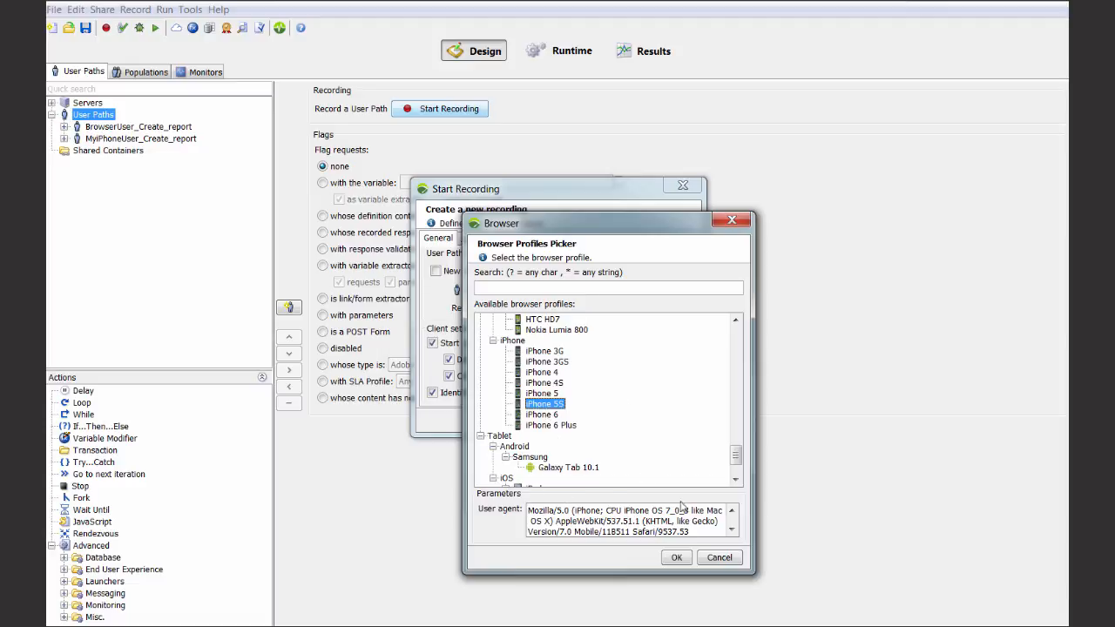
pyautogui.click(727, 562)
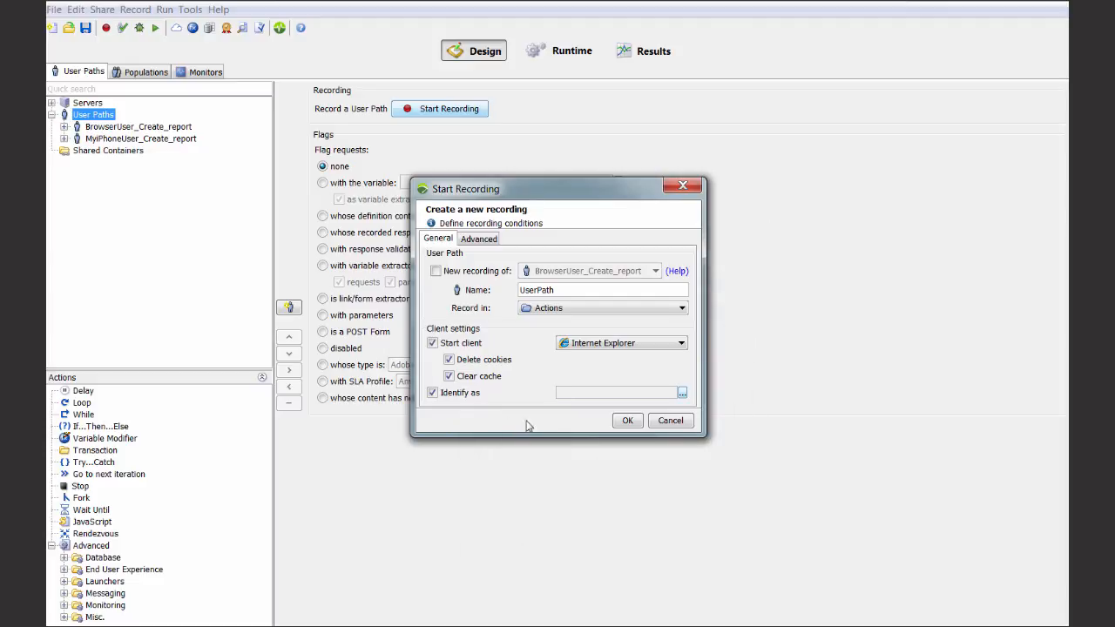
pyautogui.click(434, 392)
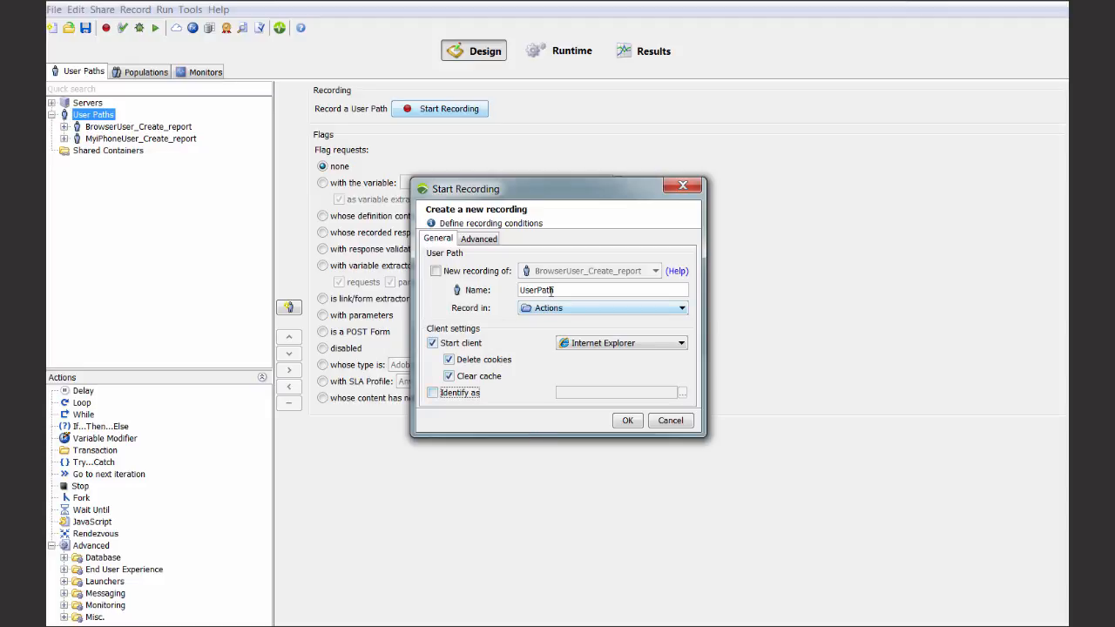
# Check the advanced protocol and mode settings, and start recording the user path UserPath in Internet Explorer
pyautogui.click(484, 242)
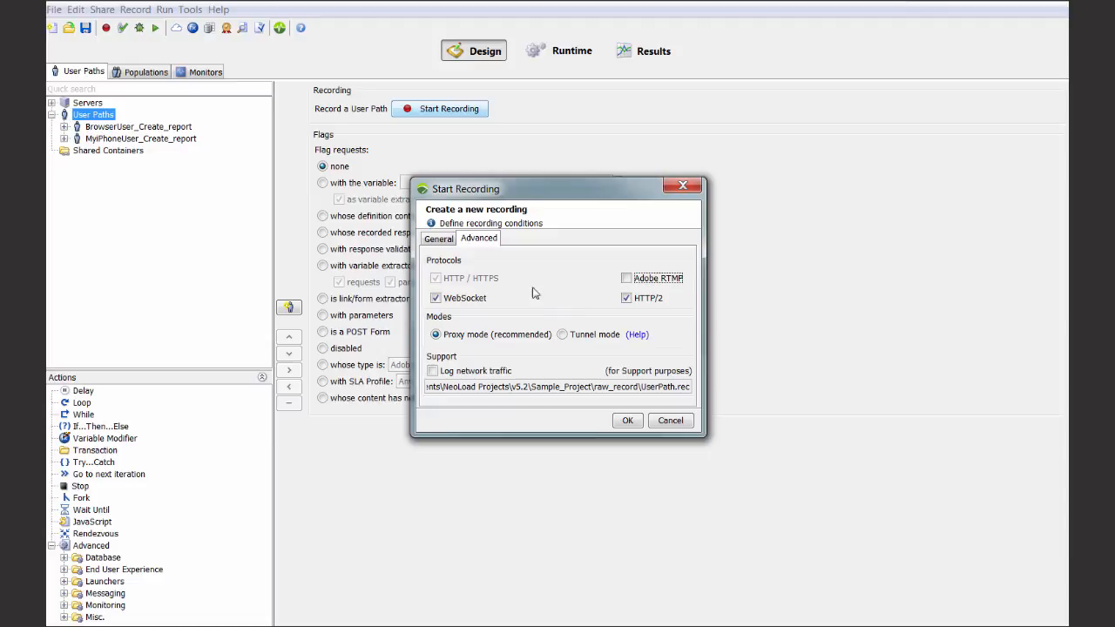
pyautogui.click(443, 245)
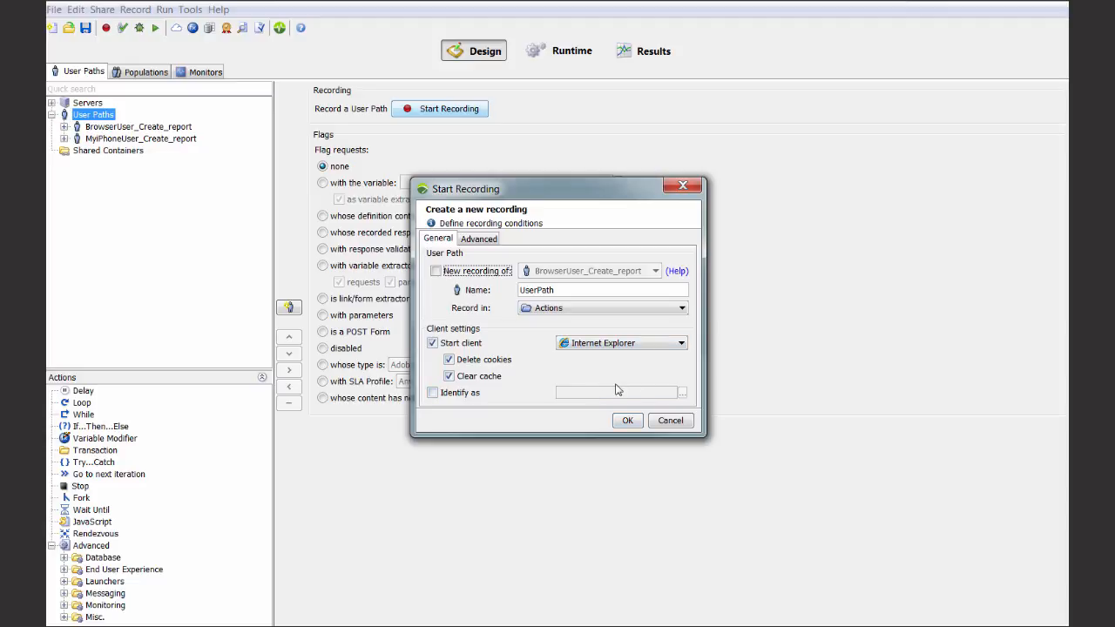
pyautogui.click(627, 420)
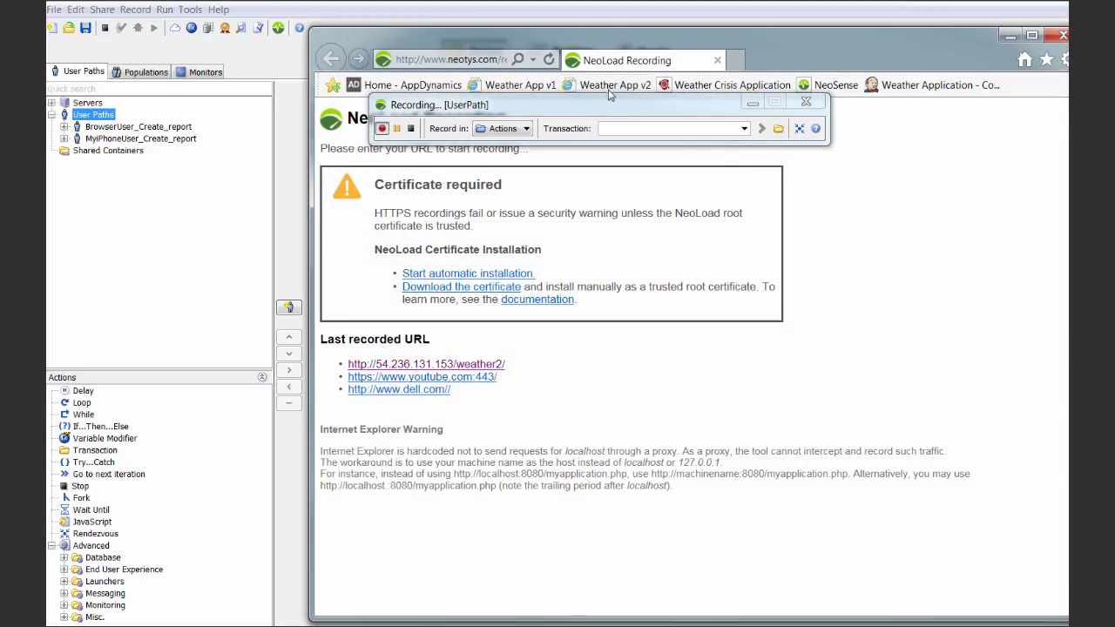
# Move the recording toolbar above the recording page and run the automatic installation of the NeoLoad root certificate
pyautogui.moveTo(575, 112); pyautogui.dragTo(579, 53)
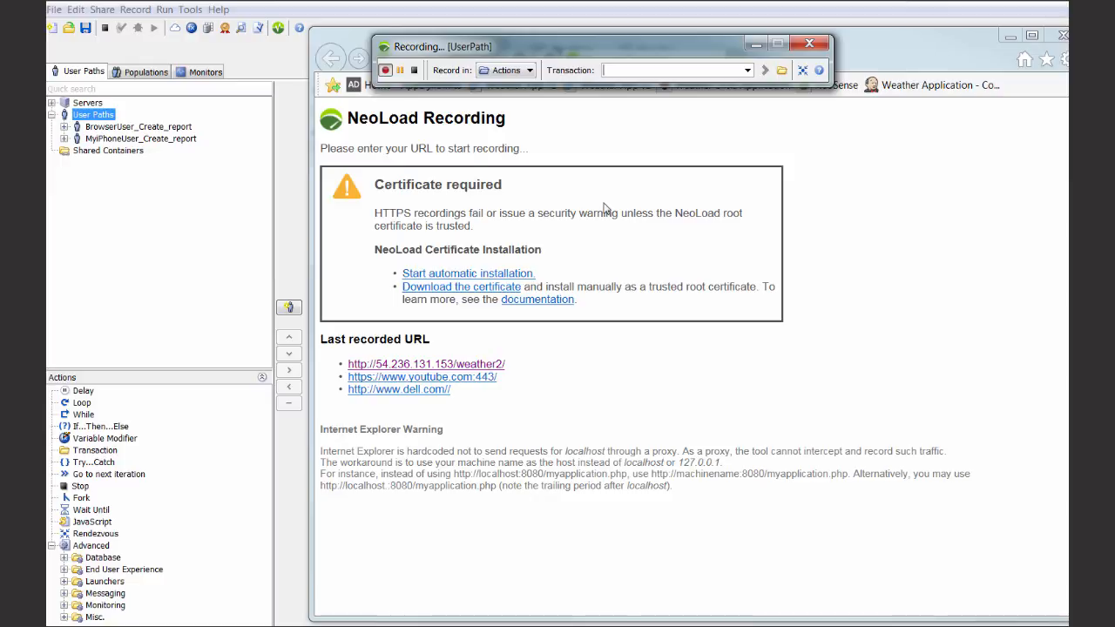
pyautogui.moveTo(438, 53); pyautogui.dragTo(342, 58)
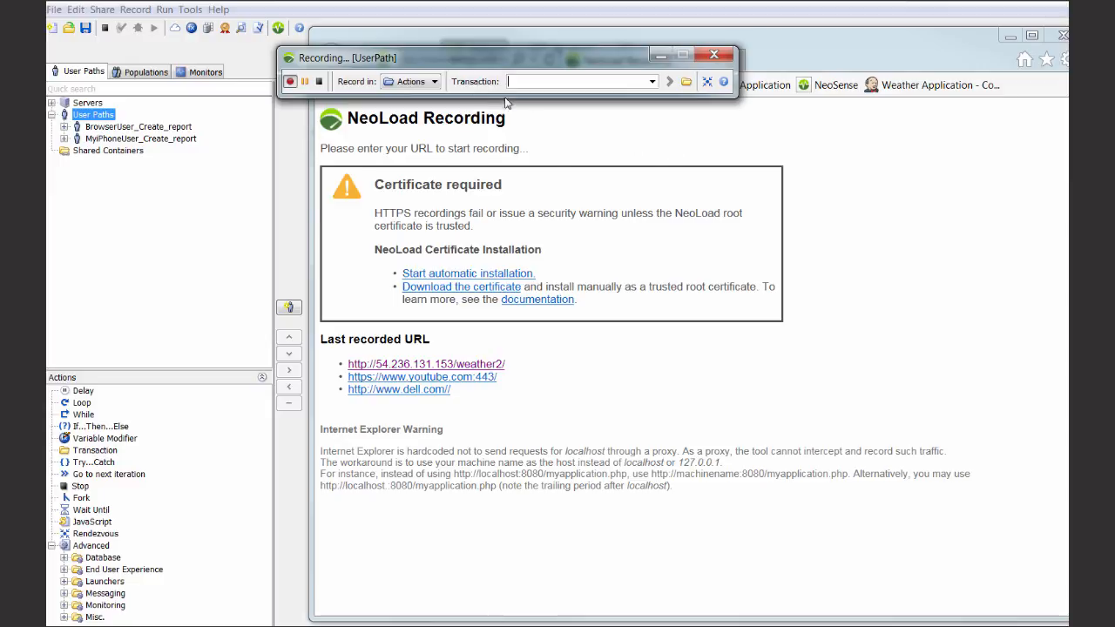
pyautogui.moveTo(471, 65); pyautogui.dragTo(452, 47)
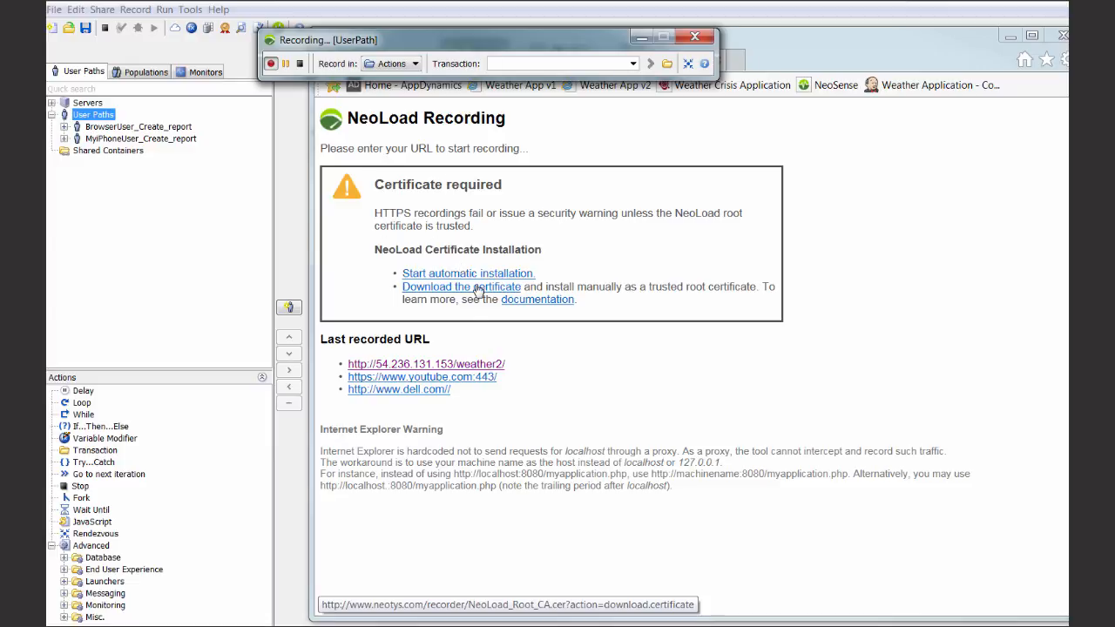
pyautogui.click(491, 63)
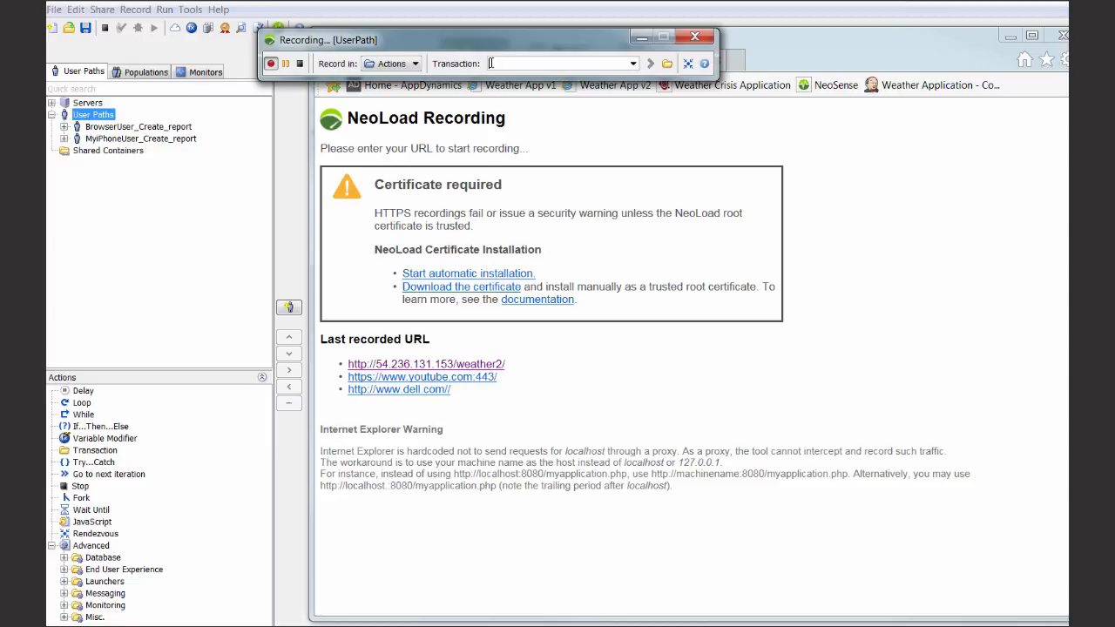
pyautogui.click(443, 275)
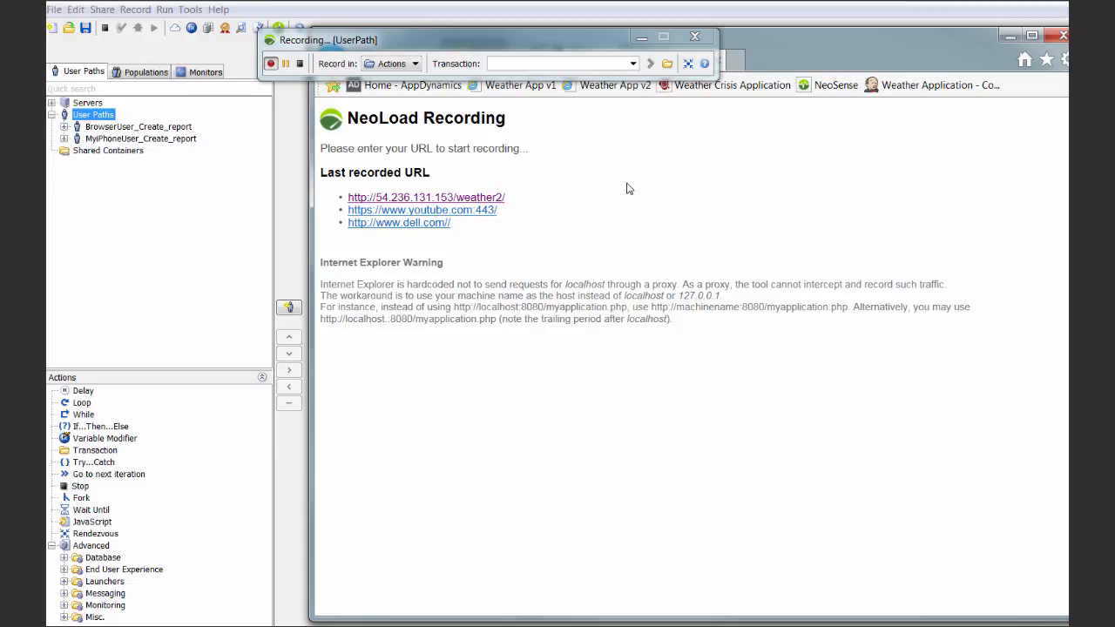
# Name the recorded transaction Home and load the bookmarked Weather App v1 site
pyautogui.click(504, 63)
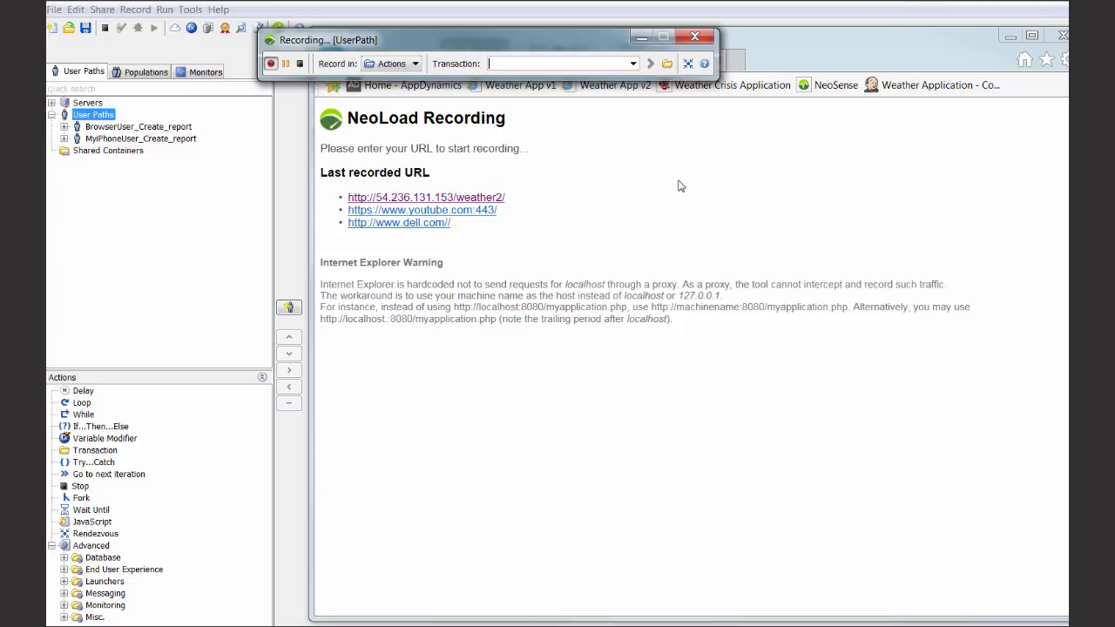
pyautogui.write('Home')
pyautogui.moveTo(515, 46); pyautogui.dragTo(480, 12)
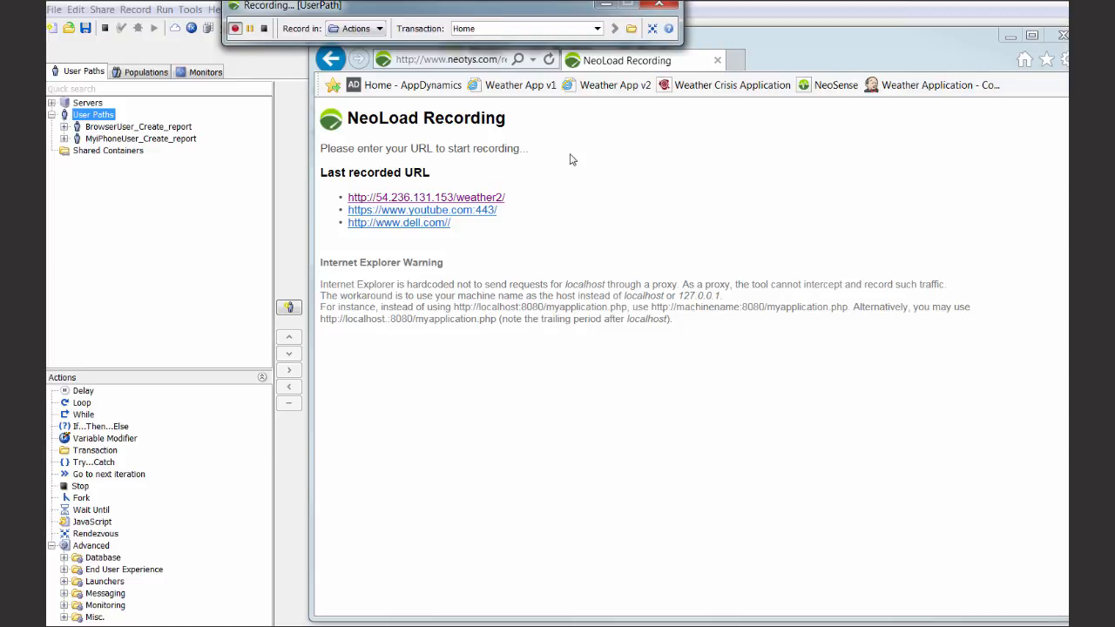
pyautogui.click(503, 86)
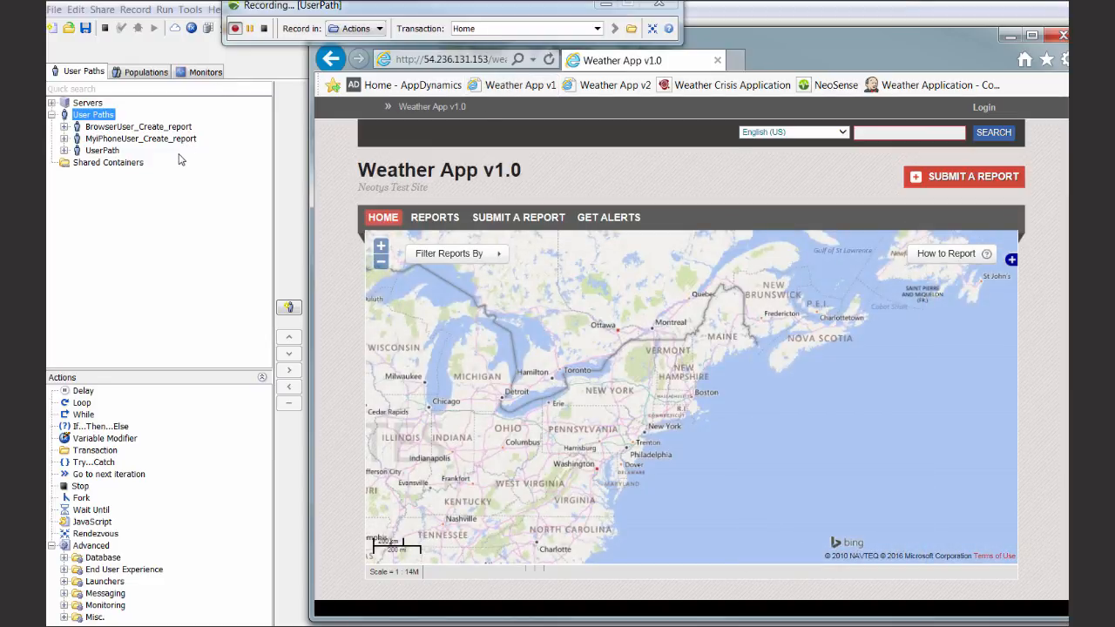
# Expand UserPath and its Actions container to inspect the recorded transactions
pyautogui.click(87, 152)
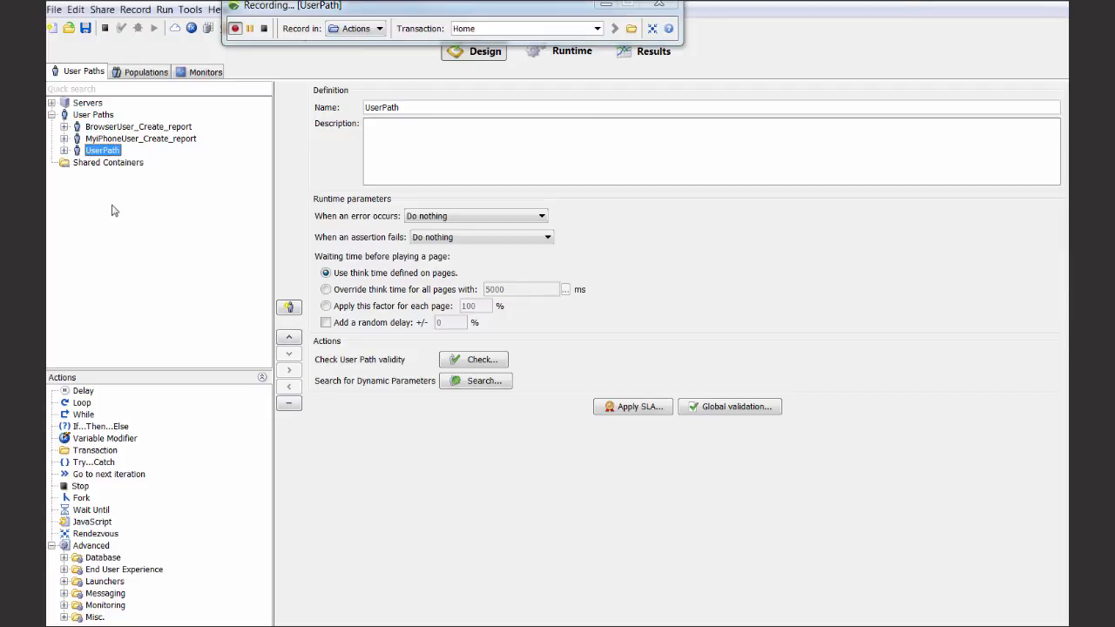
pyautogui.click(65, 151)
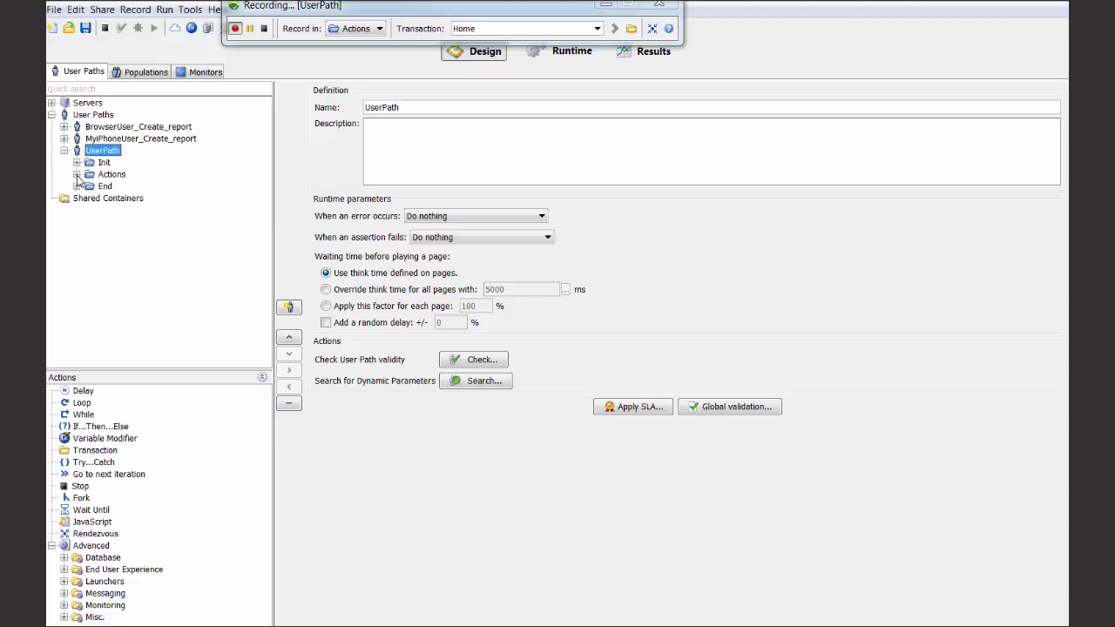
pyautogui.click(77, 174)
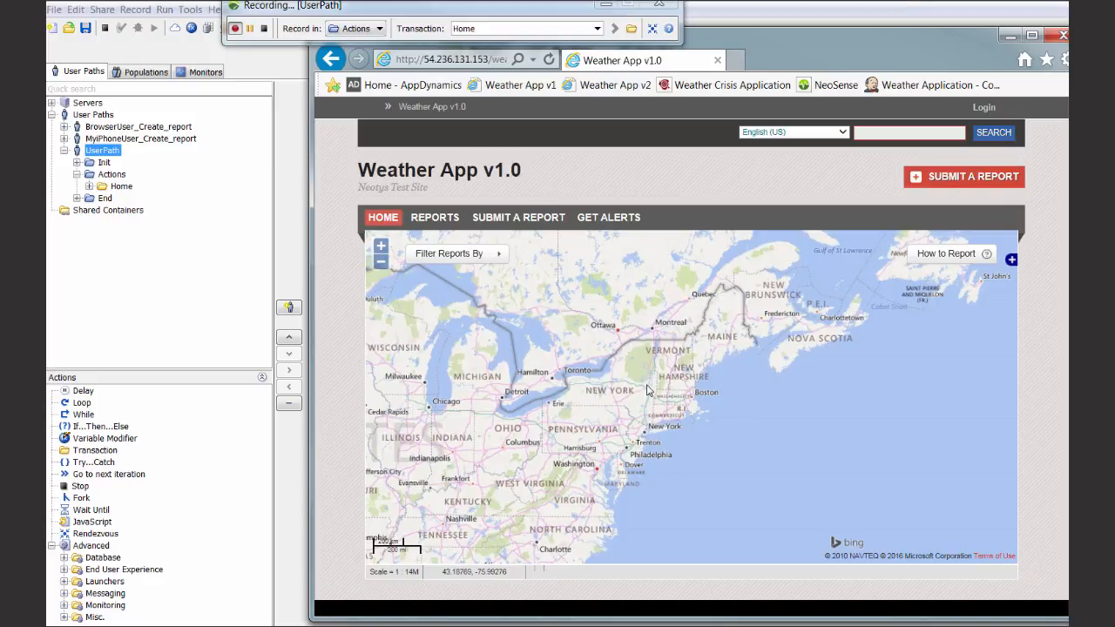
# Name the next recorded transaction Submit a Report and open the weather site's new report form
pyautogui.doubleClick(483, 27)
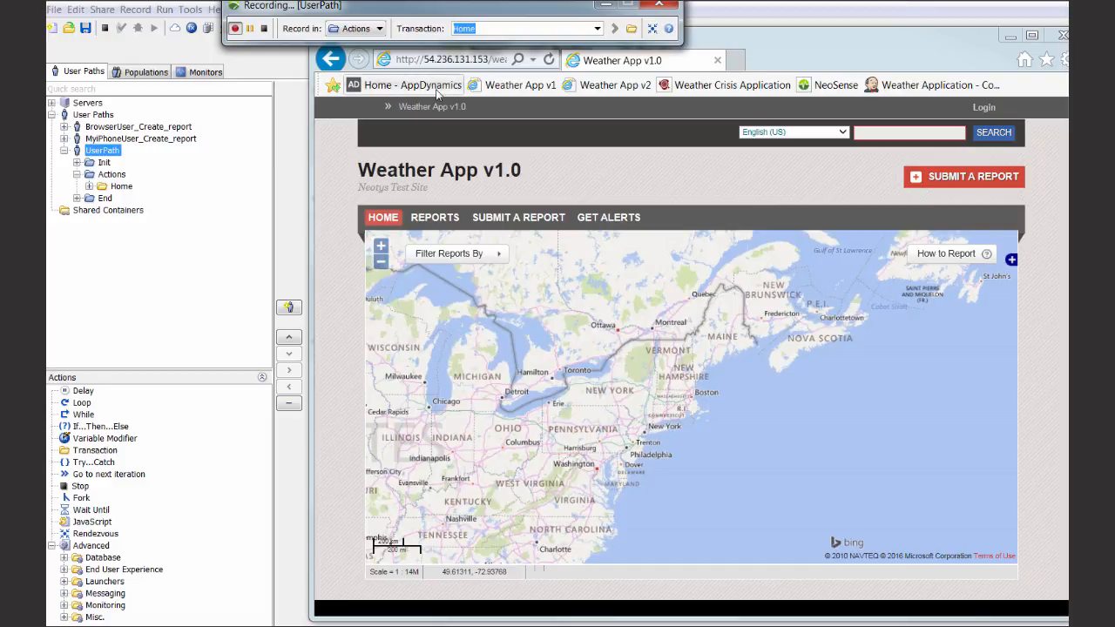
pyautogui.write('Submit')
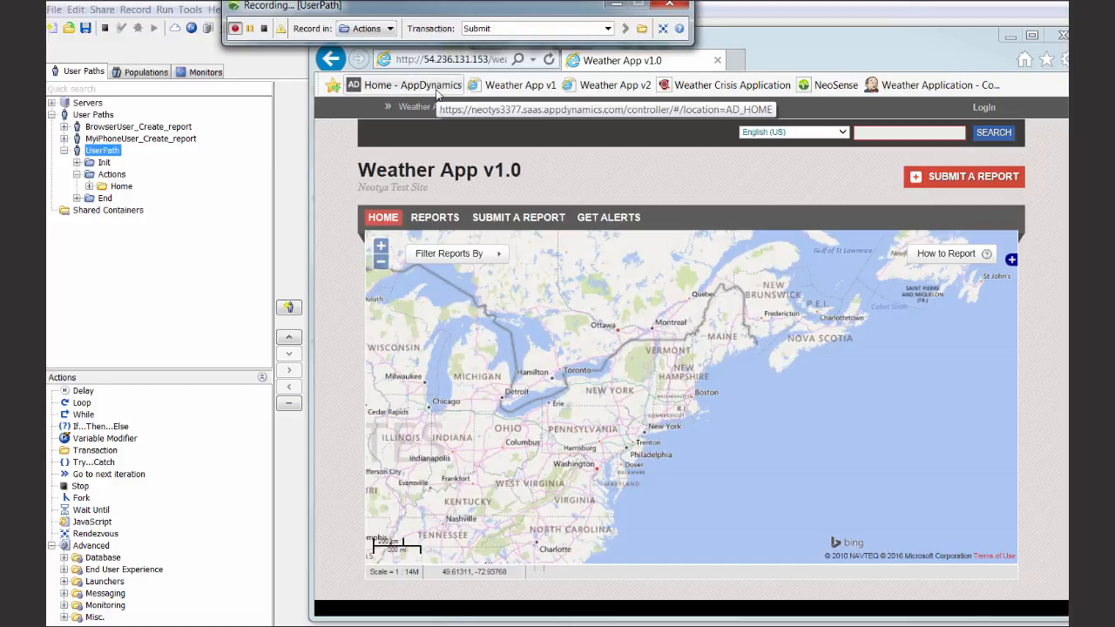
pyautogui.write(' a Report')
pyautogui.click(955, 177)
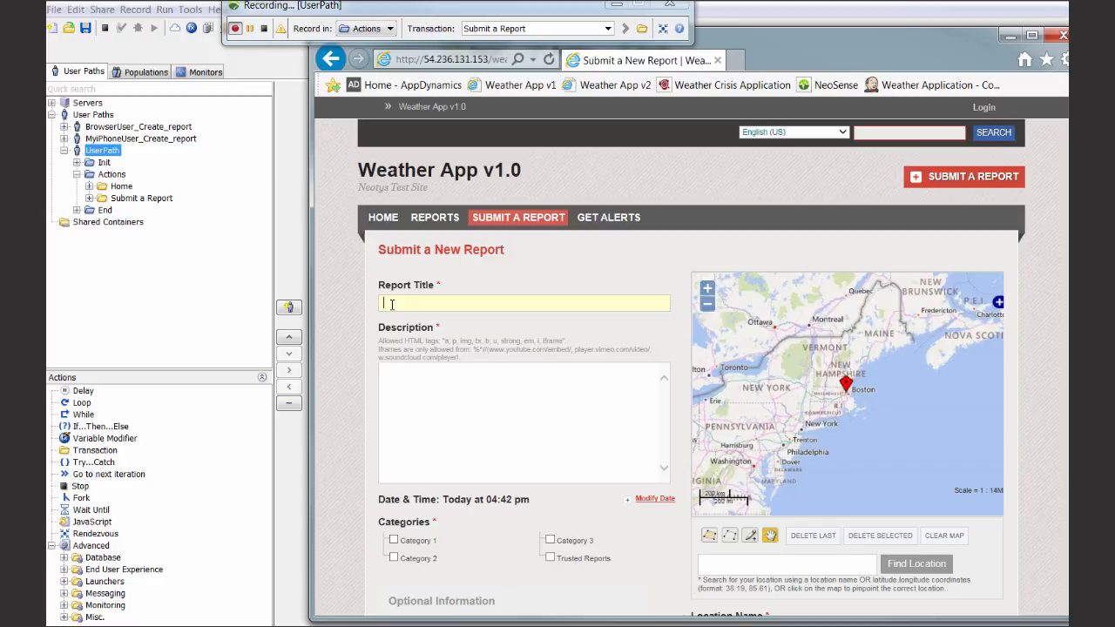
# Fill in the new report with the title Forest Fire and the description "Blue hills of Boston"
pyautogui.click(391, 304)
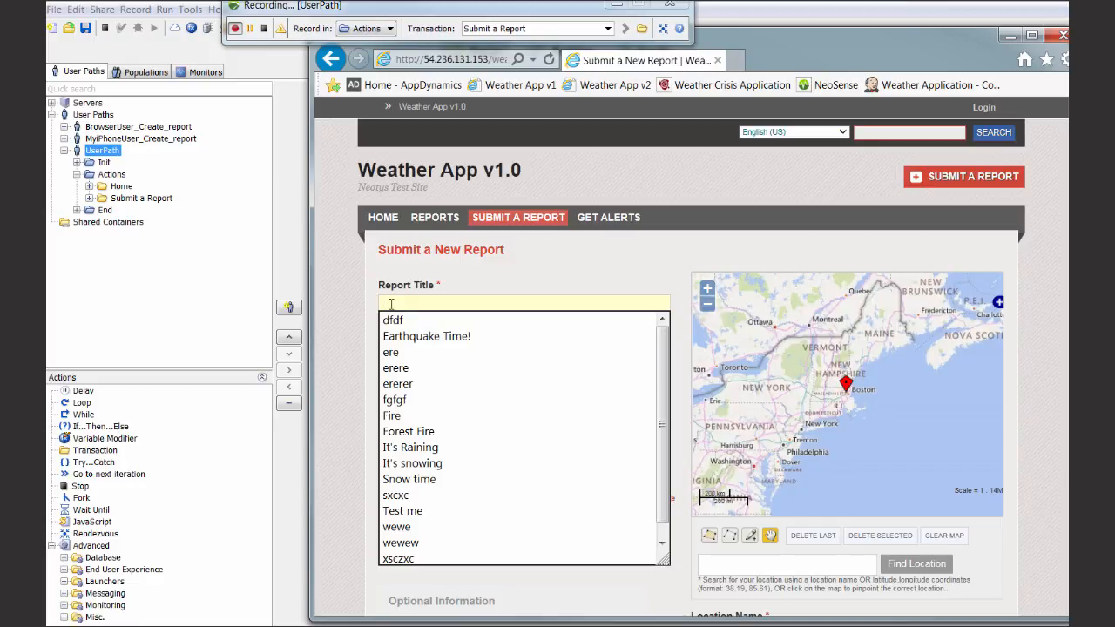
pyautogui.click(407, 437)
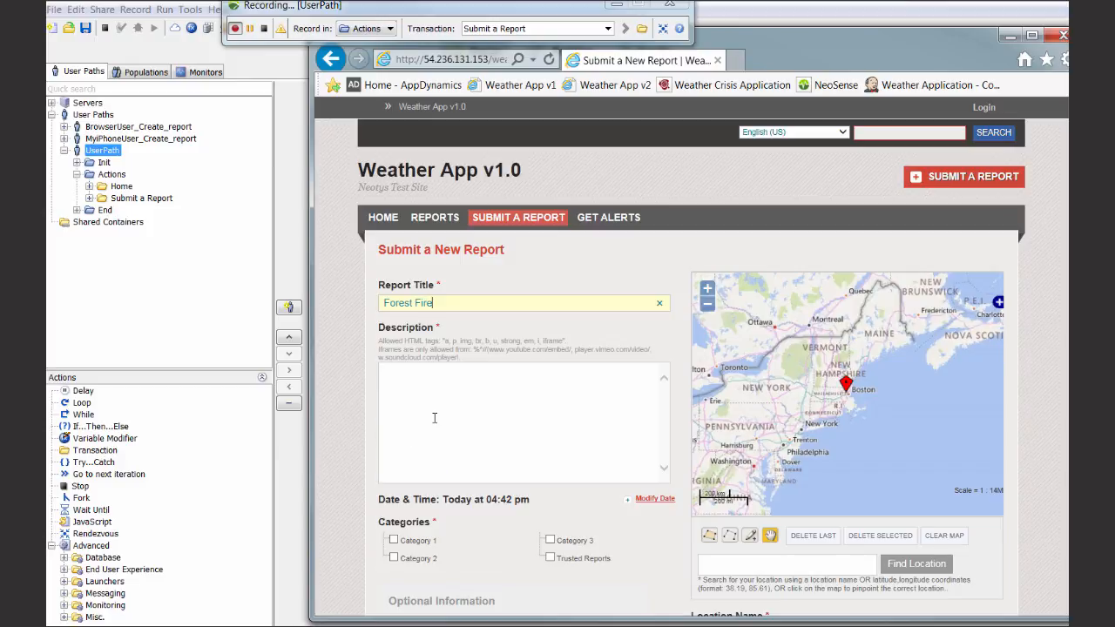
pyautogui.click(413, 403)
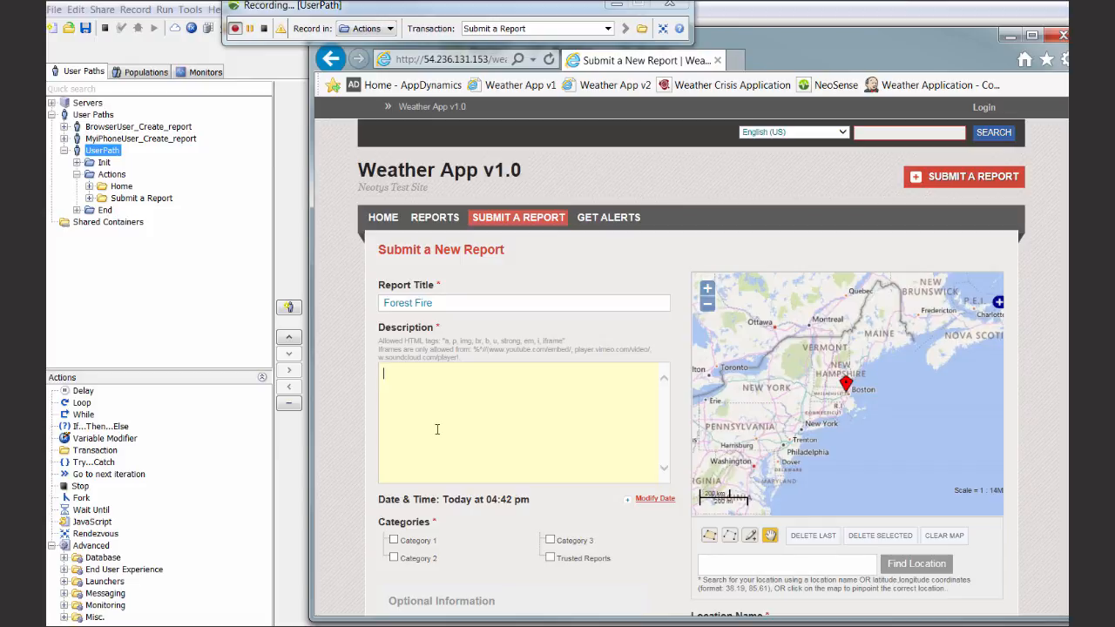
pyautogui.write('Blue hils c')
pyautogui.write('f Boston')
pyautogui.click(433, 373)
pyautogui.write('l')
# Assign the report to Category 1 and set its location name to Boston
pyautogui.scroll(-3, 504, 305)
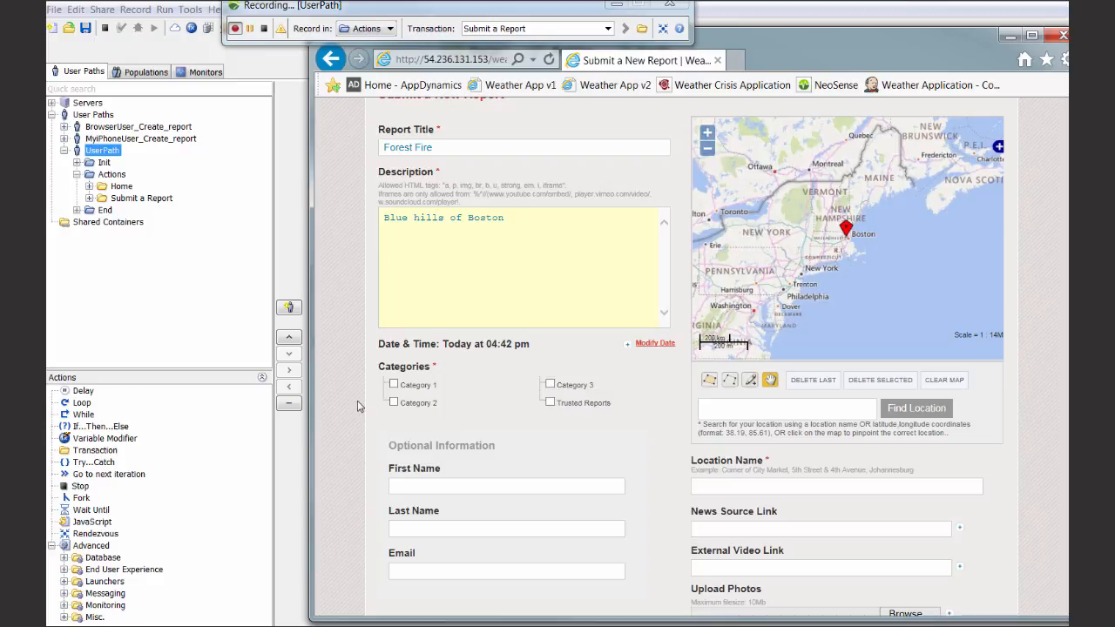
pyautogui.click(393, 385)
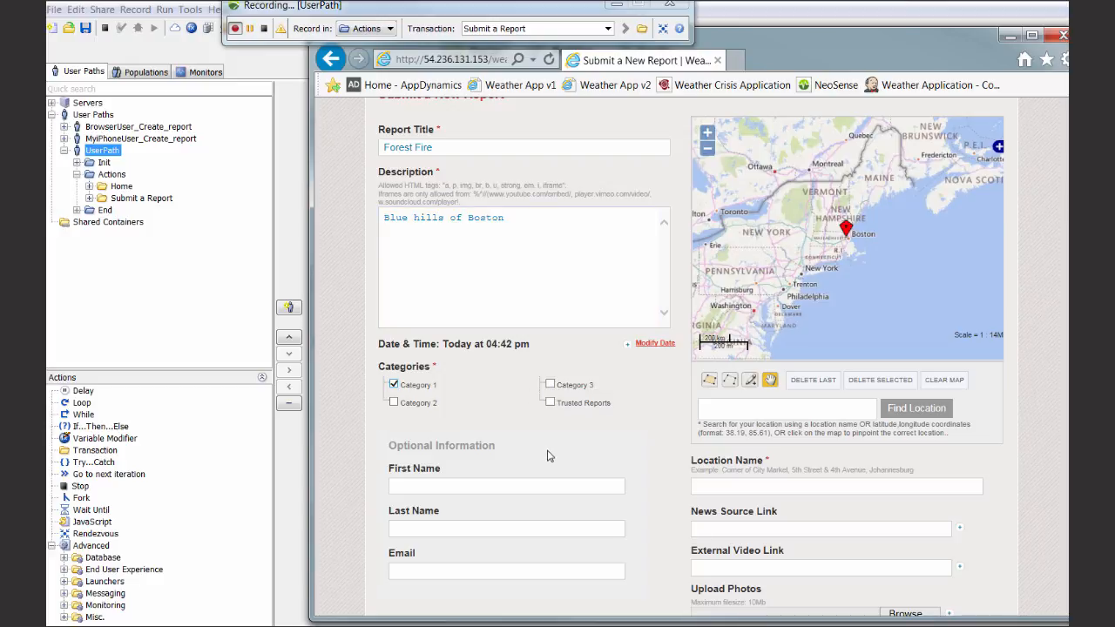
pyautogui.write('b')
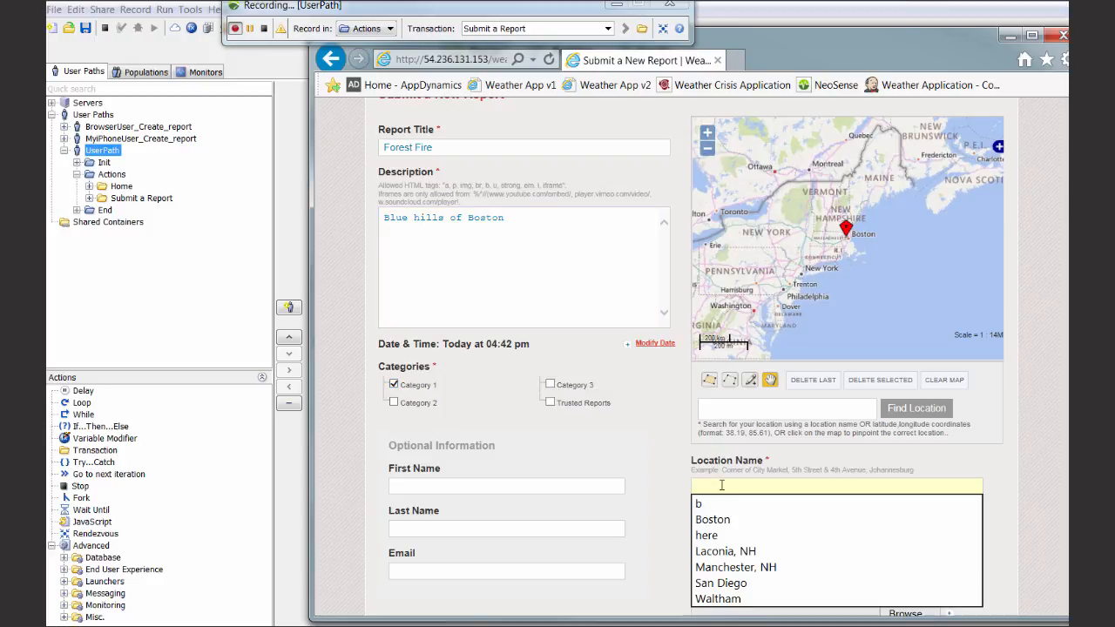
pyautogui.press('Down')
pyautogui.press('Return')
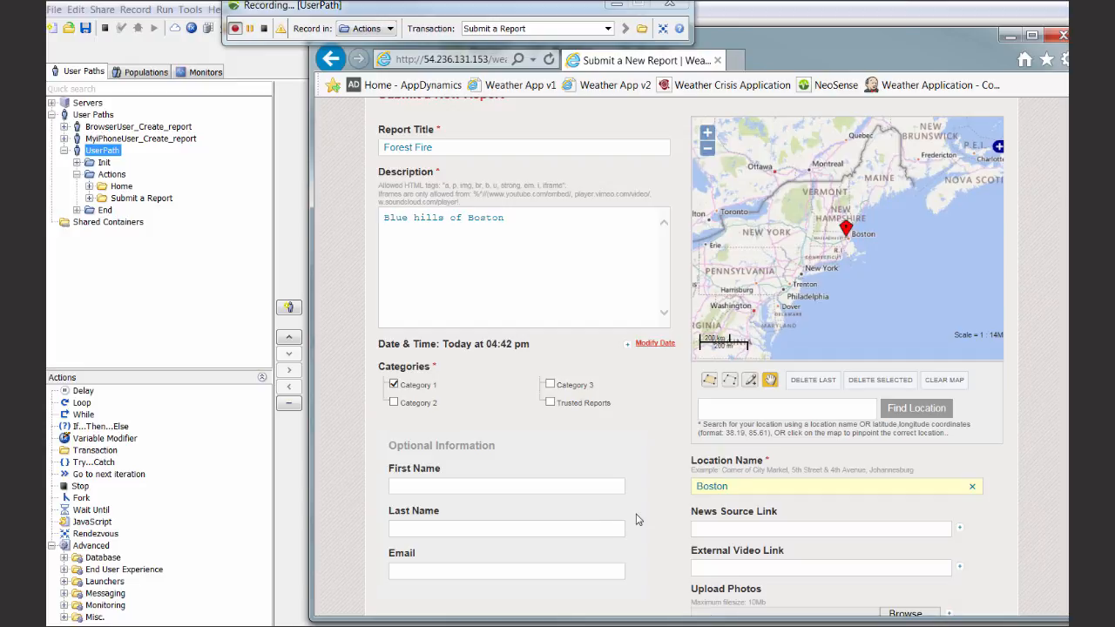
# Name the next recorded transaction Submit and submit the completed weather report
pyautogui.scroll(-3, 638, 519)
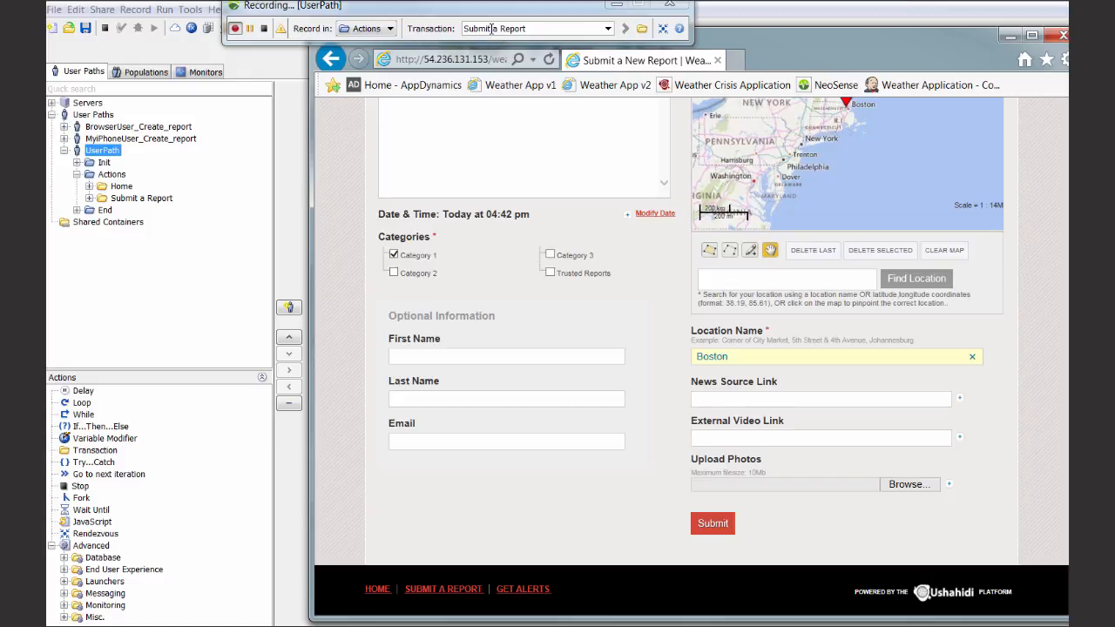
pyautogui.moveTo(493, 27); pyautogui.dragTo(546, 27)
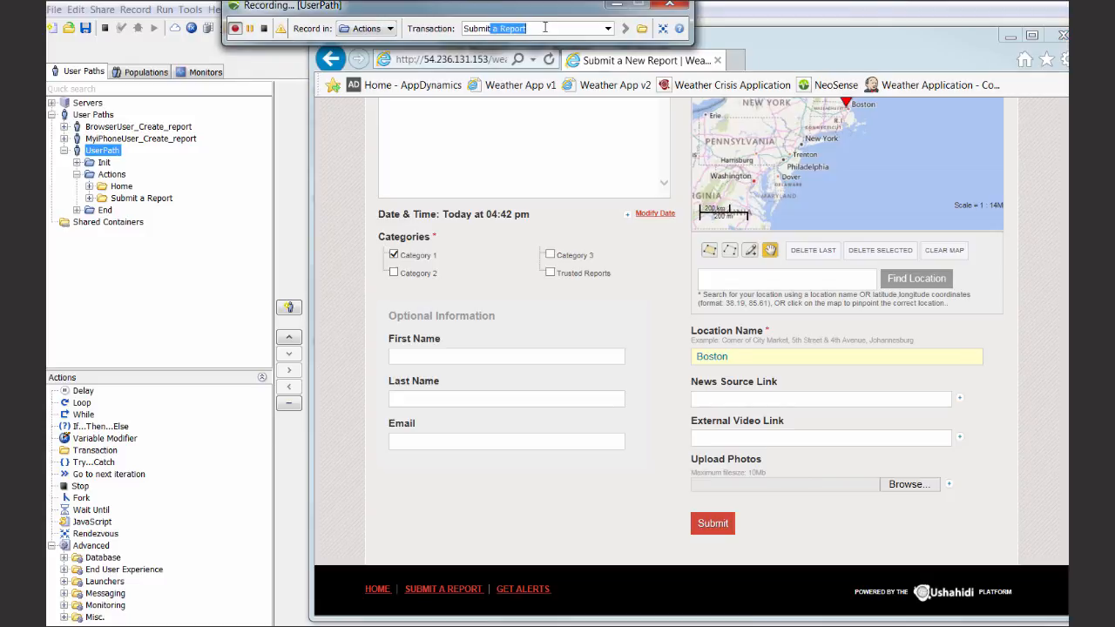
pyautogui.press('BackSpace')
pyautogui.click(715, 528)
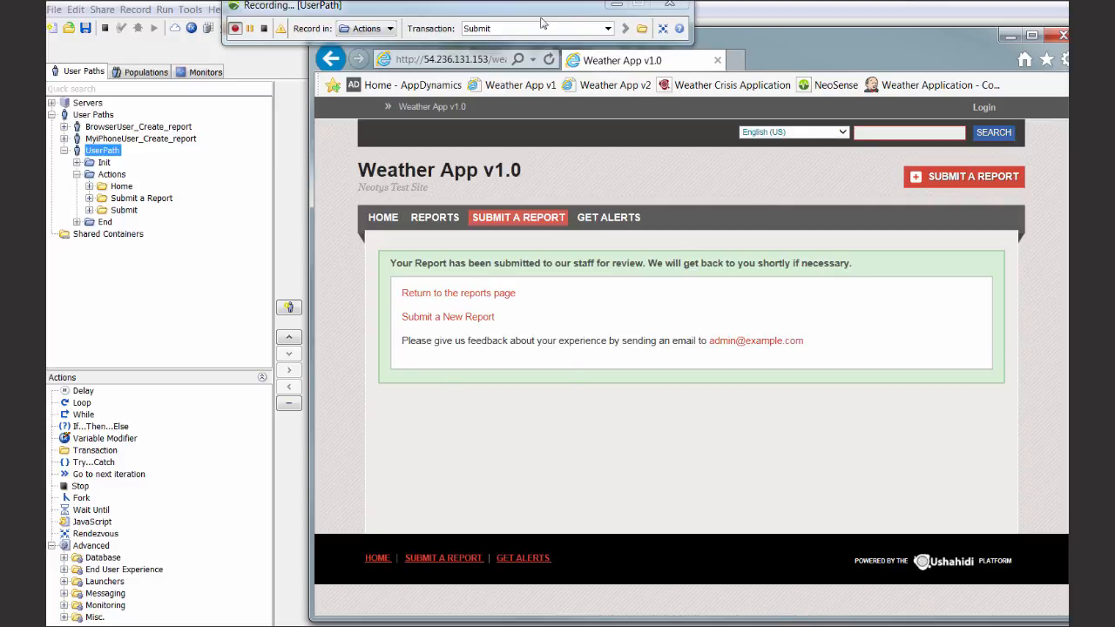
# Record the return to the site's home page as transaction Back, and close the browser to end the recording
pyautogui.doubleClick(512, 32)
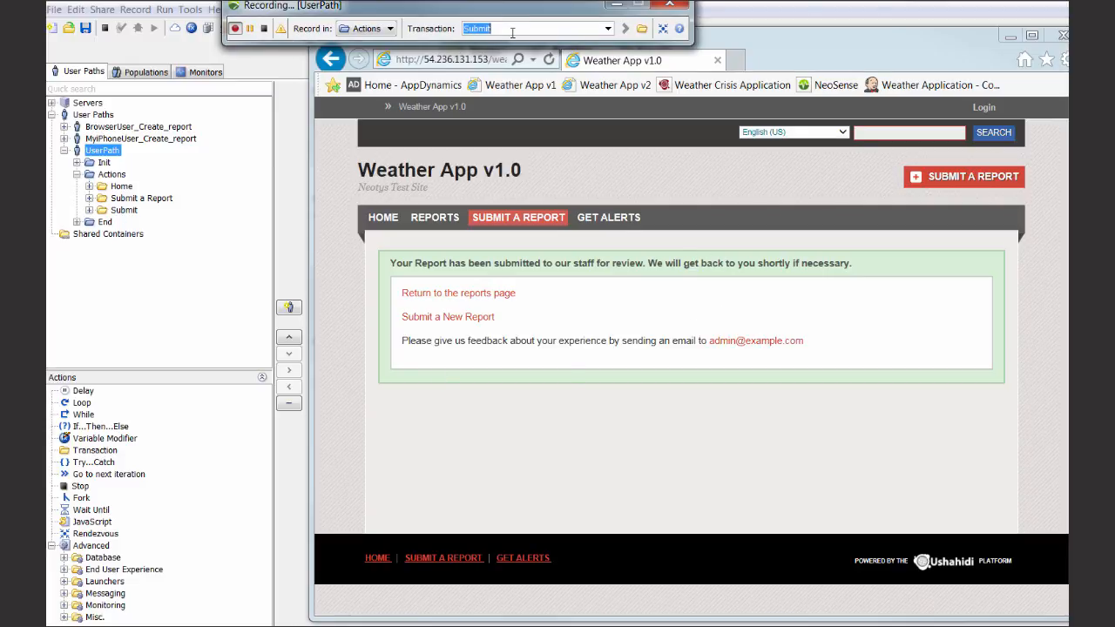
pyautogui.write('Back')
pyautogui.click(381, 223)
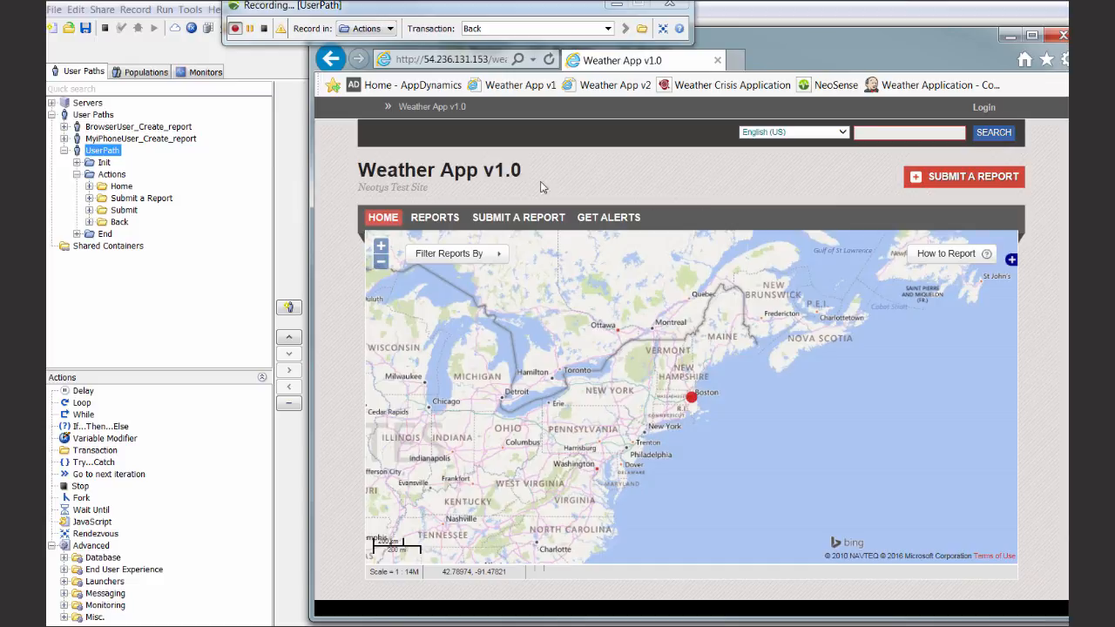
pyautogui.click(1063, 37)
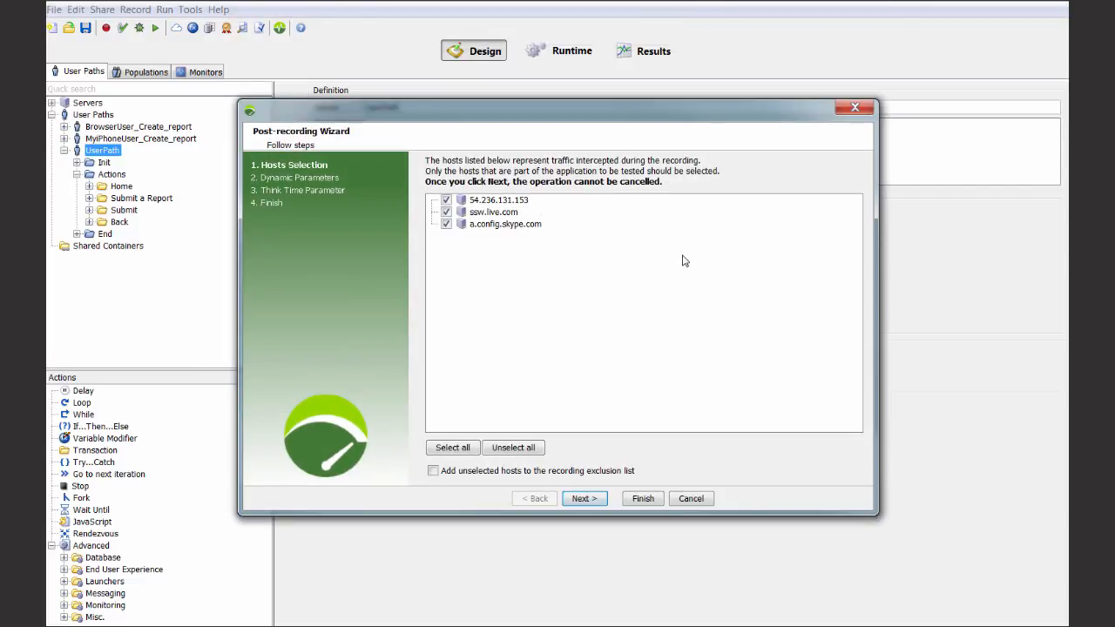
# Exclude the hosts ssw.live.com and a.config.skype.com from the recorded traffic, keeping only 54.236.131.153, and confirm the host selection
pyautogui.moveTo(498, 112); pyautogui.dragTo(523, 103)
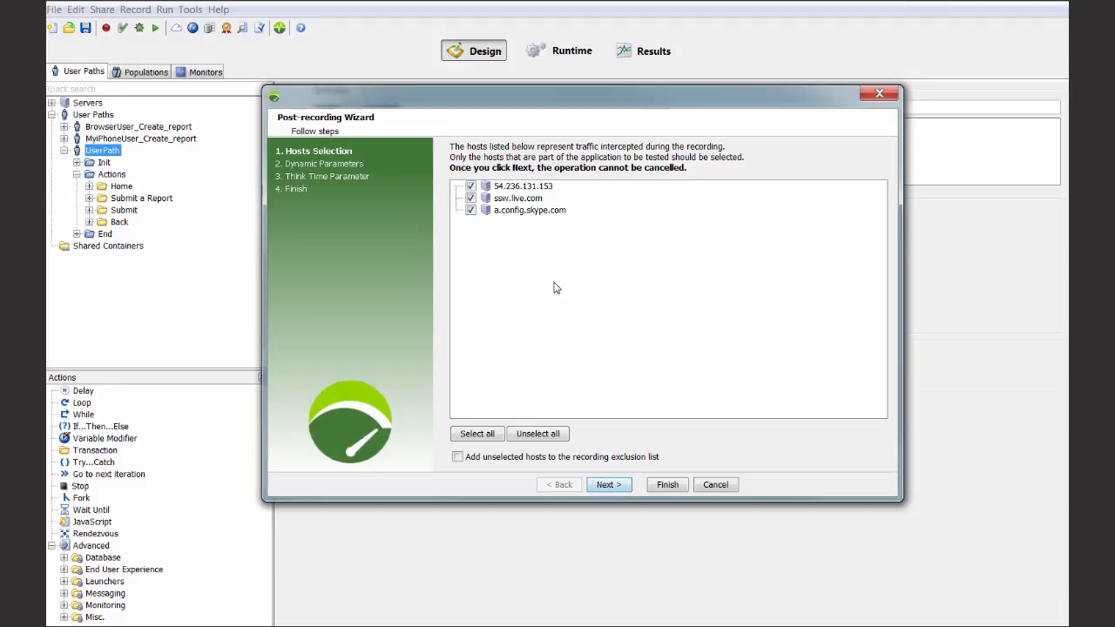
pyautogui.click(470, 198)
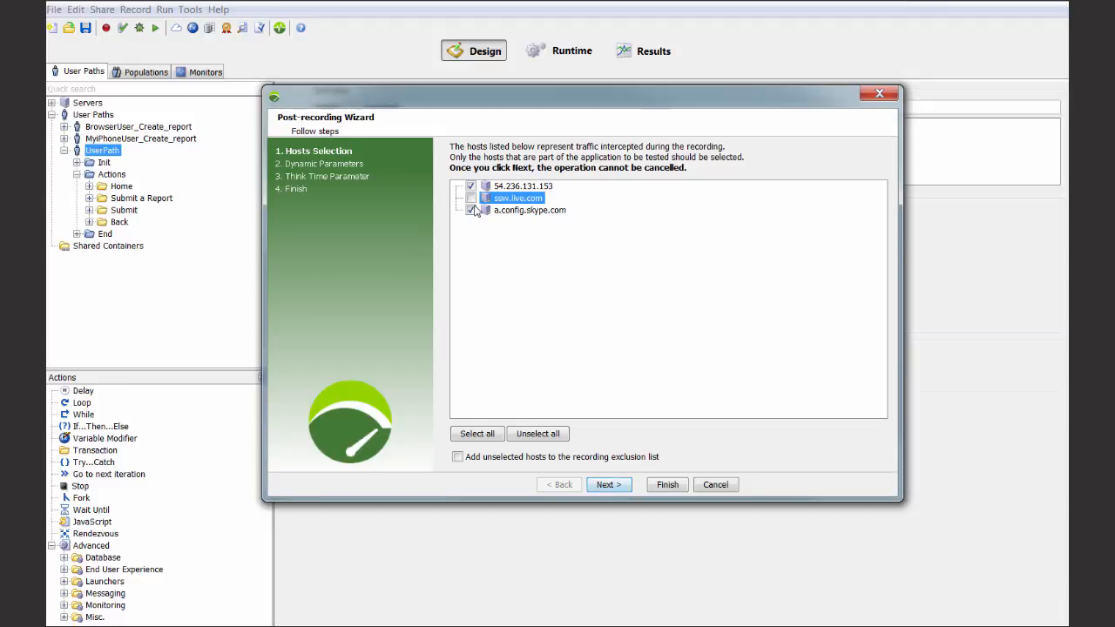
pyautogui.click(471, 210)
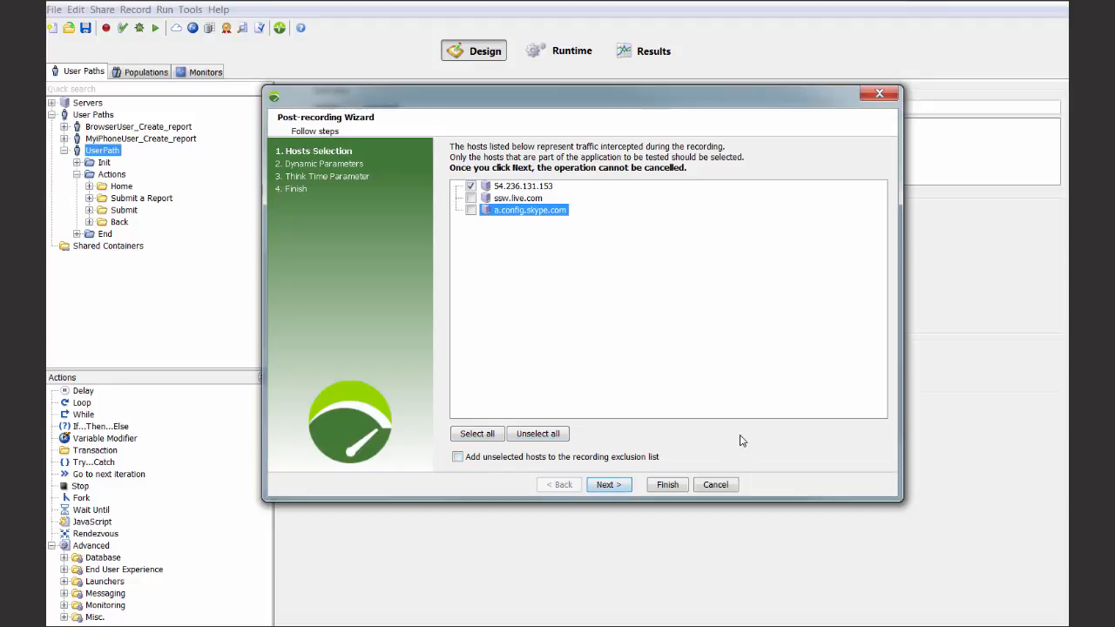
pyautogui.click(612, 485)
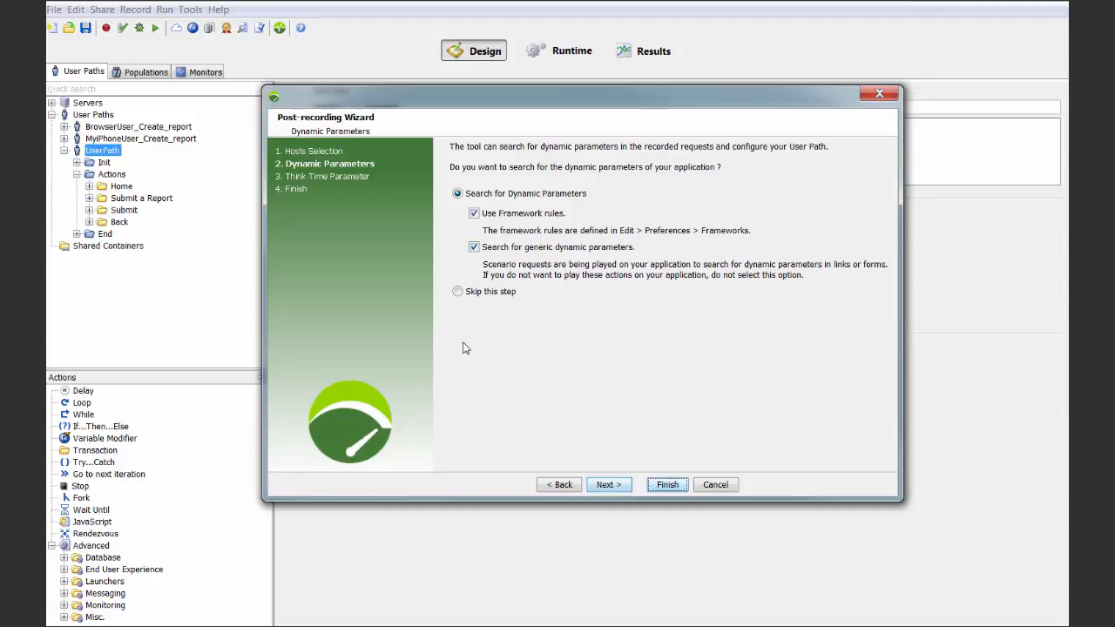
# Skip the dynamic parameter search and finish the Post-recording Wizard with the recorded think times
pyautogui.click(457, 293)
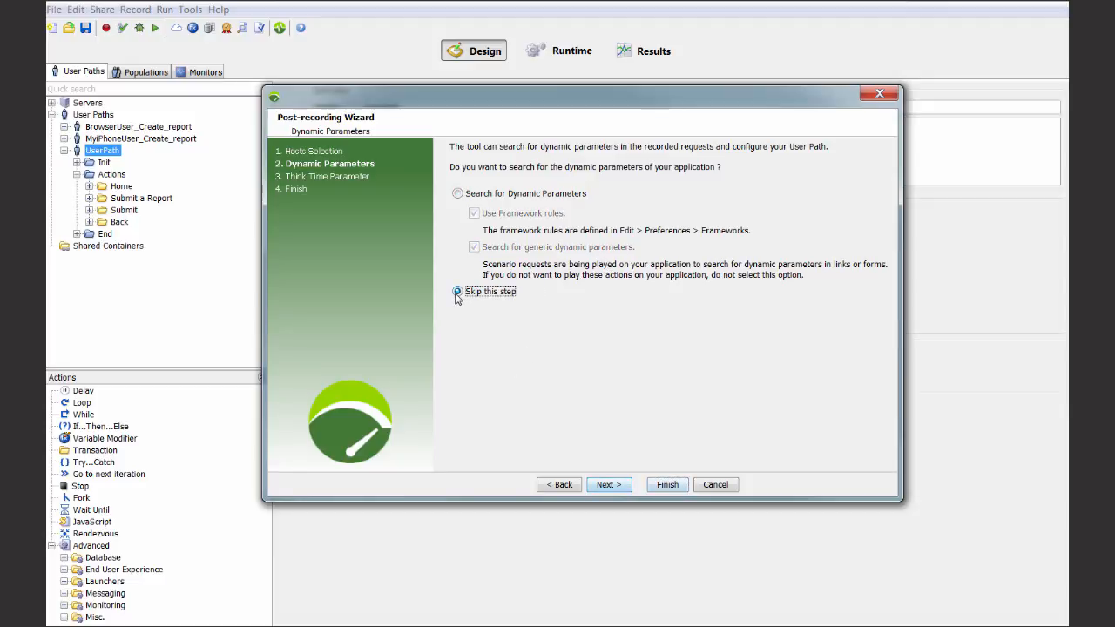
pyautogui.click(608, 486)
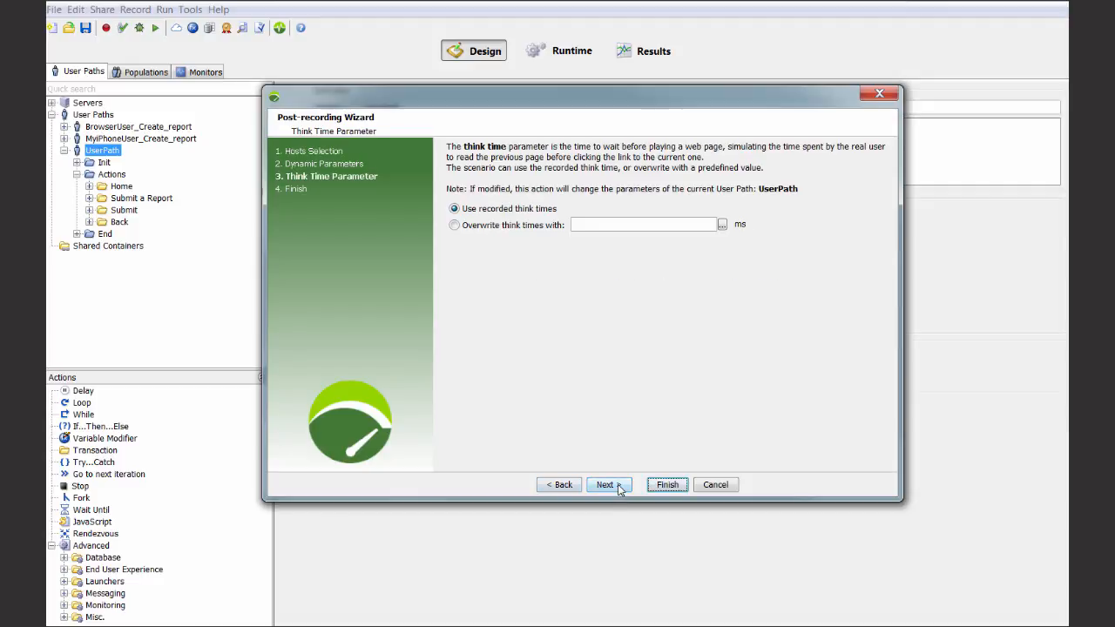
pyautogui.click(666, 485)
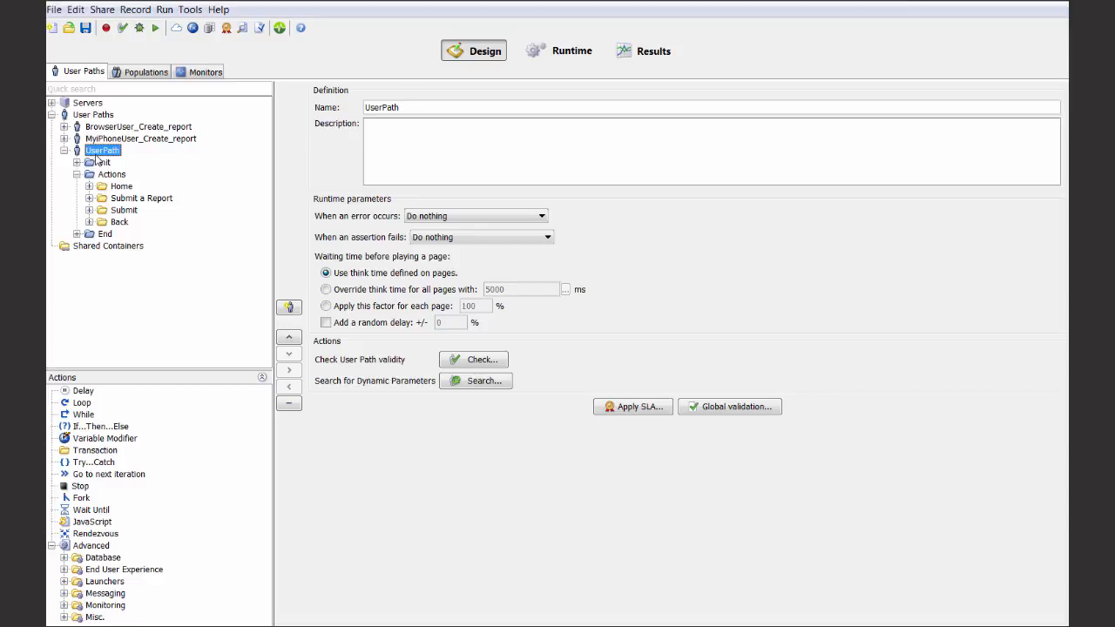
# Rename the newly recorded user path as Build 1
pyautogui.click(416, 107)
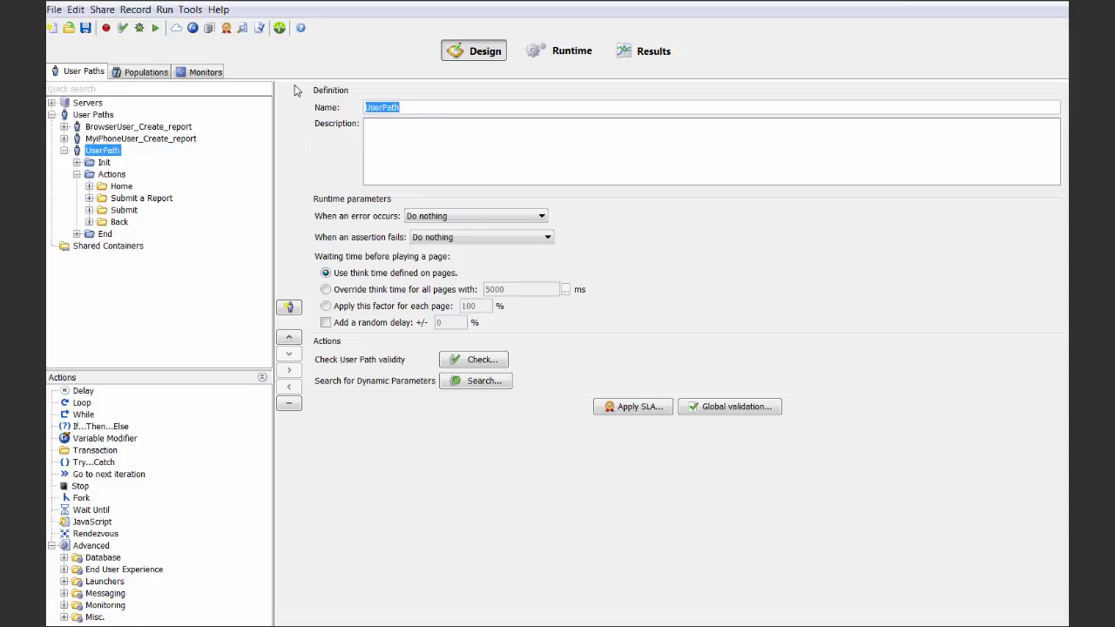
pyautogui.write('EW')
pyautogui.press('BackSpace')
pyautogui.press('BackSpace')
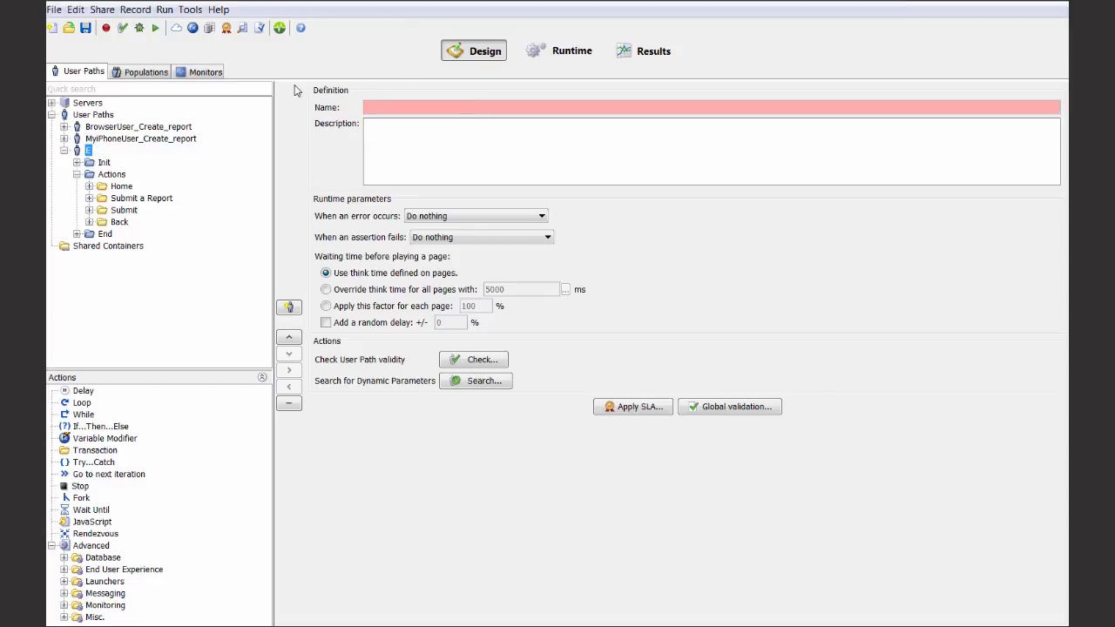
pyautogui.write('Build 1')
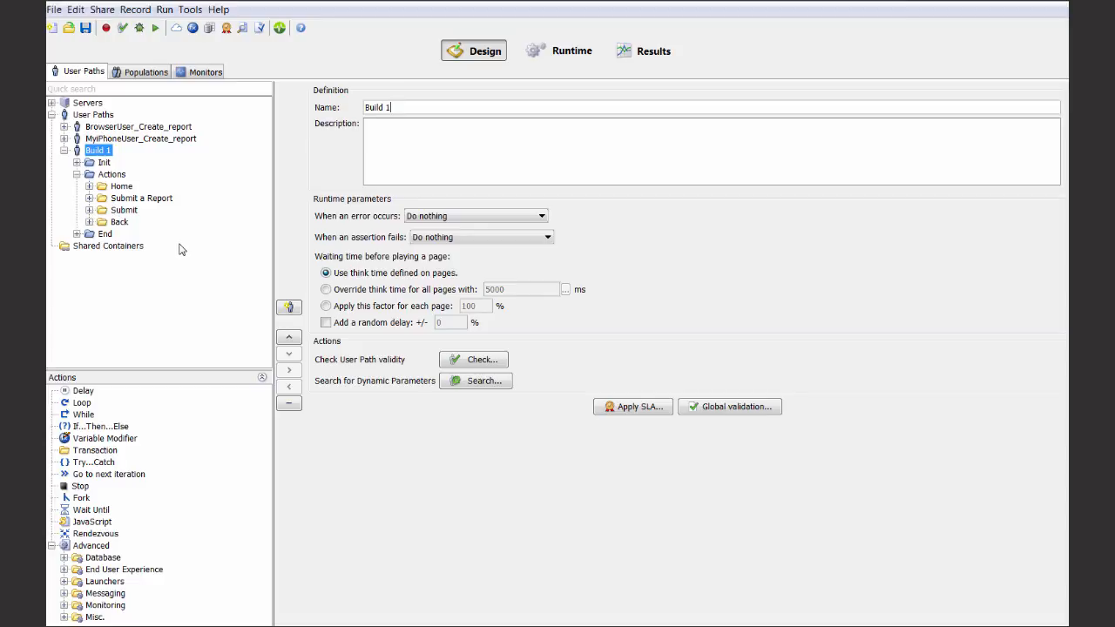
# Examine the POST parameters of the /weather1/reports/submit request inside the Submit transaction, widening the parameter list
pyautogui.click(90, 210)
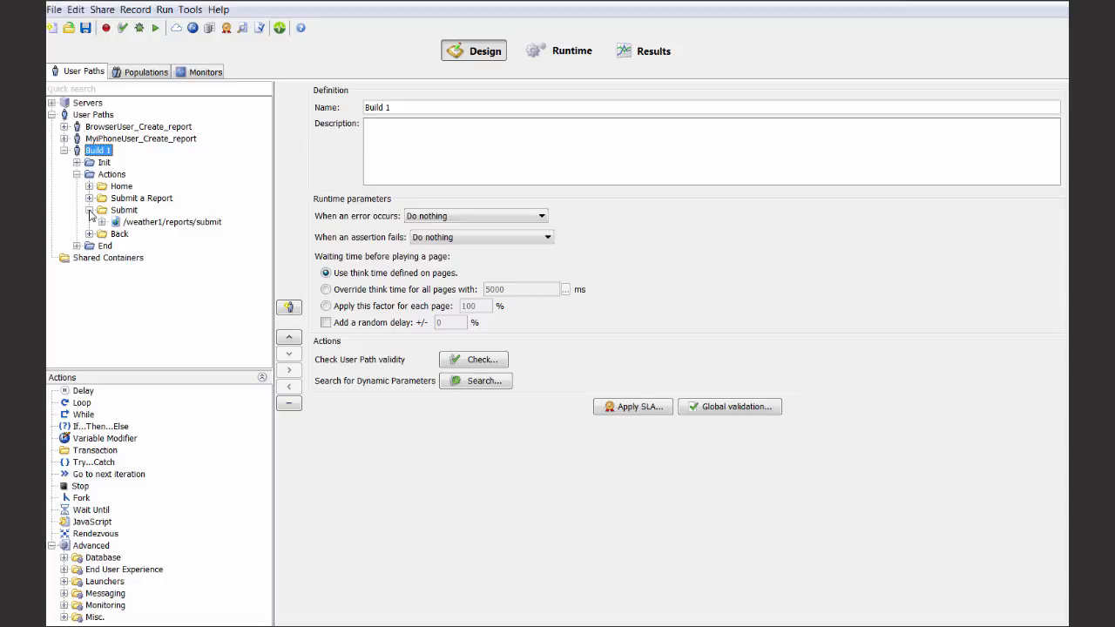
pyautogui.click(137, 222)
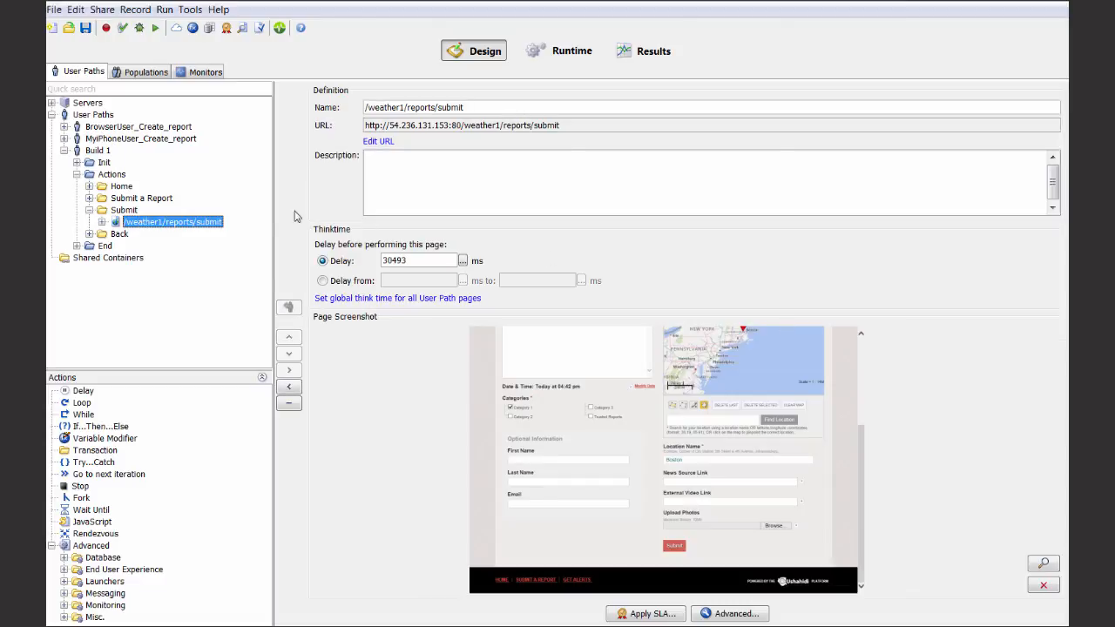
pyautogui.click(101, 222)
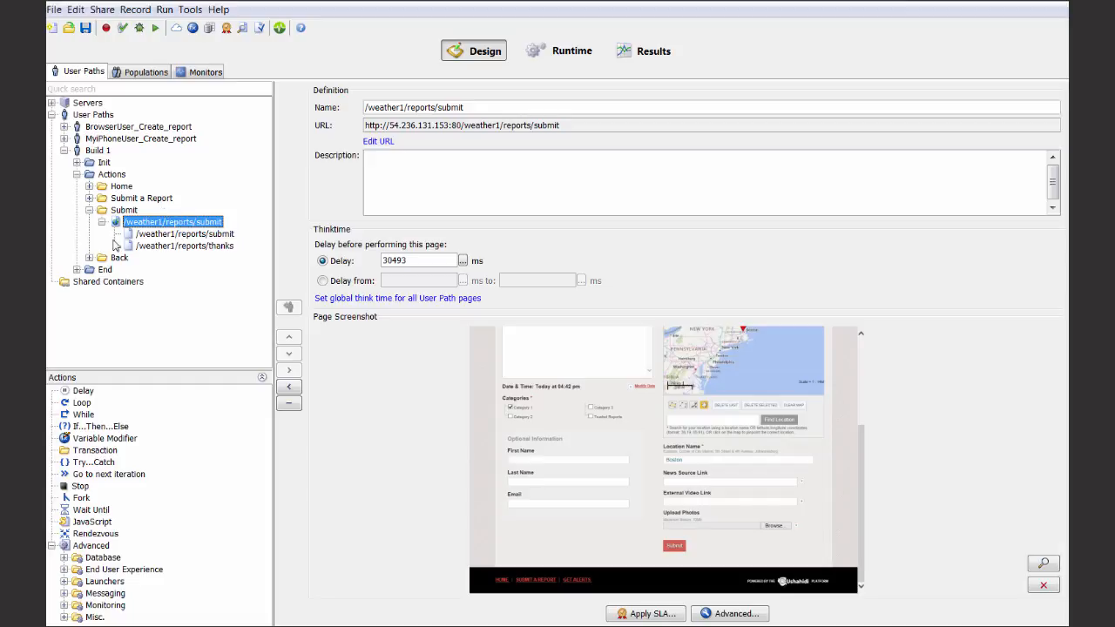
pyautogui.click(176, 235)
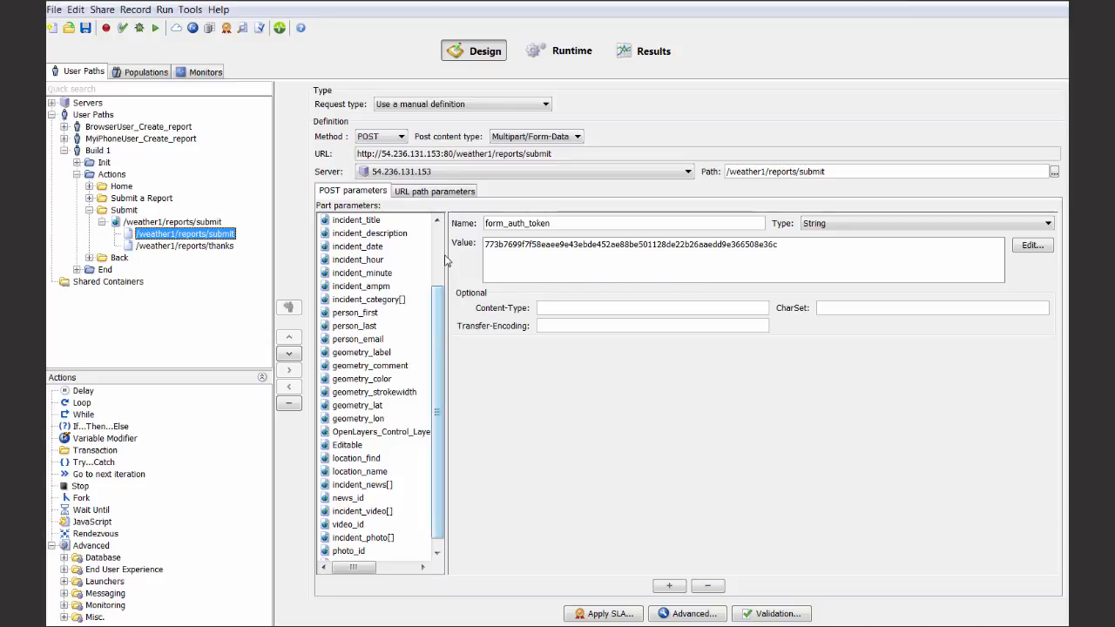
pyautogui.moveTo(447, 255); pyautogui.dragTo(458, 253)
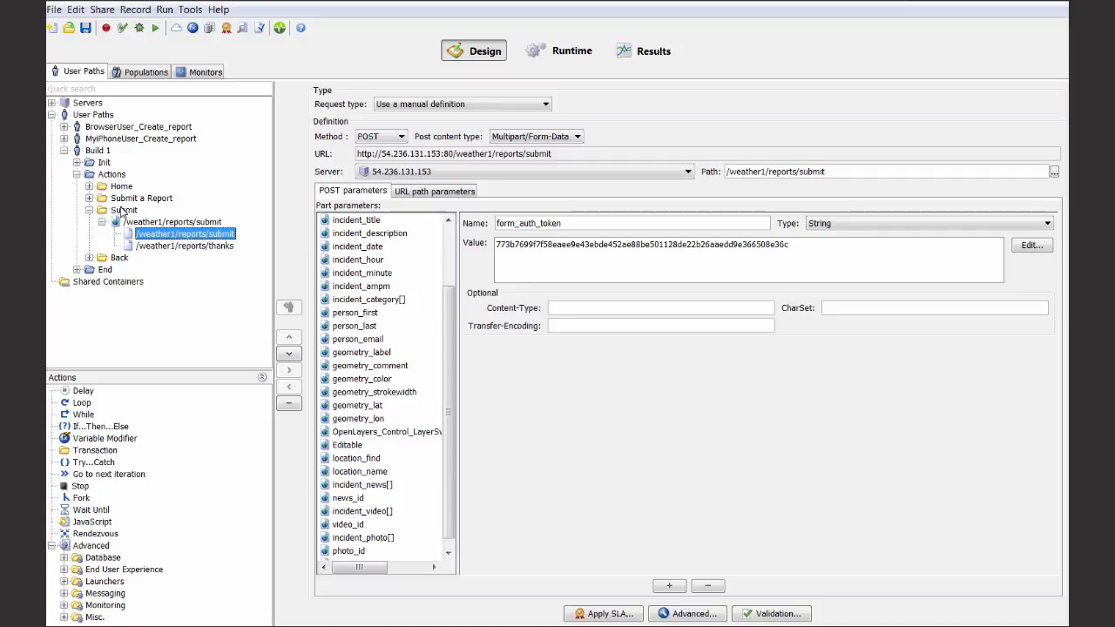
# Run a validity check on the Build 1 user path and open the details of the /weather1/reports/thanks request under Submit
pyautogui.click(122, 30)
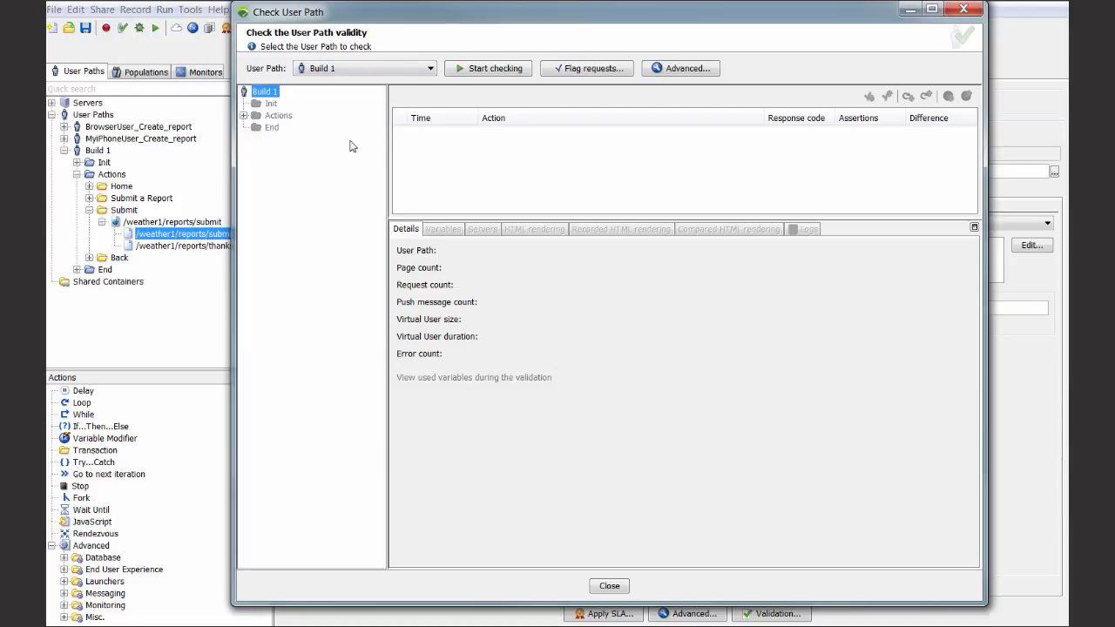
pyautogui.click(471, 70)
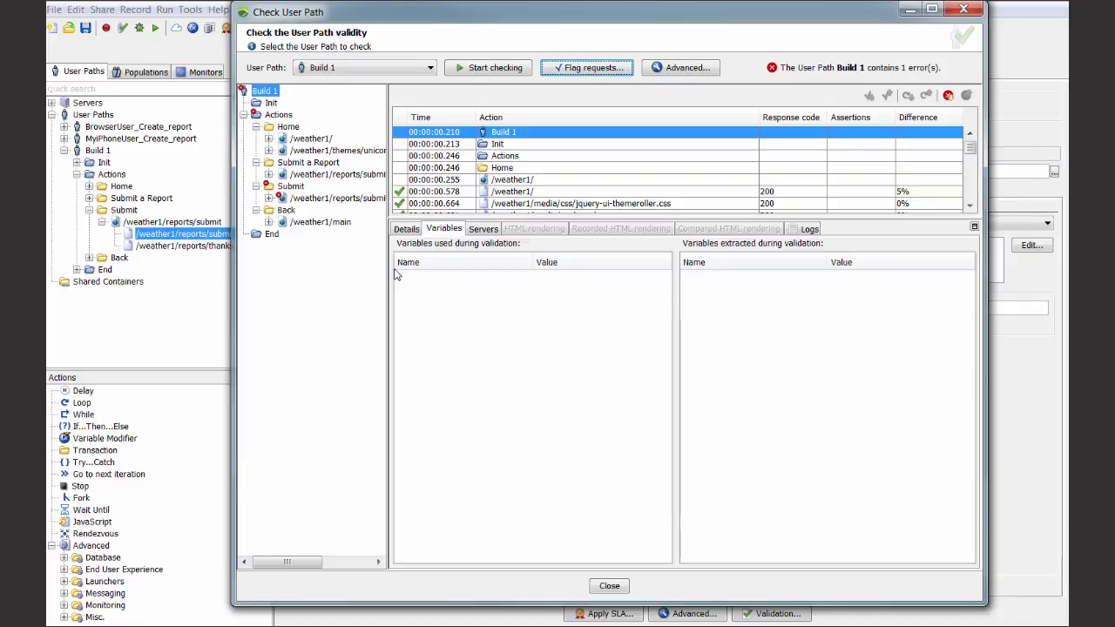
pyautogui.click(268, 199)
pyautogui.click(307, 223)
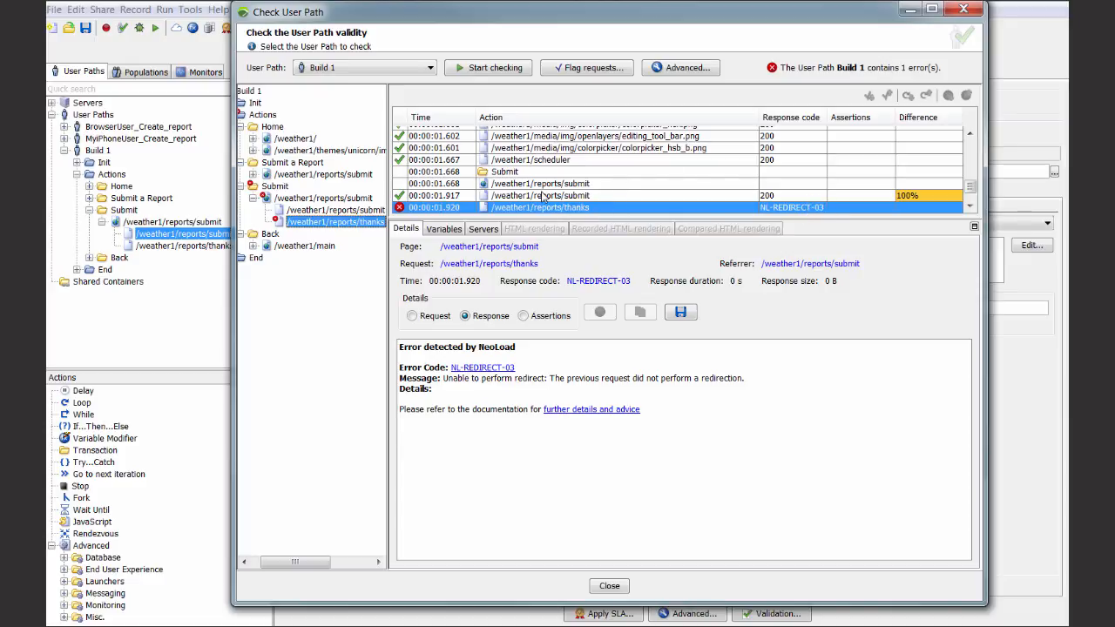
# Compare the validation request for /weather1/reports/submit with the recorded request, examining the cookie and form_auth_token sections
pyautogui.click(589, 197)
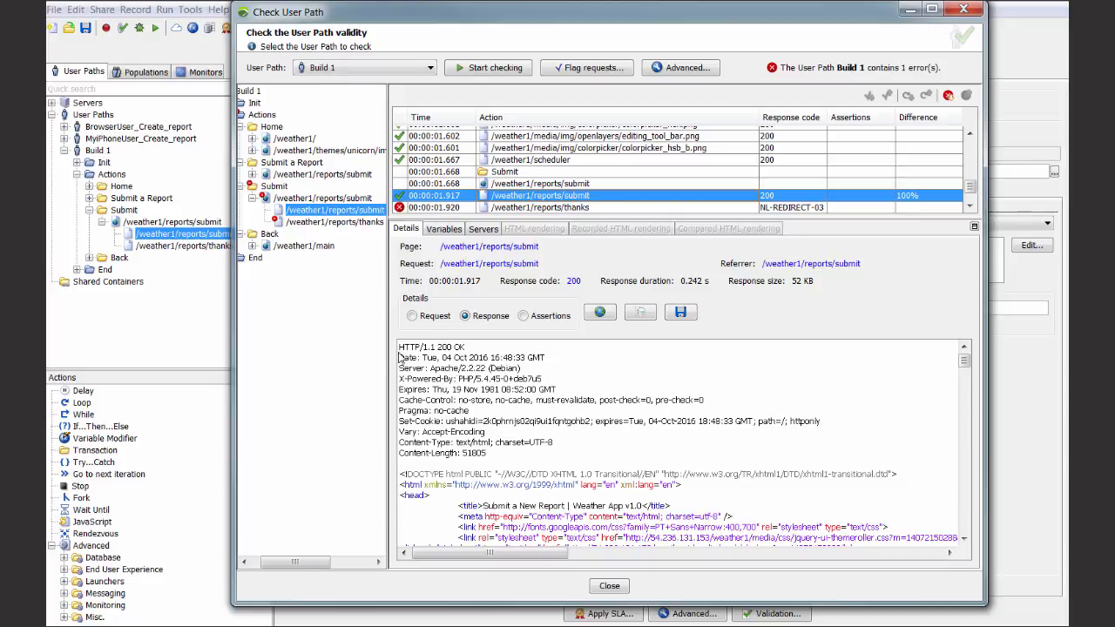
pyautogui.click(435, 317)
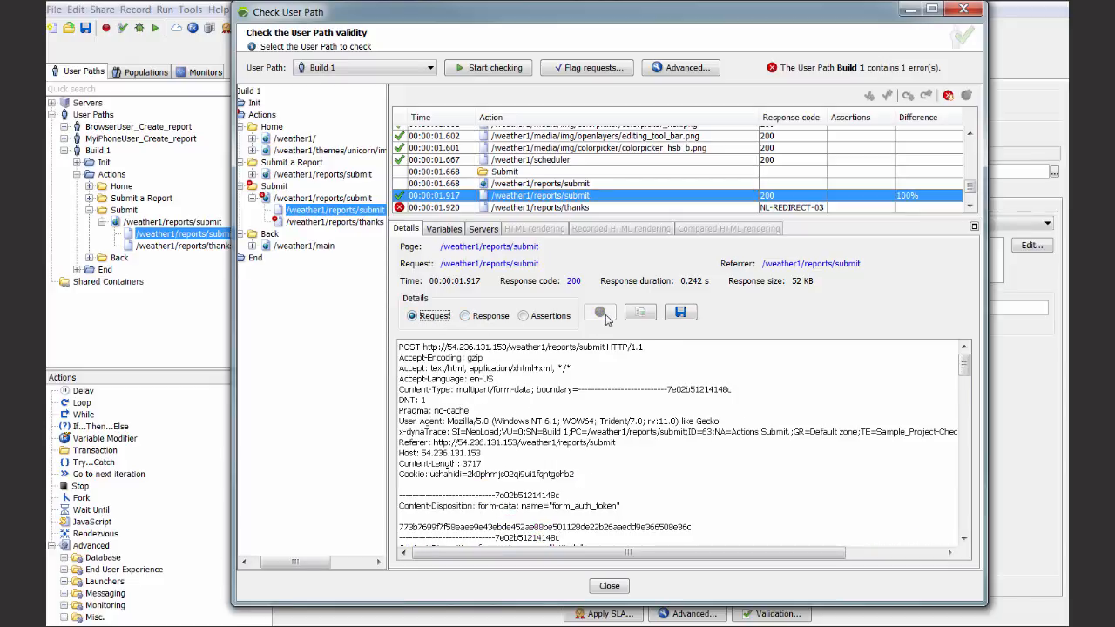
pyautogui.click(640, 314)
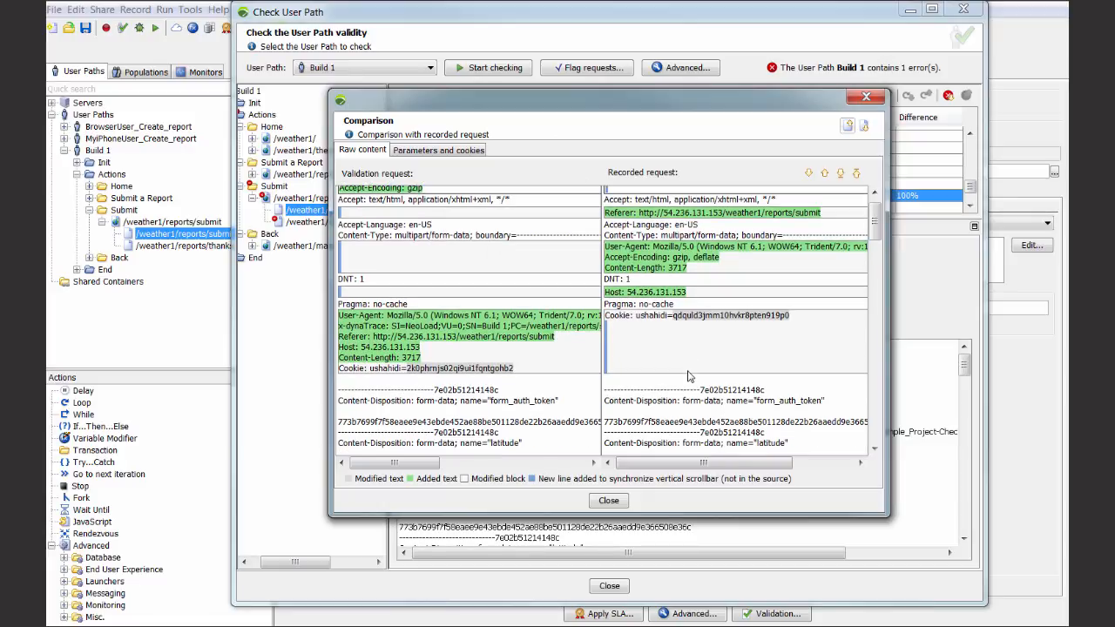
pyautogui.scroll(-2, 687, 376)
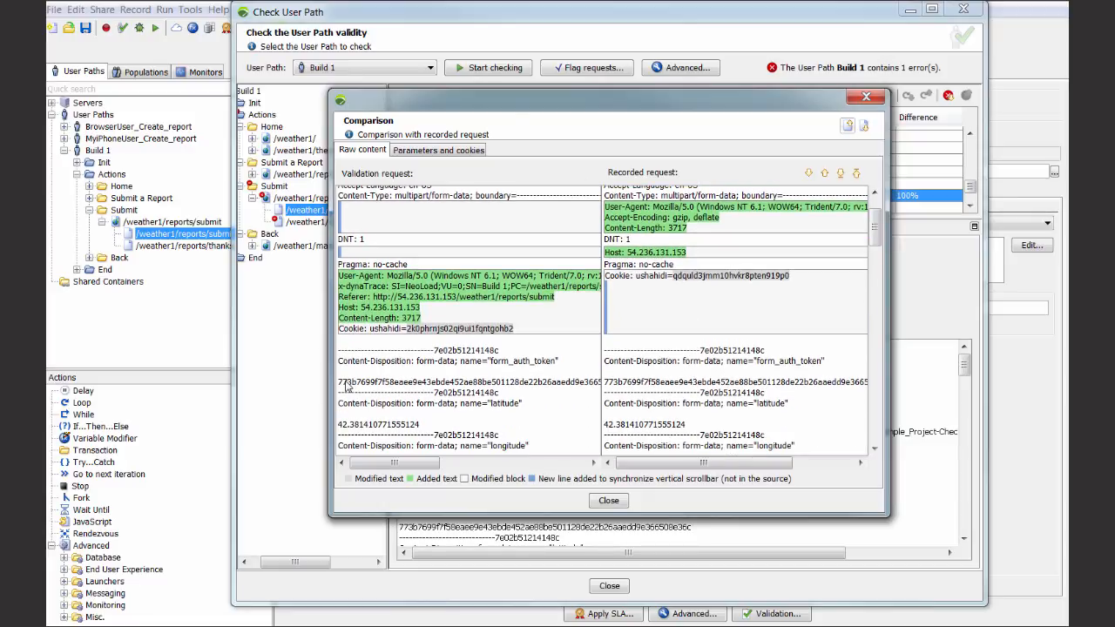
# Highlight the form_auth_token name in the validation request and return to the /weather1/reports/submit request in the user path design
pyautogui.moveTo(347, 383); pyautogui.dragTo(562, 373)
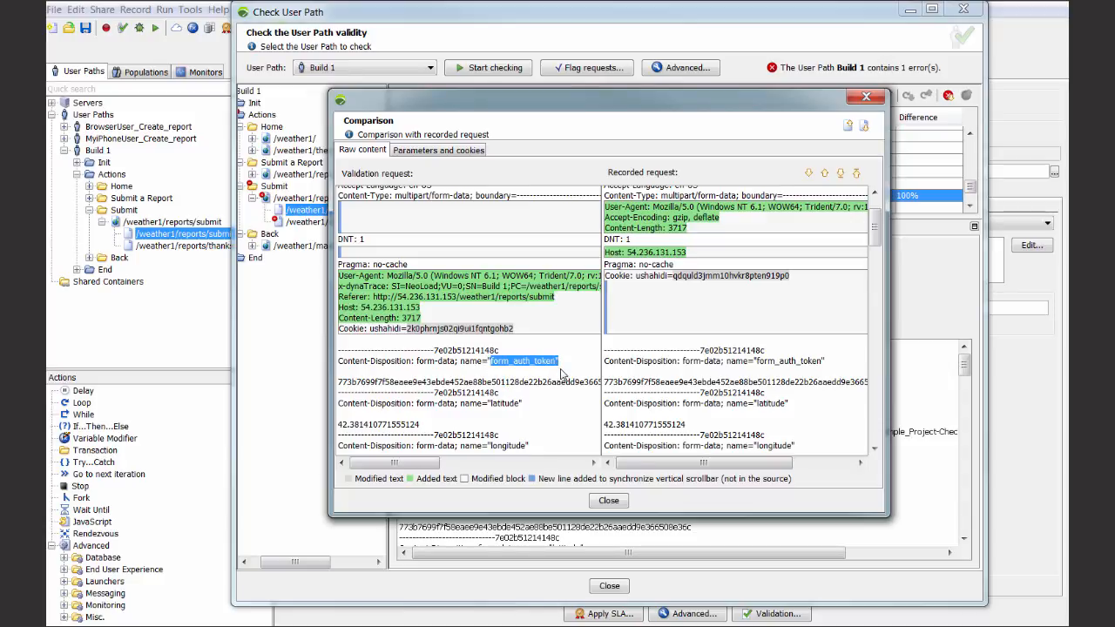
pyautogui.click(608, 500)
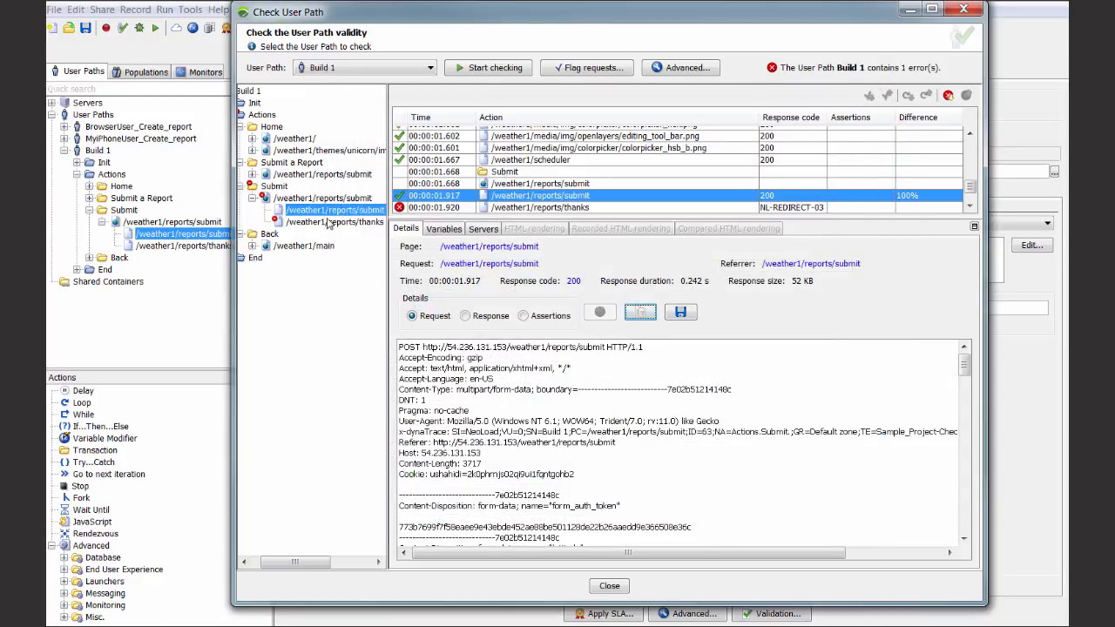
pyautogui.rightClick(331, 211)
pyautogui.click(395, 223)
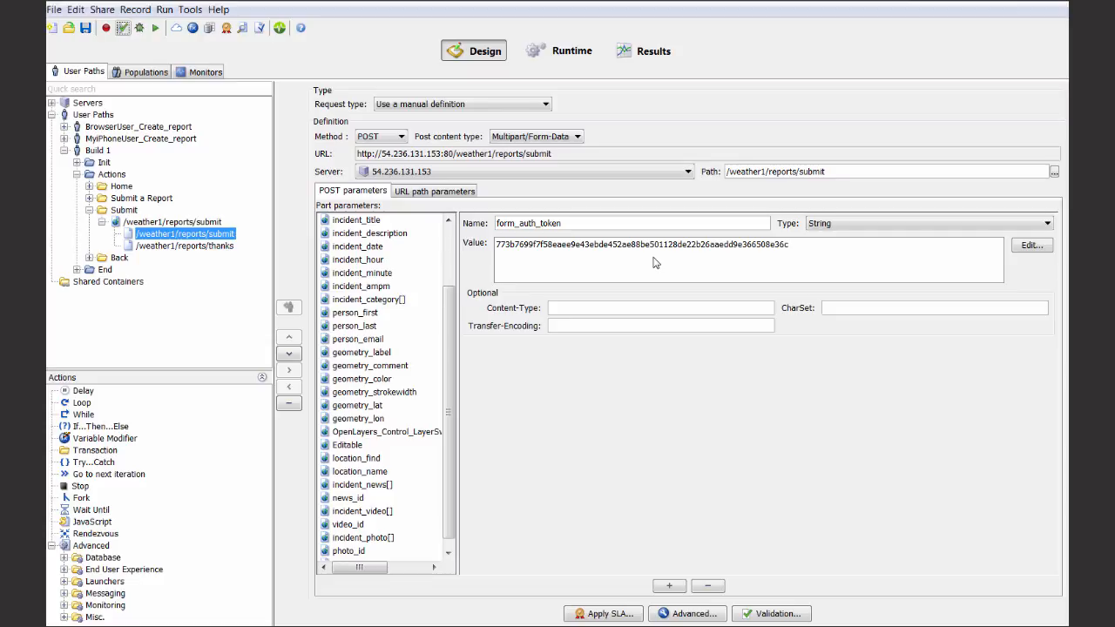
# Make the form_auth_token parameter use a value extracted from a previous server response, with the extraction configured automatically
pyautogui.doubleClick(540, 248)
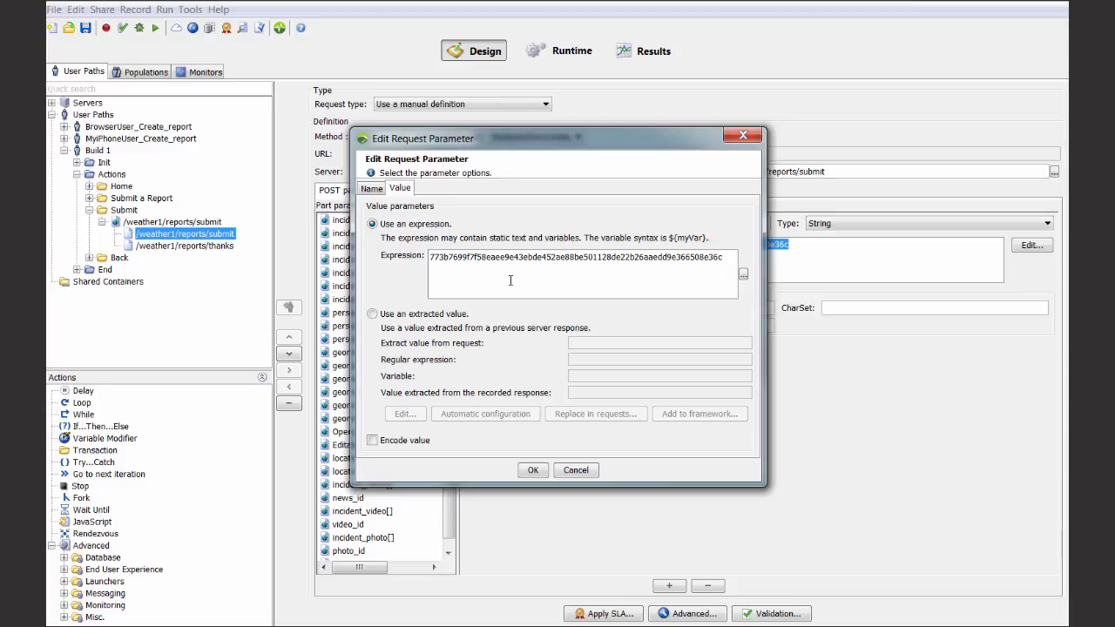
pyautogui.click(373, 314)
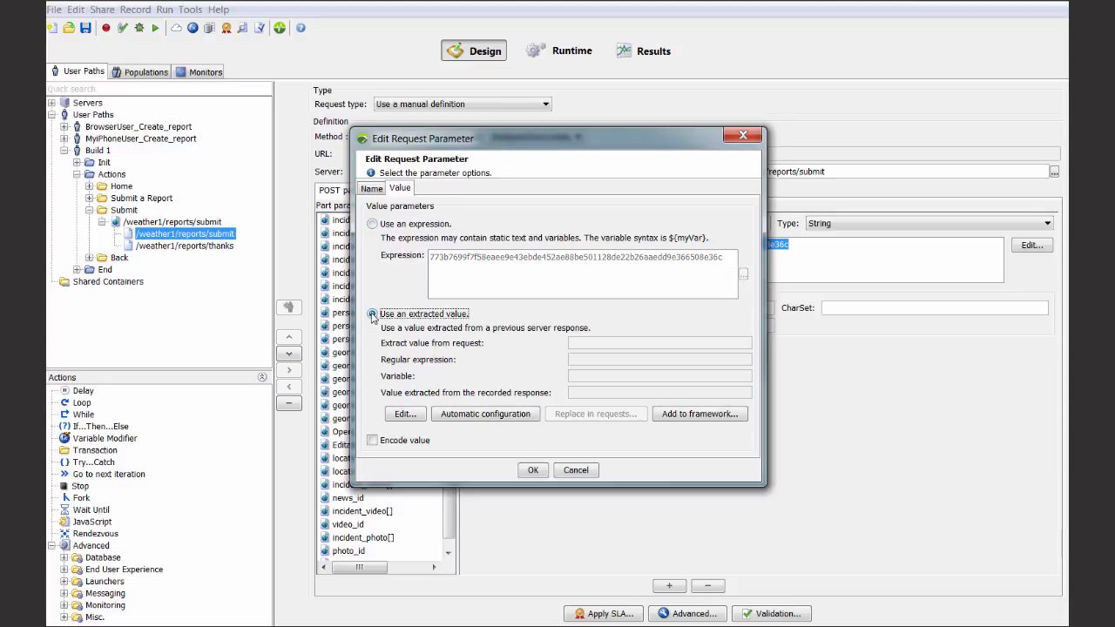
pyautogui.click(485, 416)
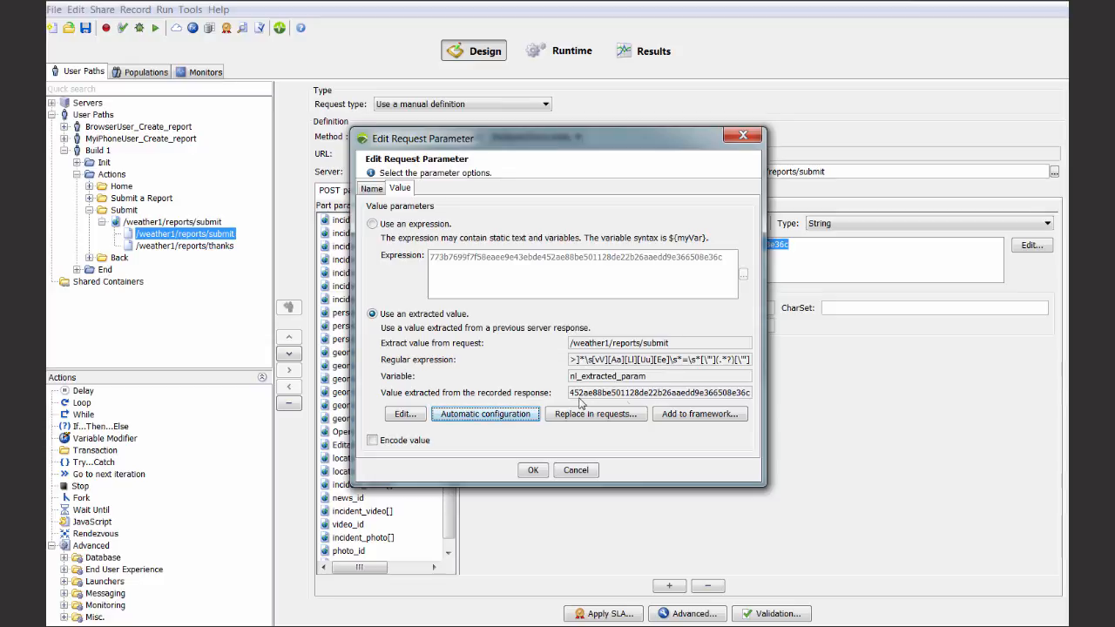
pyautogui.click(523, 471)
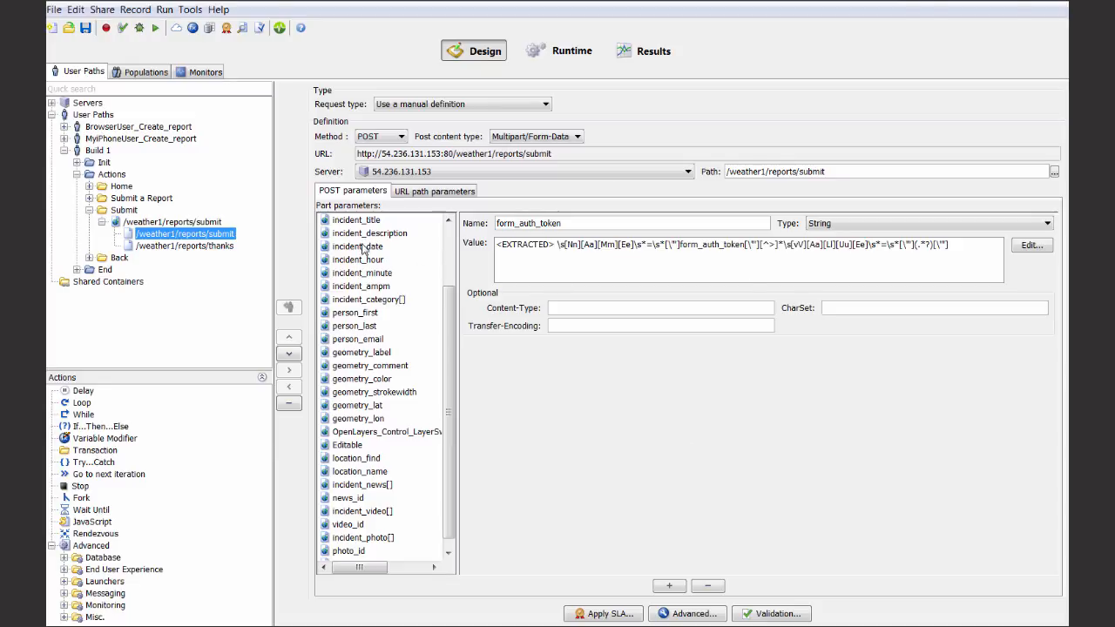
# Review the recorded latitude and longitude POST parameters of the submit request
pyautogui.scroll(2, 363, 250)
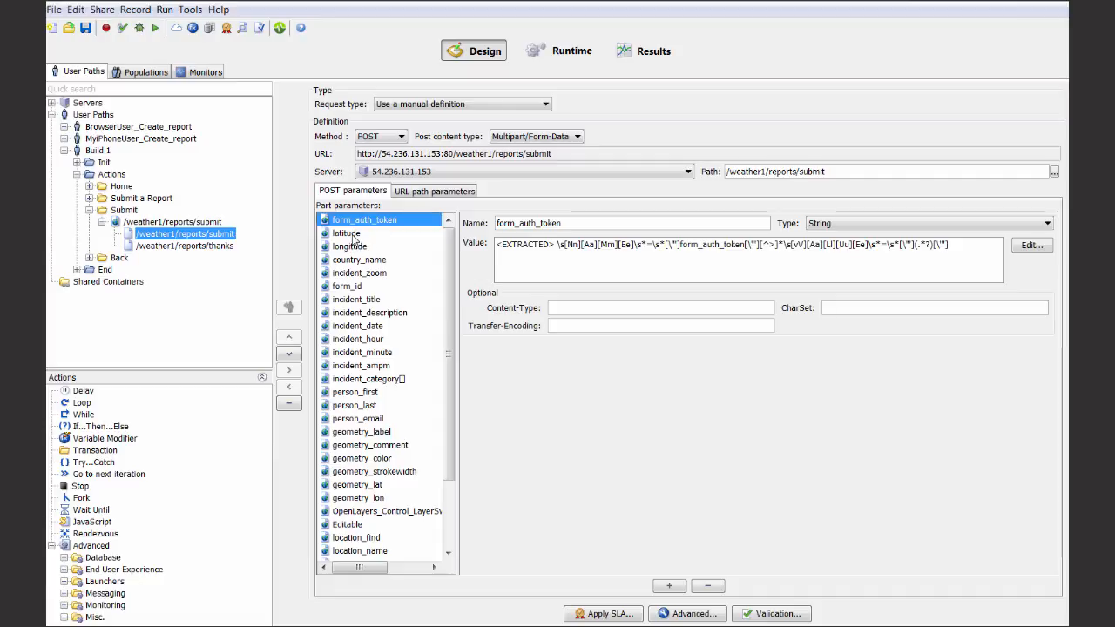
pyautogui.click(352, 233)
pyautogui.click(352, 247)
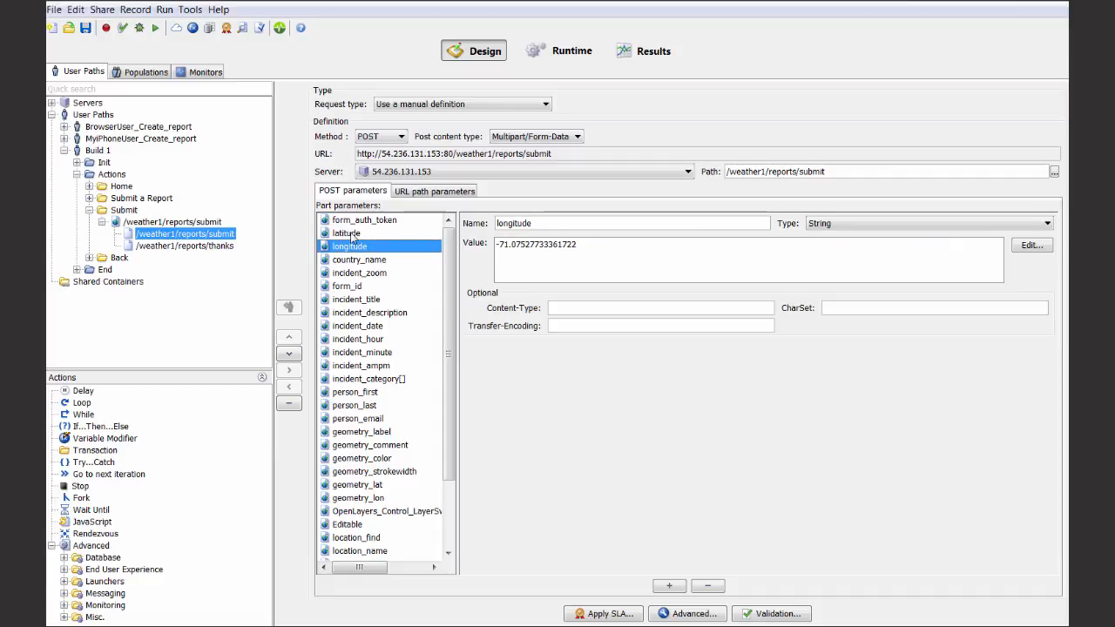
pyautogui.click(352, 235)
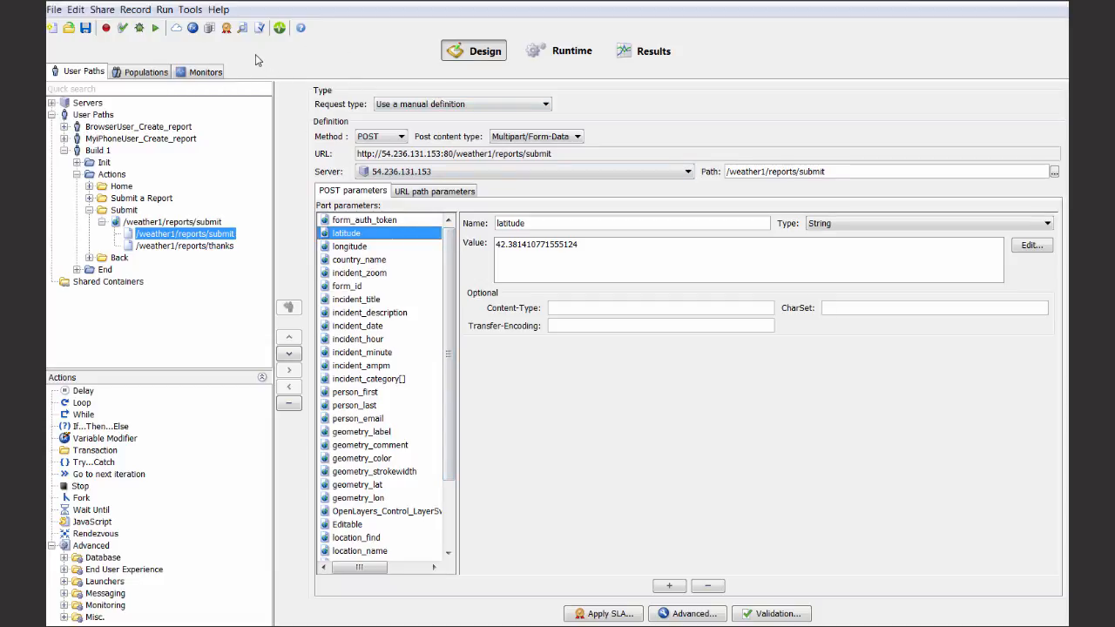
# Examine the Fil_cities variable and the options for creating File and SQL variables, including the SQL database drivers, without creating one
pyautogui.click(193, 27)
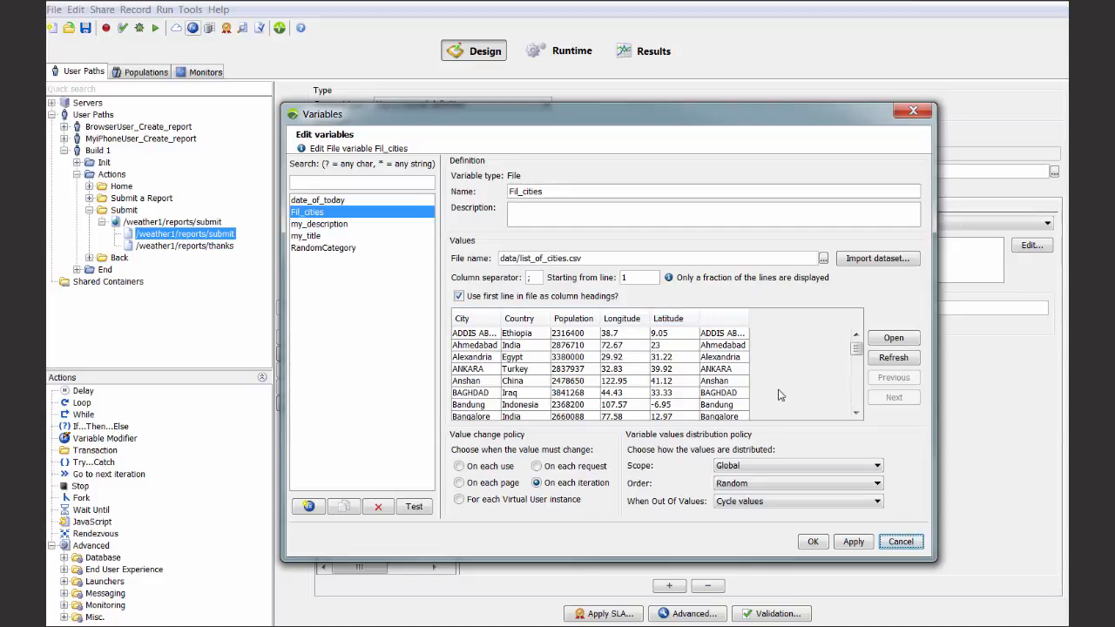
pyautogui.click(310, 506)
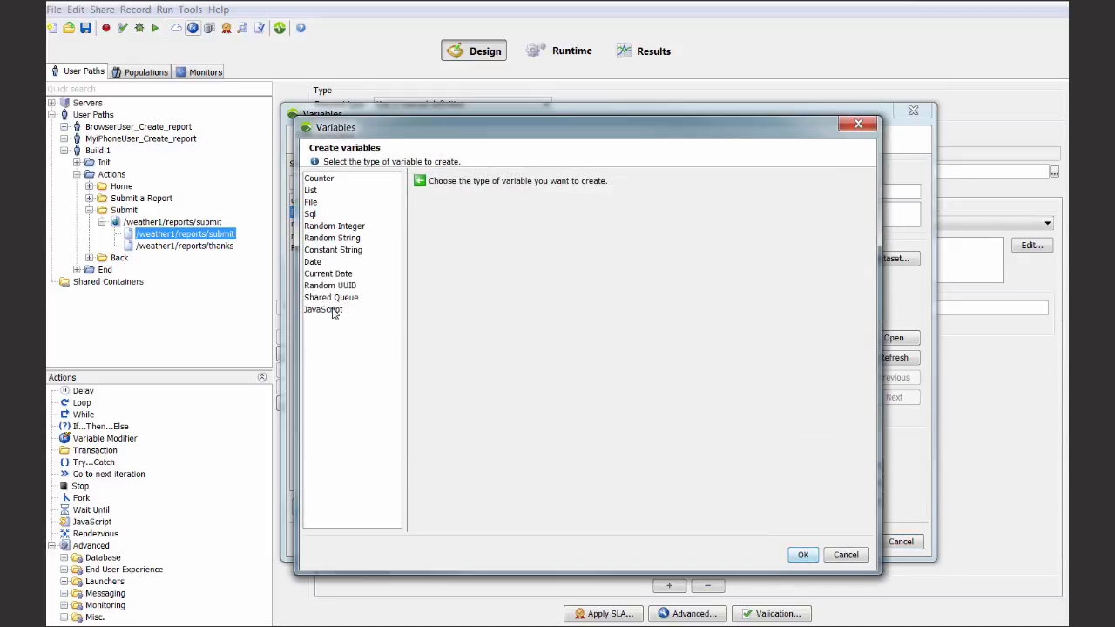
pyautogui.click(314, 205)
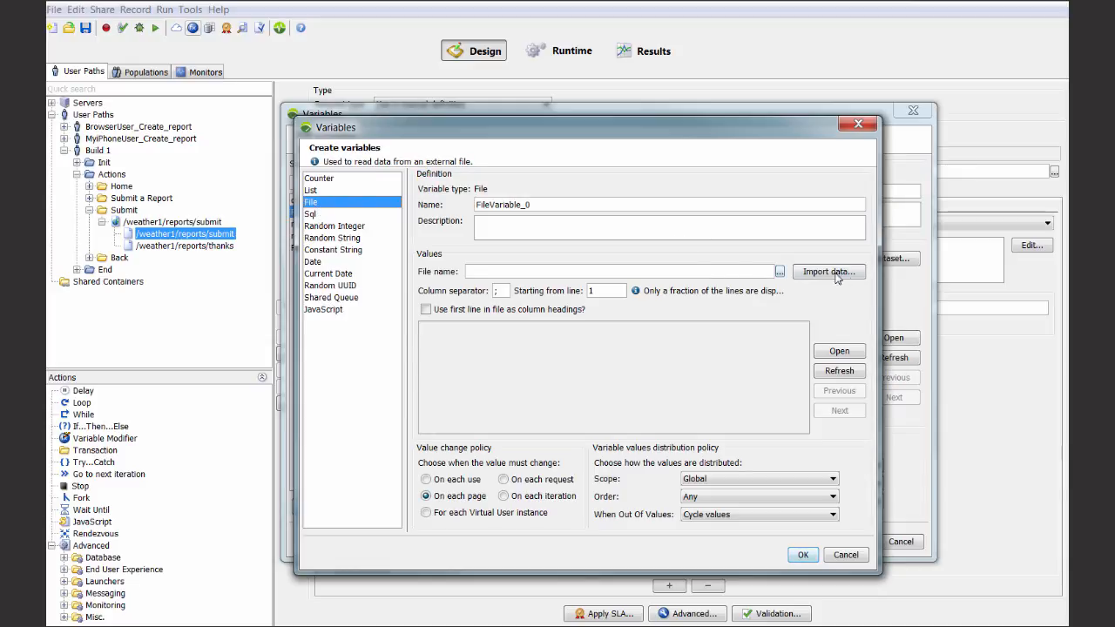
pyautogui.click(311, 214)
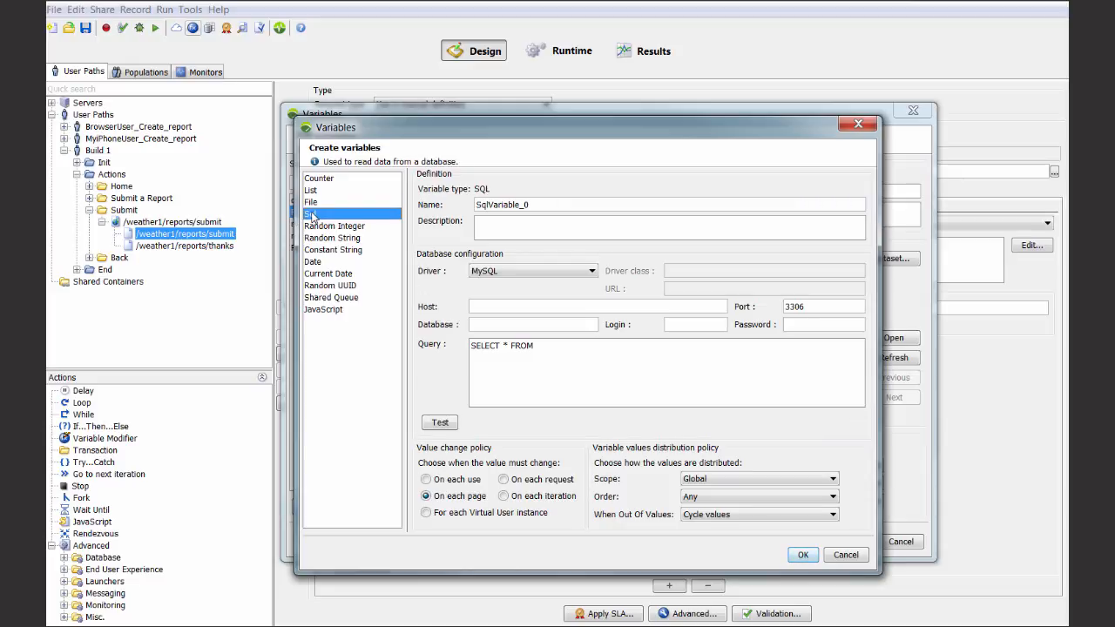
pyautogui.click(590, 271)
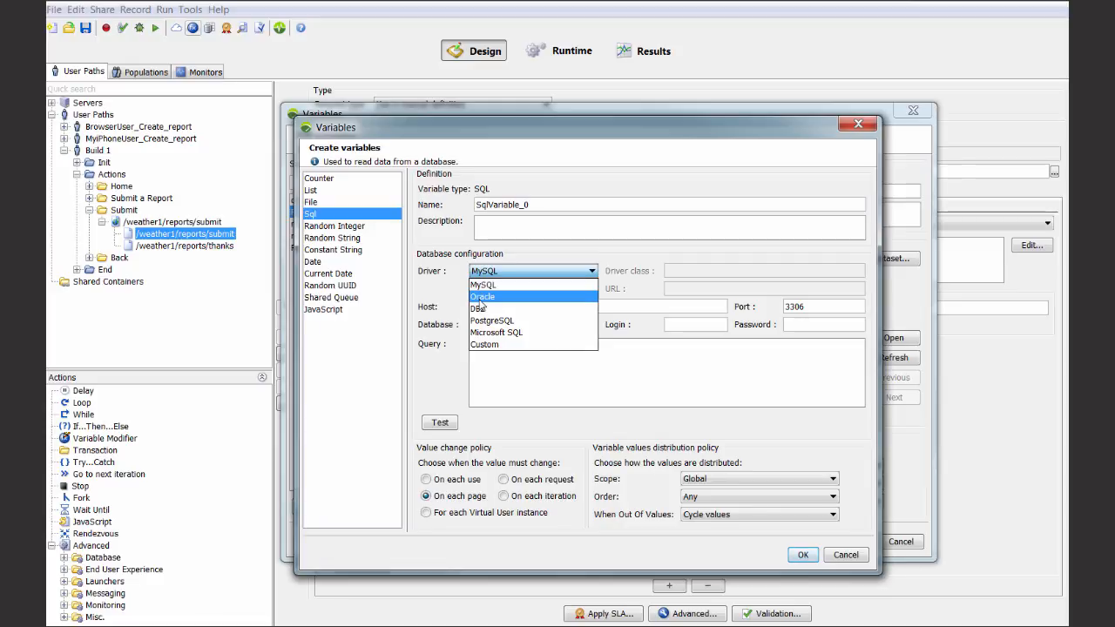
pyautogui.click(432, 309)
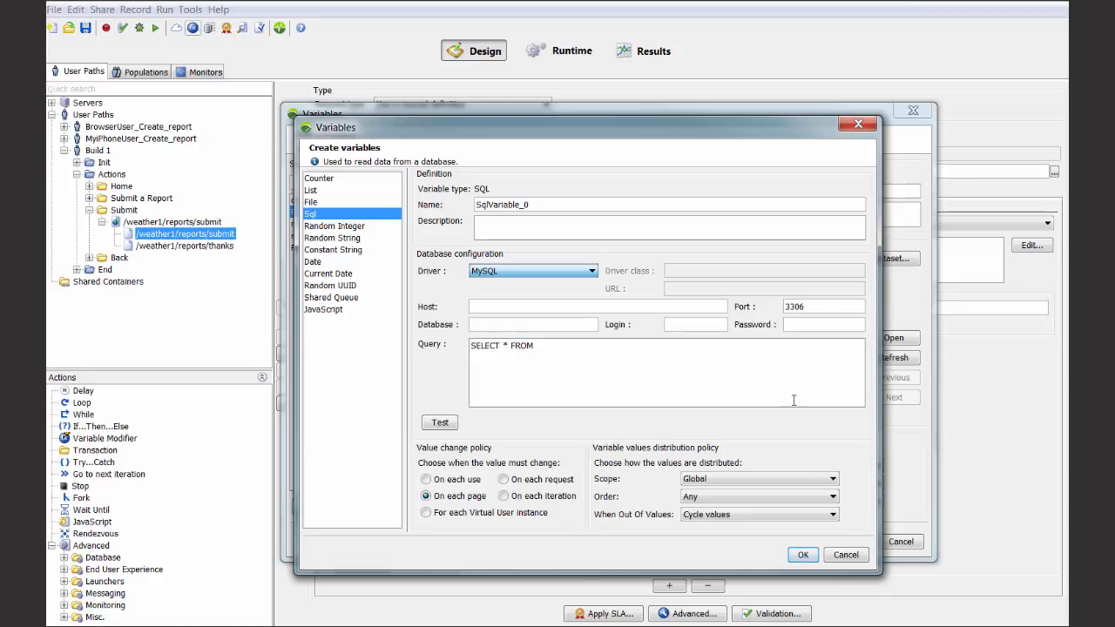
pyautogui.click(846, 555)
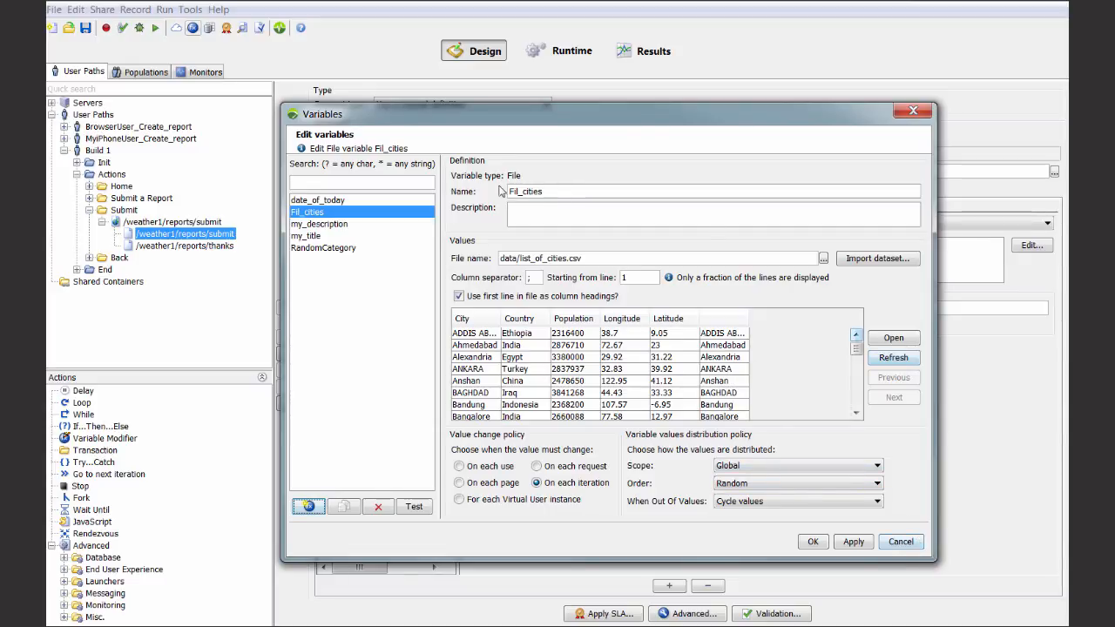
pyautogui.moveTo(549, 191); pyautogui.dragTo(482, 199)
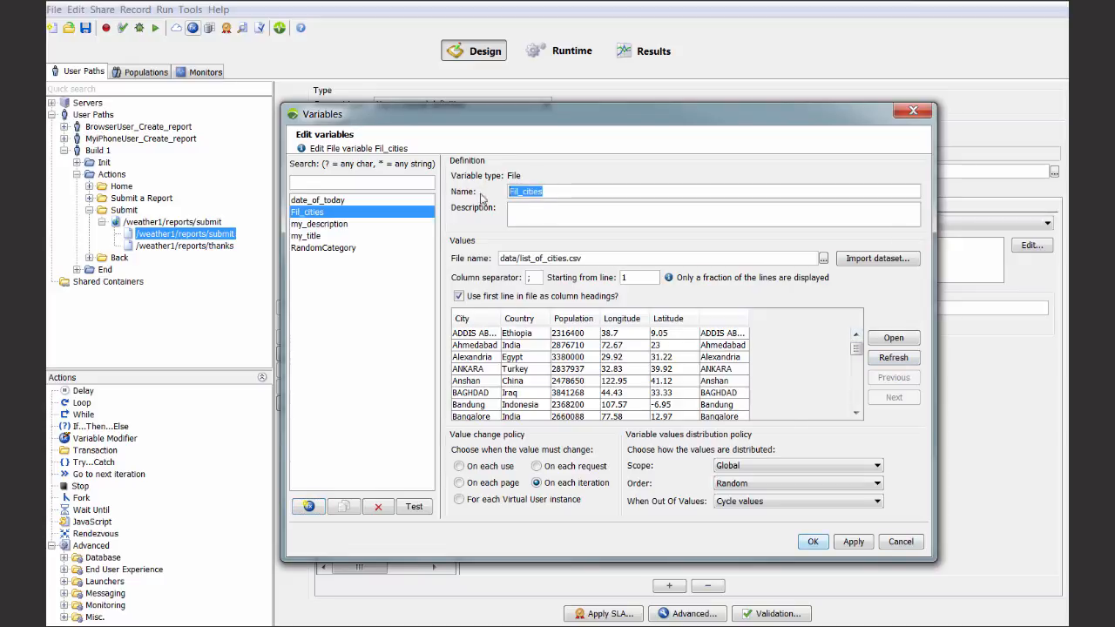
pyautogui.click(901, 542)
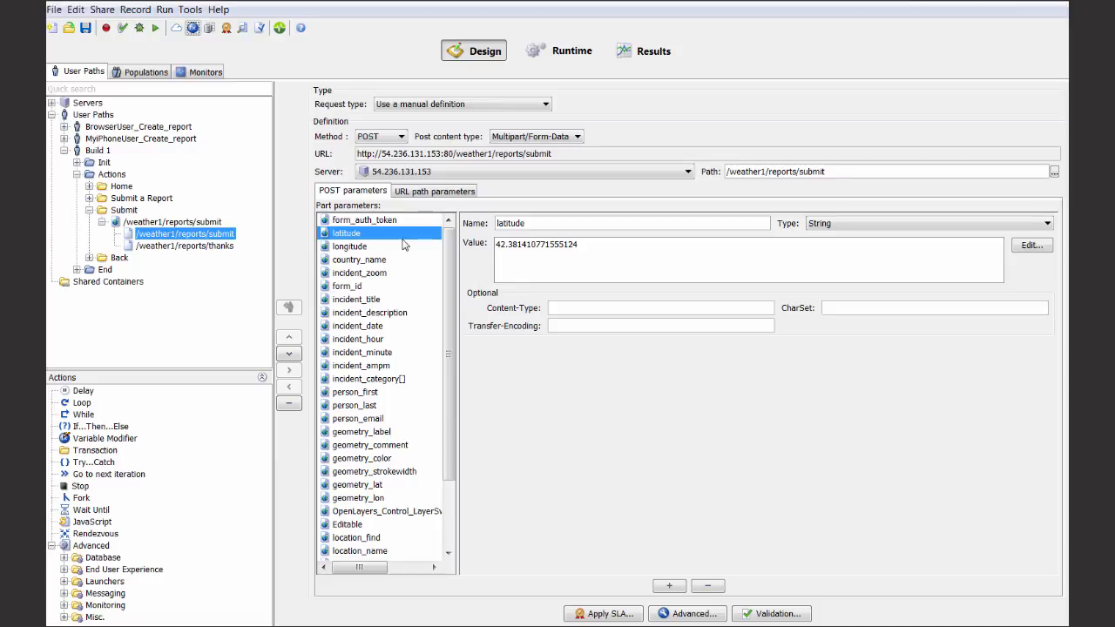
# Replace the latitude parameter's static value with the variable ${Fil_cities.Latitude}
pyautogui.doubleClick(558, 246)
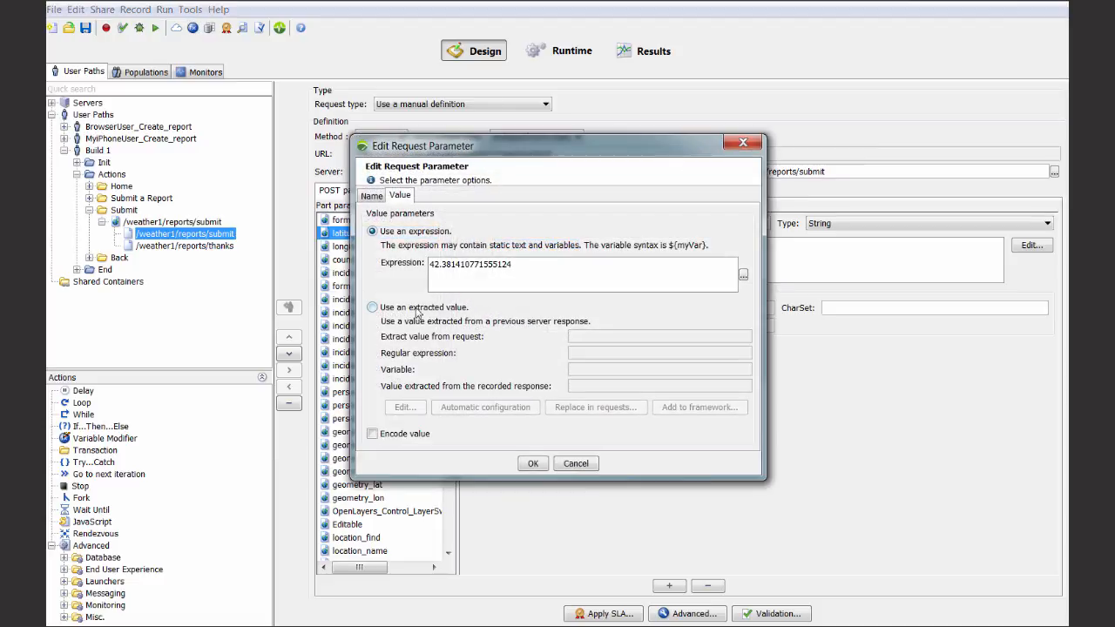
pyautogui.click(743, 276)
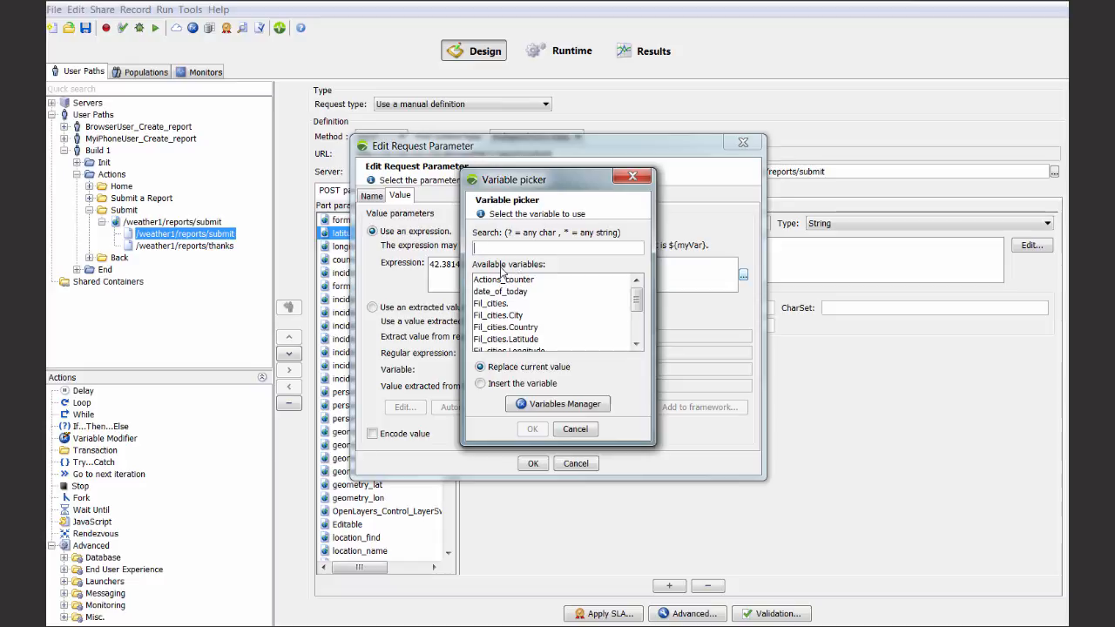
pyautogui.doubleClick(521, 340)
pyautogui.click(535, 464)
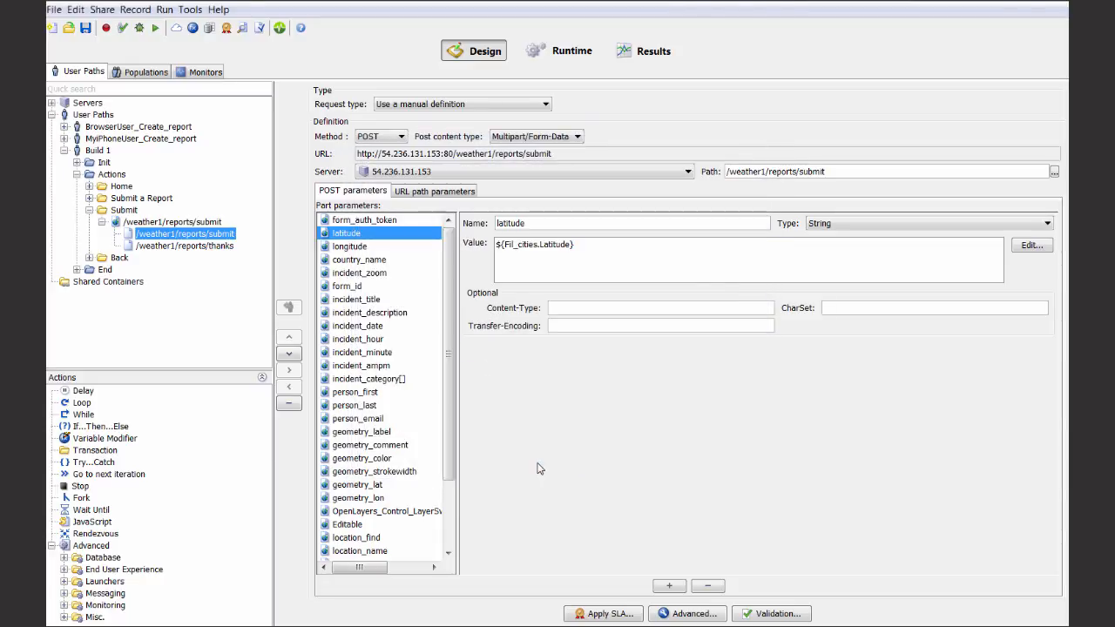
# Replace the longitude parameter's static value with the variable ${Fil_cities.Longitude}
pyautogui.click(340, 248)
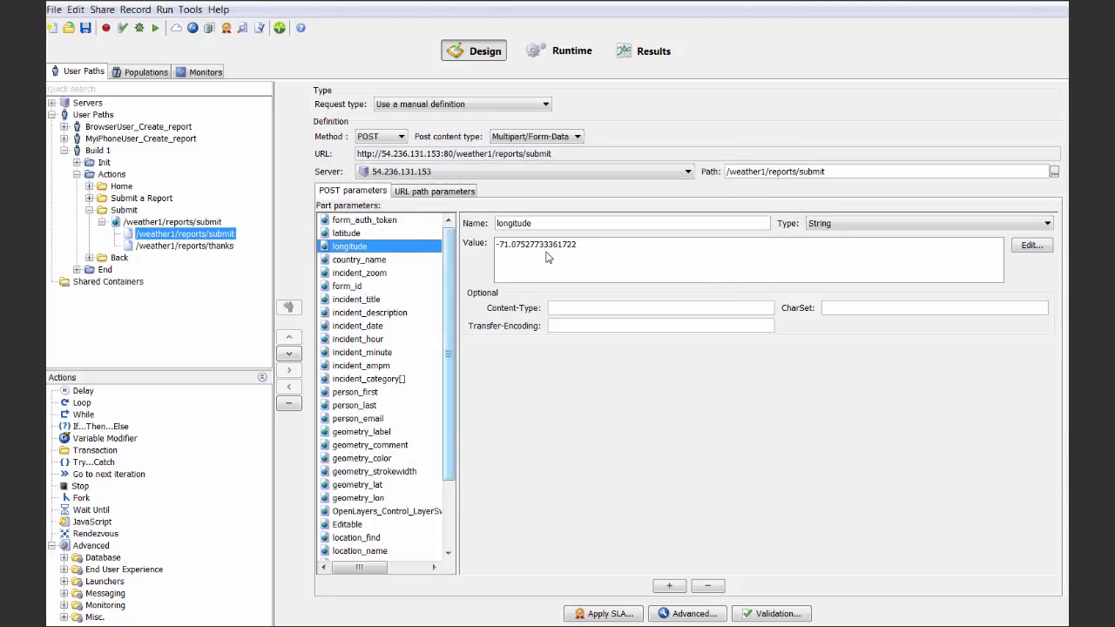
pyautogui.doubleClick(545, 248)
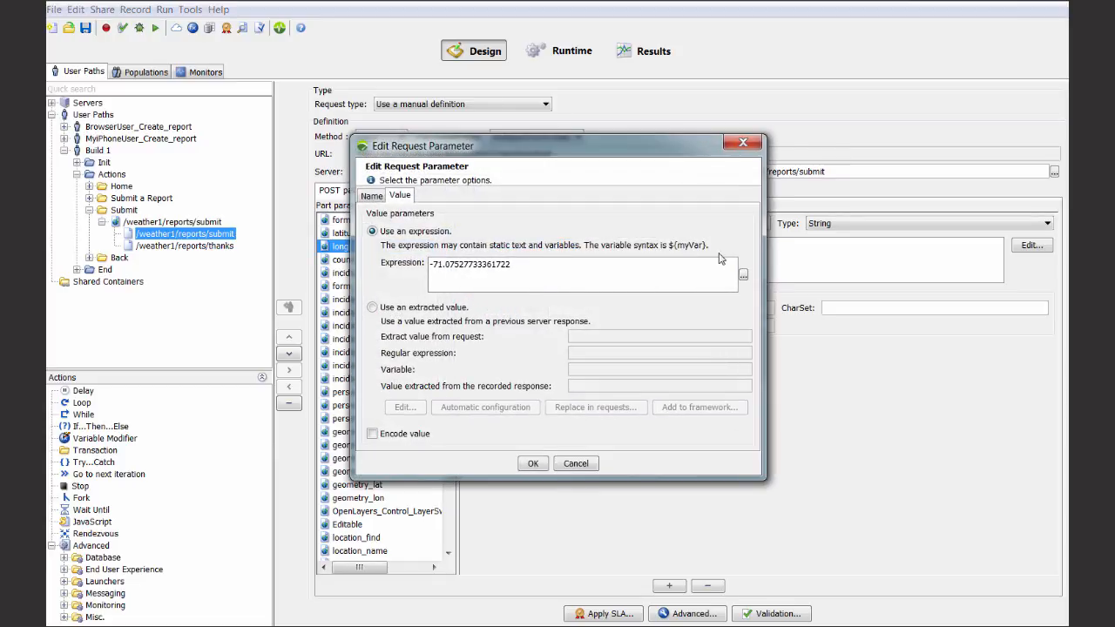
pyautogui.click(743, 275)
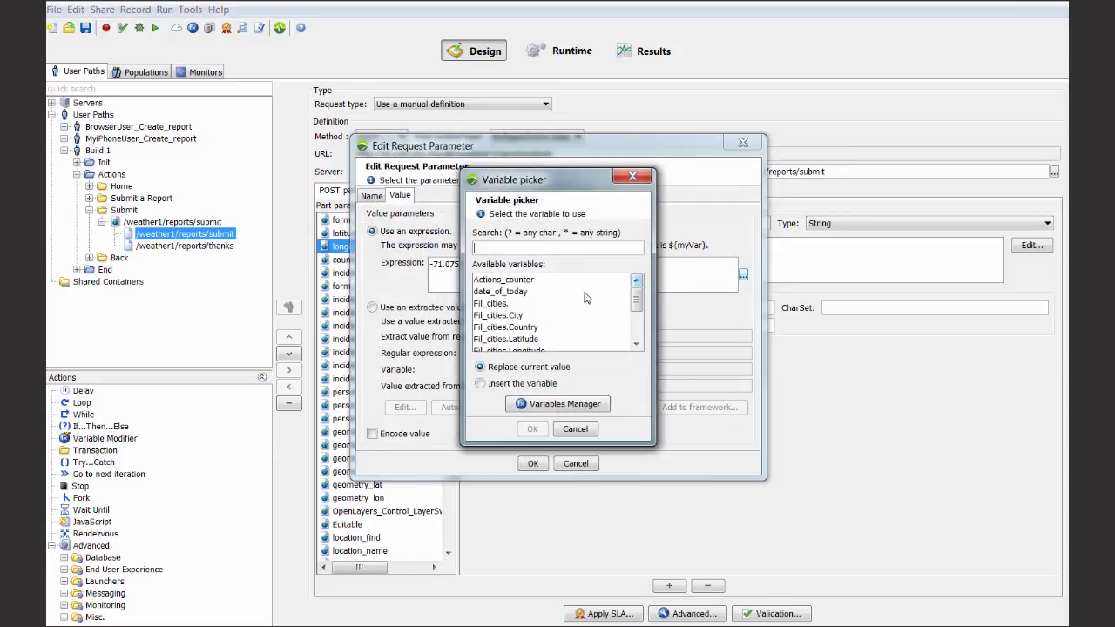
pyautogui.scroll(-1, 518, 344)
pyautogui.click(522, 317)
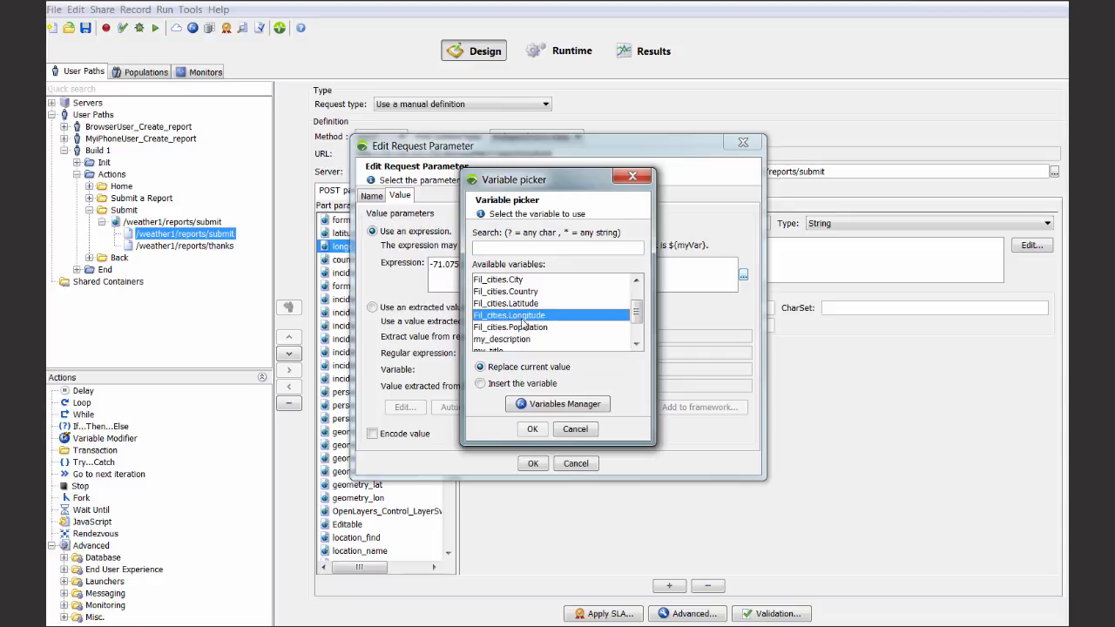
pyautogui.click(532, 429)
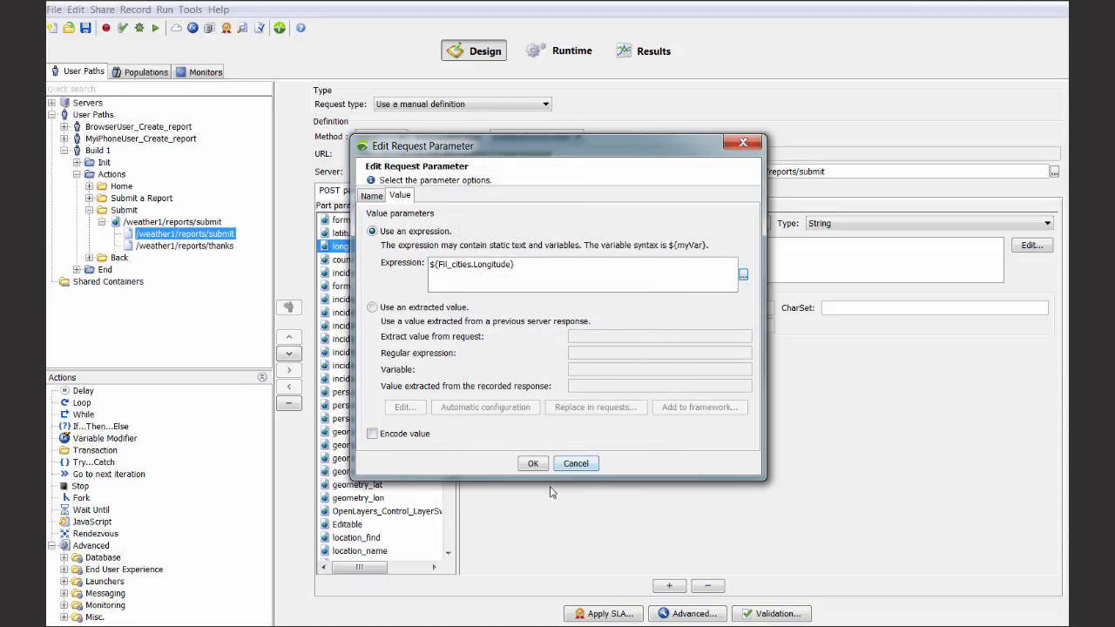
pyautogui.click(533, 463)
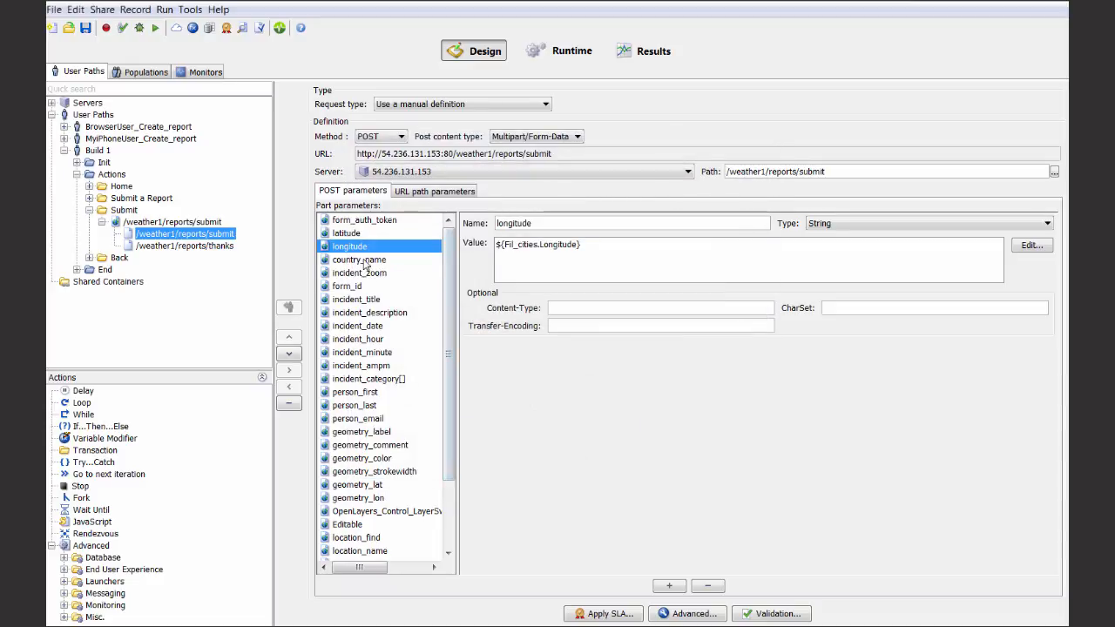
# Replace the country_name parameter's static value with the variable ${Fil_cities.Country}
pyautogui.click(364, 261)
pyautogui.doubleClick(531, 247)
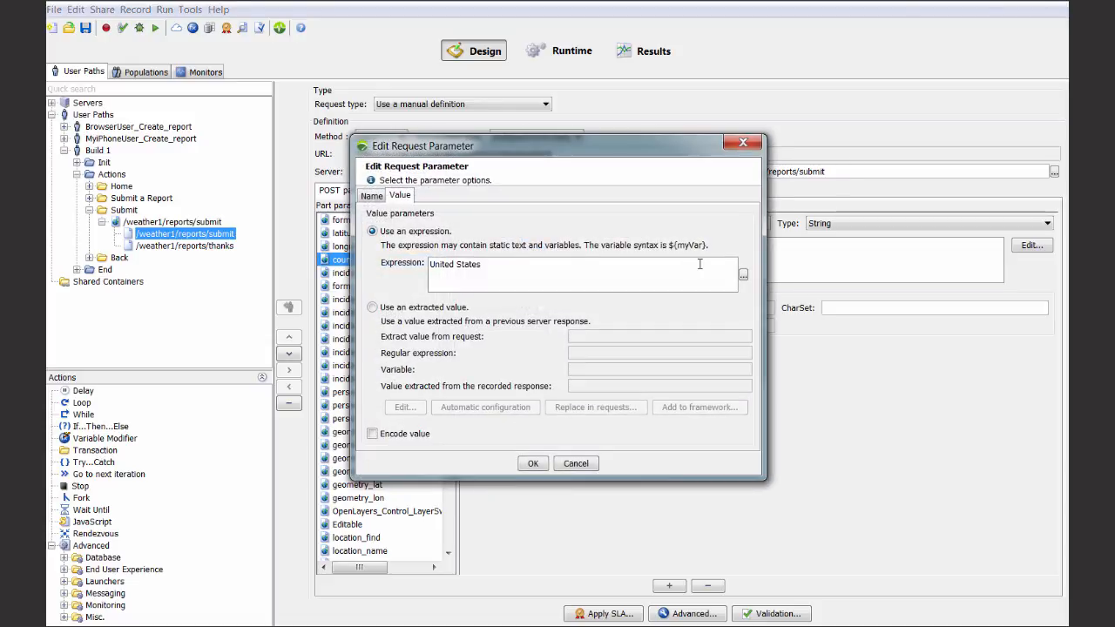
pyautogui.click(743, 276)
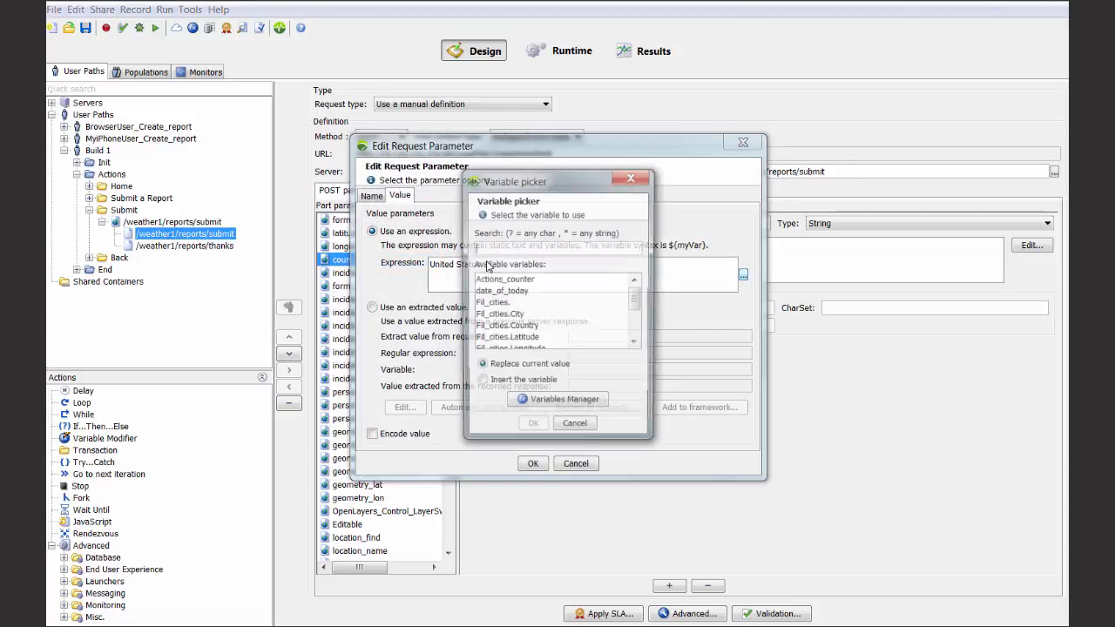
pyautogui.click(505, 327)
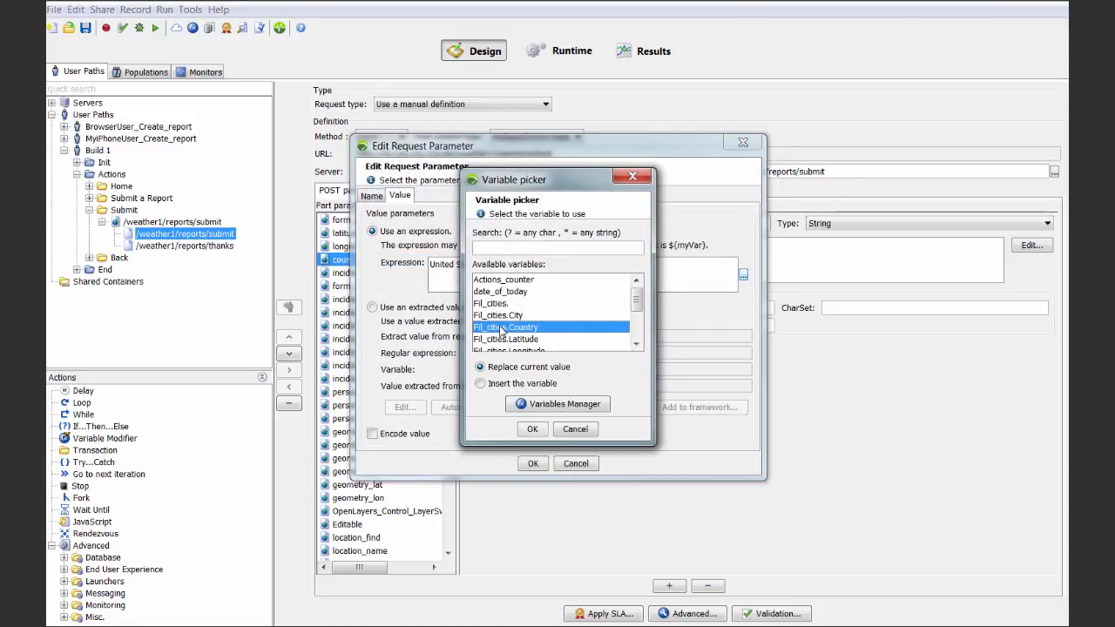
pyautogui.click(533, 429)
pyautogui.click(532, 464)
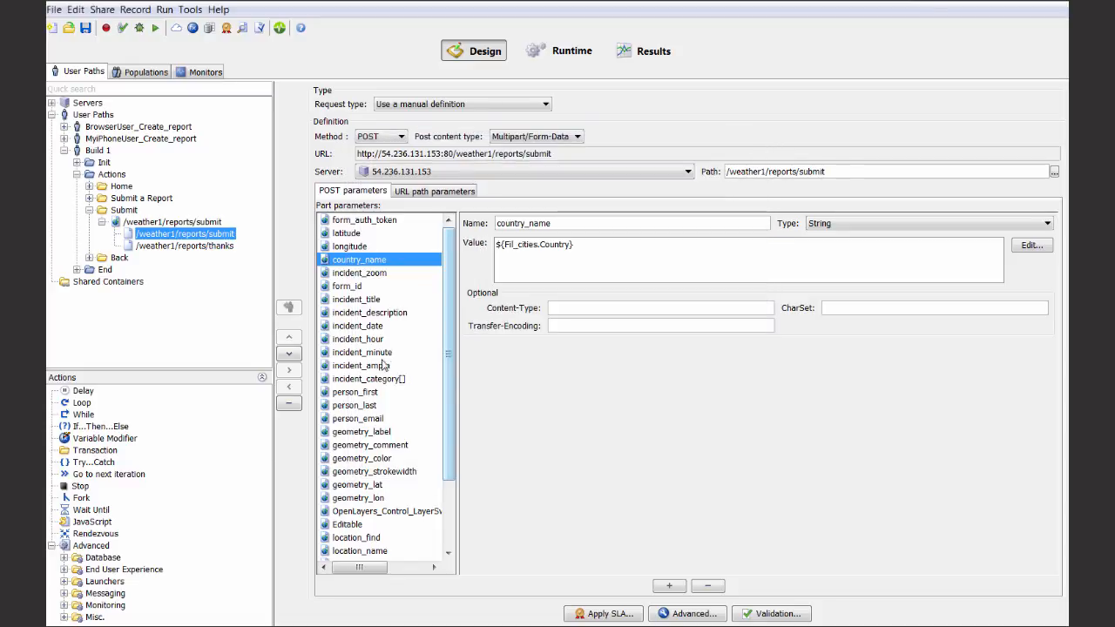
# Replace the location_name parameter's static value with the variable ${Fil_cities.City}
pyautogui.scroll(-2, 353, 414)
pyautogui.scroll(-1, 353, 414)
pyautogui.click(345, 472)
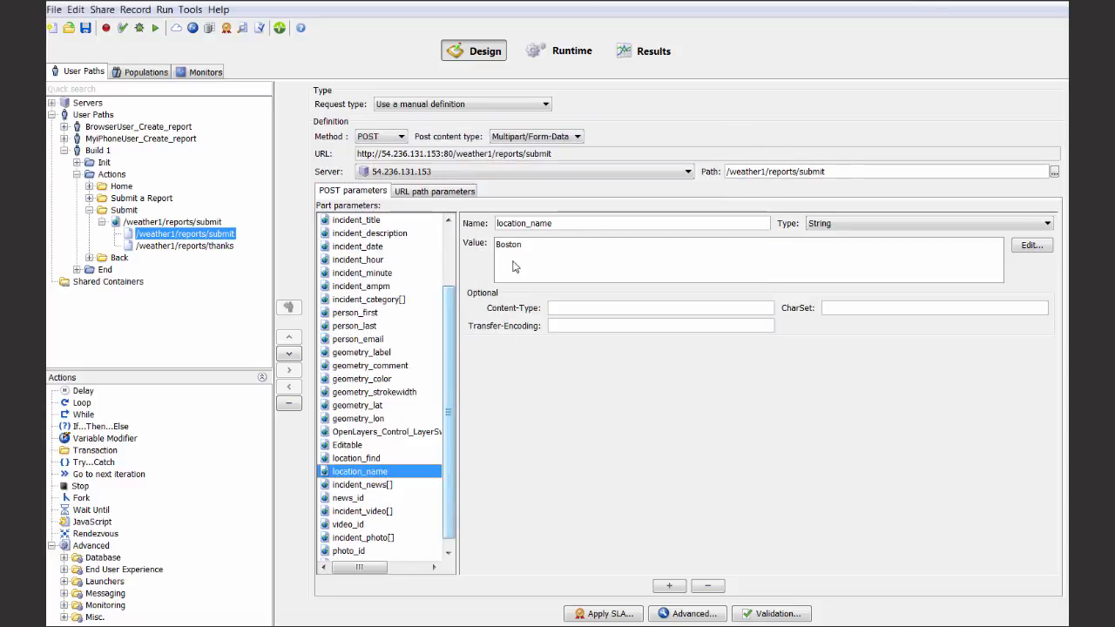
pyautogui.doubleClick(510, 248)
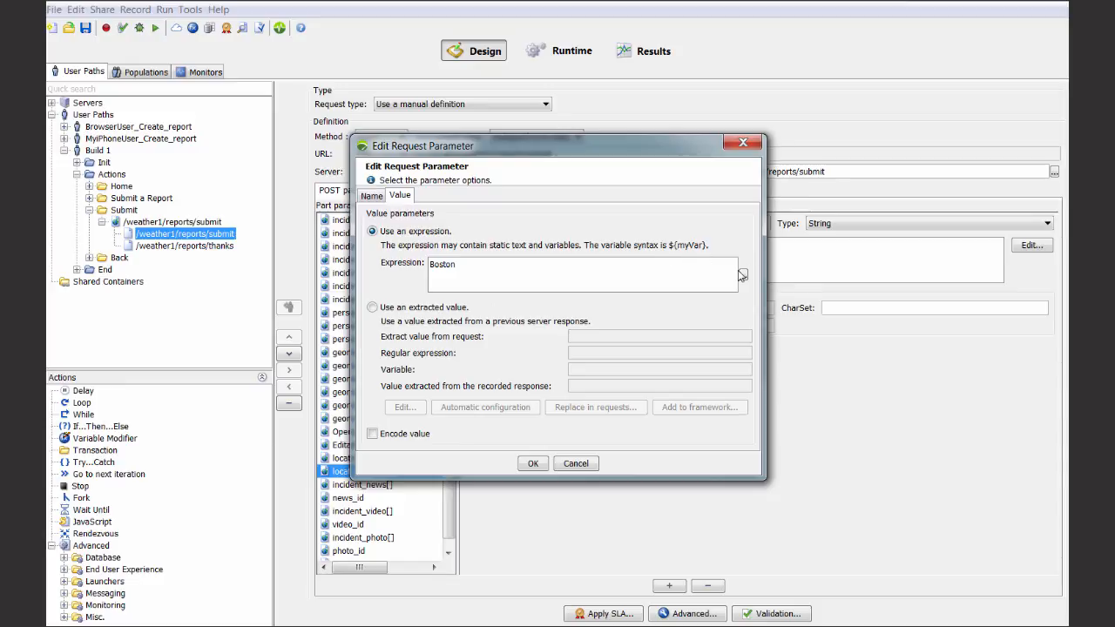
pyautogui.click(744, 275)
pyautogui.click(493, 315)
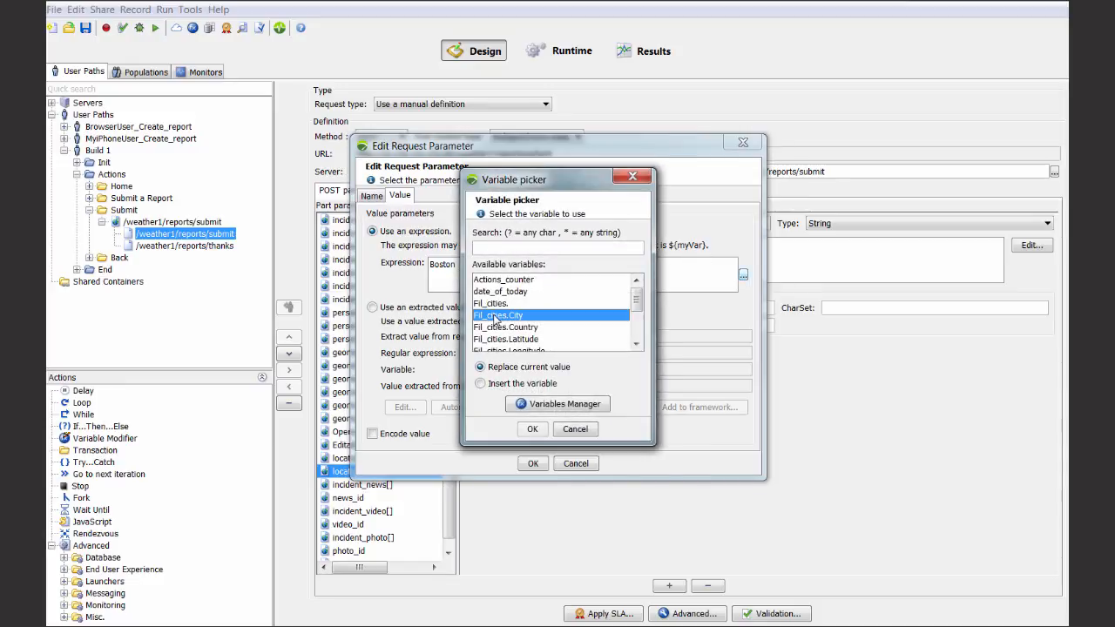
pyautogui.click(536, 431)
pyautogui.click(534, 463)
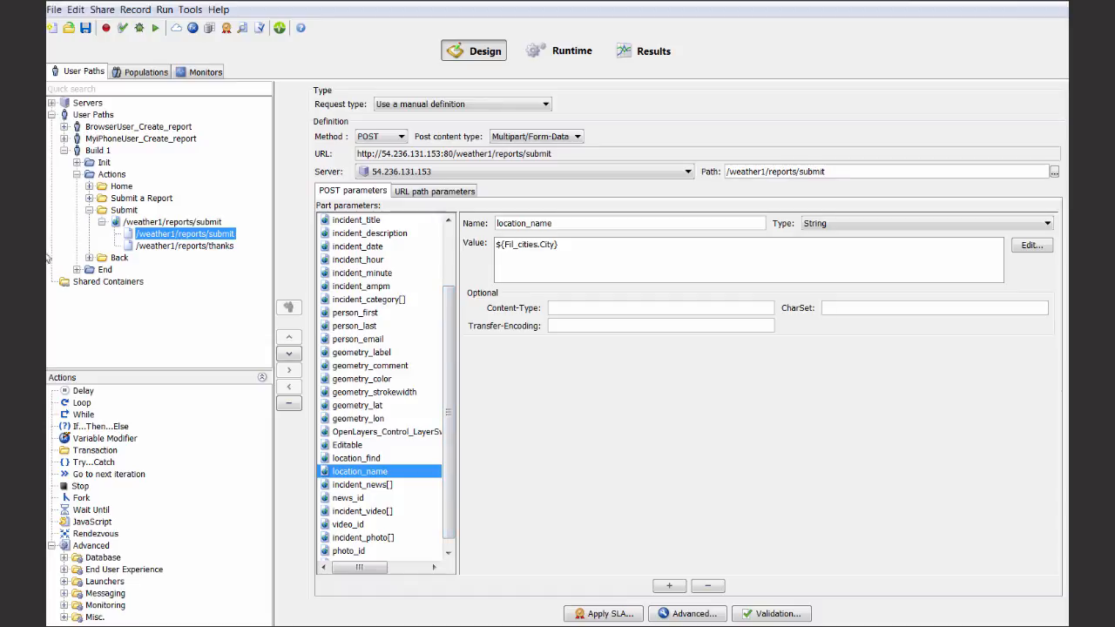
# Add a loop after Home in Build 1's Actions and move the Submit a Report and Submit containers into it
pyautogui.click(101, 221)
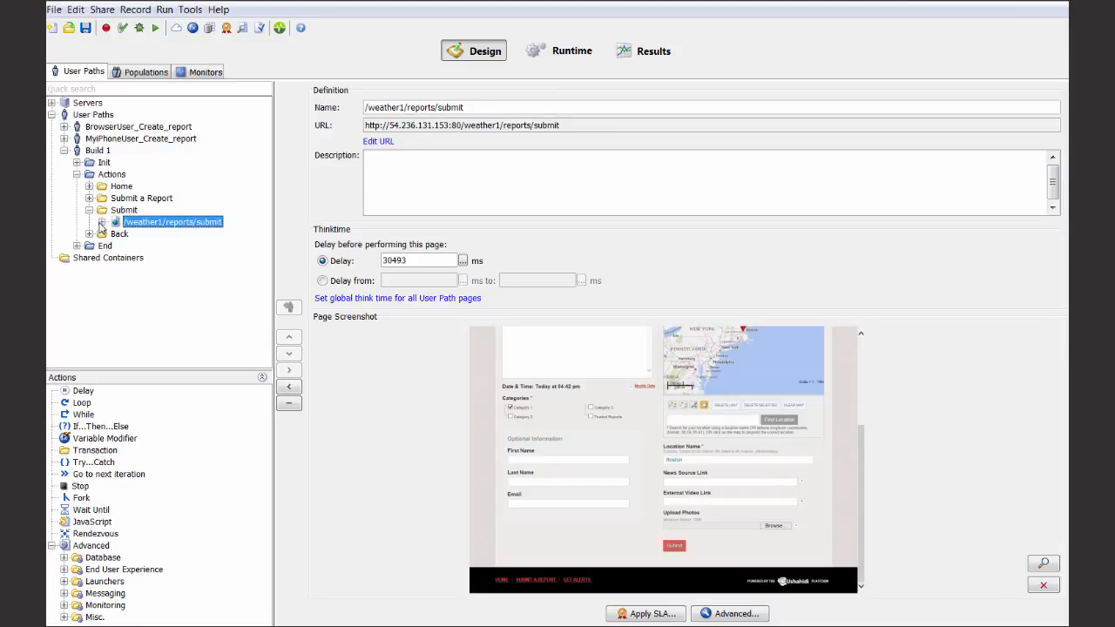
pyautogui.click(89, 210)
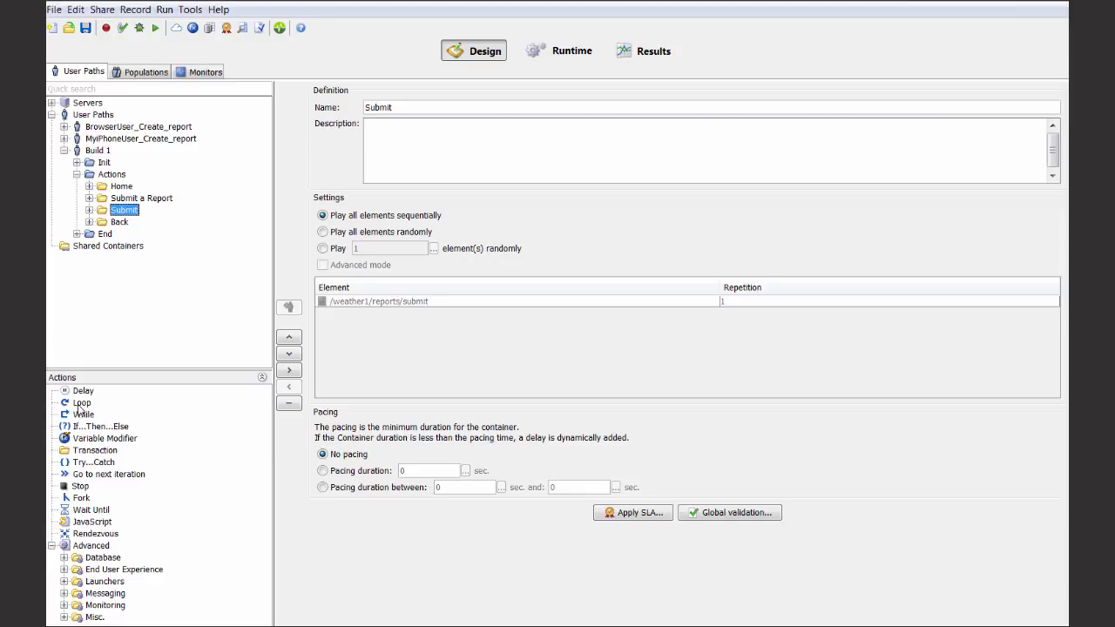
pyautogui.moveTo(79, 406); pyautogui.dragTo(135, 200)
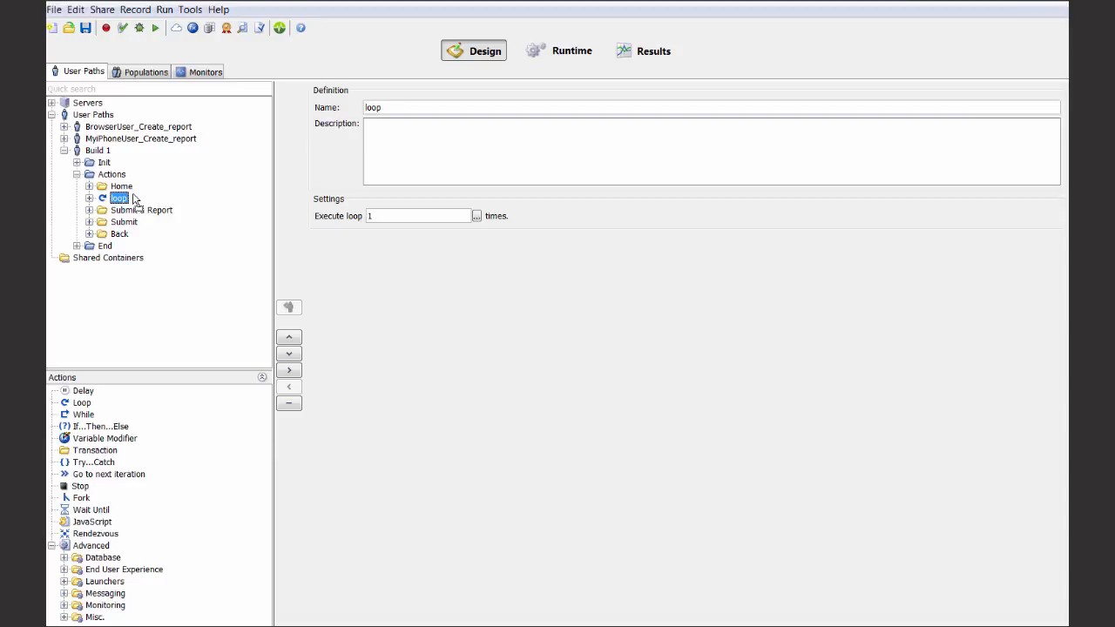
pyautogui.click(123, 214)
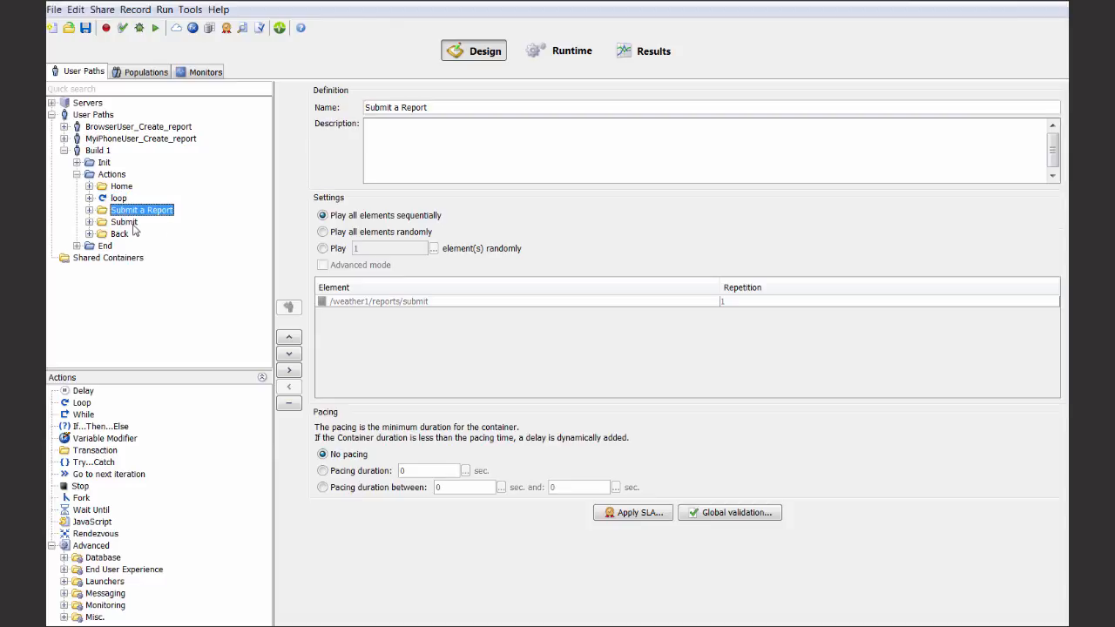
pyautogui.keyDown('ctrl'); pyautogui.click(124, 224); pyautogui.keyUp('ctrl')
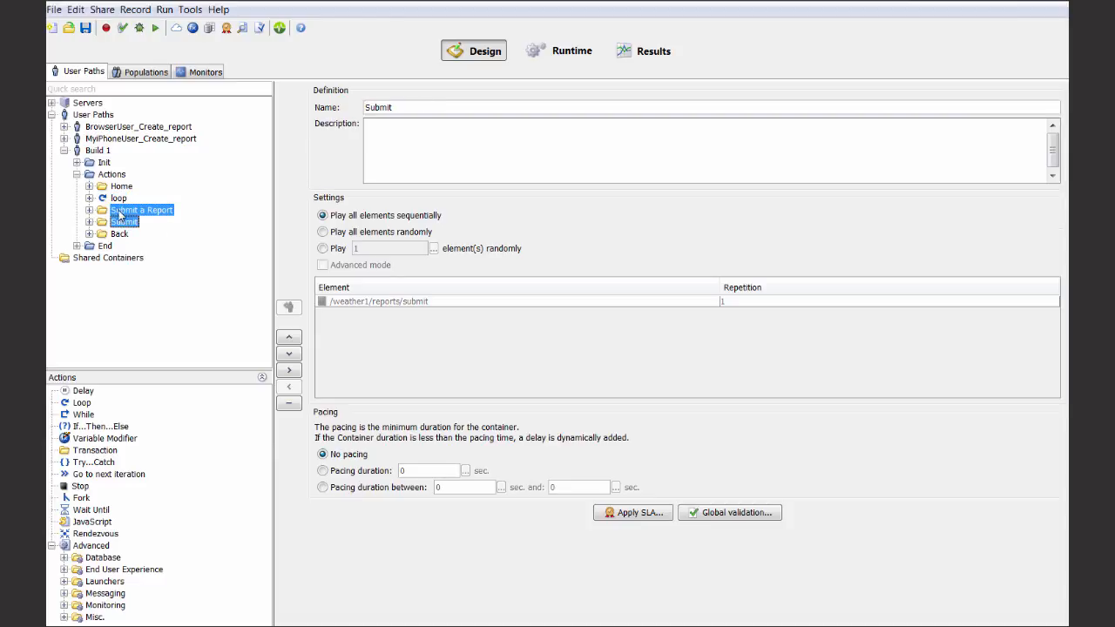
pyautogui.keyDown('ctrl'); pyautogui.click(119, 200); pyautogui.keyUp('ctrl')
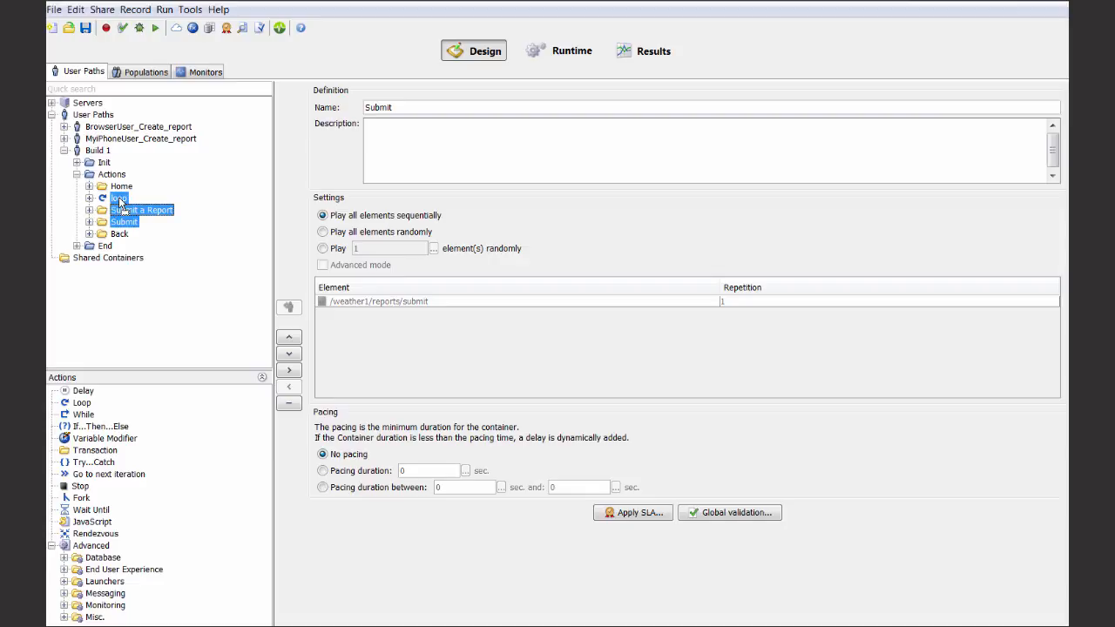
pyautogui.moveTo(119, 199); pyautogui.dragTo(120, 201)
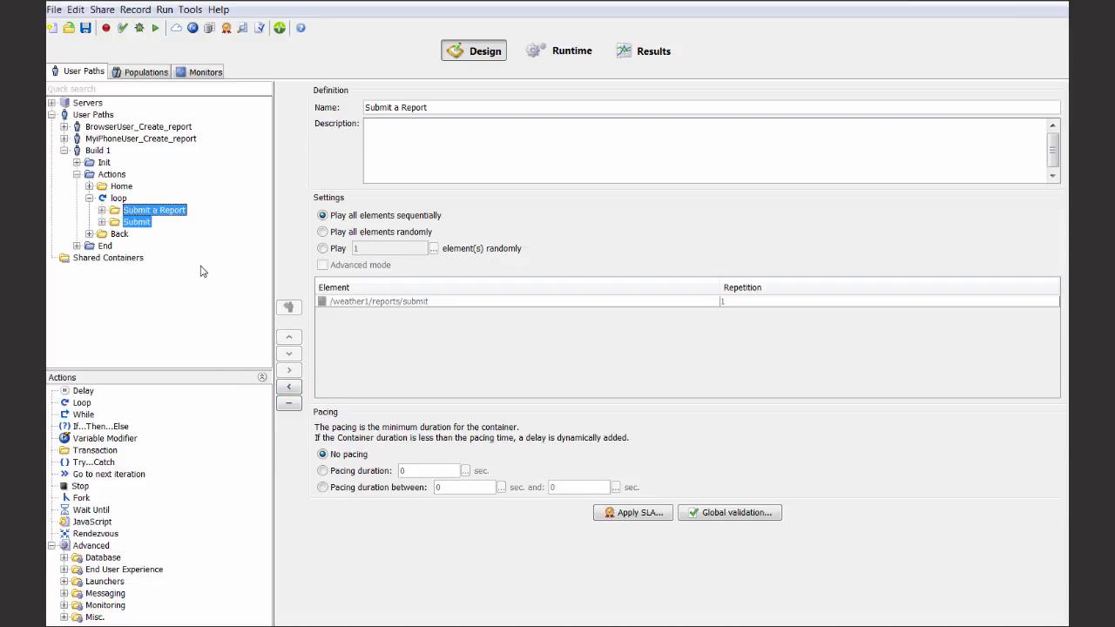
# Set the loop to execute 2 times
pyautogui.click(119, 200)
pyautogui.doubleClick(396, 215)
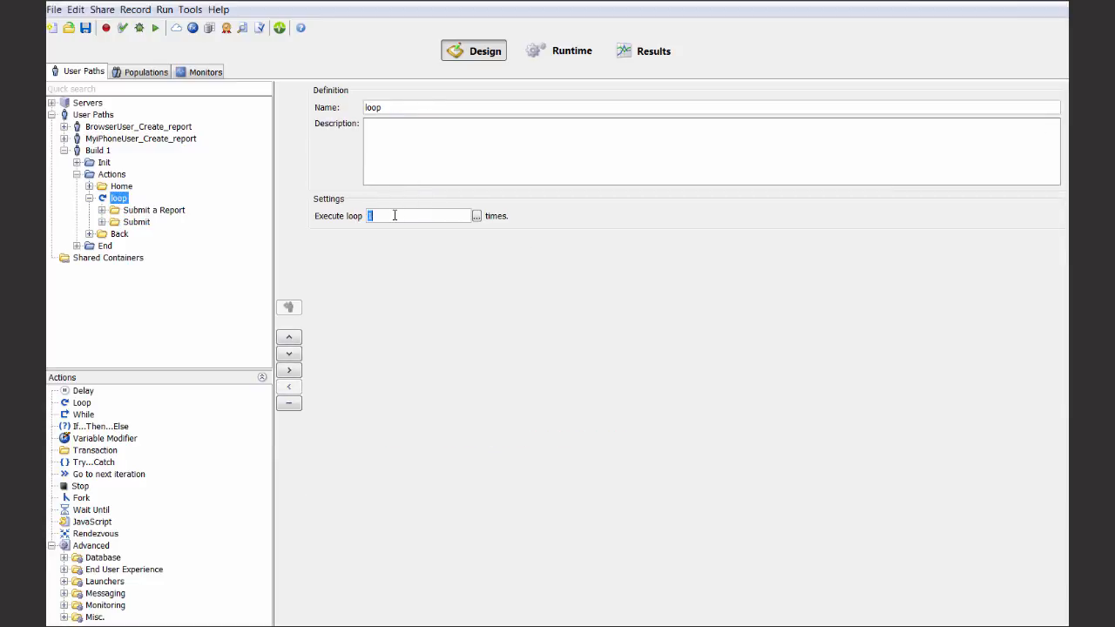
pyautogui.write('2')
# Add a JavaScript action between Submit a Report and Submit in the loop, clear its skeleton code and apply the empty script
pyautogui.moveTo(78, 521); pyautogui.dragTo(116, 223)
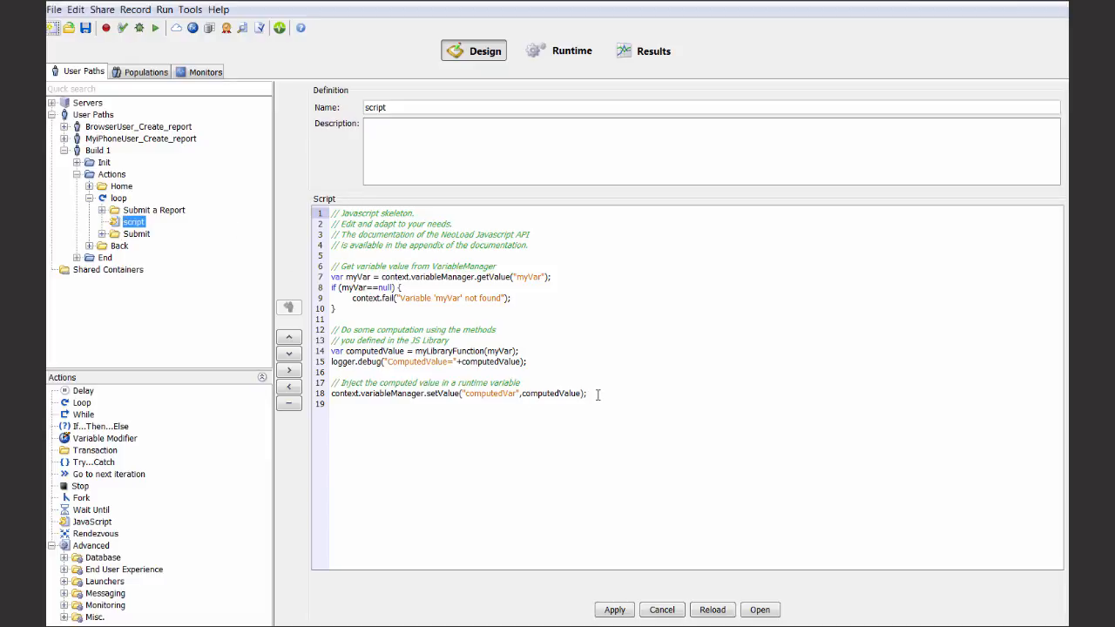
pyautogui.moveTo(597, 394); pyautogui.dragTo(312, 186)
pyautogui.press('Delete')
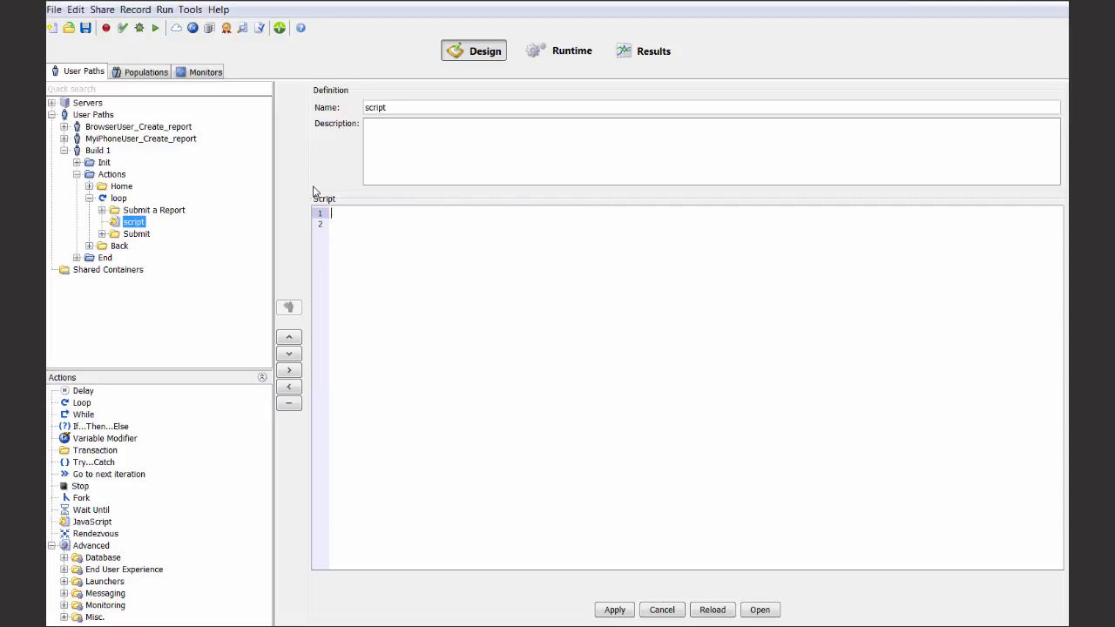
pyautogui.click(615, 610)
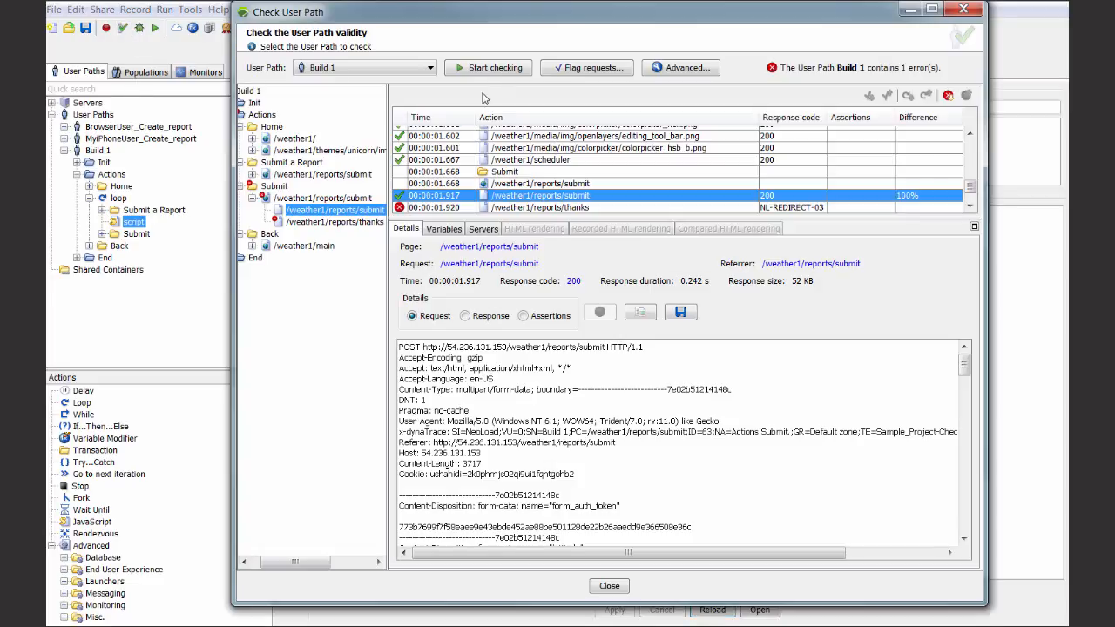
# Rerun the validity check on Build 1, review the Fil_cities variables used during validation and close the check
pyautogui.click(499, 70)
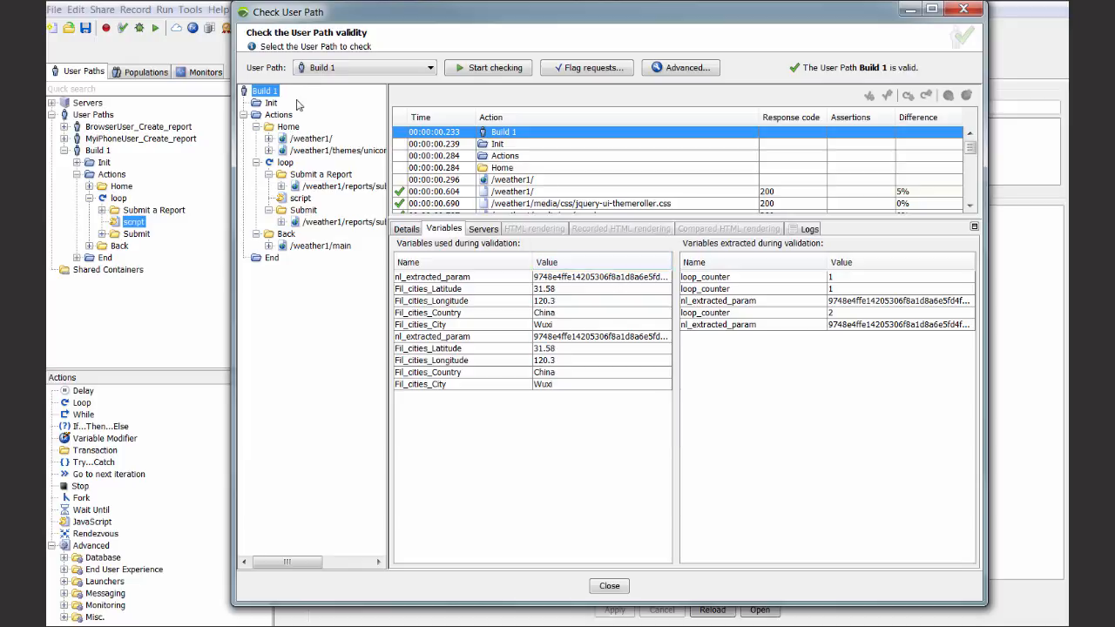
pyautogui.click(564, 316)
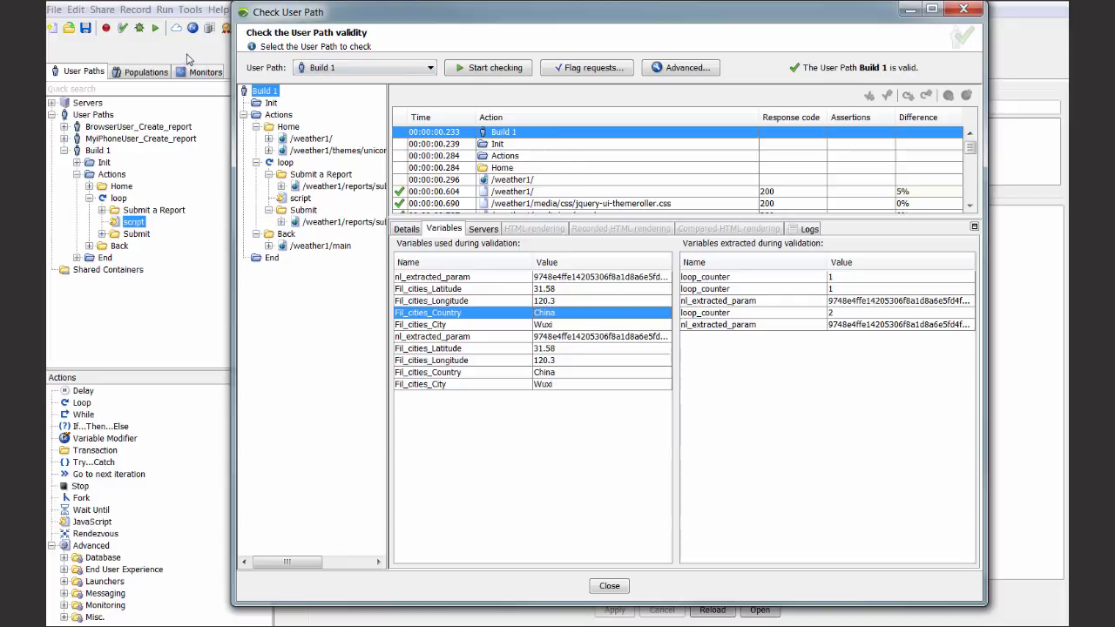
pyautogui.press('Escape')
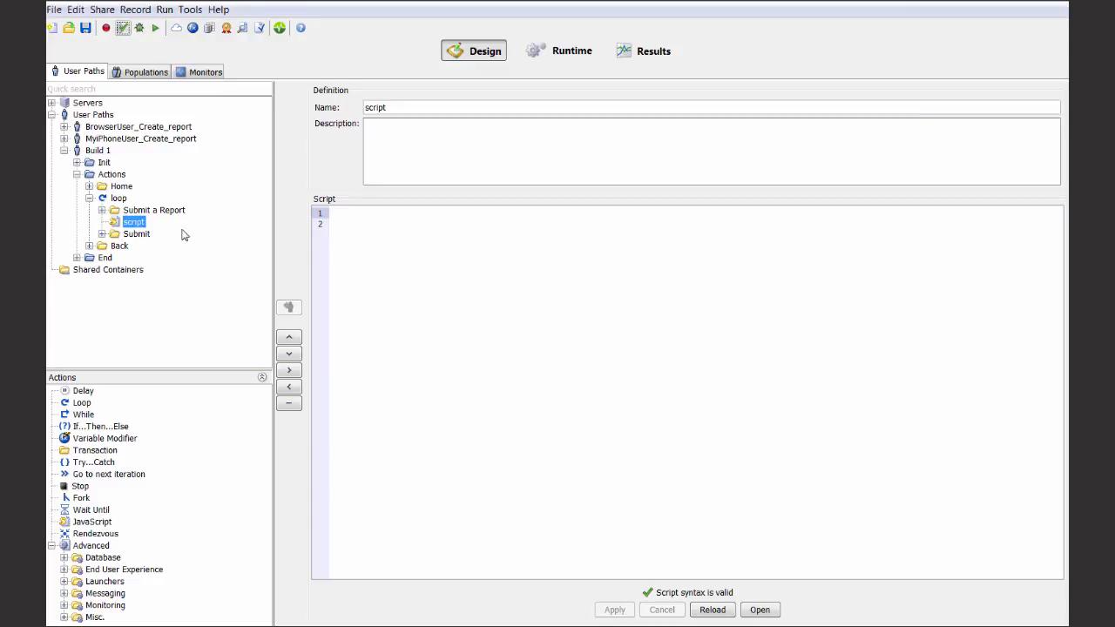
# Switch to the browser, open Weather App v2 to examine its home page and category filter, and return to NeoLoad
pyautogui.click(77, 175)
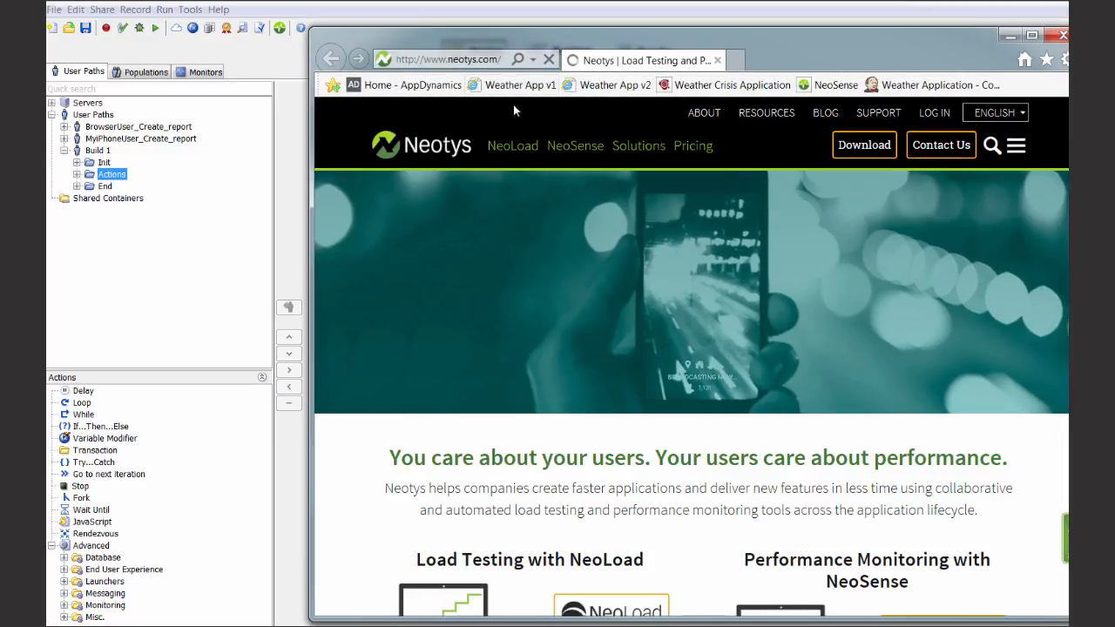
pyautogui.click(615, 85)
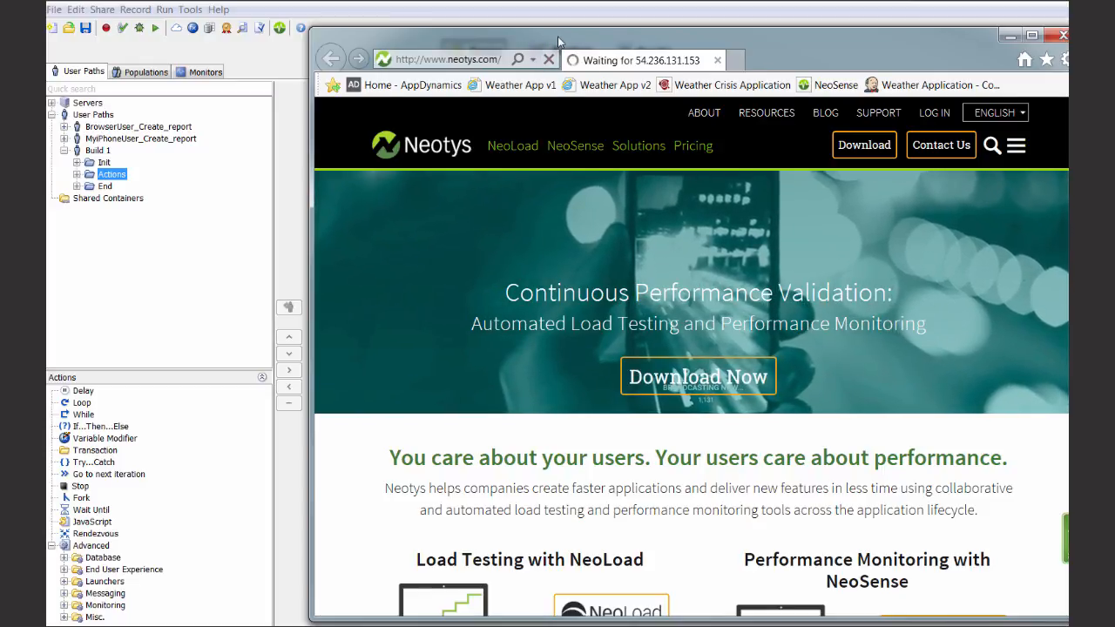
pyautogui.moveTo(558, 41); pyautogui.dragTo(557, 29)
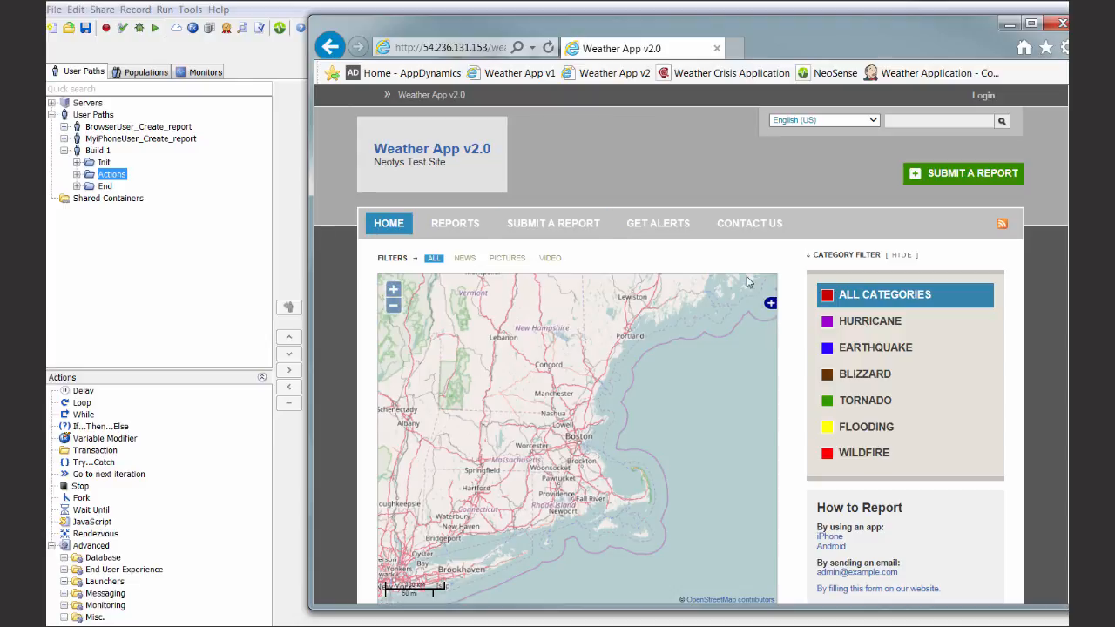
pyautogui.click(889, 429)
pyautogui.hotkey('alt', 'Tab')
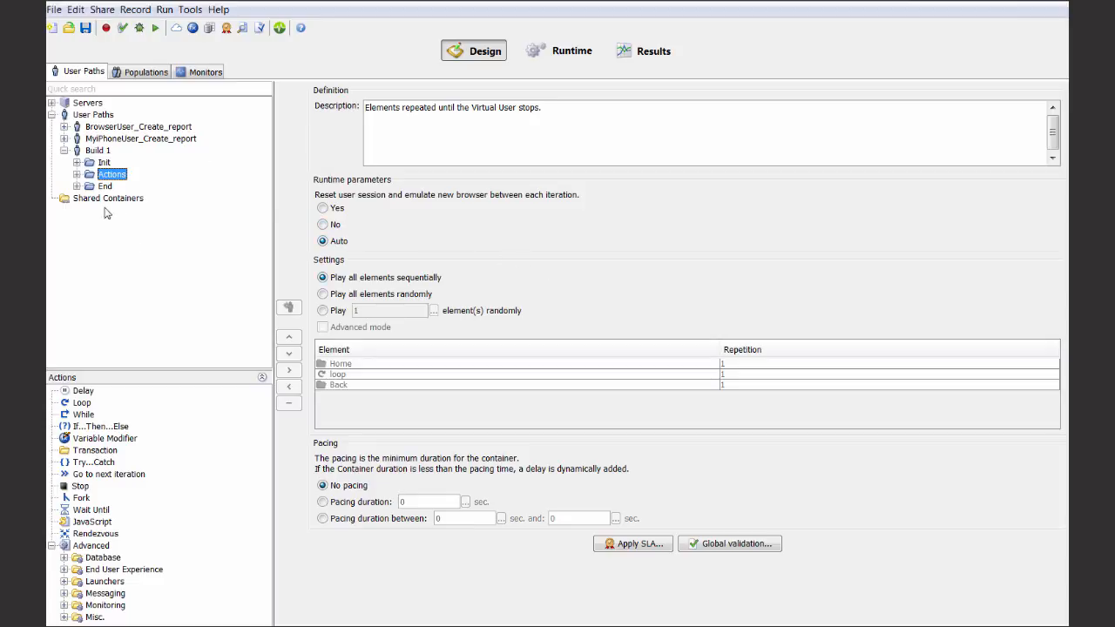
# Start a new recording of the existing Build 1 user path in Actions, using Internet Explorer as the client
pyautogui.click(63, 151)
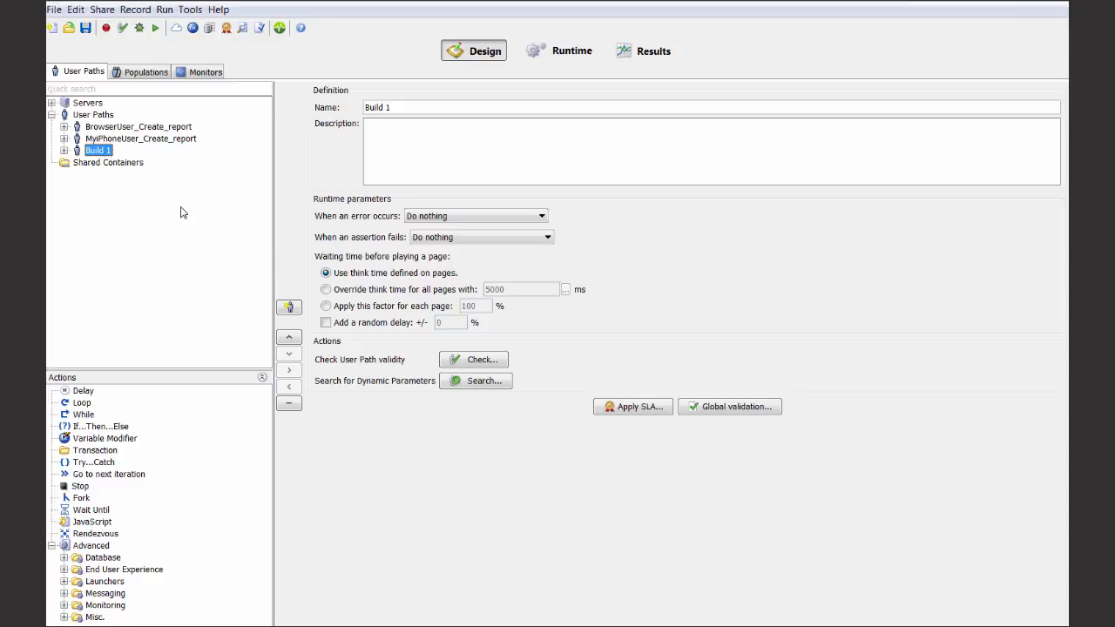
pyautogui.click(105, 28)
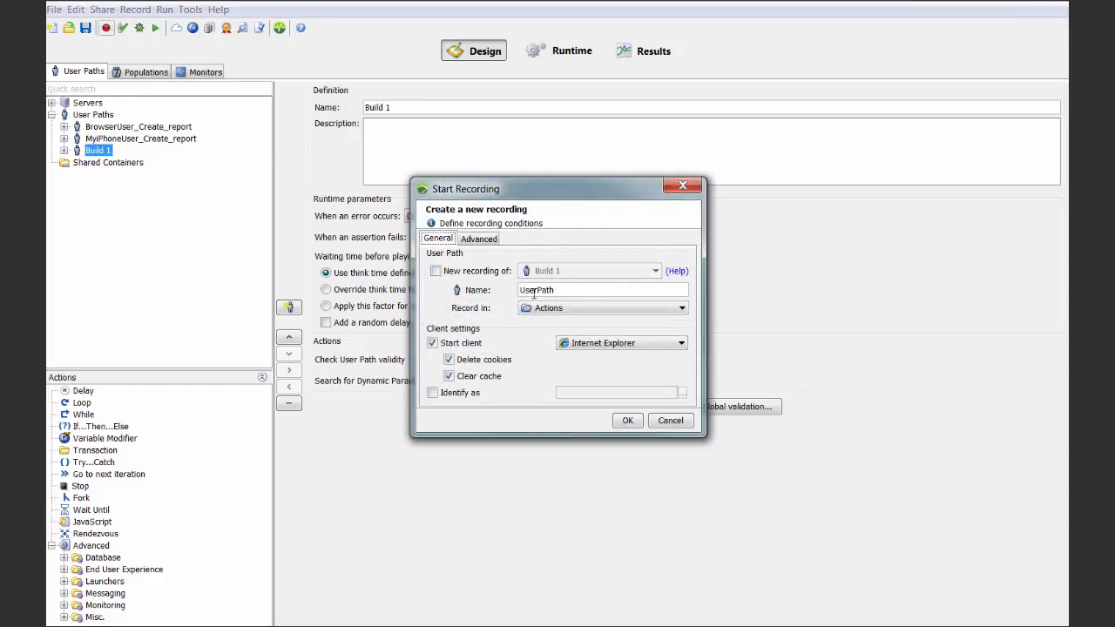
pyautogui.click(437, 271)
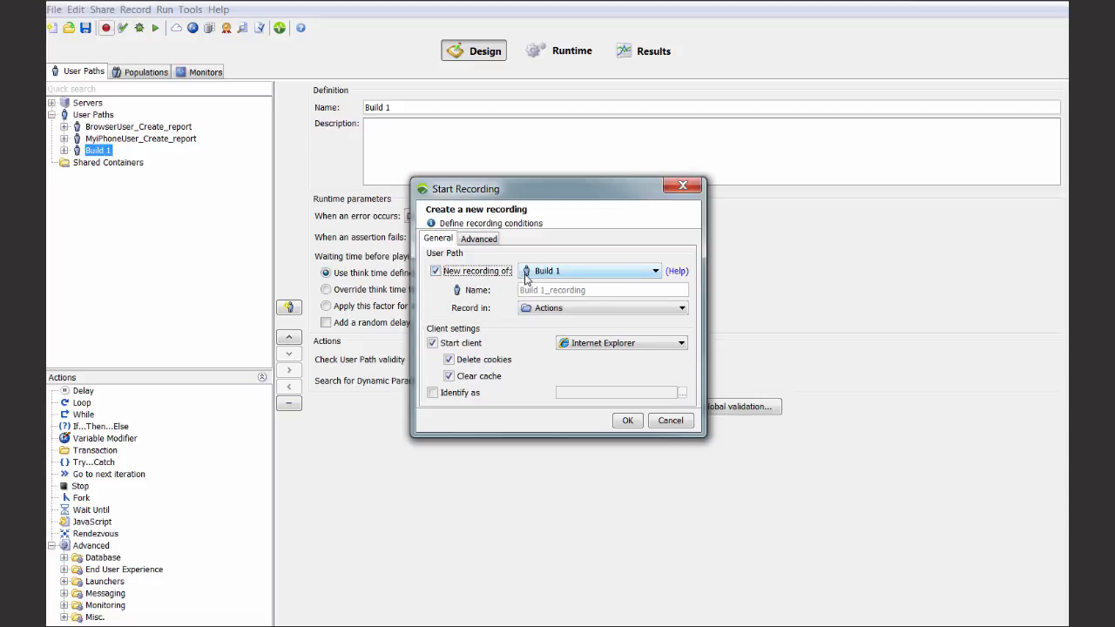
pyautogui.click(628, 421)
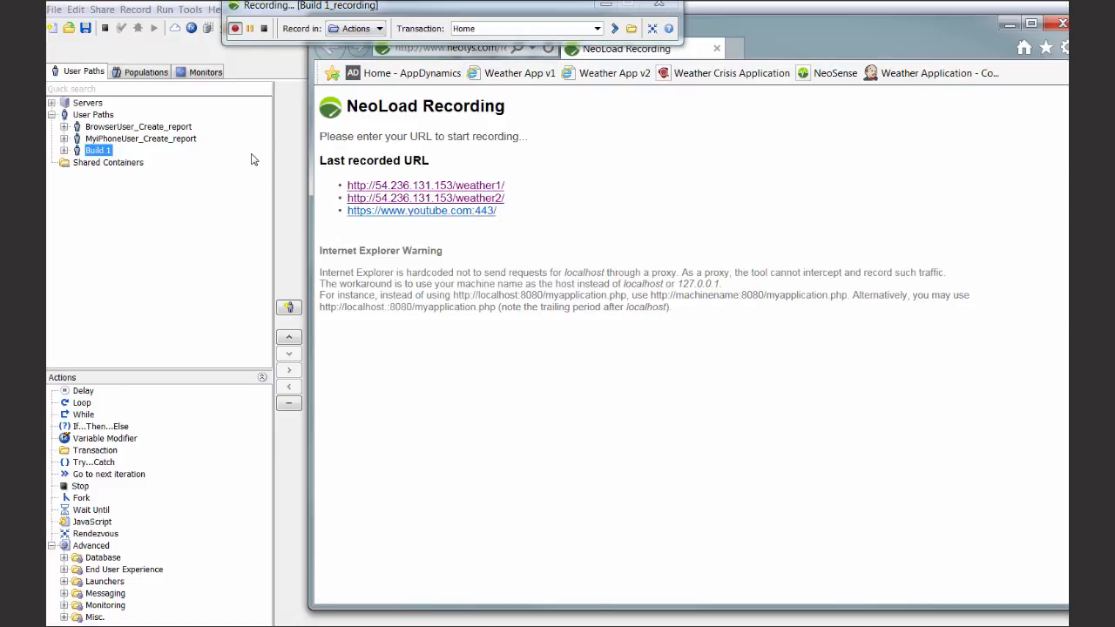
# Record the Weather App v2 home page under the Home transaction and its new report form under the Submit a Report transaction
pyautogui.click(457, 8)
pyautogui.moveTo(457, 8); pyautogui.dragTo(457, 12)
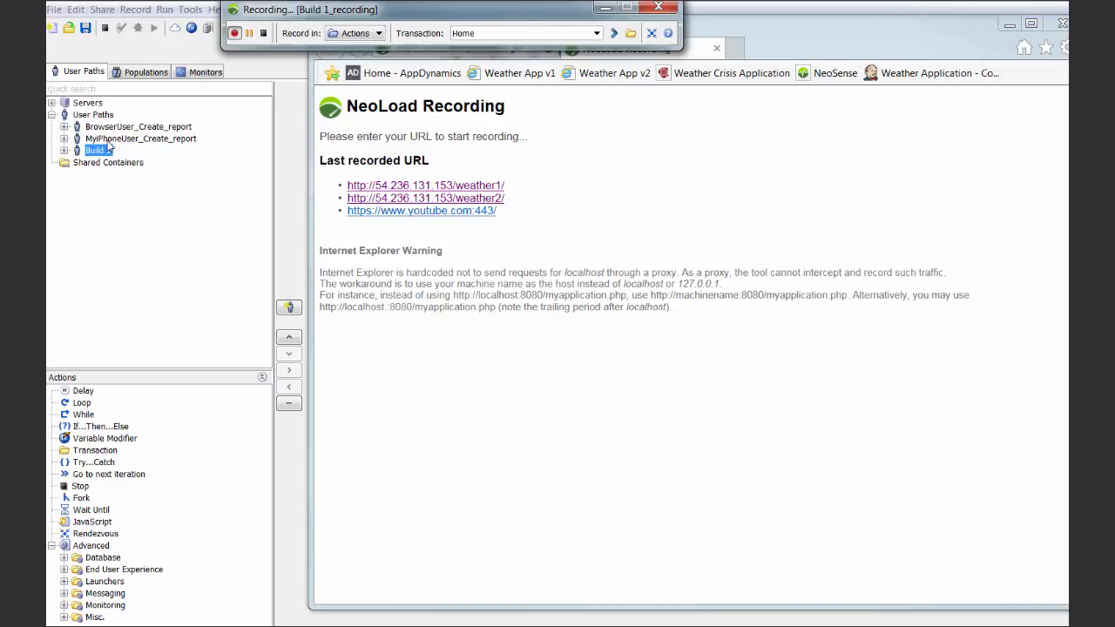
pyautogui.click(596, 33)
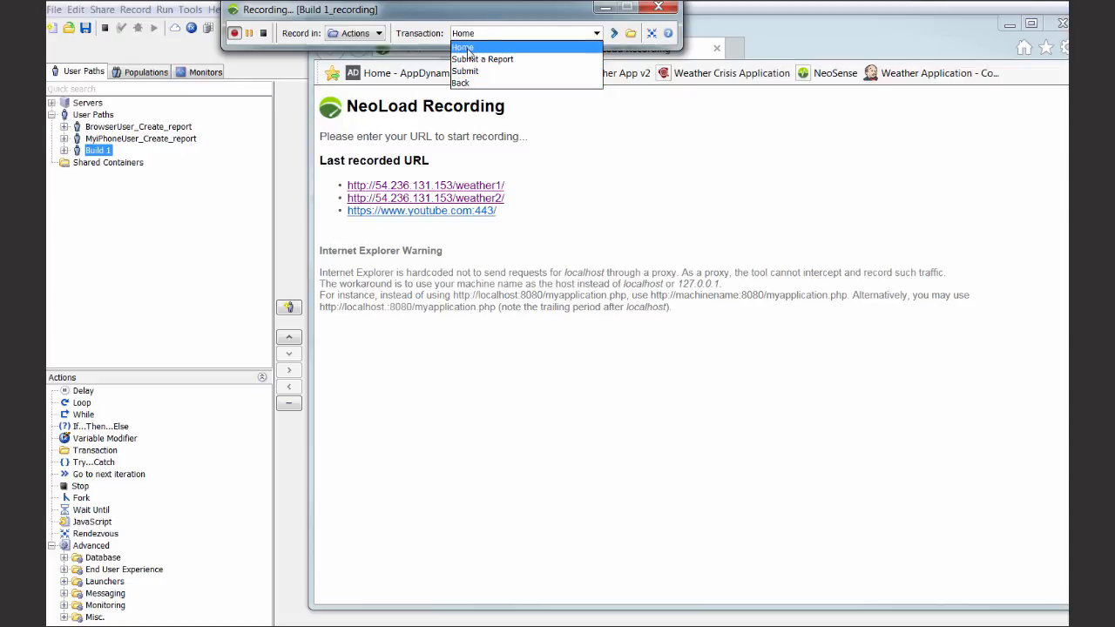
pyautogui.click(415, 31)
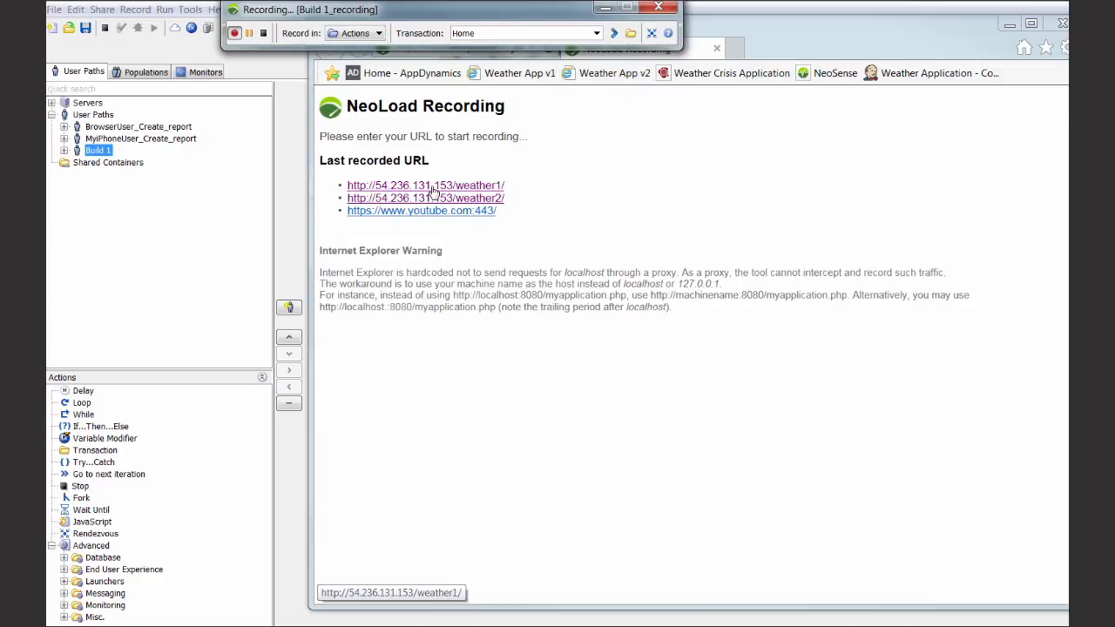
pyautogui.click(610, 74)
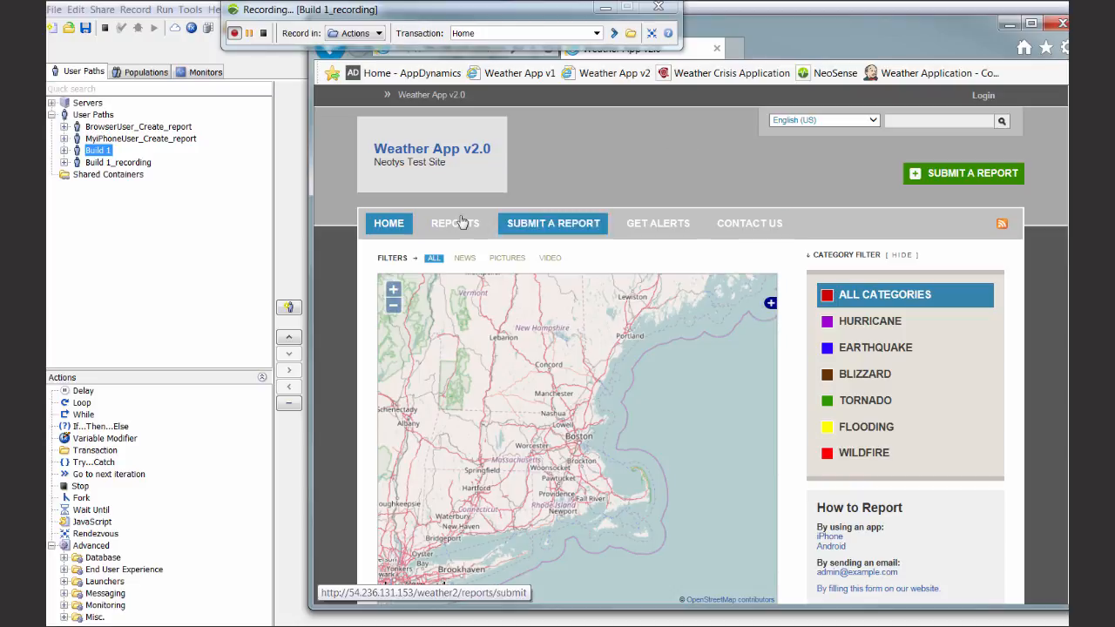
pyautogui.click(611, 33)
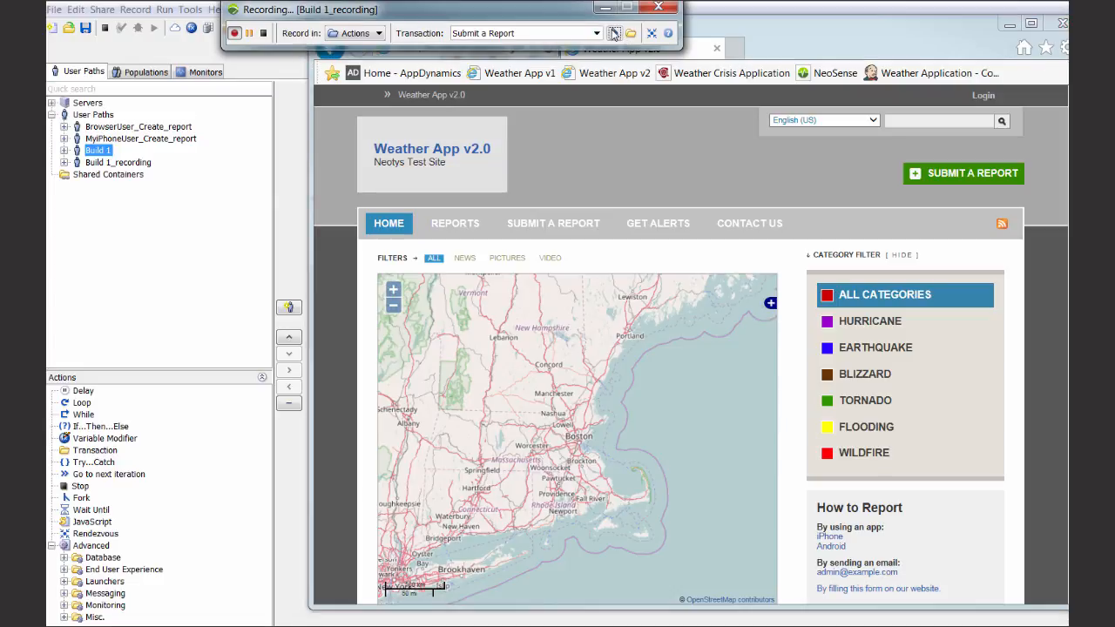
pyautogui.click(956, 181)
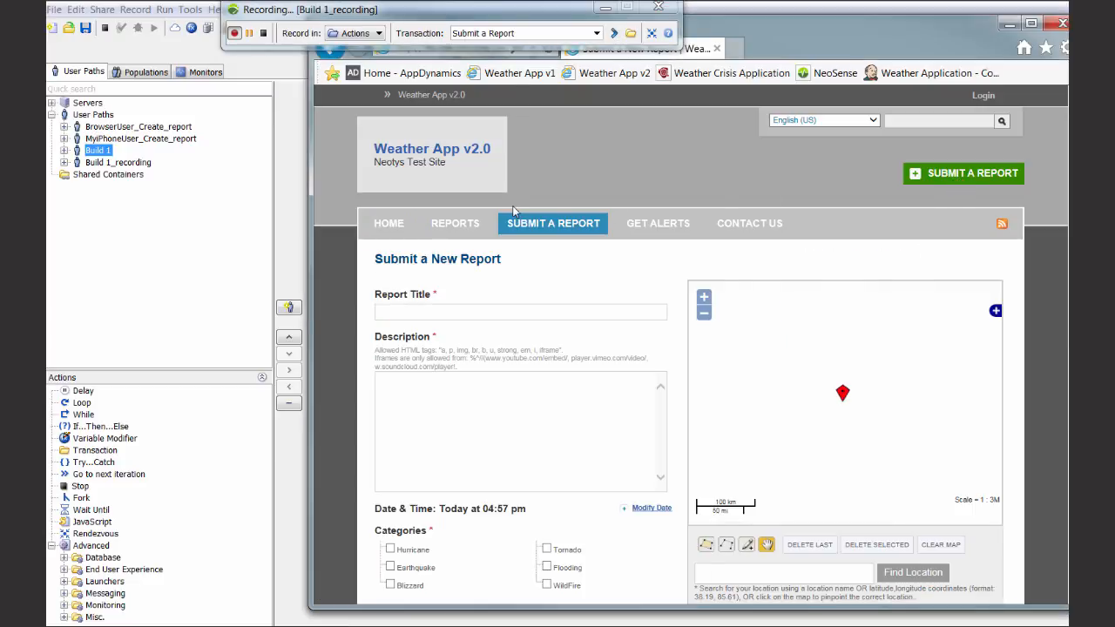
# Fill in the new report's title as Forest Fire and its description as Another fire in Boston
pyautogui.click(395, 312)
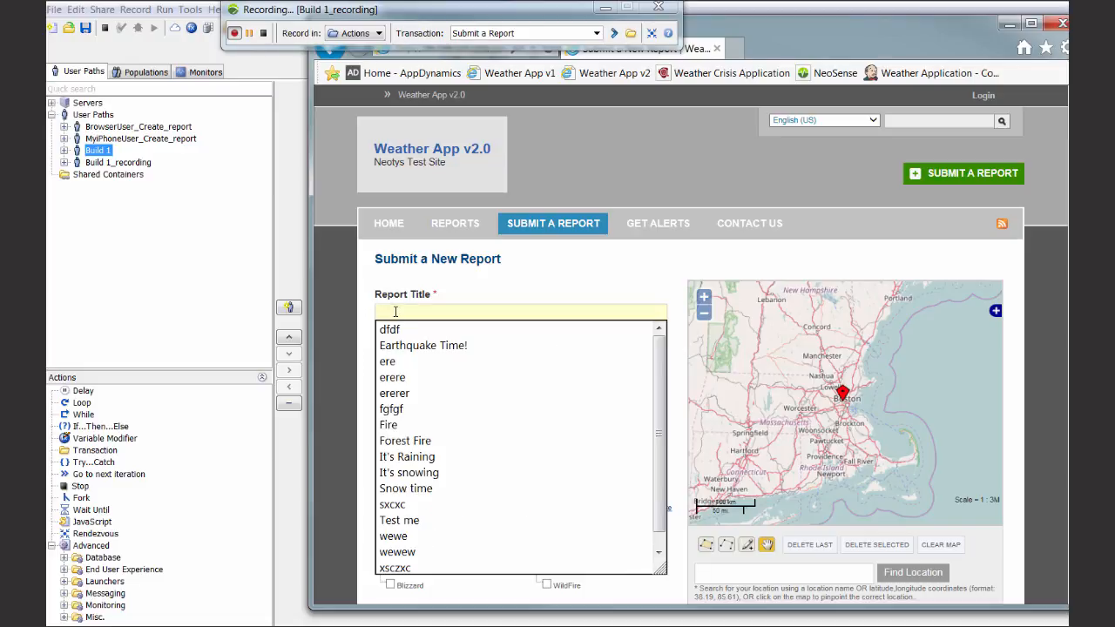
pyautogui.click(419, 442)
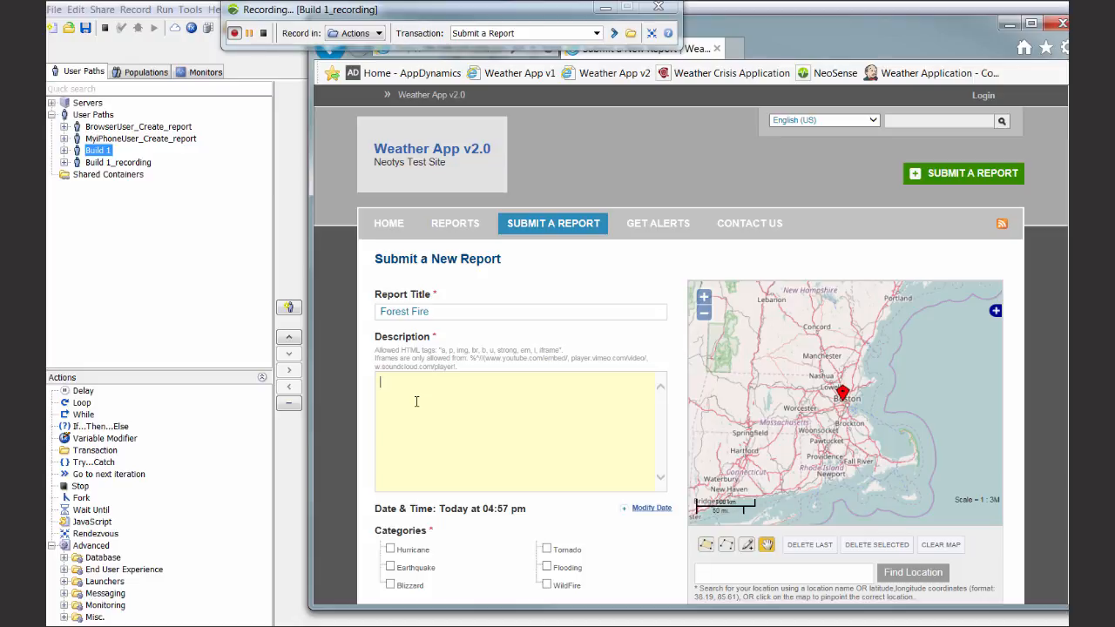
pyautogui.write('ther fire in ')
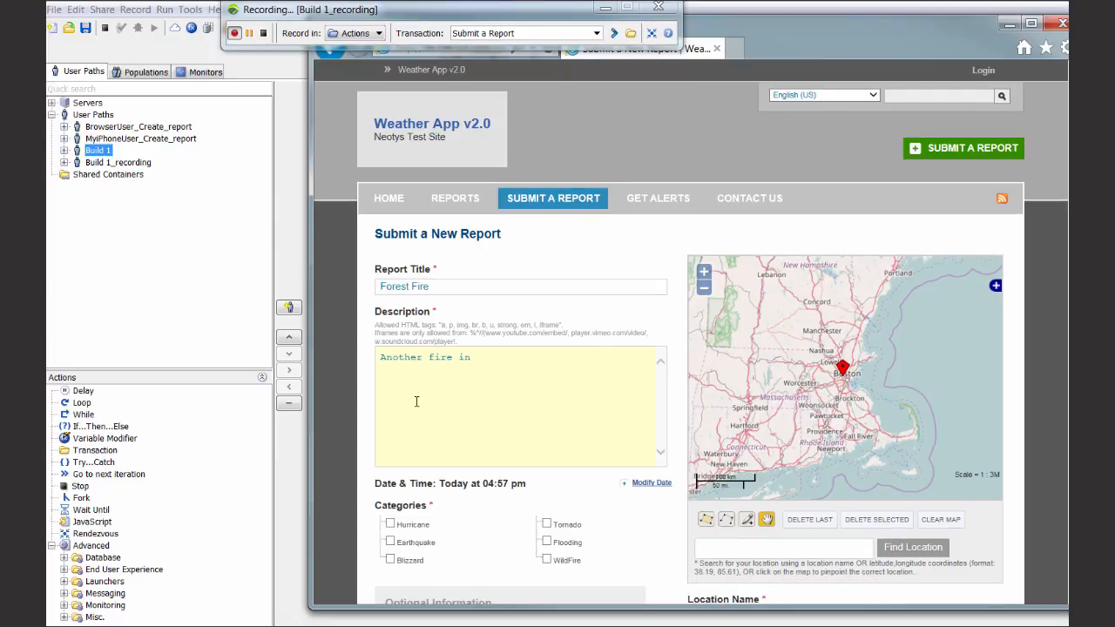
pyautogui.write('Boston')
pyautogui.scroll(-3, 541, 337)
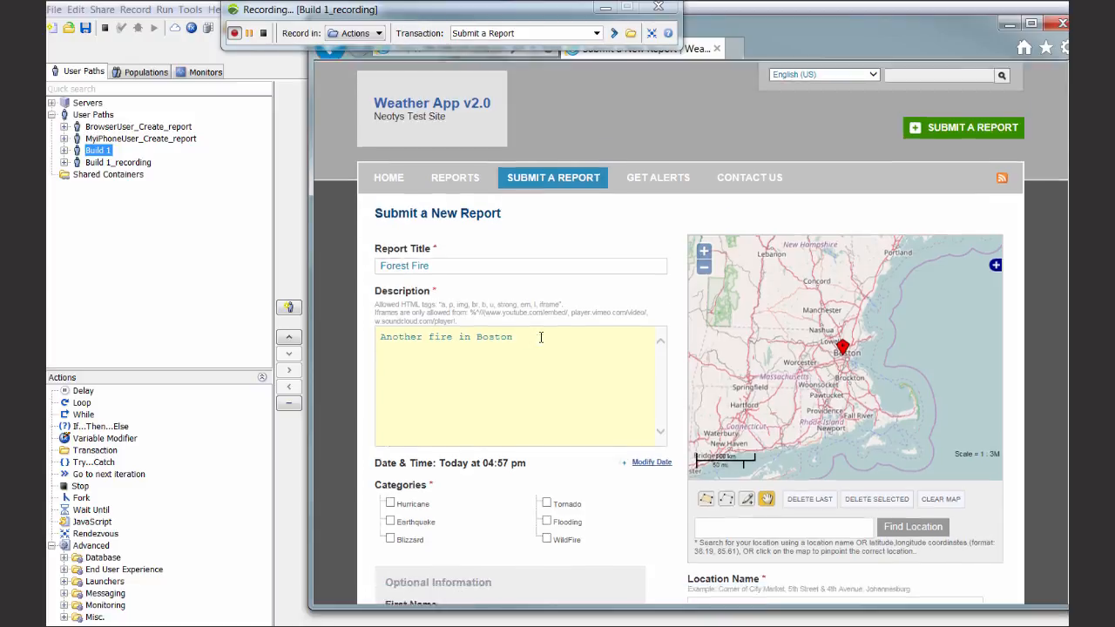
# Categorize the report as WildFire with location name Boston, and submit it under the Submit transaction
pyautogui.click(547, 284)
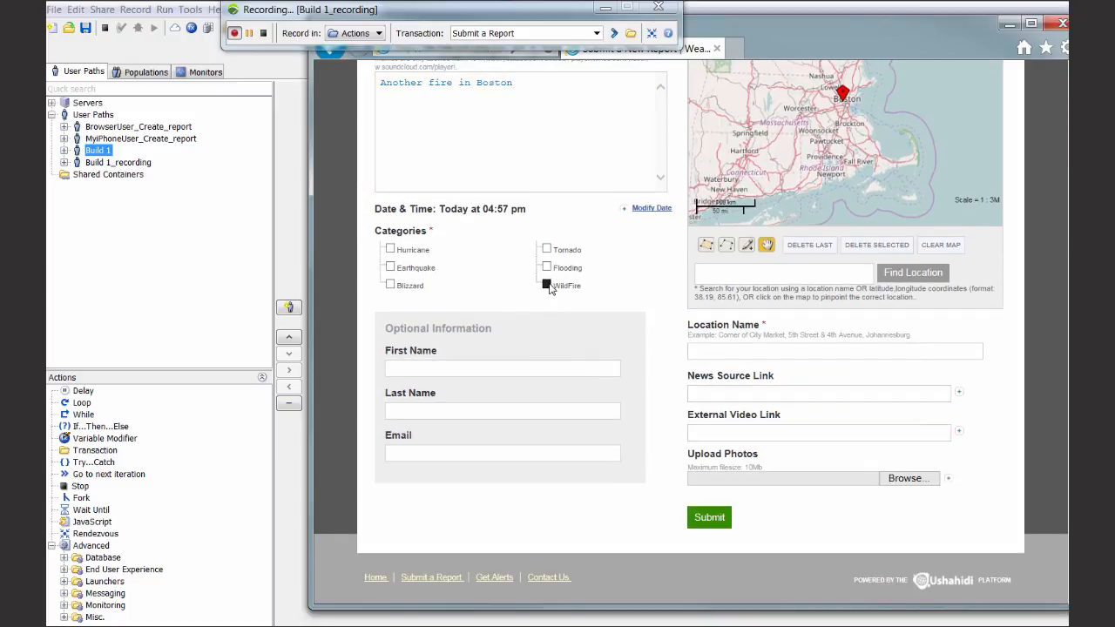
pyautogui.click(751, 356)
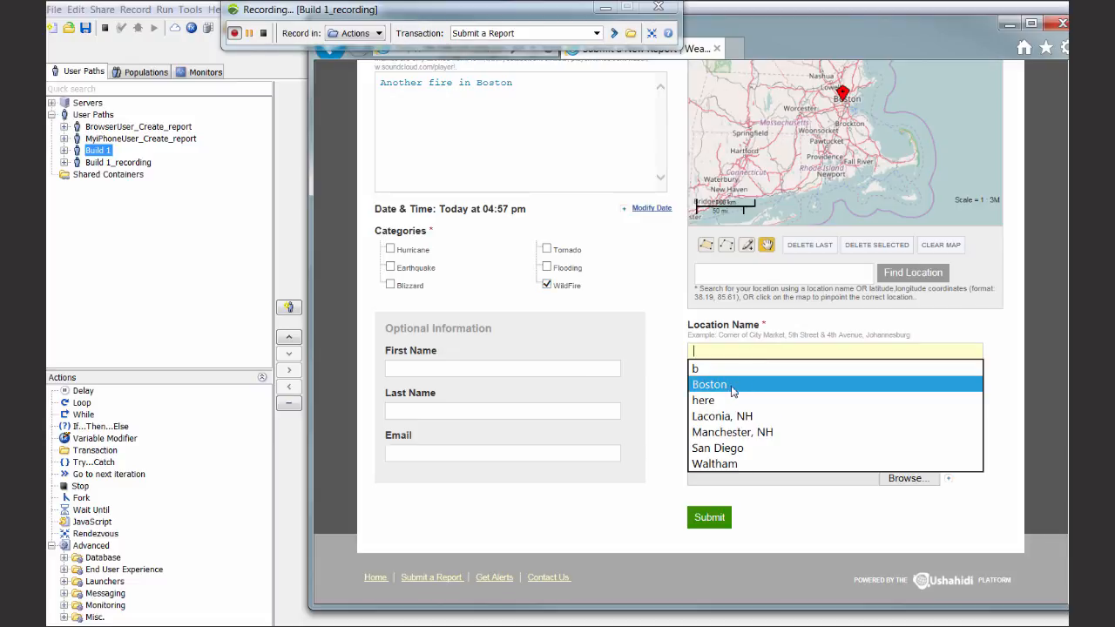
pyautogui.click(736, 385)
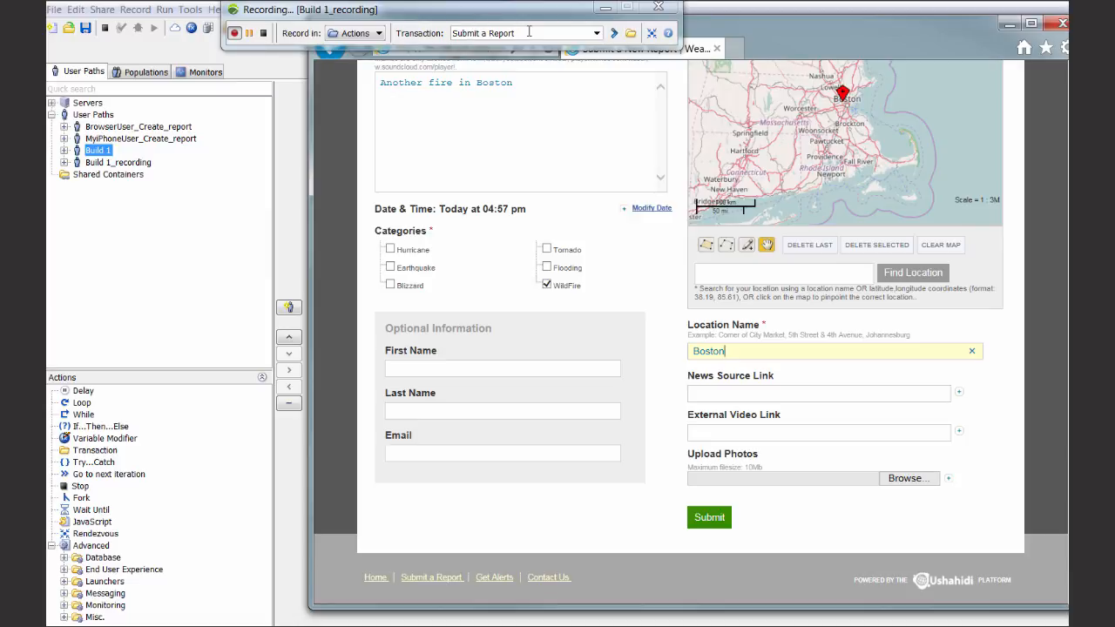
pyautogui.click(615, 35)
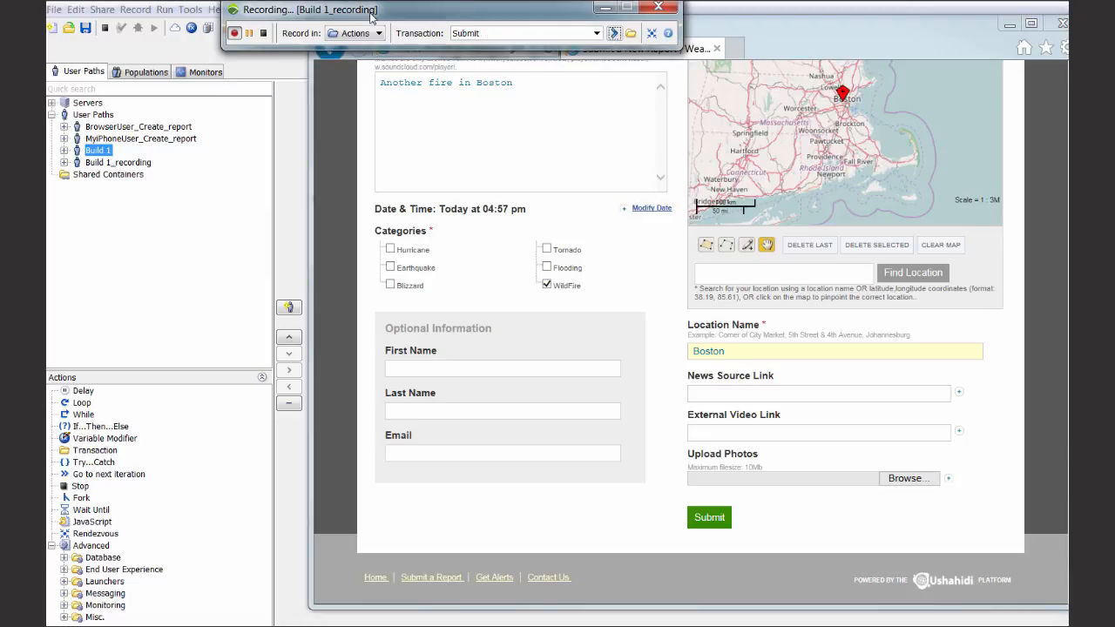
pyautogui.click(706, 520)
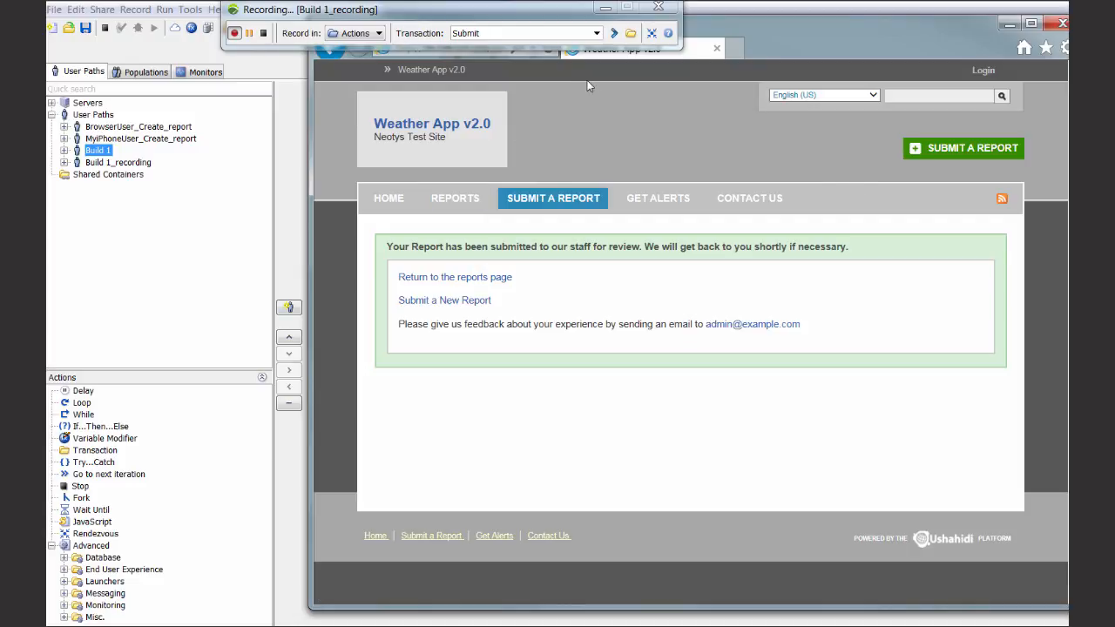
# Load the recorder's transaction names from the file v5.2 Weather Alert Transactions.txt on the Desktop
pyautogui.moveTo(494, 33)
pyautogui.mouseDown()
pyautogui.moveTo(453, 36)
pyautogui.moveTo(486, 36)
pyautogui.mouseUp()
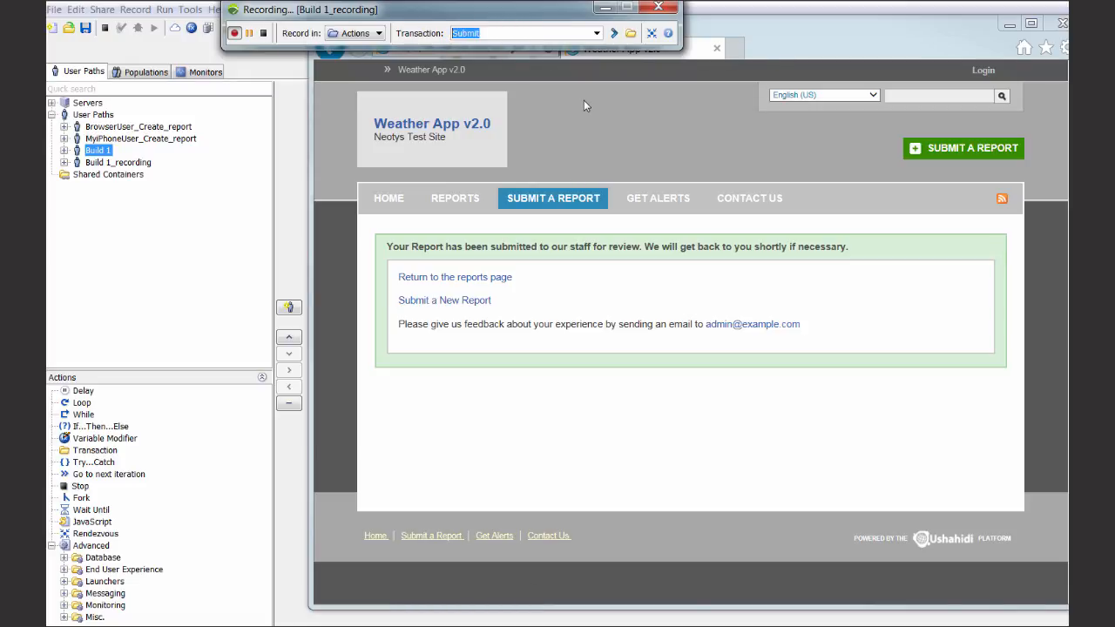
pyautogui.click(631, 35)
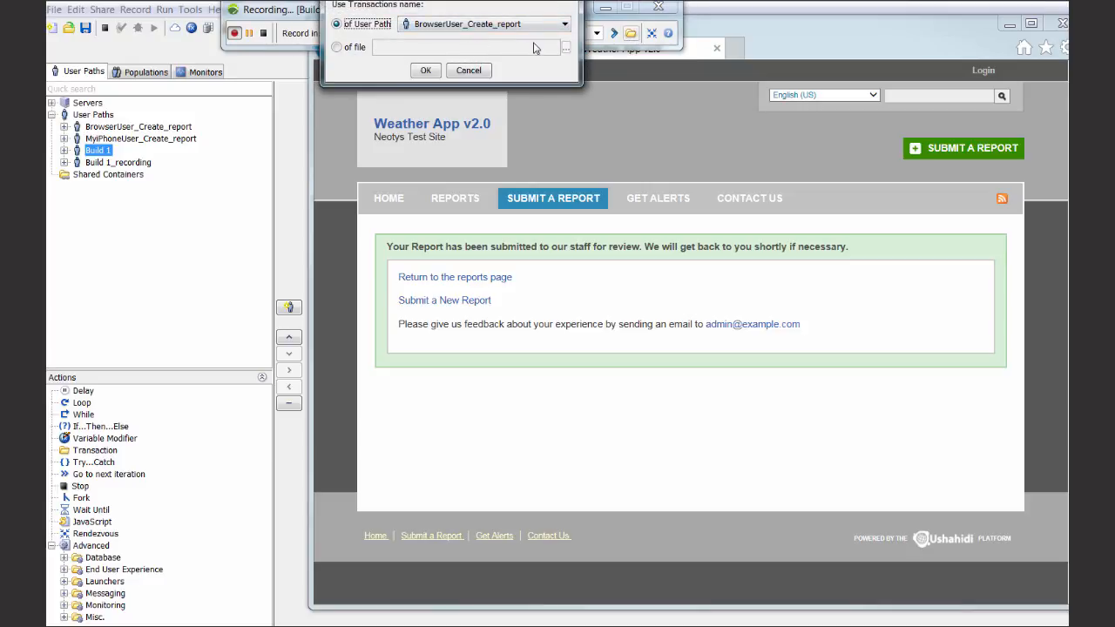
pyautogui.click(336, 49)
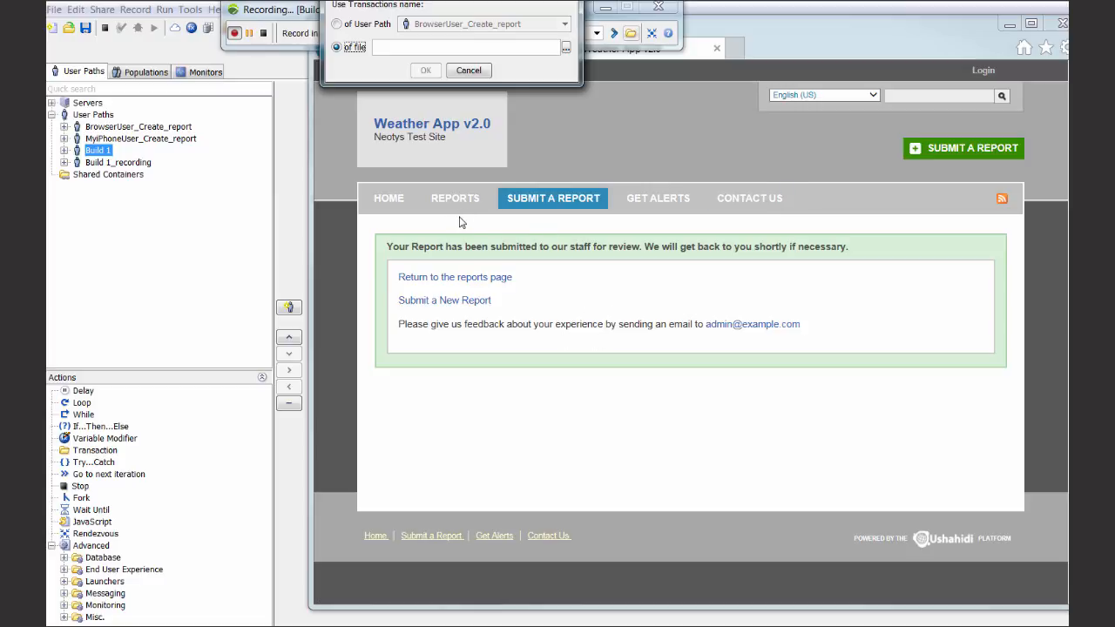
pyautogui.click(566, 49)
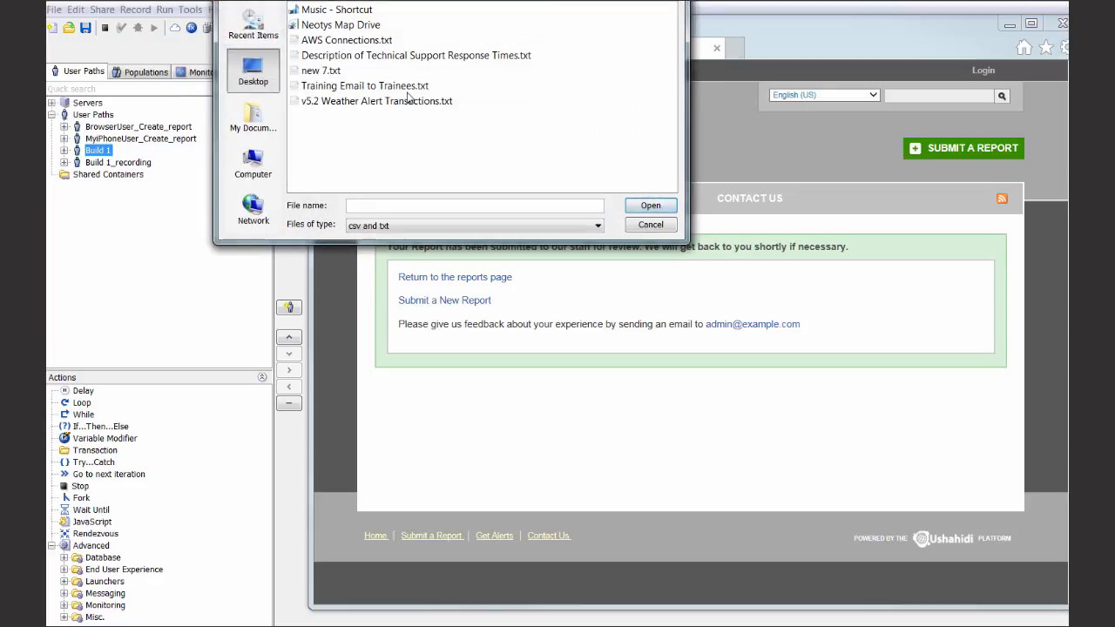
pyautogui.click(324, 103)
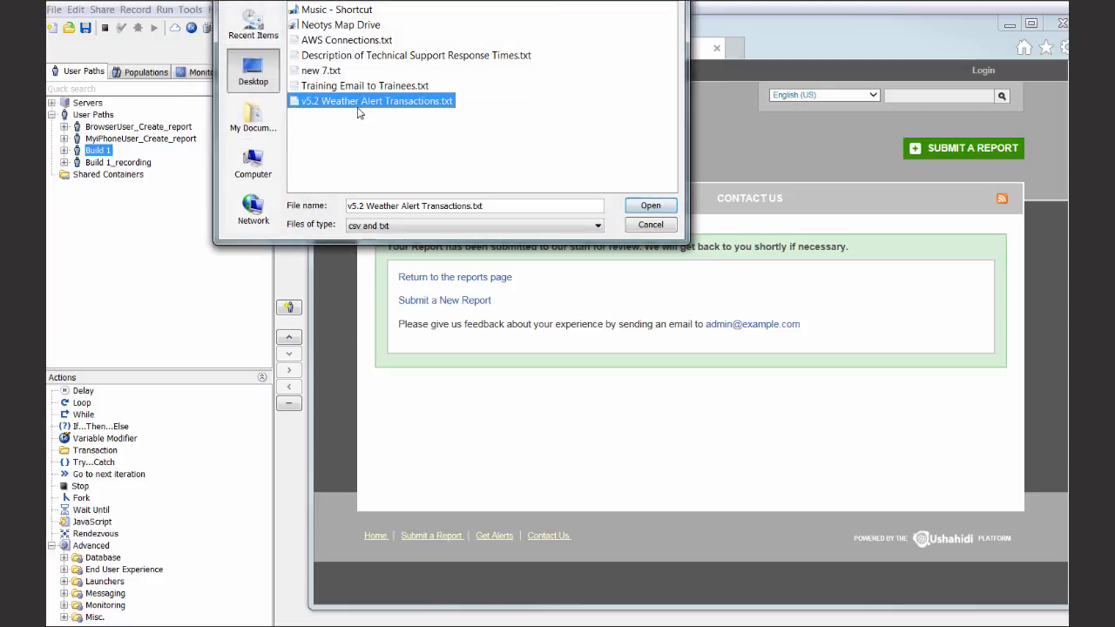
pyautogui.doubleClick(316, 102)
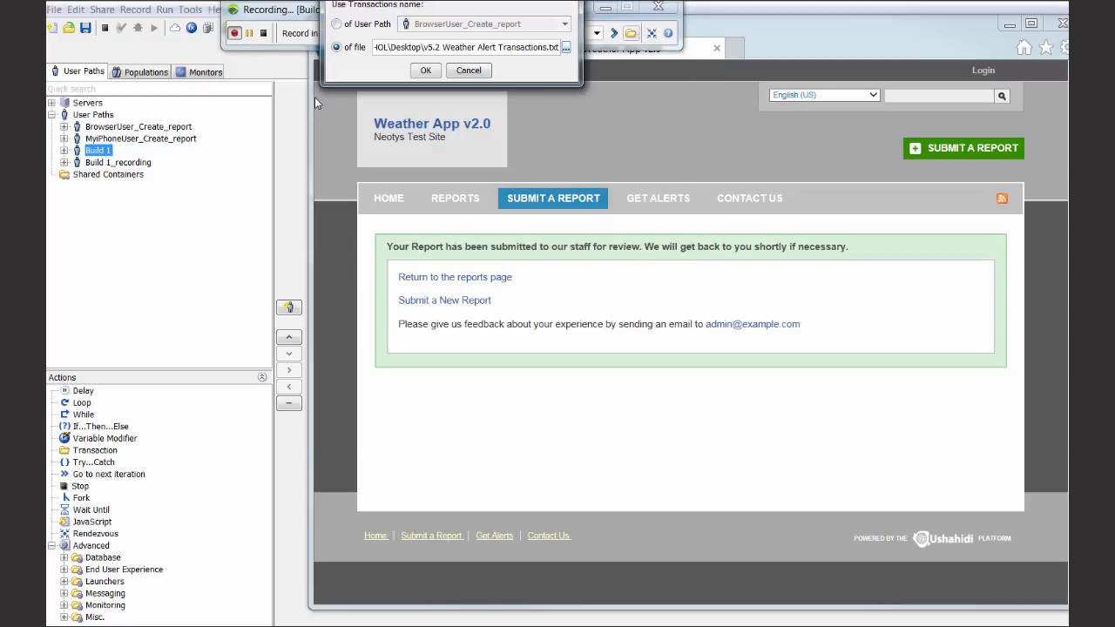
pyautogui.click(428, 72)
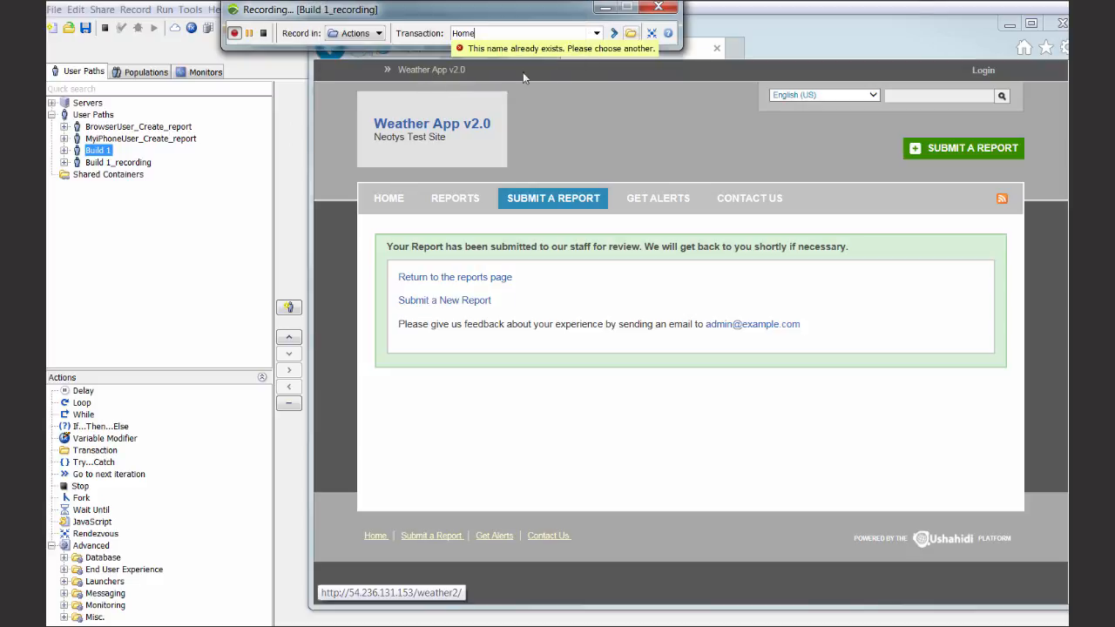
# Record the Reports page under the Open Report transaction and the Forest Fire report under the View Report transaction
pyautogui.click(597, 33)
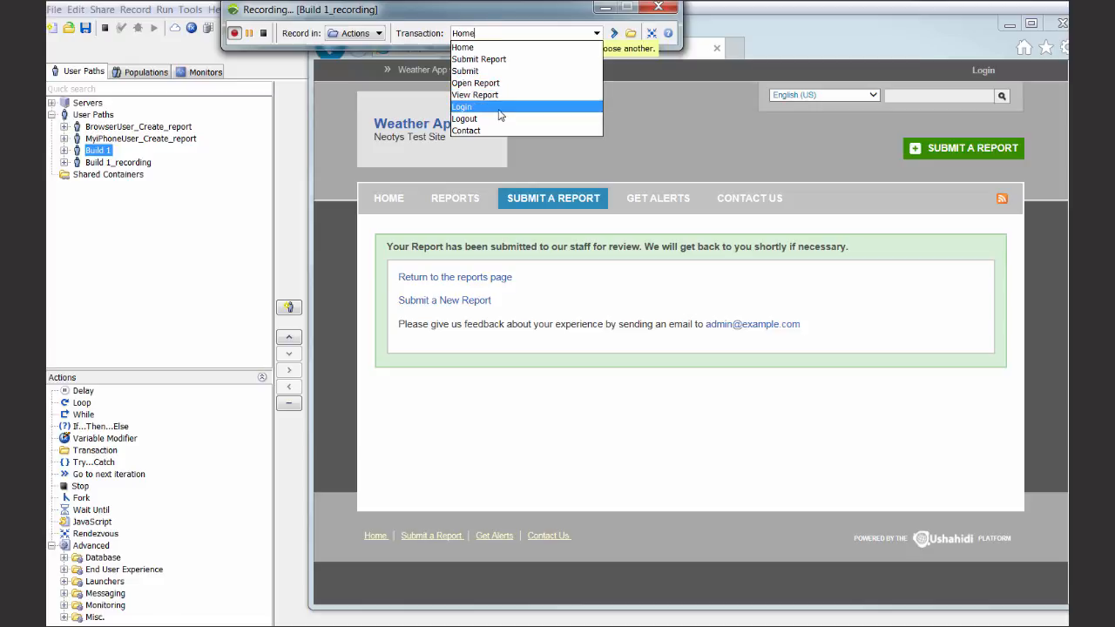
pyautogui.click(488, 84)
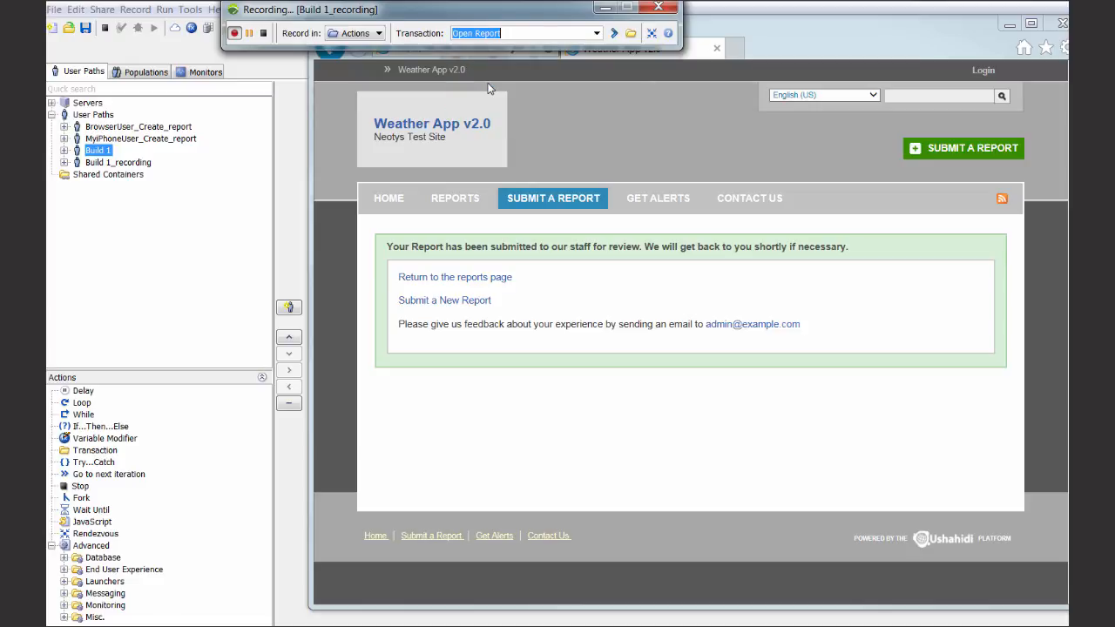
pyautogui.click(448, 199)
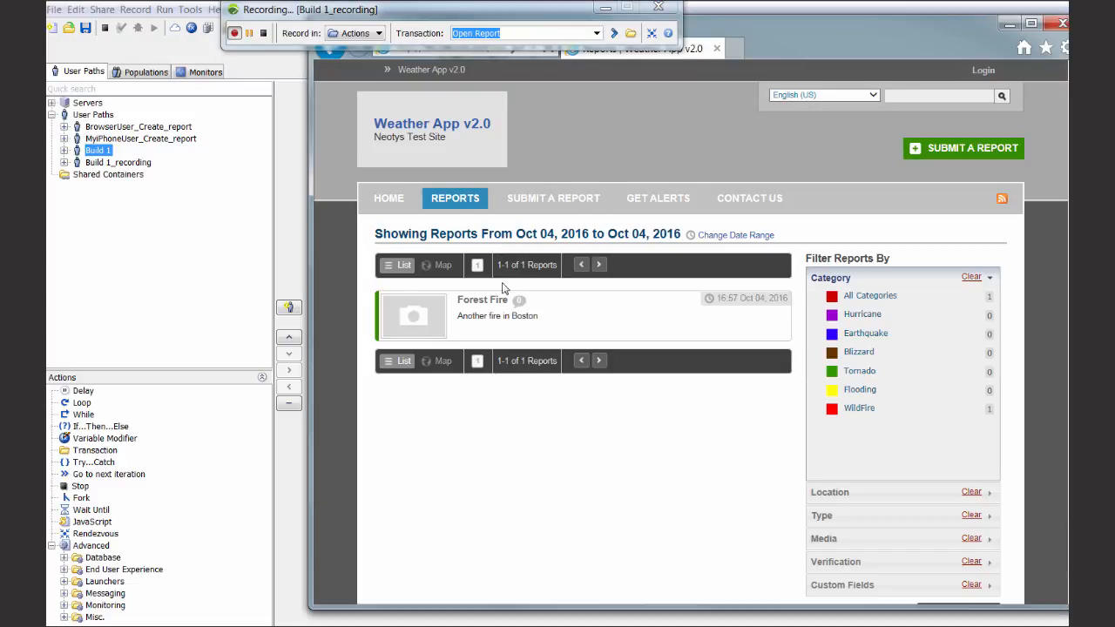
pyautogui.click(598, 34)
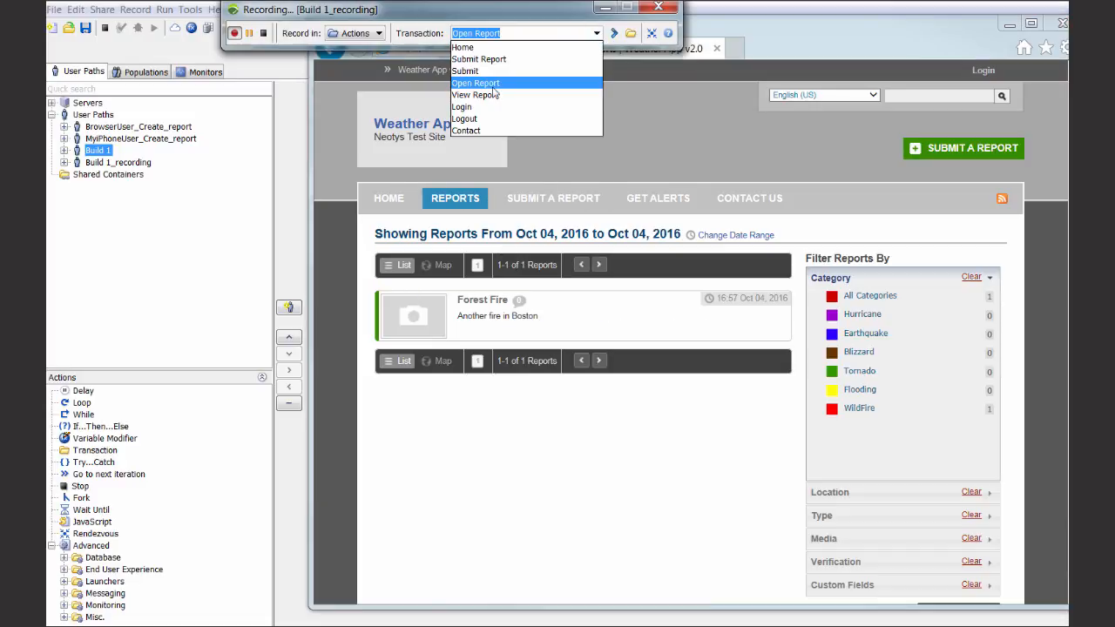
pyautogui.click(495, 92)
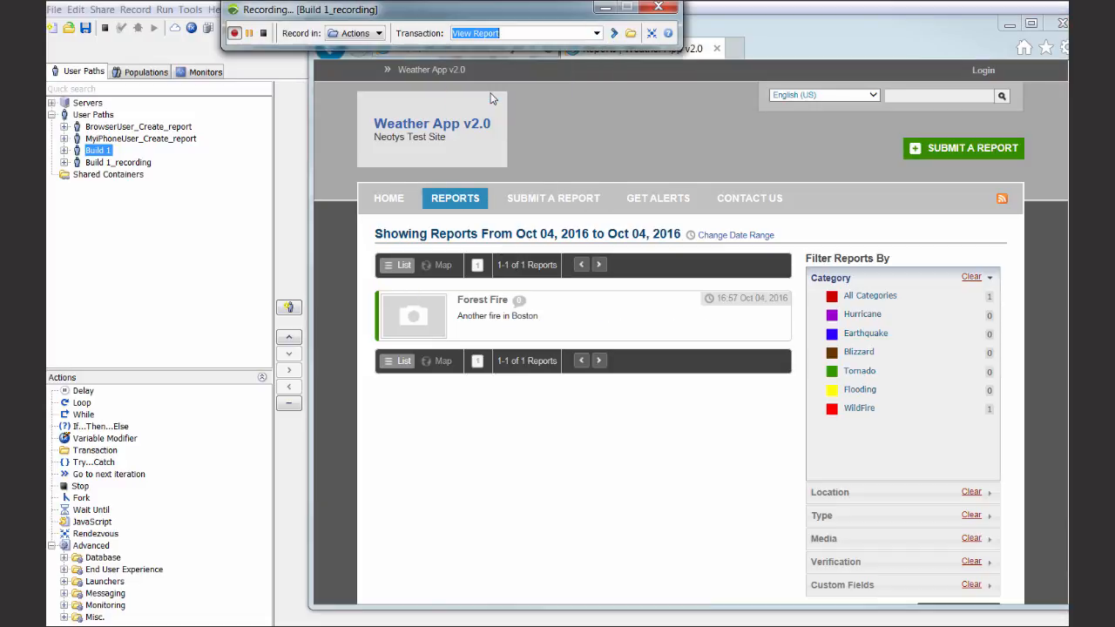
pyautogui.click(483, 300)
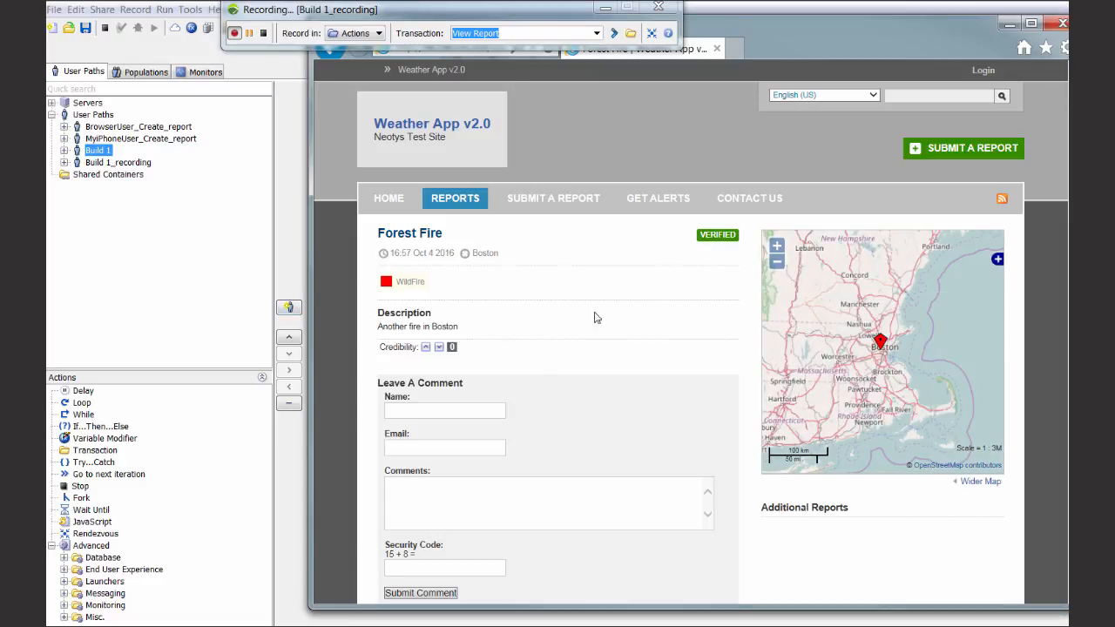
# Record the Contact Us page under the Contact transaction, and end the recording by closing the browser
pyautogui.click(597, 33)
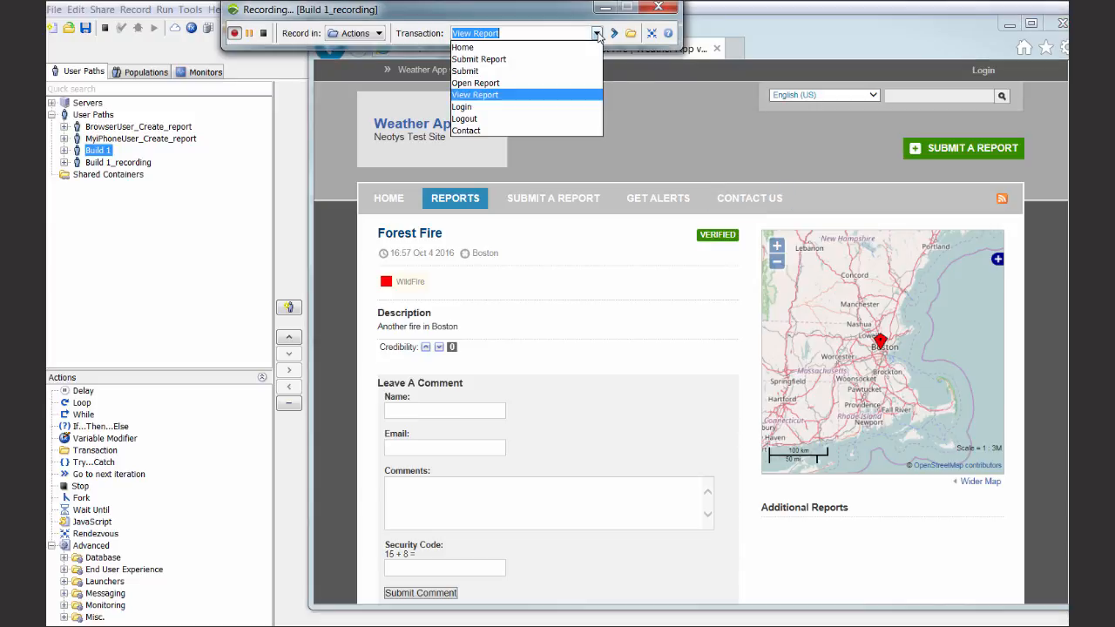
pyautogui.click(484, 131)
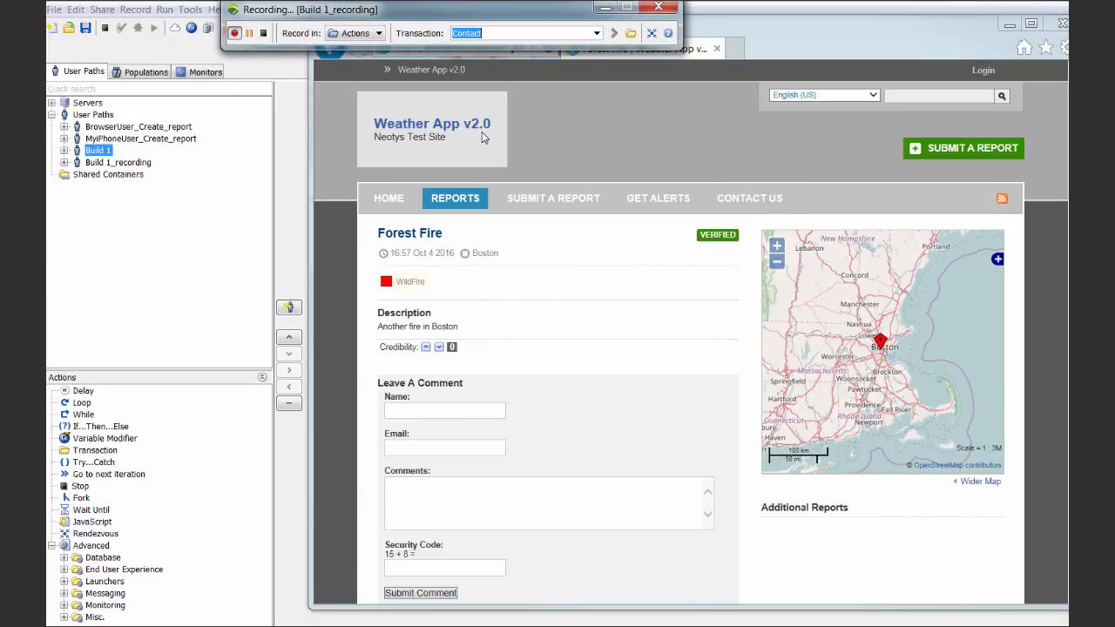
pyautogui.click(754, 201)
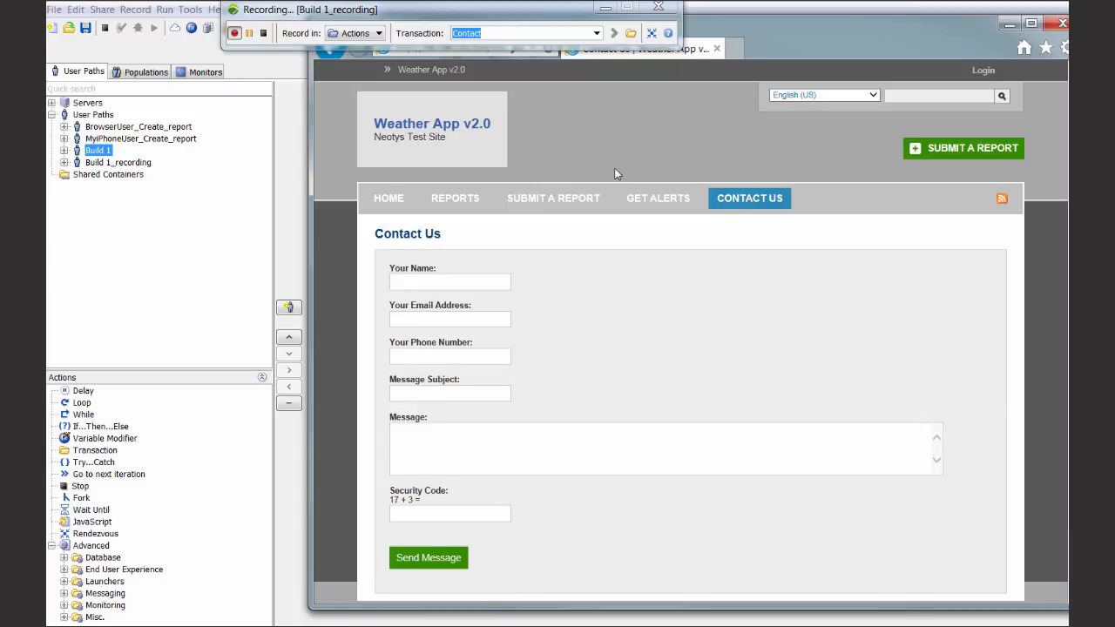
pyautogui.click(597, 33)
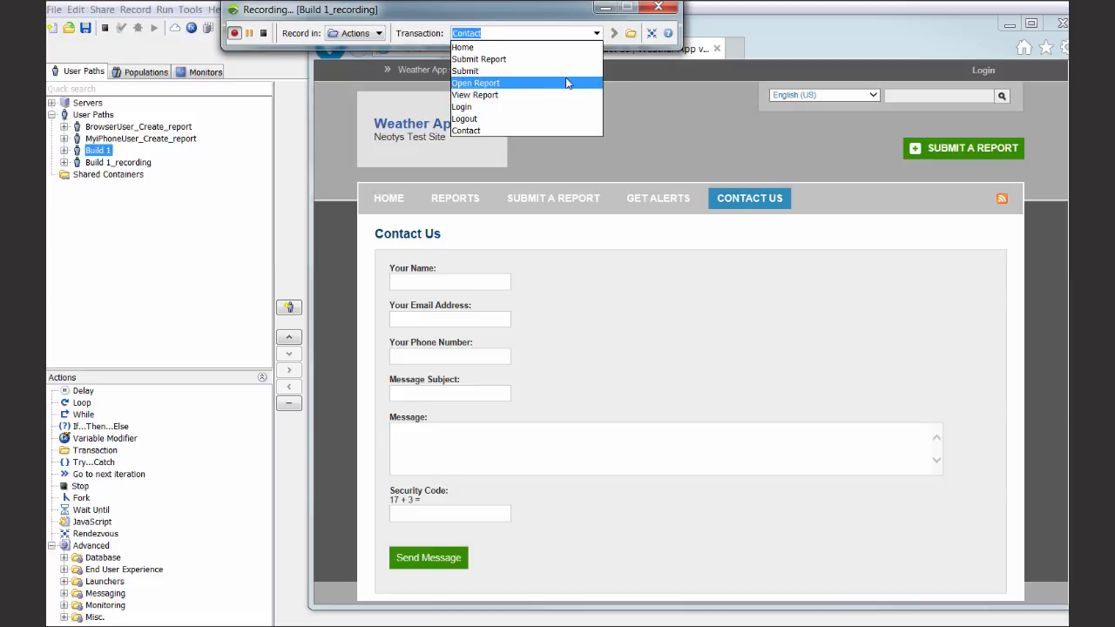
pyautogui.press('Escape')
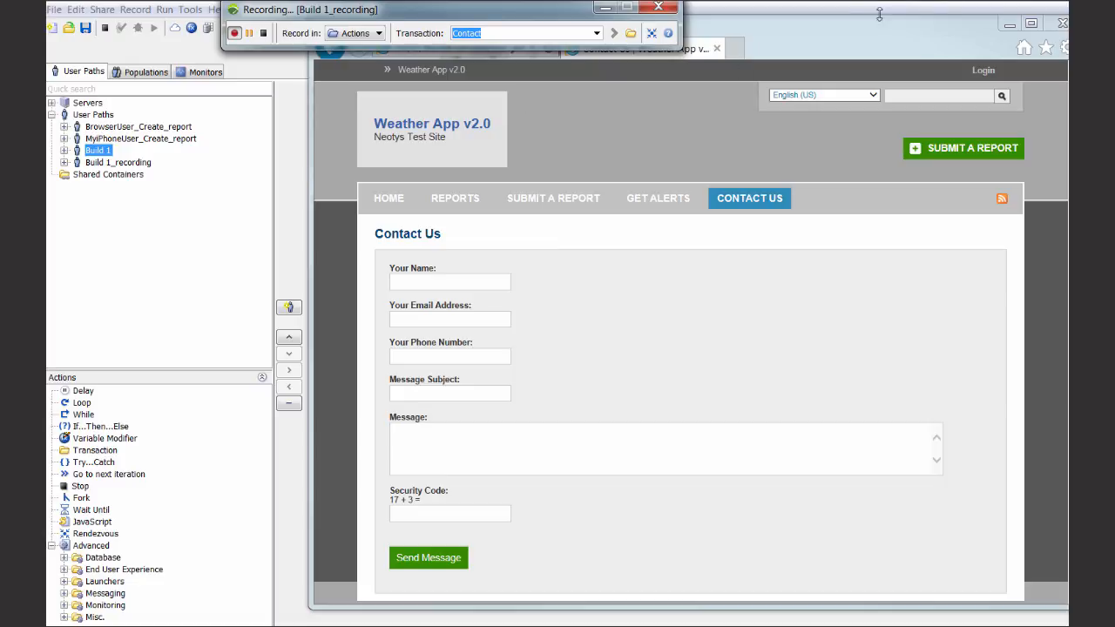
pyautogui.click(1061, 24)
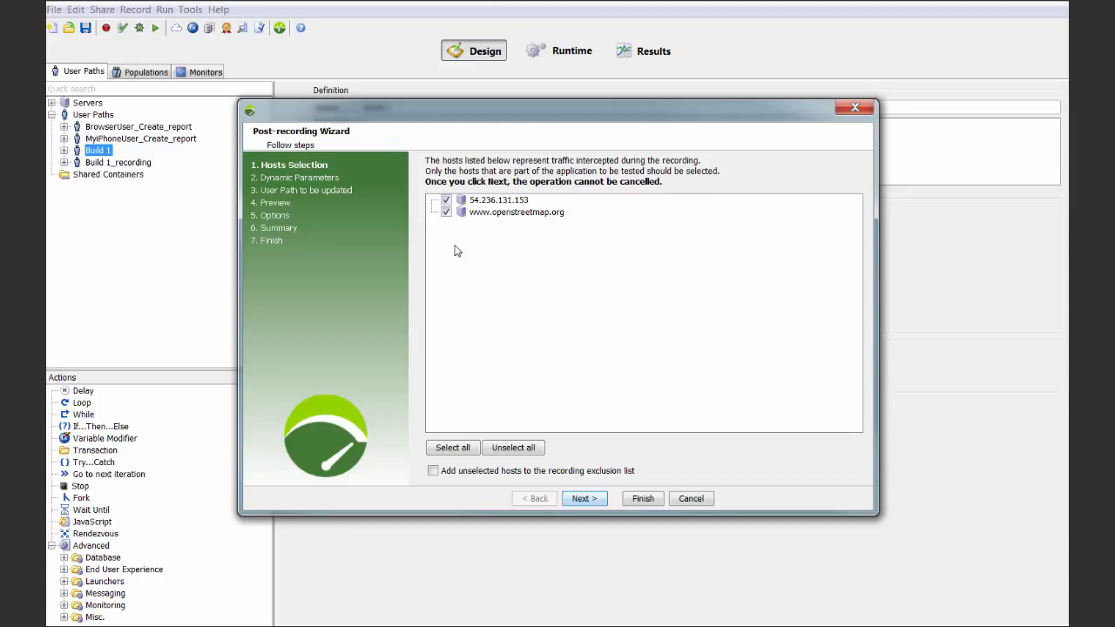
pyautogui.click(446, 212)
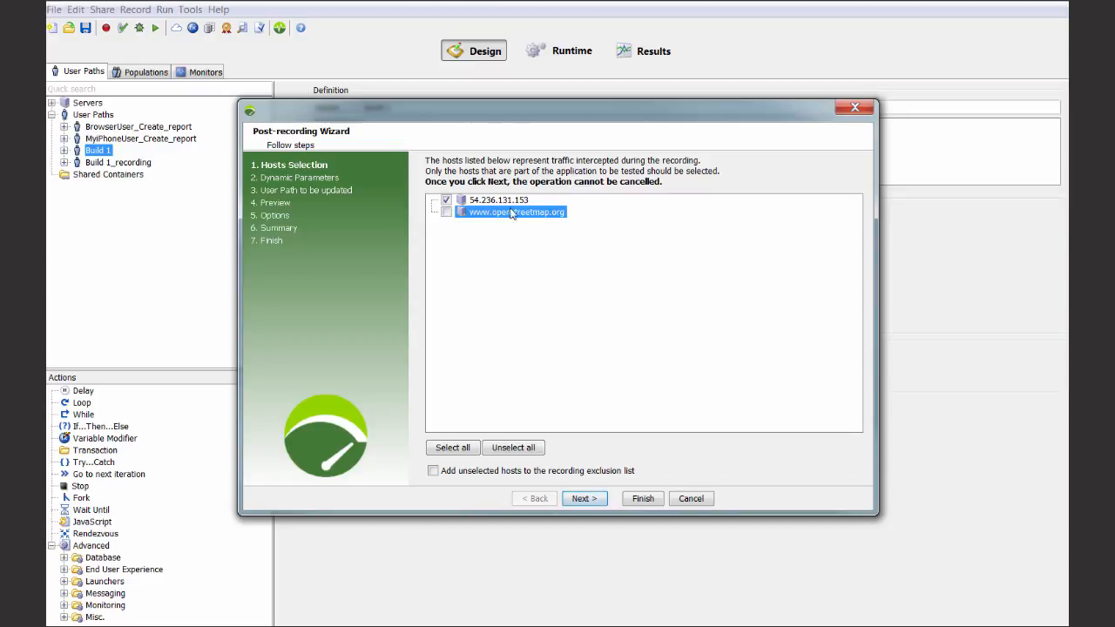
pyautogui.click(585, 499)
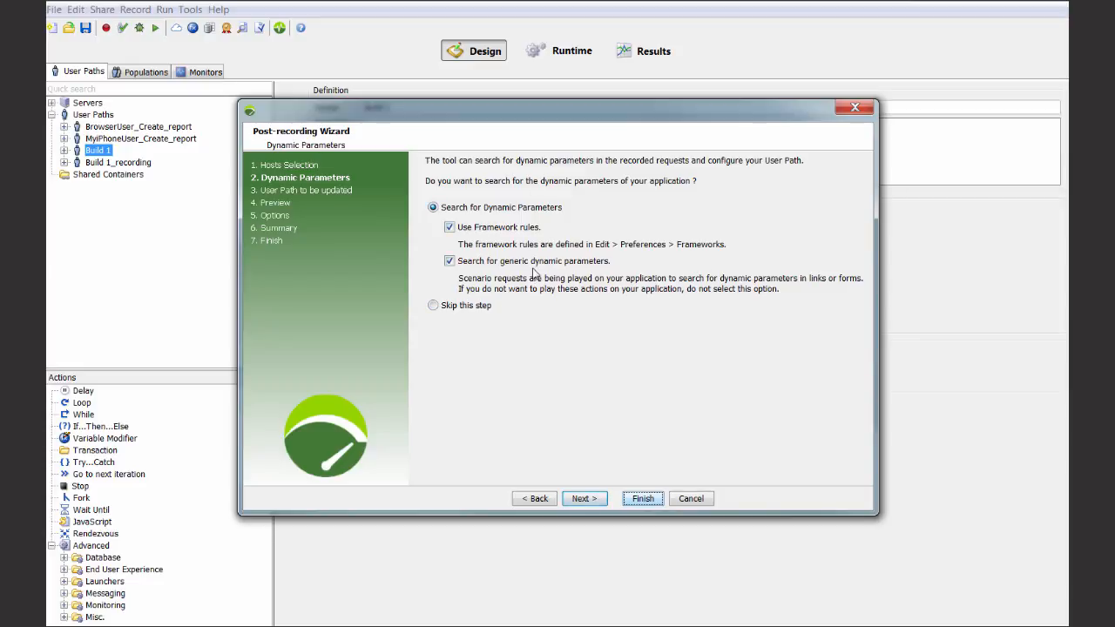
pyautogui.click(436, 307)
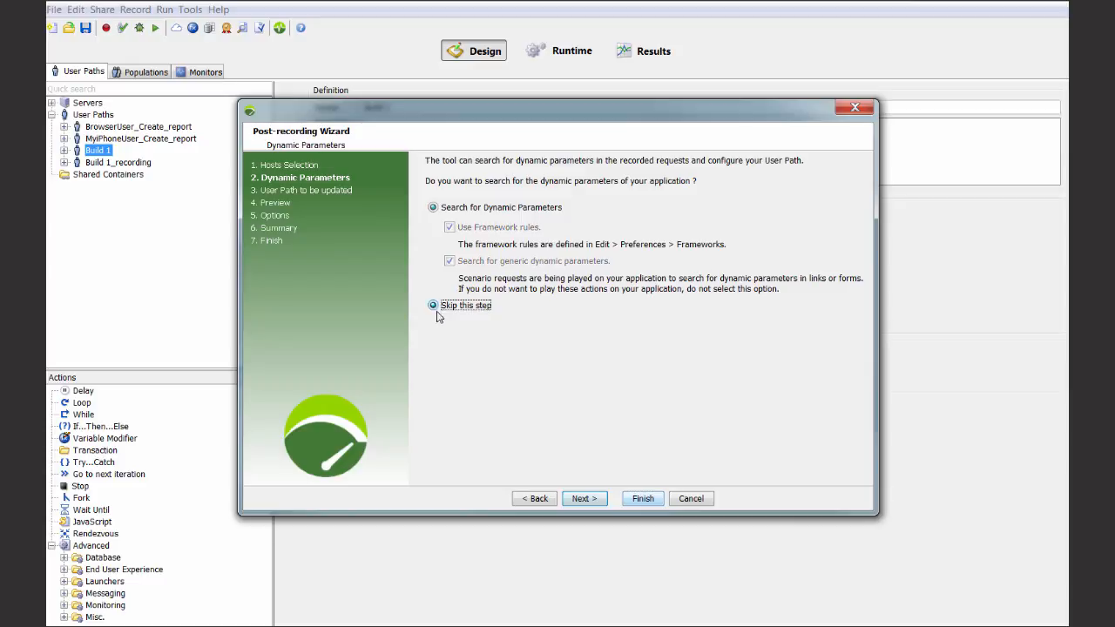
pyautogui.click(584, 502)
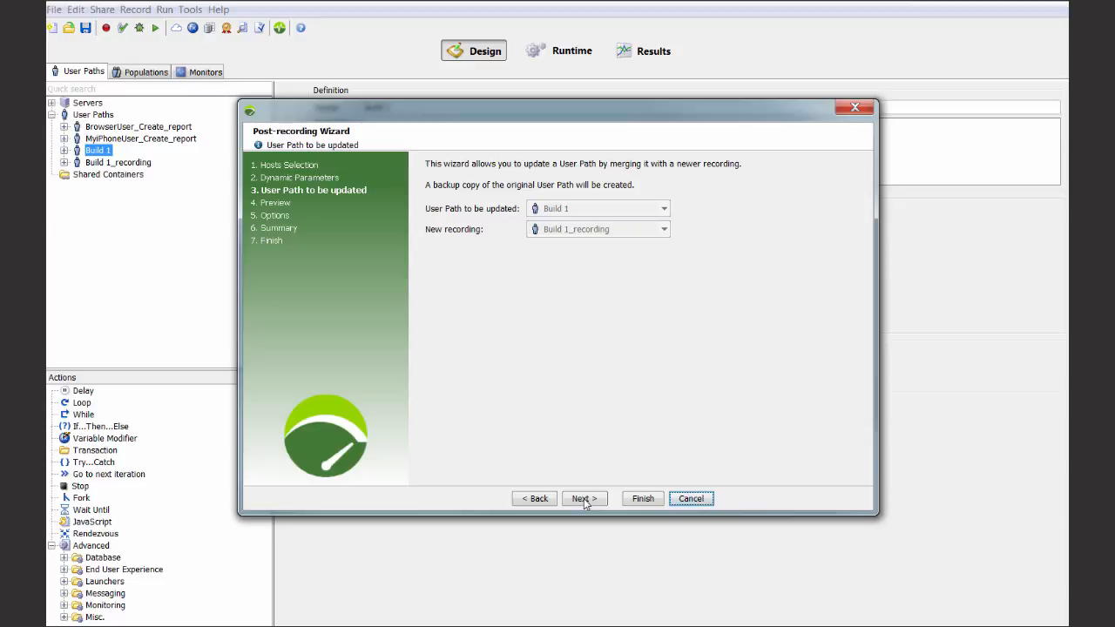
# Continue to the preview of the updated Build 1 path and compare it with the original user path
pyautogui.click(584, 500)
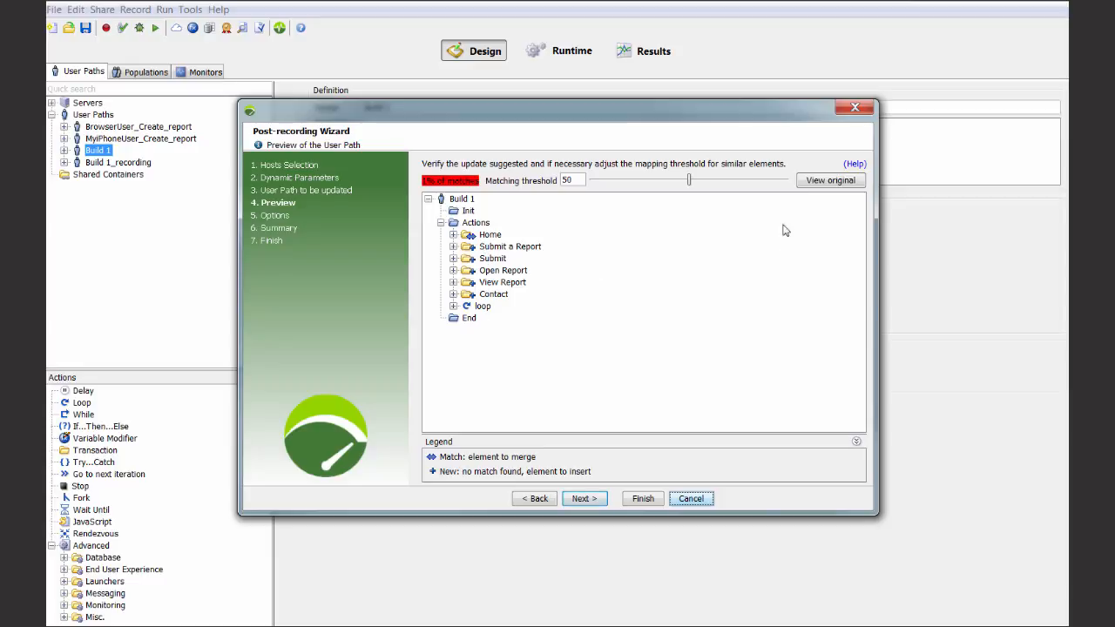
pyautogui.click(821, 184)
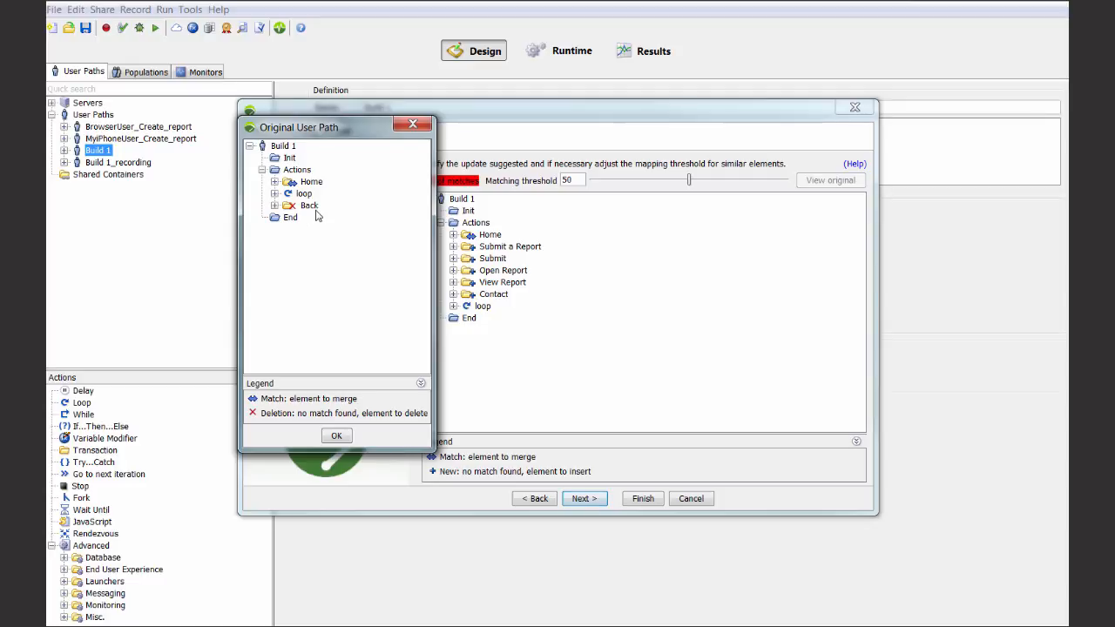
pyautogui.click(413, 124)
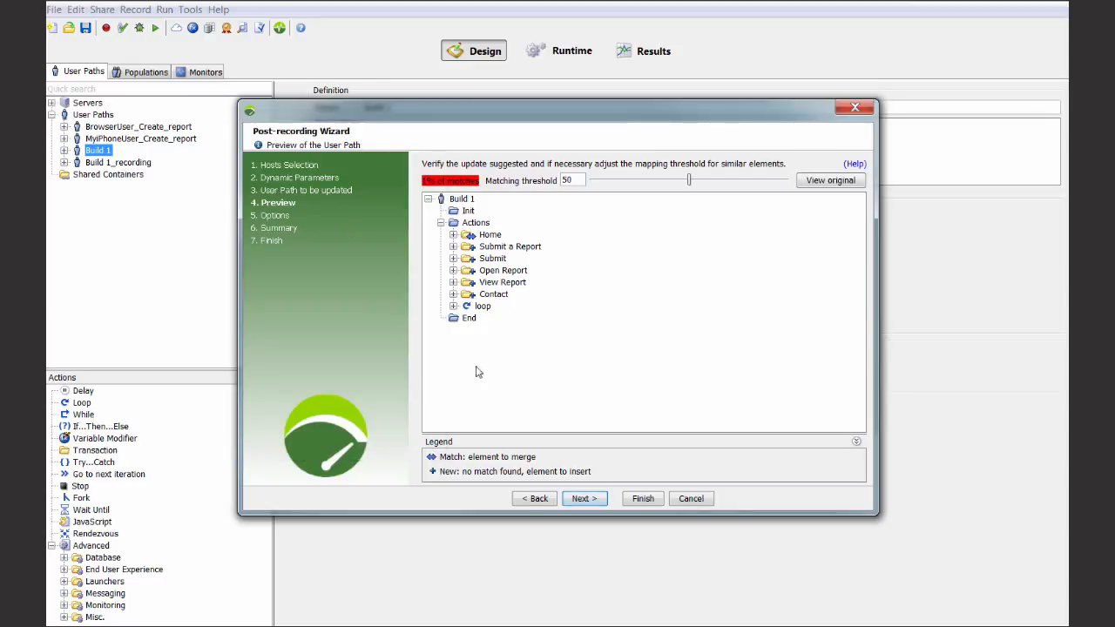
# Finish the Build 1 update, including variable extractors and variables for matching requests and deleting the recording
pyautogui.click(590, 501)
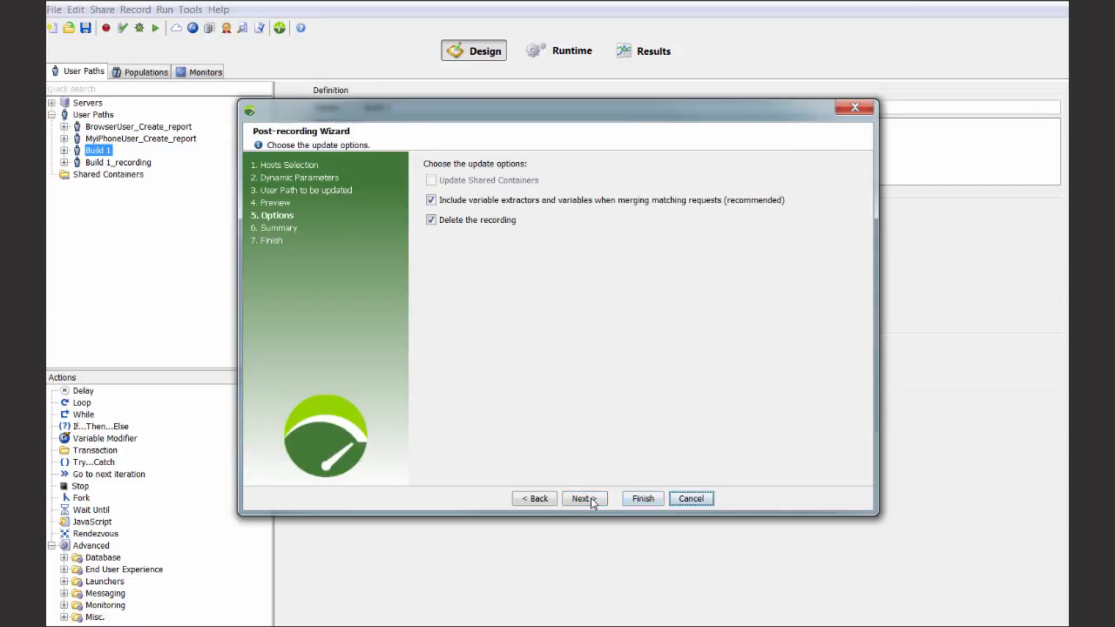
pyautogui.click(582, 499)
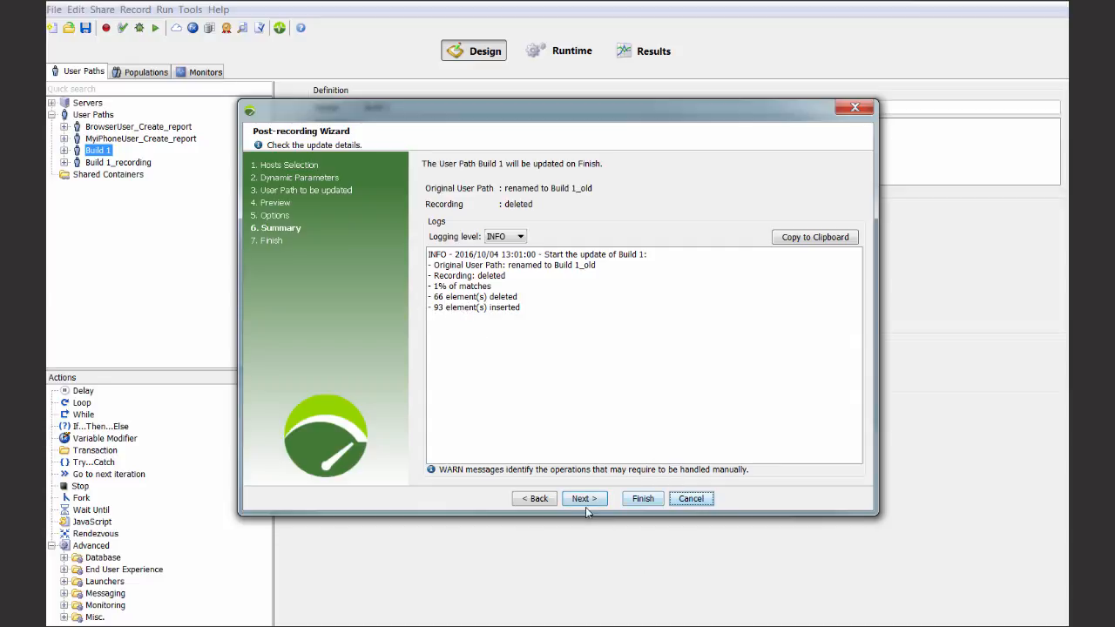
pyautogui.click(643, 498)
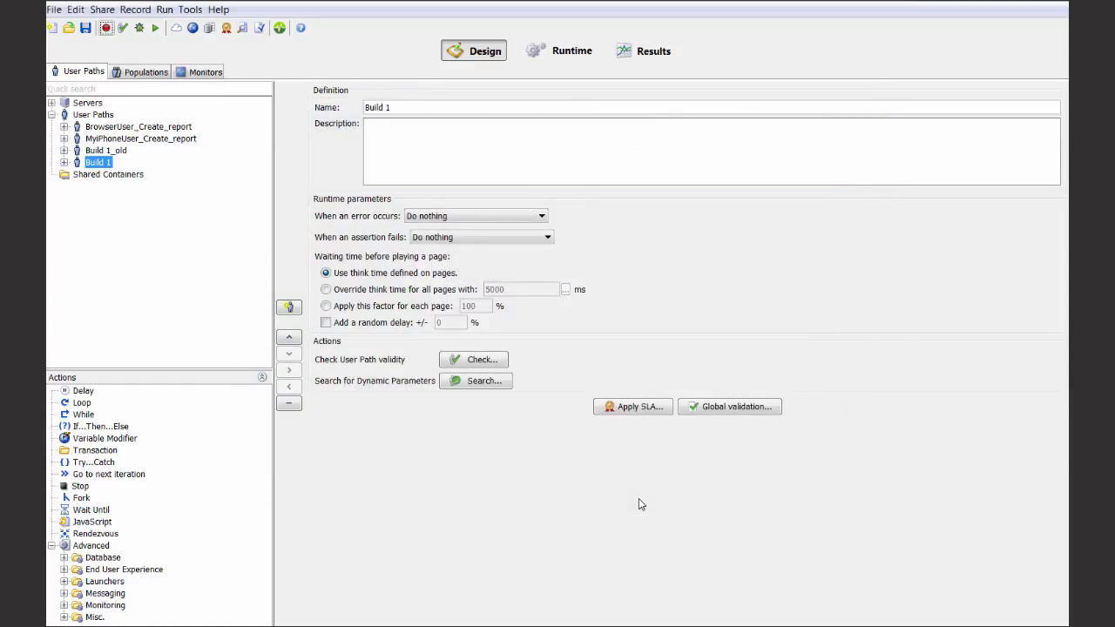
# Compare the action structure of Build 1_old with the updated Build 1 user path, including its loop
pyautogui.click(115, 153)
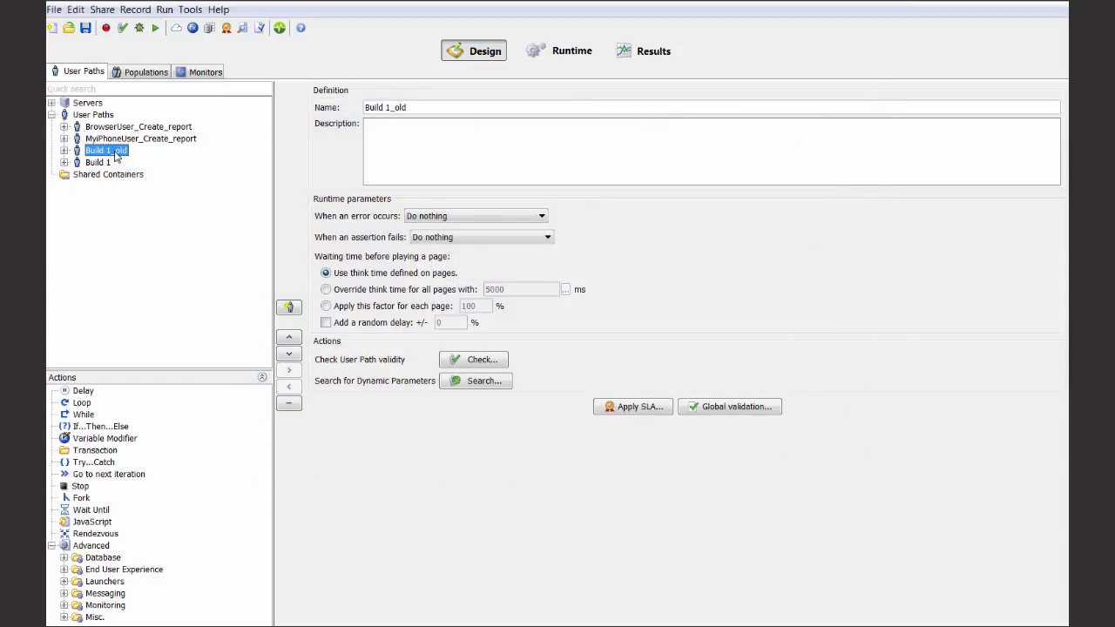
pyautogui.click(65, 162)
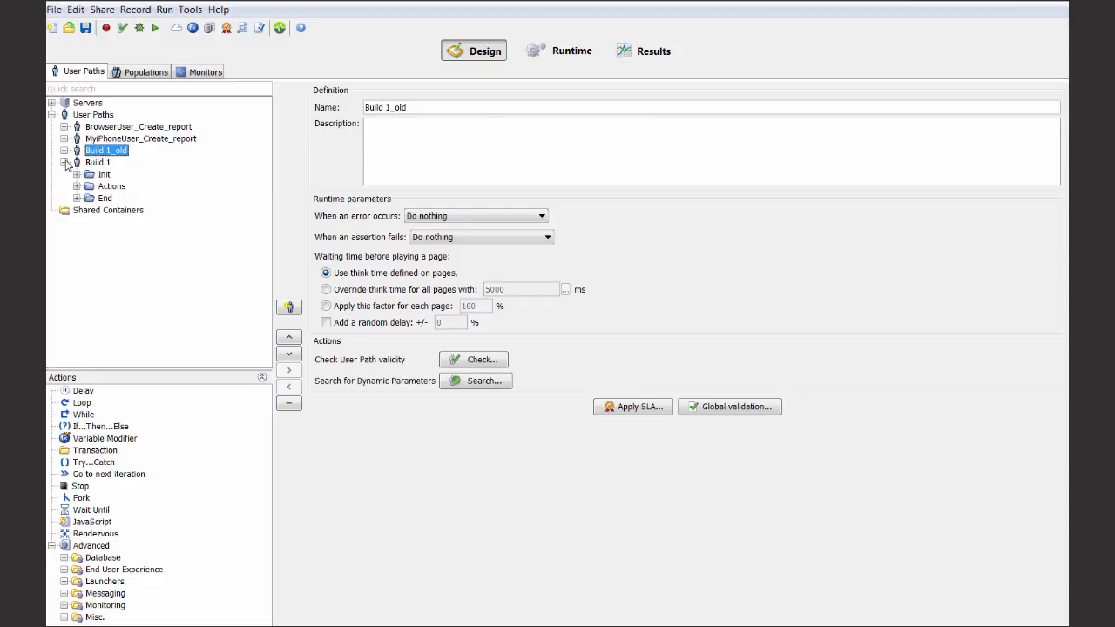
pyautogui.click(64, 150)
pyautogui.click(77, 175)
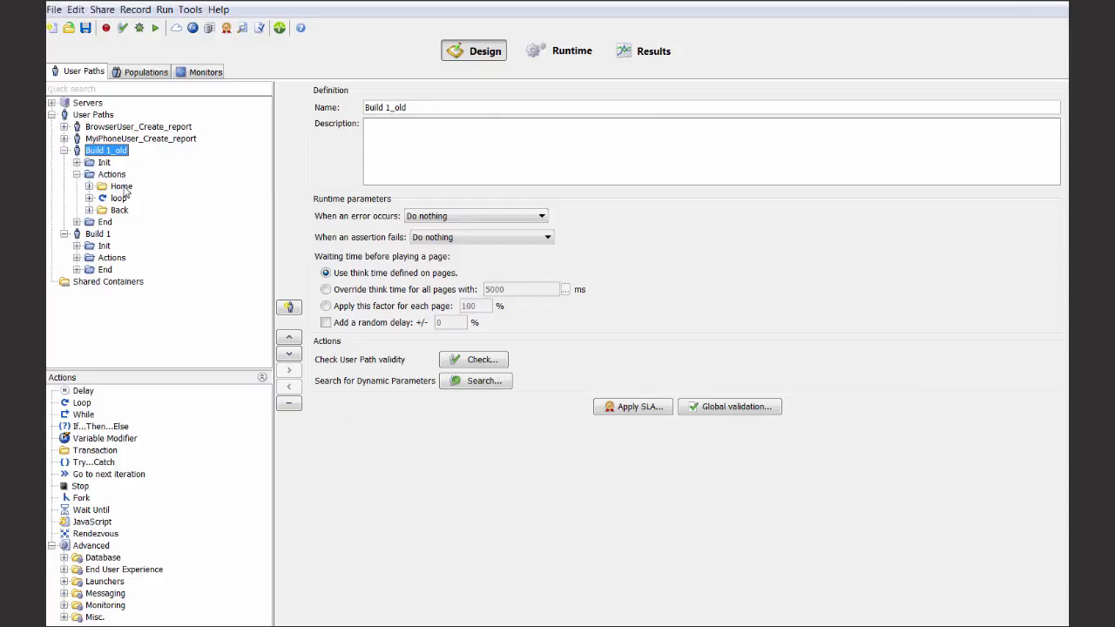
pyautogui.click(64, 150)
pyautogui.click(76, 186)
pyautogui.click(119, 210)
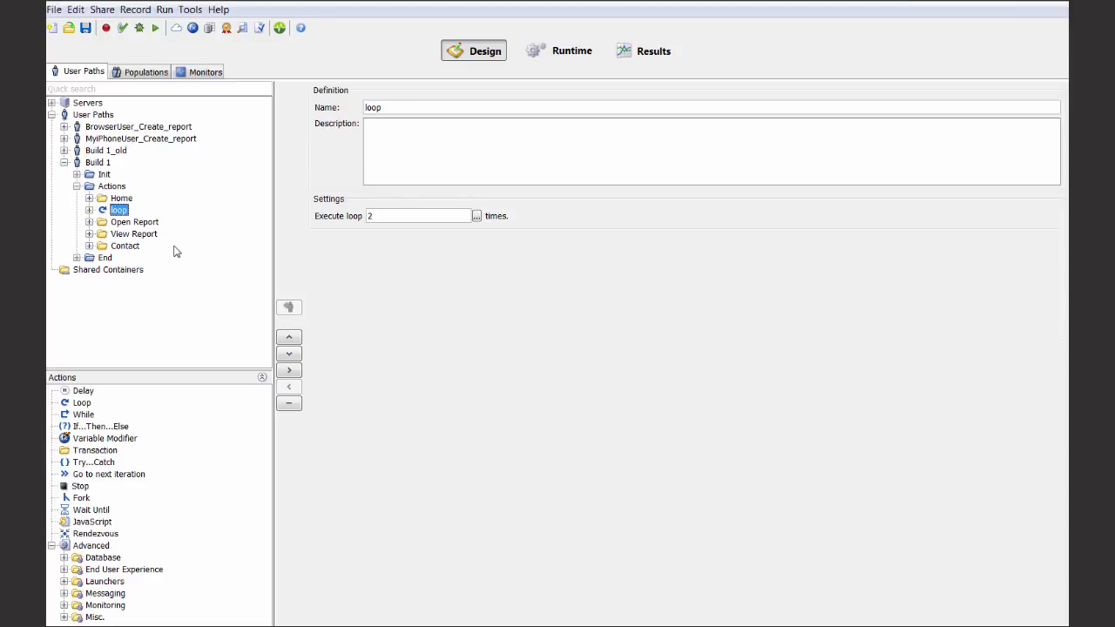
# Examine the latitude and longitude parameters of the looped /weather2/reports/submit request and the contents of the Open Report transaction
pyautogui.click(89, 210)
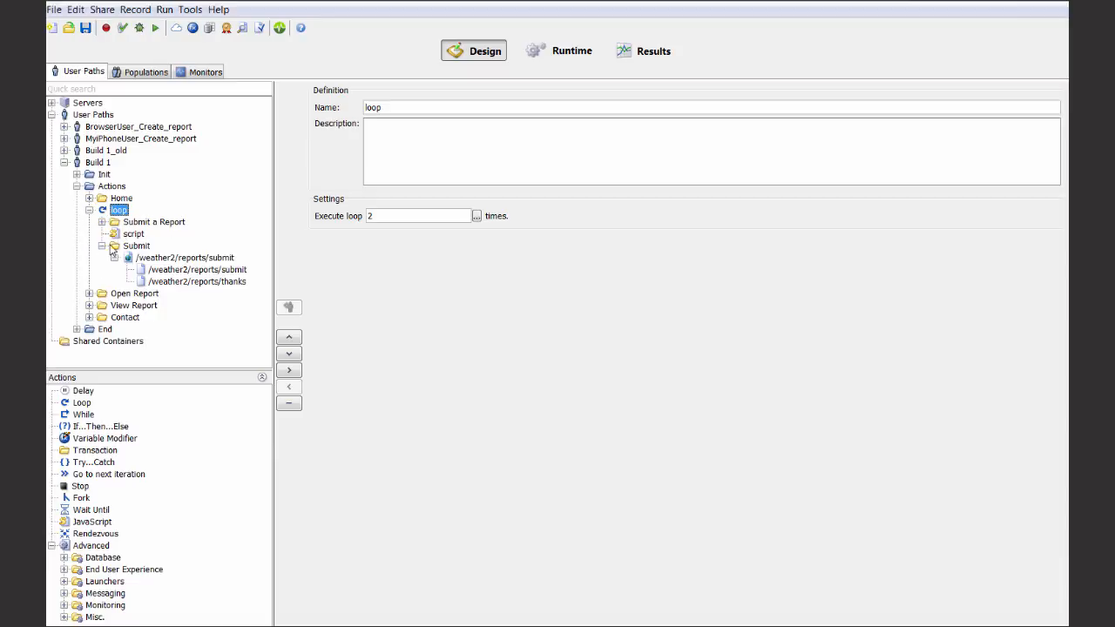
pyautogui.click(199, 273)
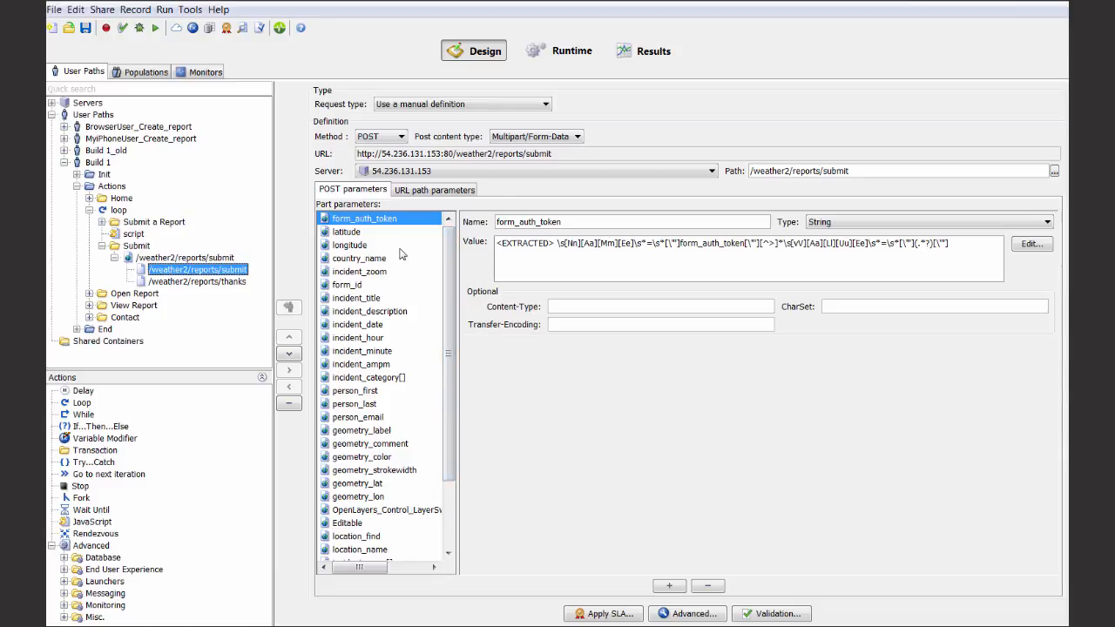
pyautogui.click(363, 232)
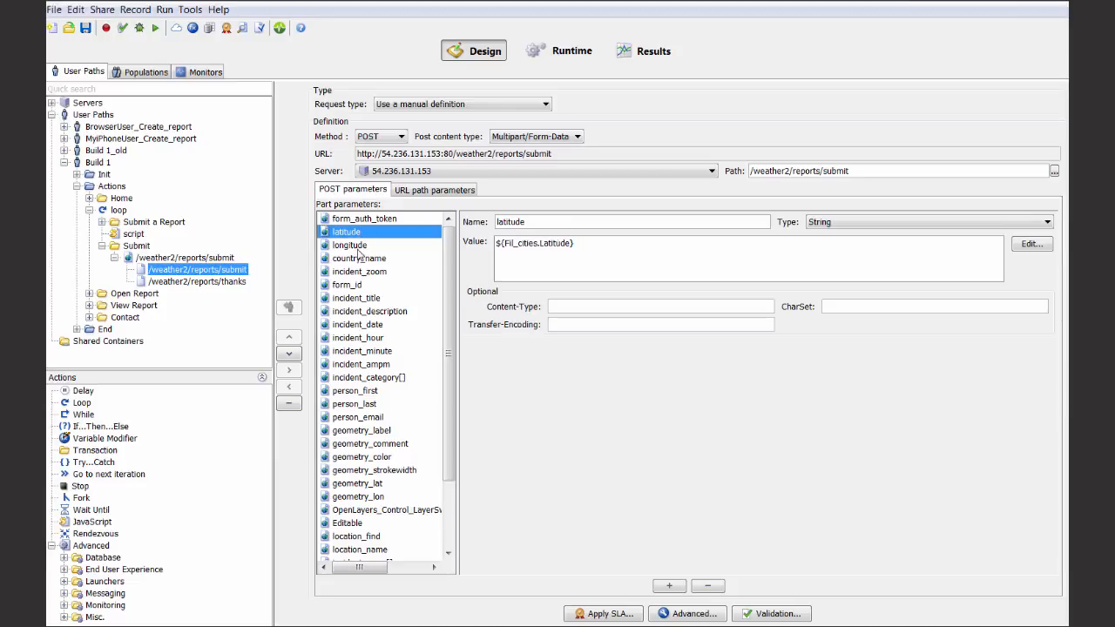
pyautogui.click(357, 246)
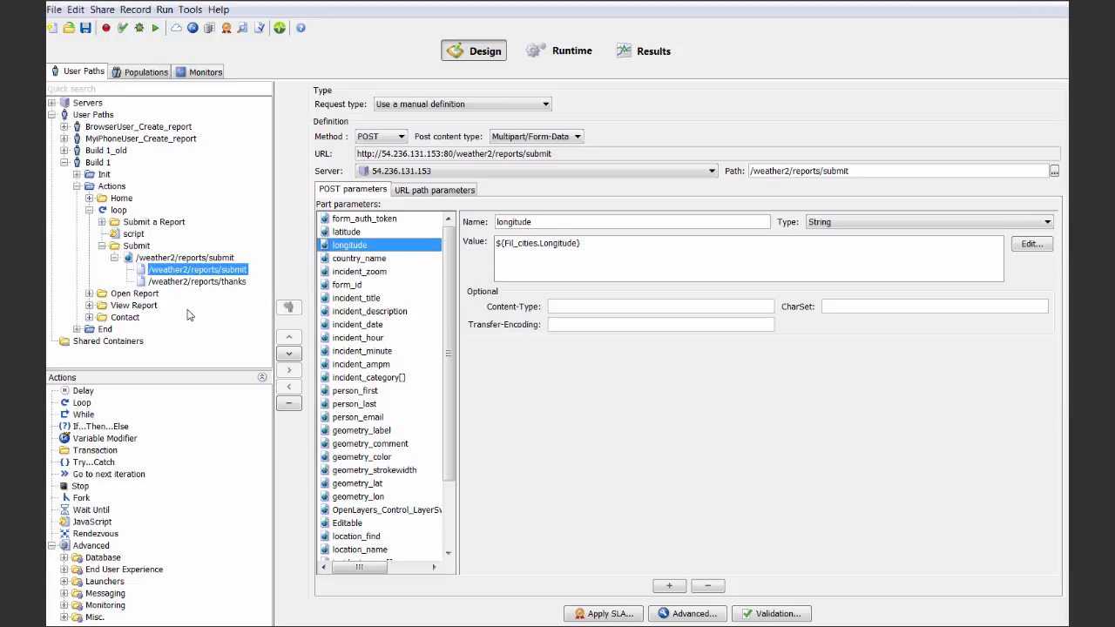
pyautogui.click(89, 210)
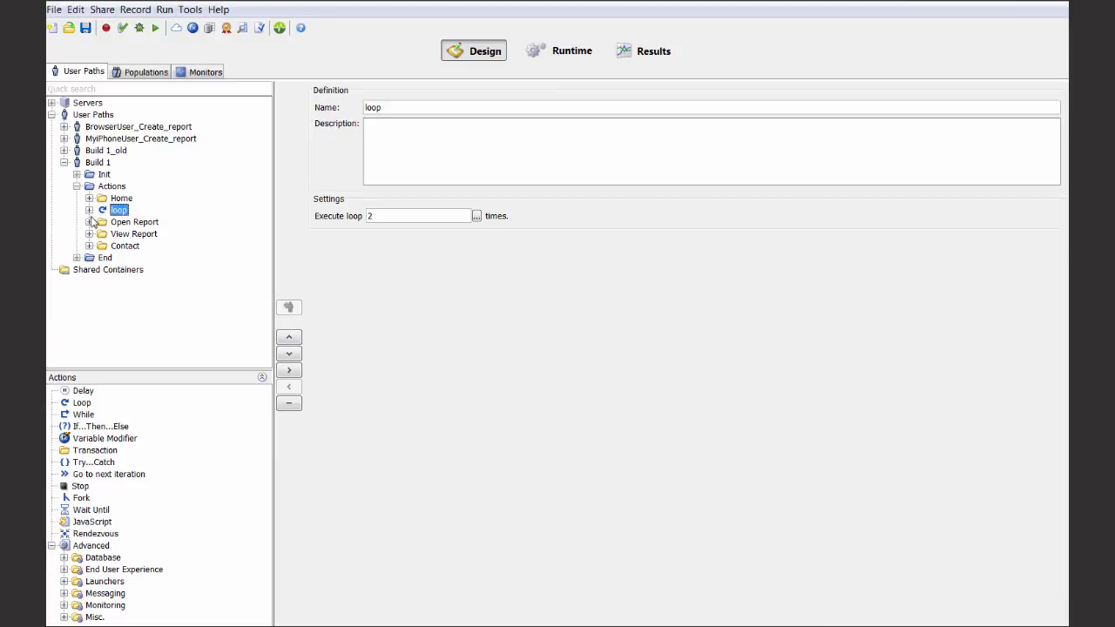
pyautogui.click(89, 222)
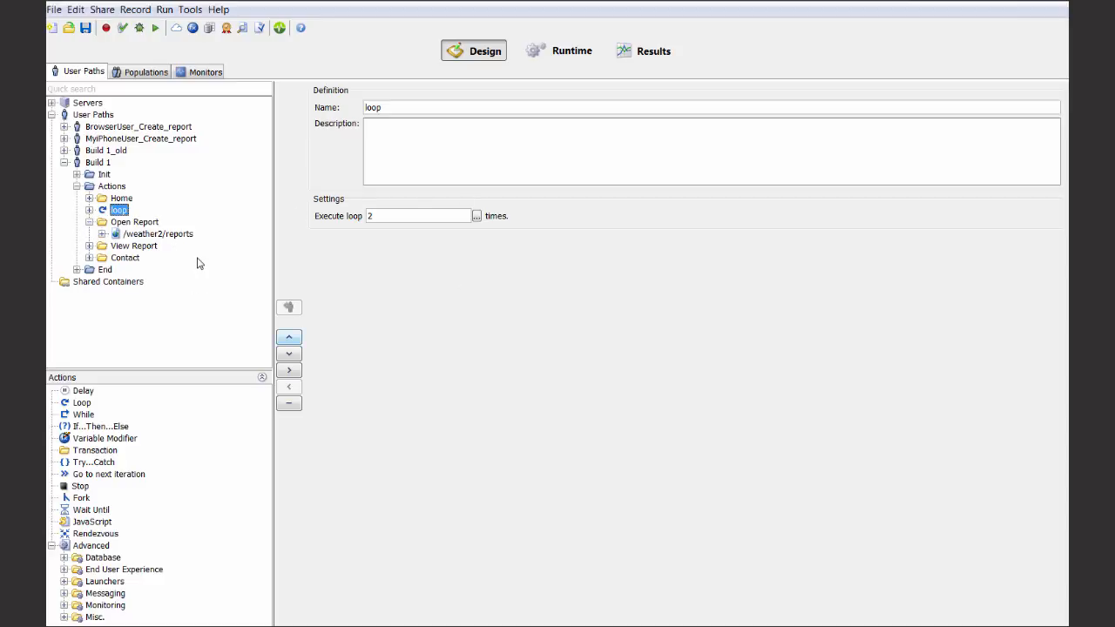
pyautogui.click(90, 223)
pyautogui.click(76, 187)
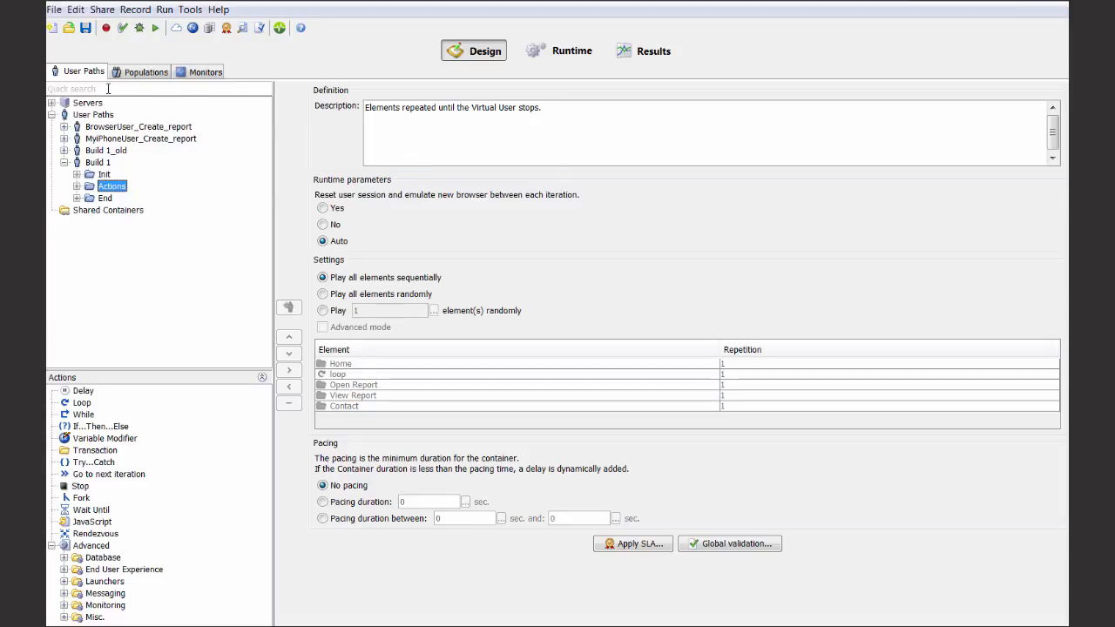
pyautogui.click(63, 164)
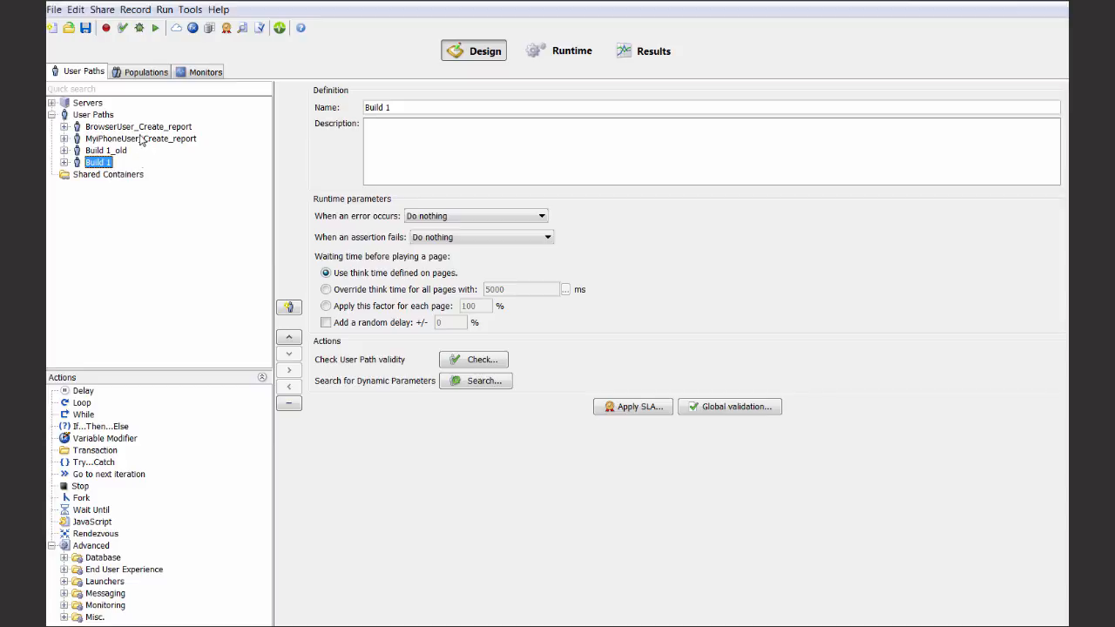
# Review the user paths, browsers and WAN emulation of the MyPopulationBigCities and MyPopulationSmallCities populations
pyautogui.click(129, 74)
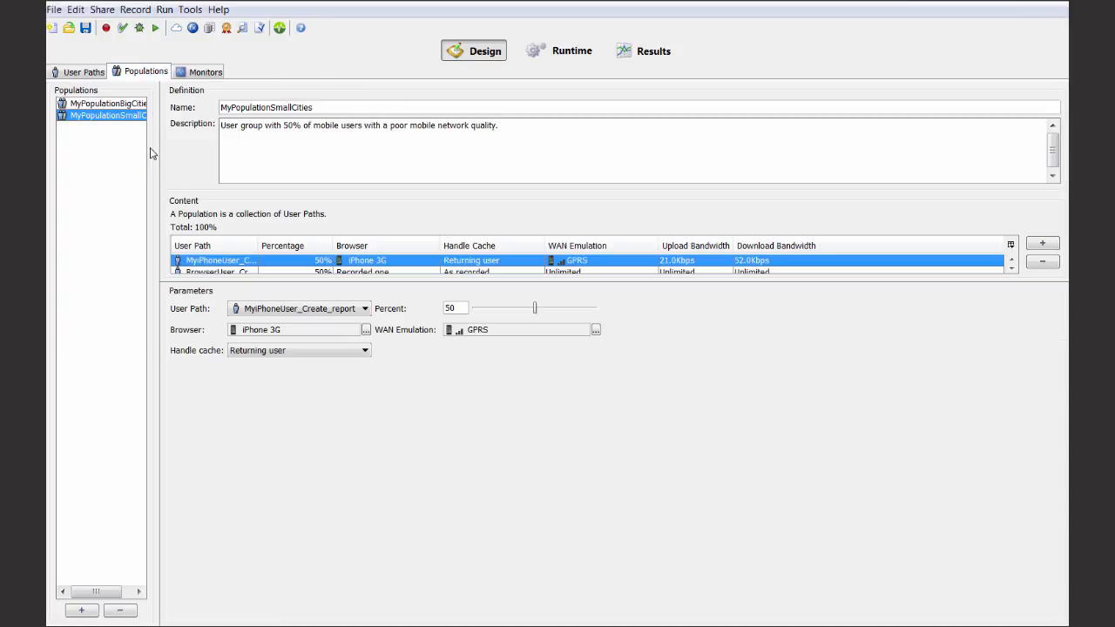
pyautogui.moveTo(155, 149); pyautogui.dragTo(210, 157)
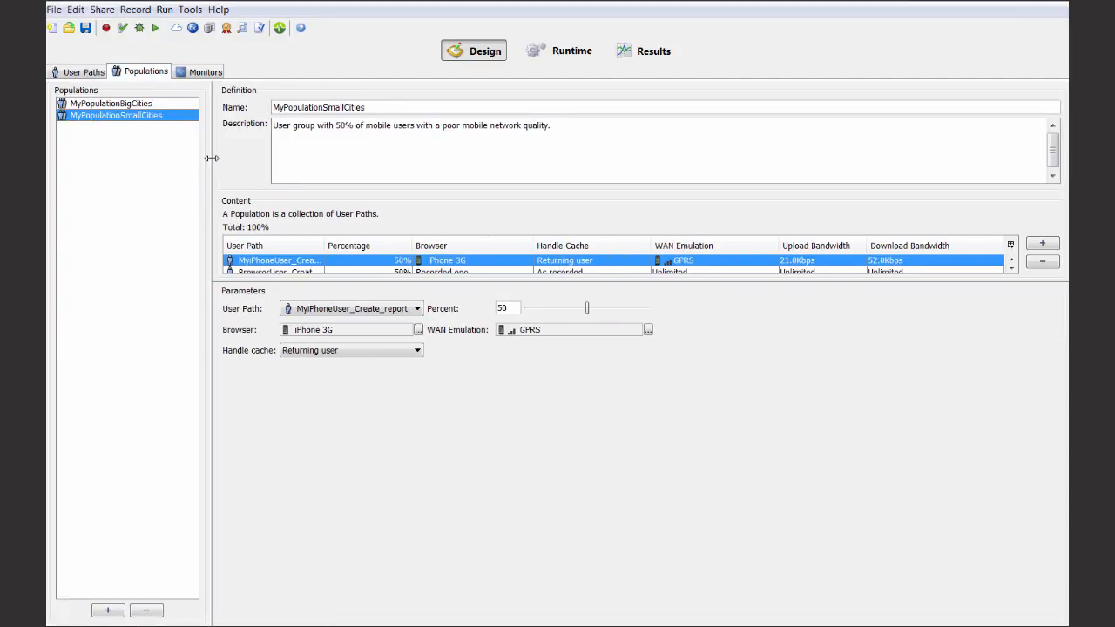
pyautogui.moveTo(331, 281); pyautogui.dragTo(331, 319)
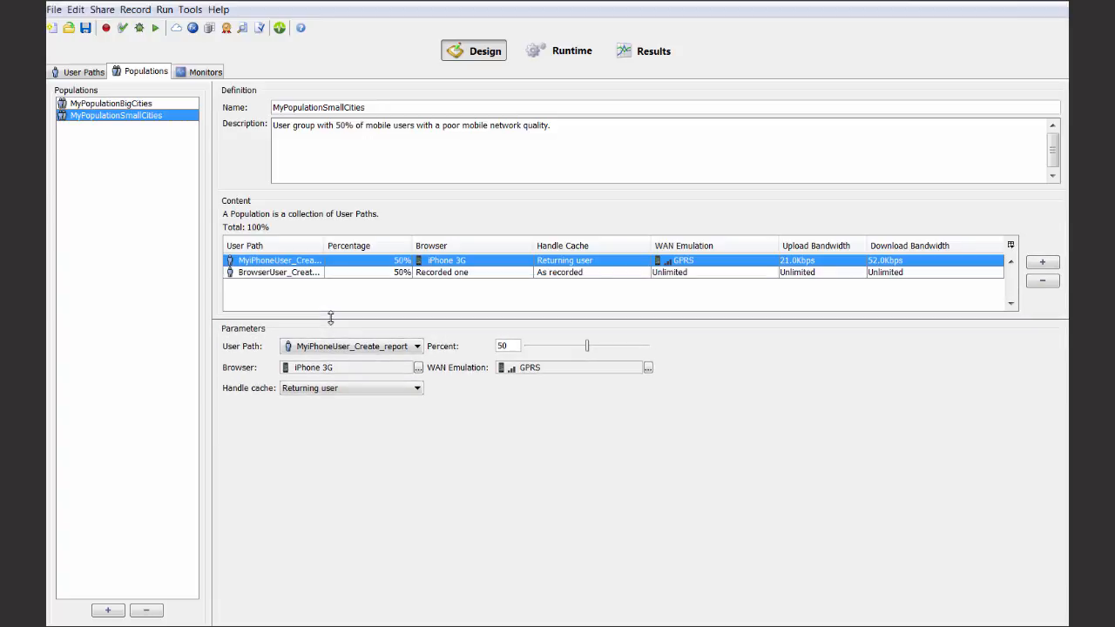
pyautogui.click(96, 105)
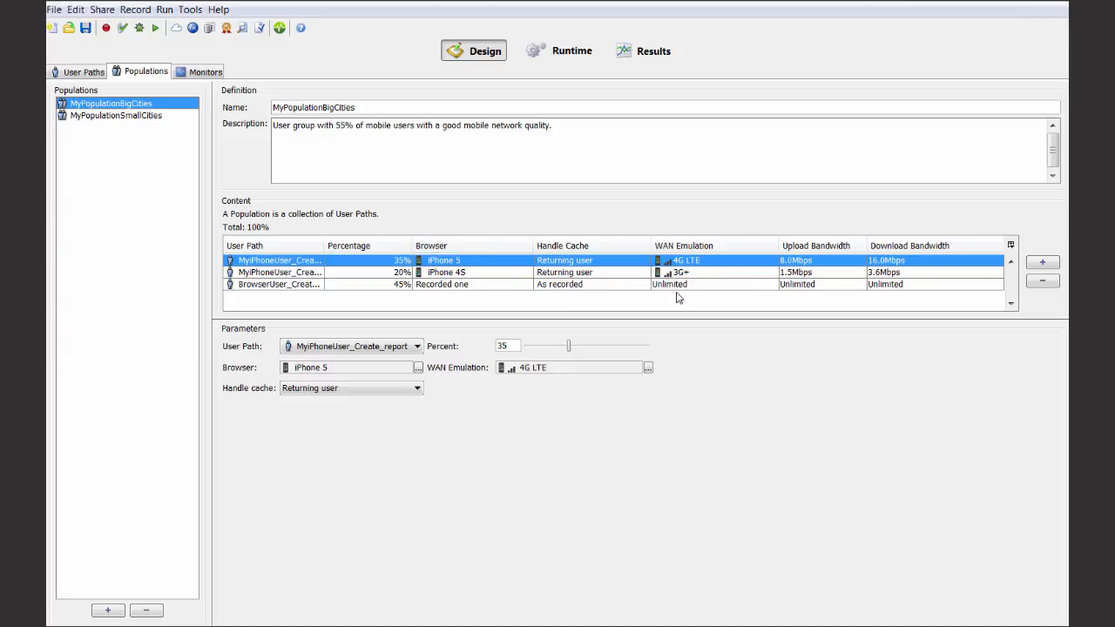
pyautogui.click(105, 117)
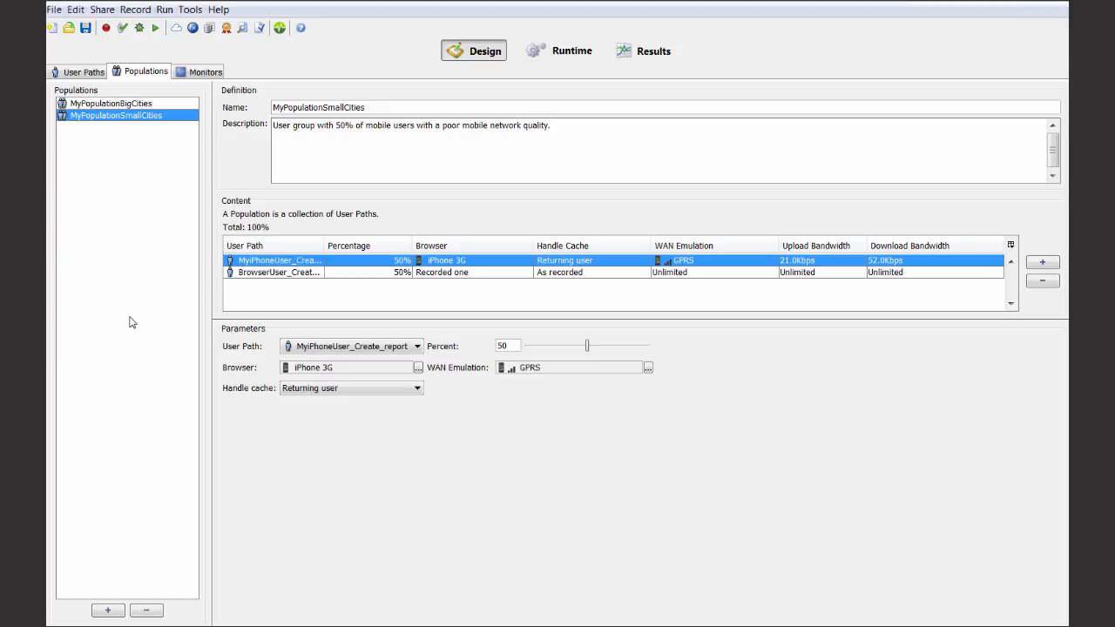
# Create a population named Demo and assign the Build 1 user path to it
pyautogui.click(104, 612)
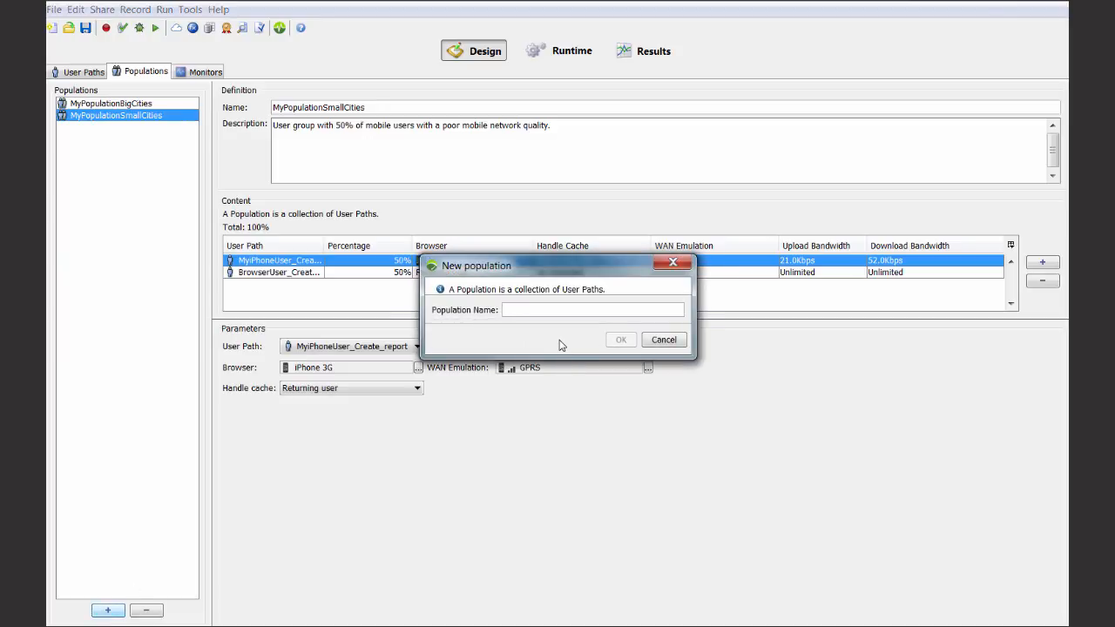
pyautogui.write('Demo')
pyautogui.click(619, 338)
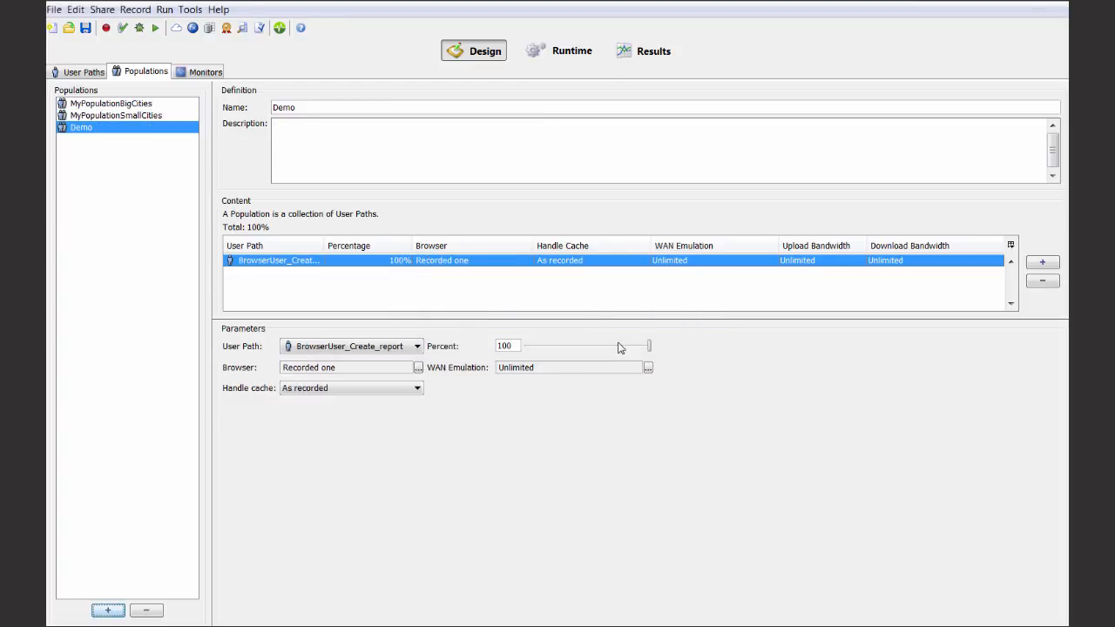
pyautogui.click(390, 348)
pyautogui.click(308, 404)
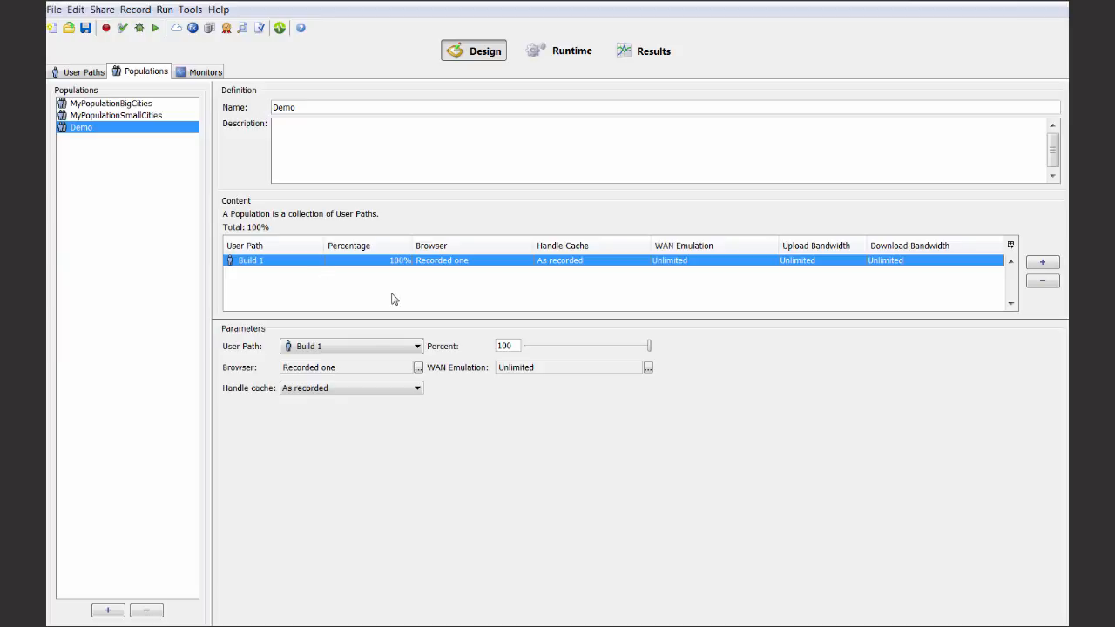
# Set the Demo population's browser profile to Chrome 32.0 from the Mac group
pyautogui.click(418, 368)
pyautogui.scroll(-5, 495, 351)
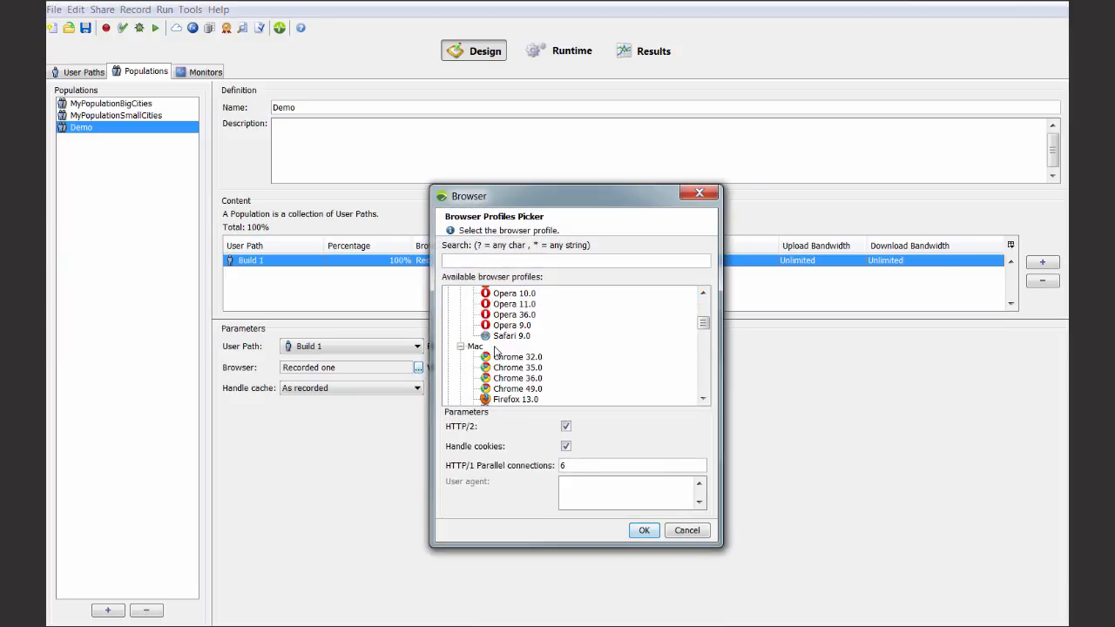
pyautogui.scroll(-1, 495, 351)
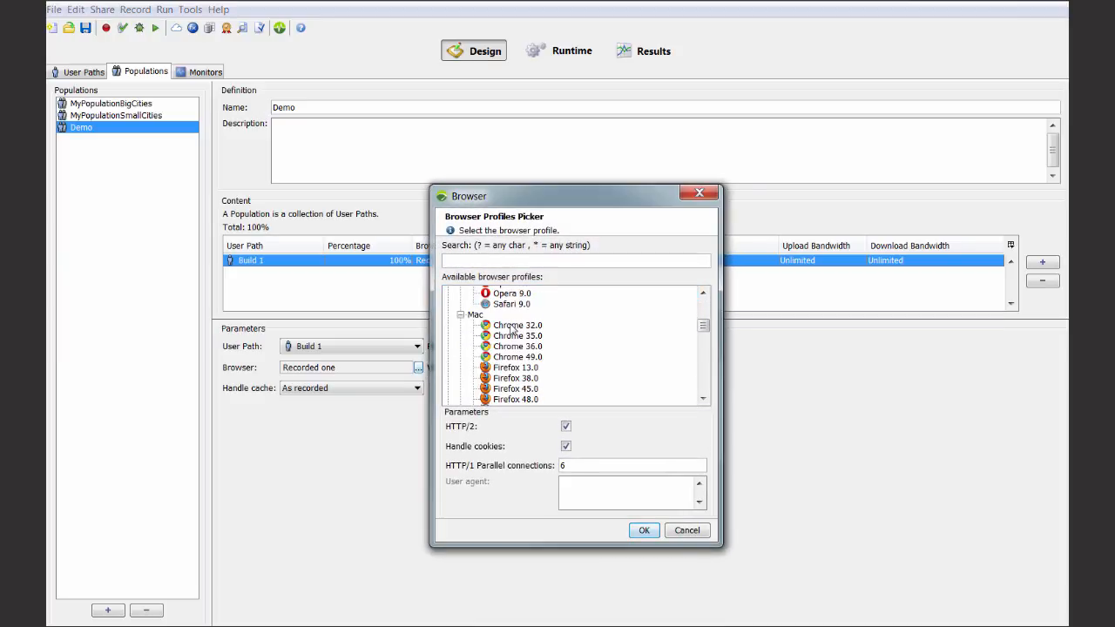
pyautogui.click(514, 327)
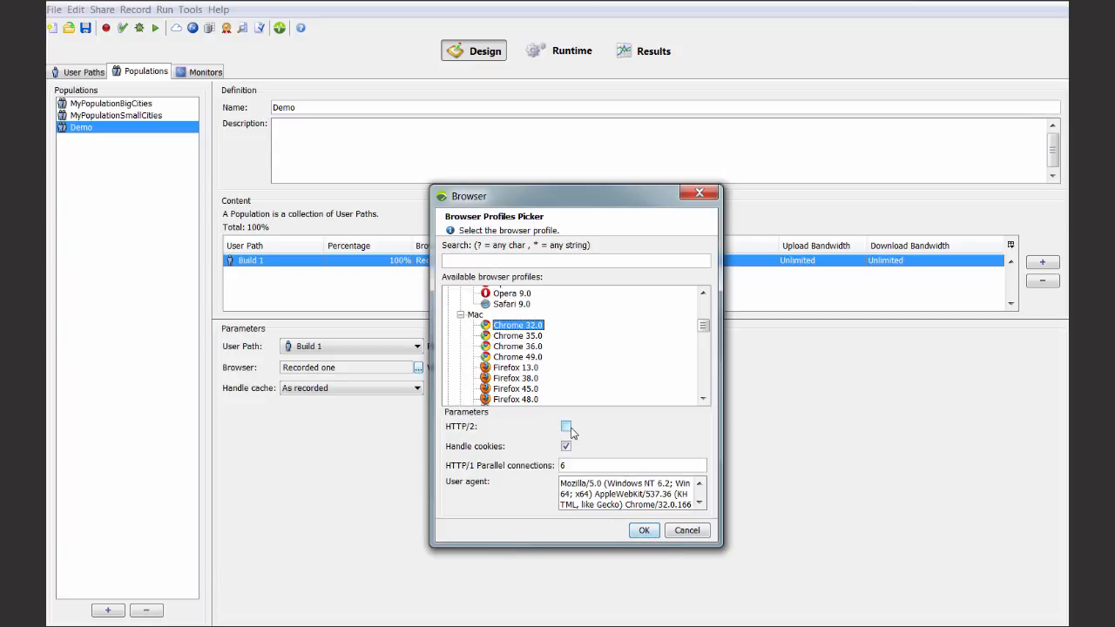
pyautogui.click(637, 531)
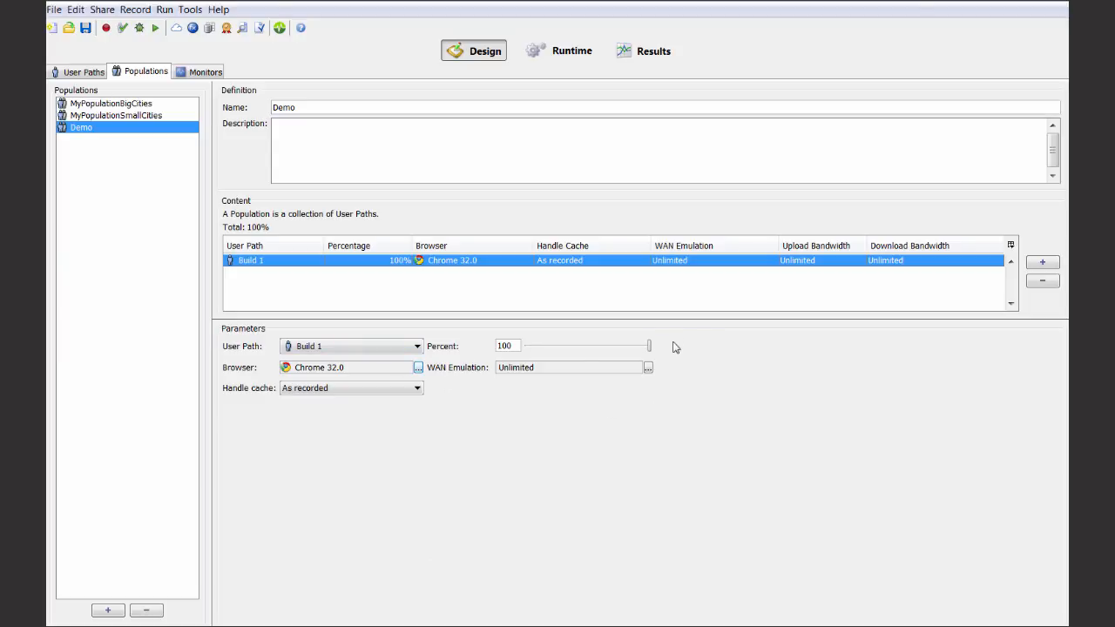
# Set the Demo population's WAN emulation to the WiMAX wireless profile with average signal strength
pyautogui.click(649, 368)
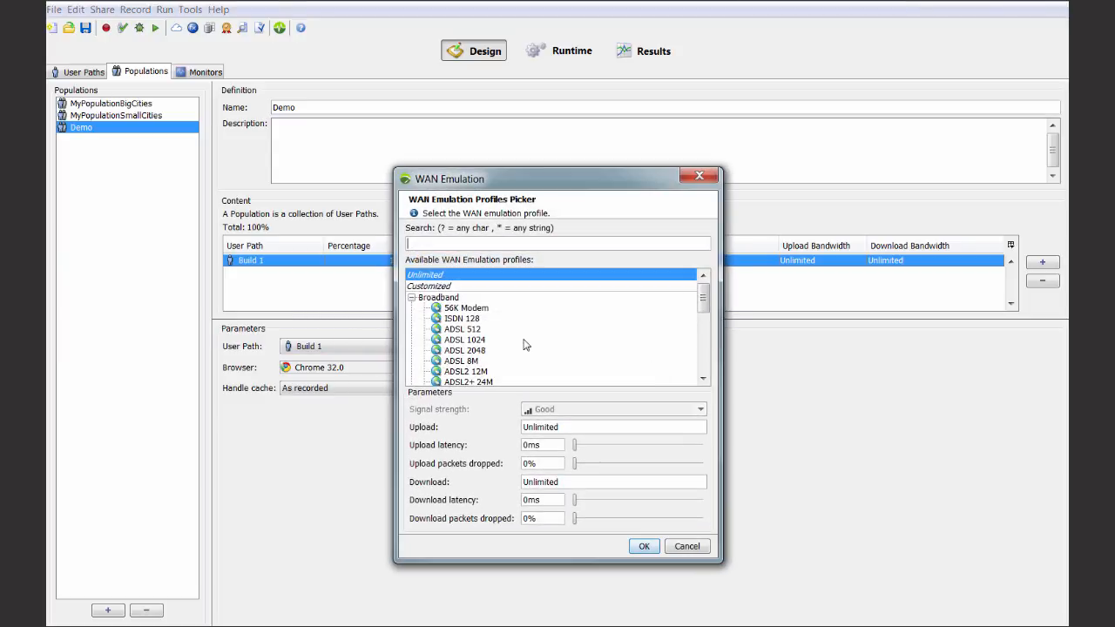
pyautogui.scroll(-2, 501, 329)
pyautogui.scroll(-3, 500, 329)
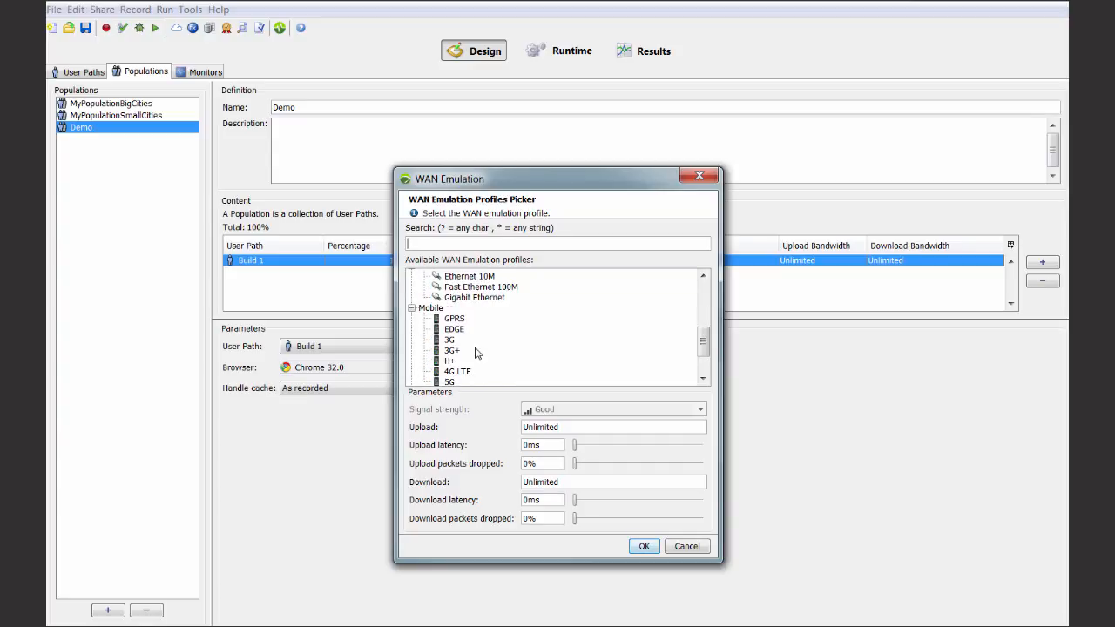
pyautogui.scroll(-2, 475, 352)
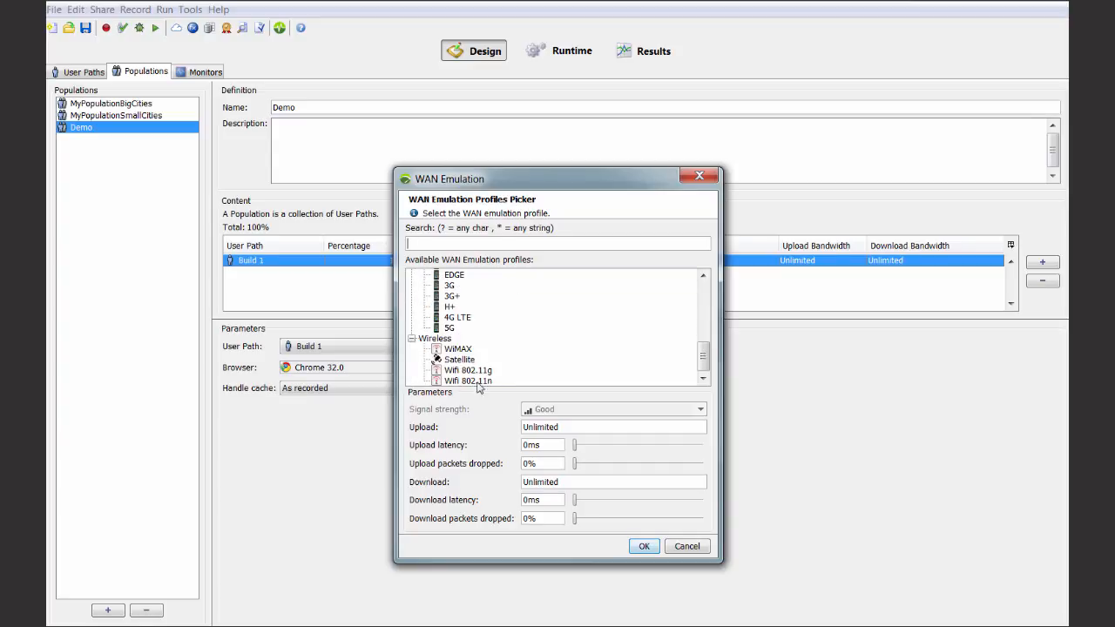
pyautogui.click(457, 350)
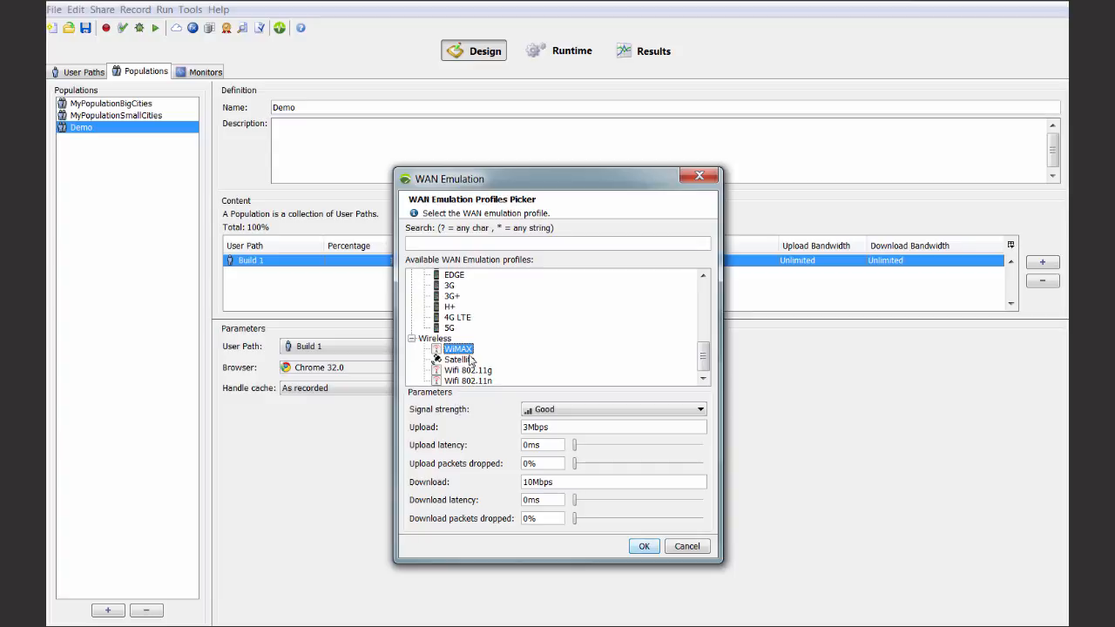
pyautogui.click(568, 409)
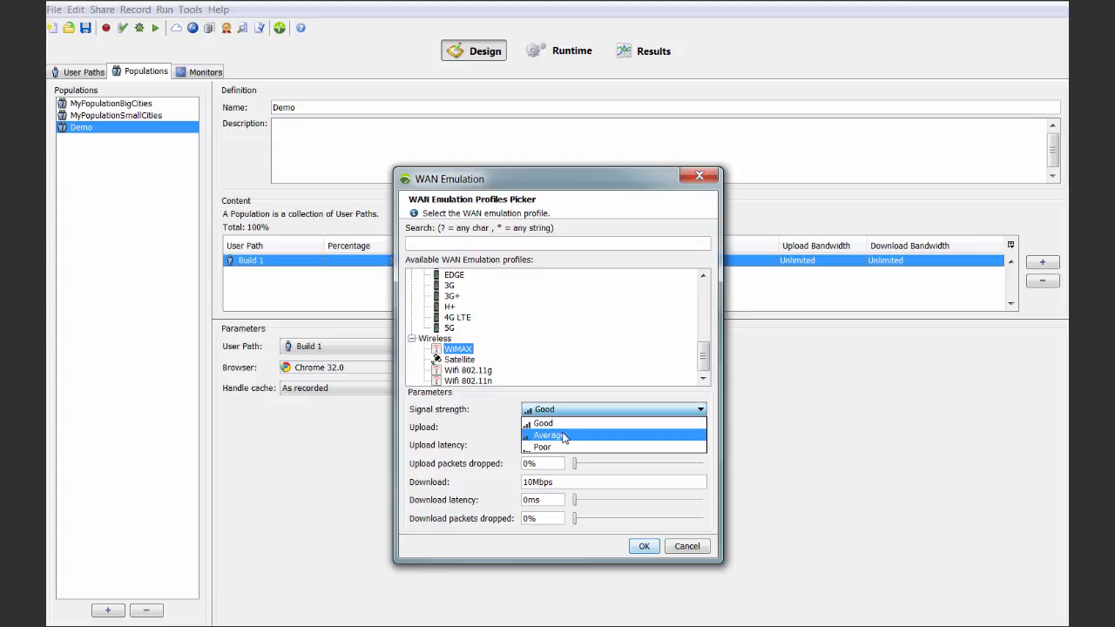
pyautogui.click(564, 436)
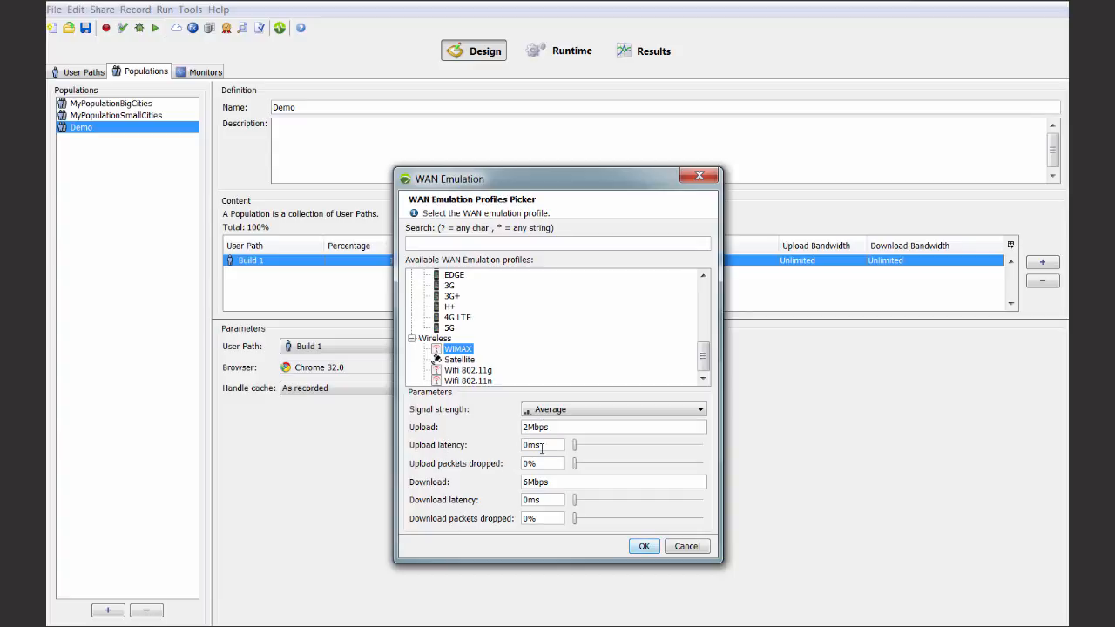
pyautogui.doubleClick(538, 426)
pyautogui.click(567, 423)
pyautogui.click(644, 546)
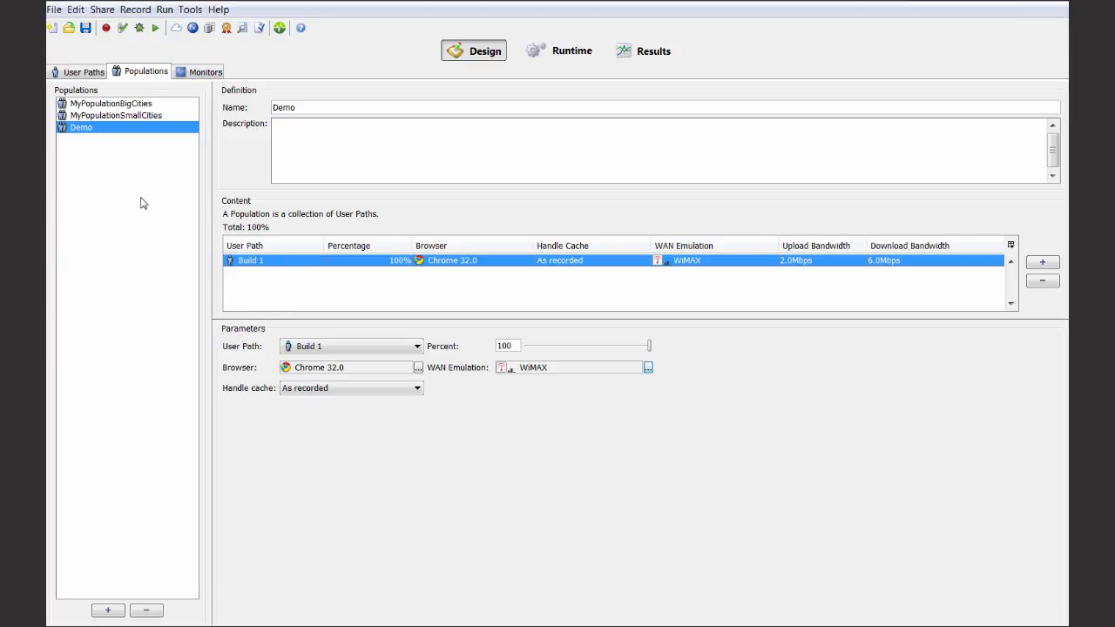
# Review the monitor types offered for a new monitored machine, from operating systems to Web/EJB Tier, and discard the wizard
pyautogui.click(205, 72)
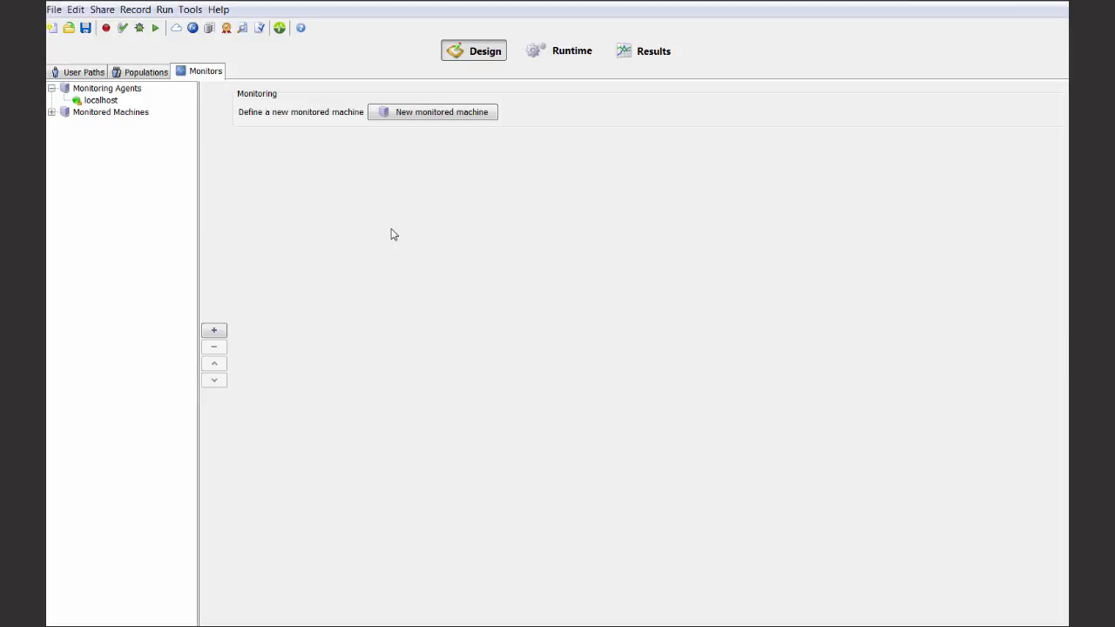
pyautogui.click(415, 120)
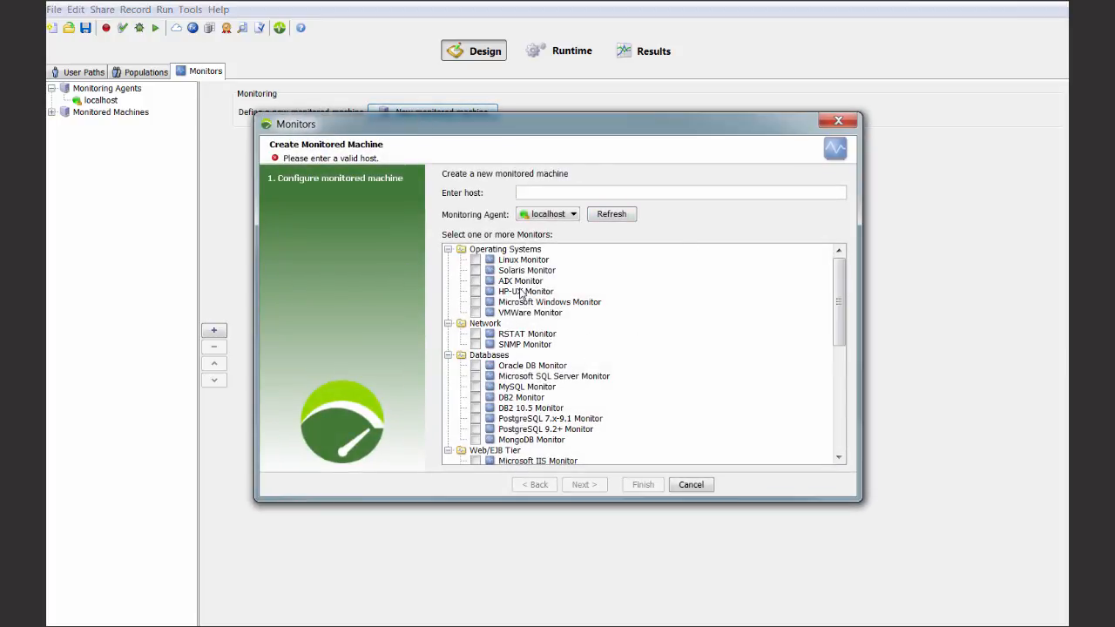
pyautogui.scroll(-3, 523, 296)
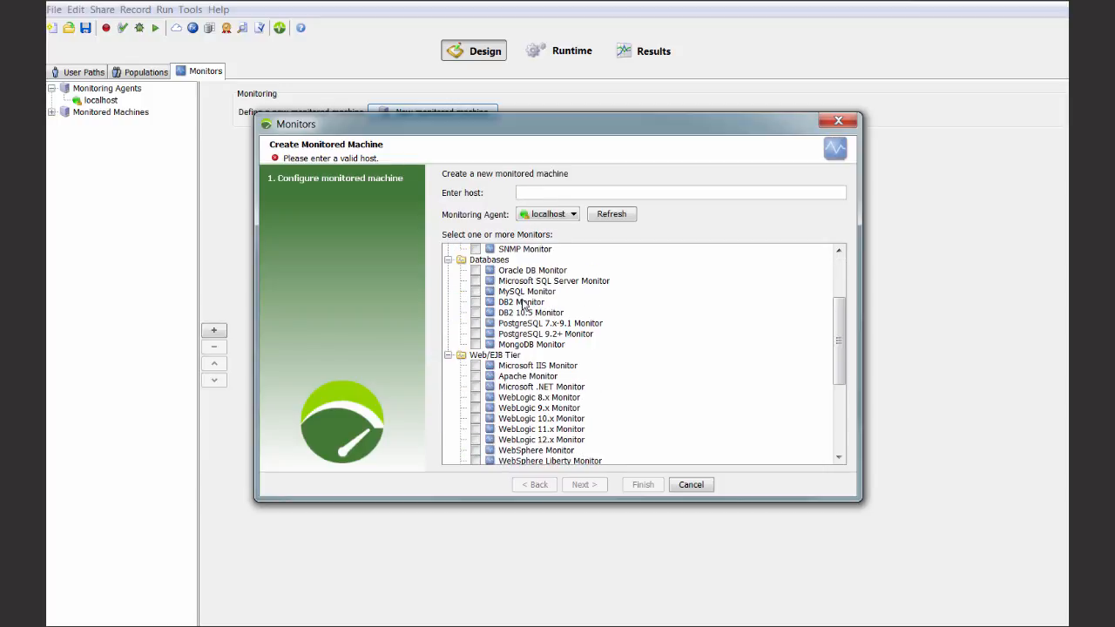
pyautogui.scroll(-5, 525, 305)
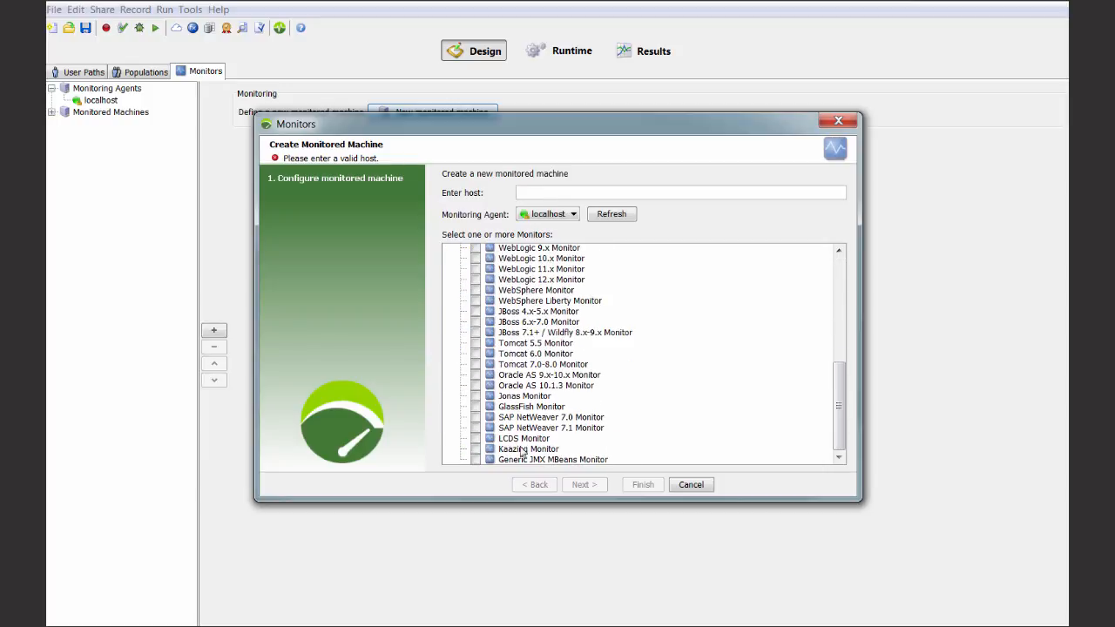
pyautogui.scroll(9, 509, 371)
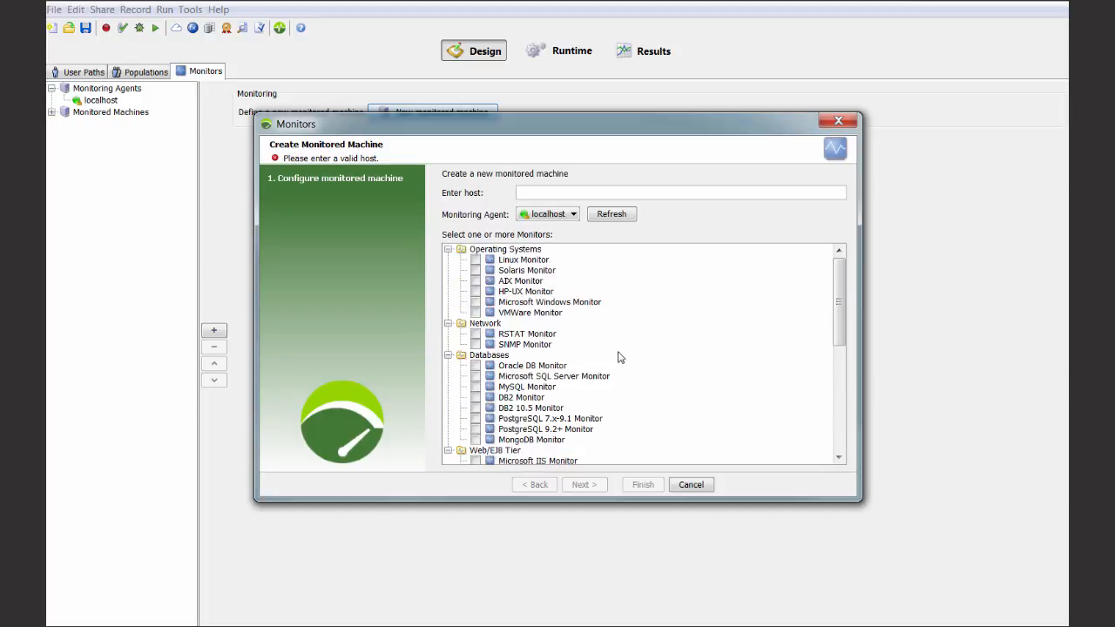
pyautogui.click(690, 484)
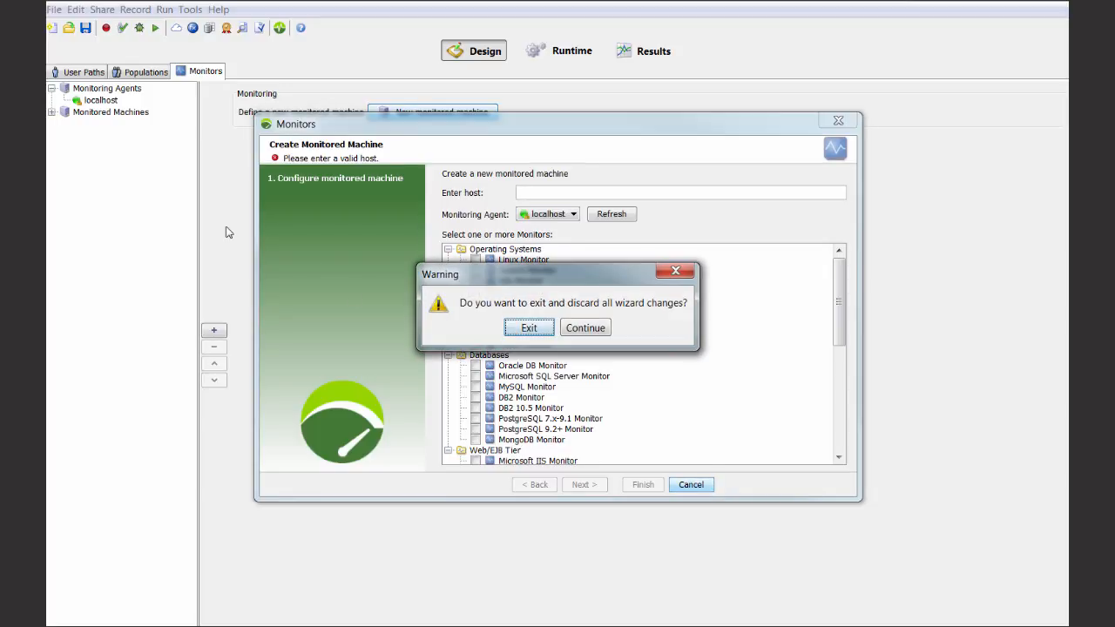
pyautogui.click(531, 337)
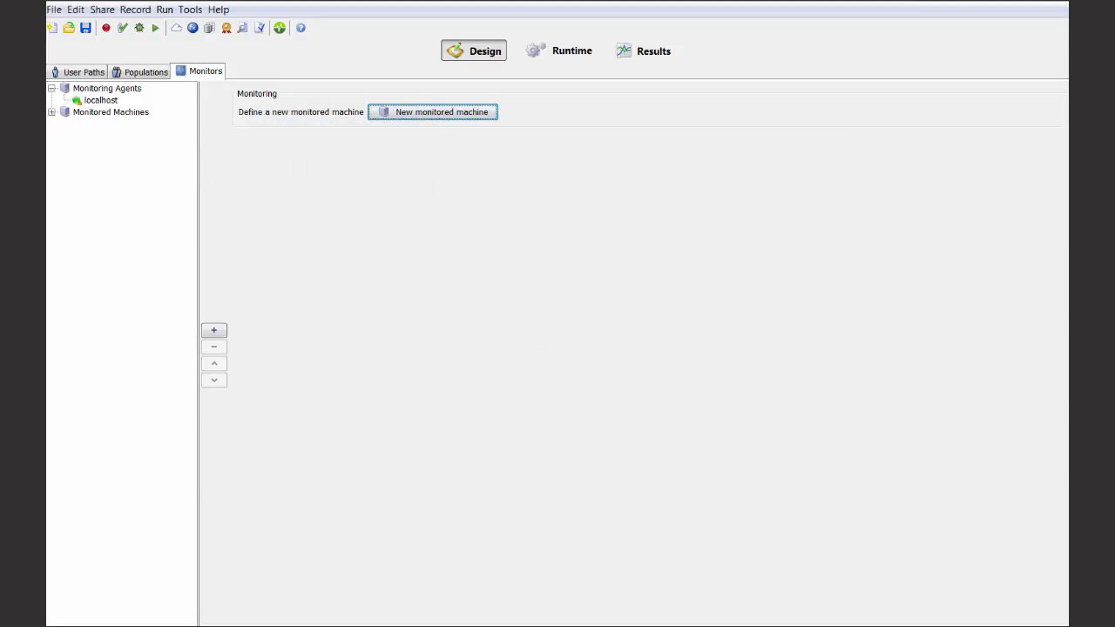
# Examine the http-apache monitors of SampleServerNode01 and SampleServerNode02, including the counters collected on SampleServerNode01
pyautogui.click(52, 112)
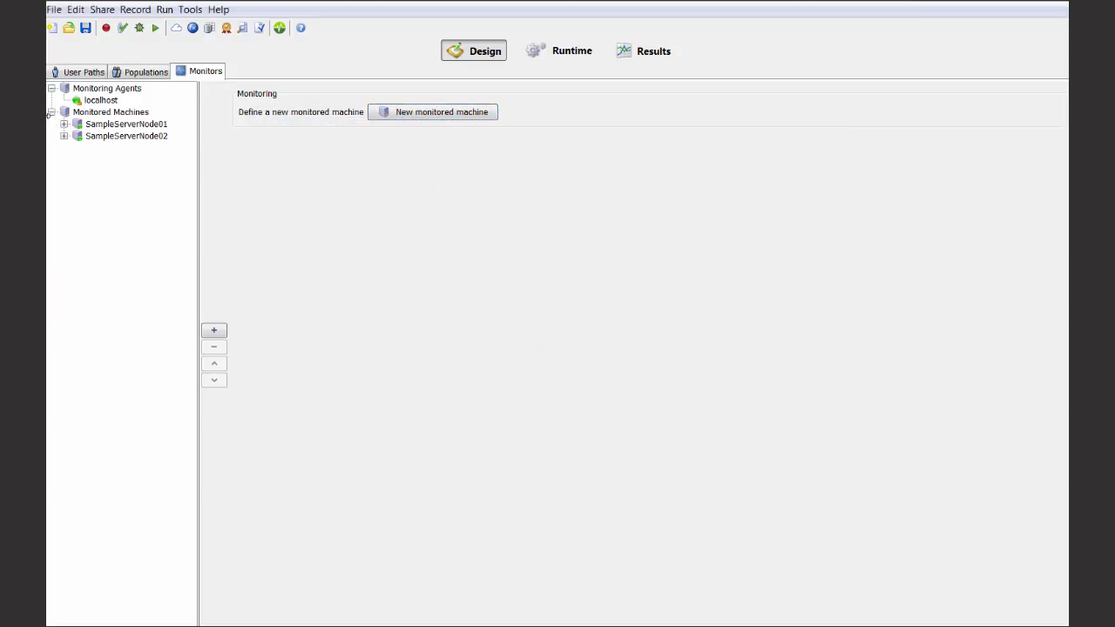
pyautogui.click(64, 124)
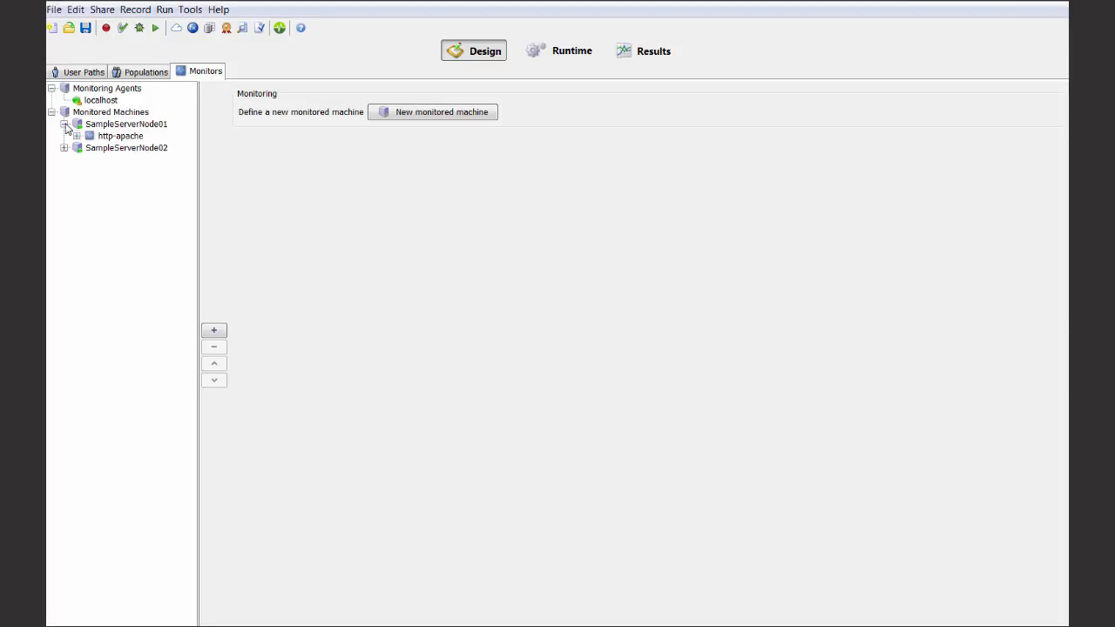
pyautogui.click(76, 136)
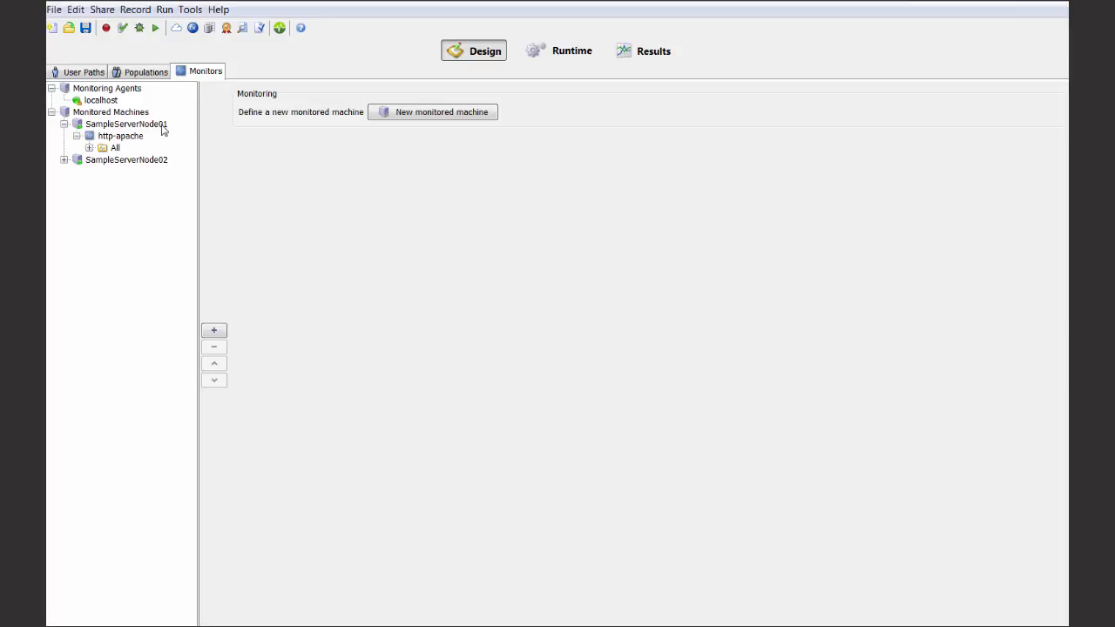
pyautogui.click(65, 160)
pyautogui.click(77, 172)
pyautogui.click(89, 148)
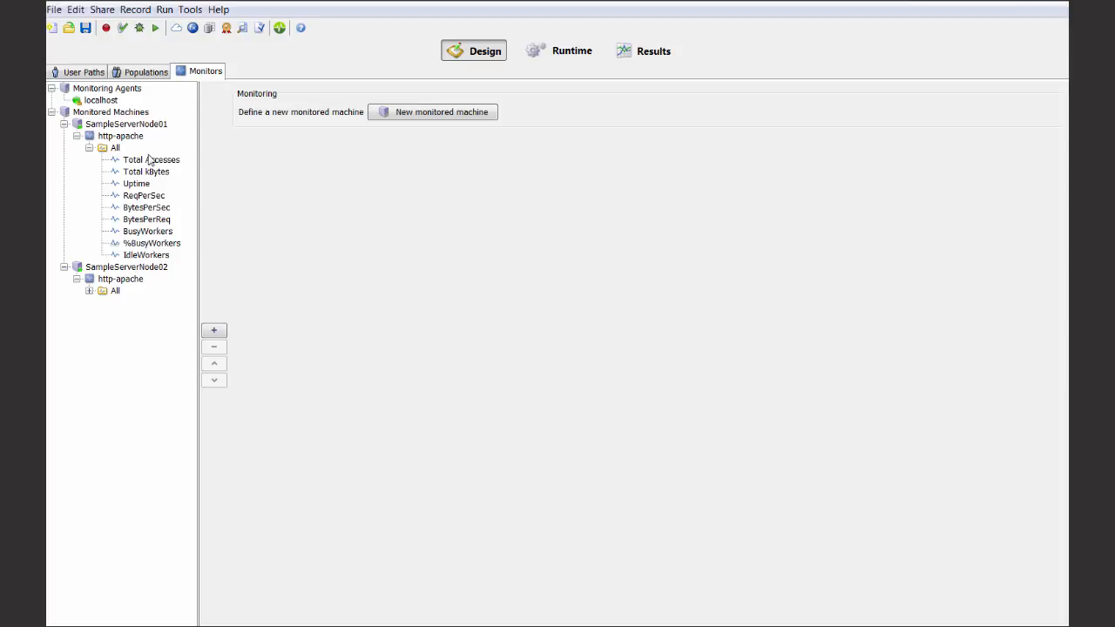
# Check the definition and alert thresholds of SampleServerNode01's %BusyWorkers counter, and collapse both monitored machines
pyautogui.click(136, 247)
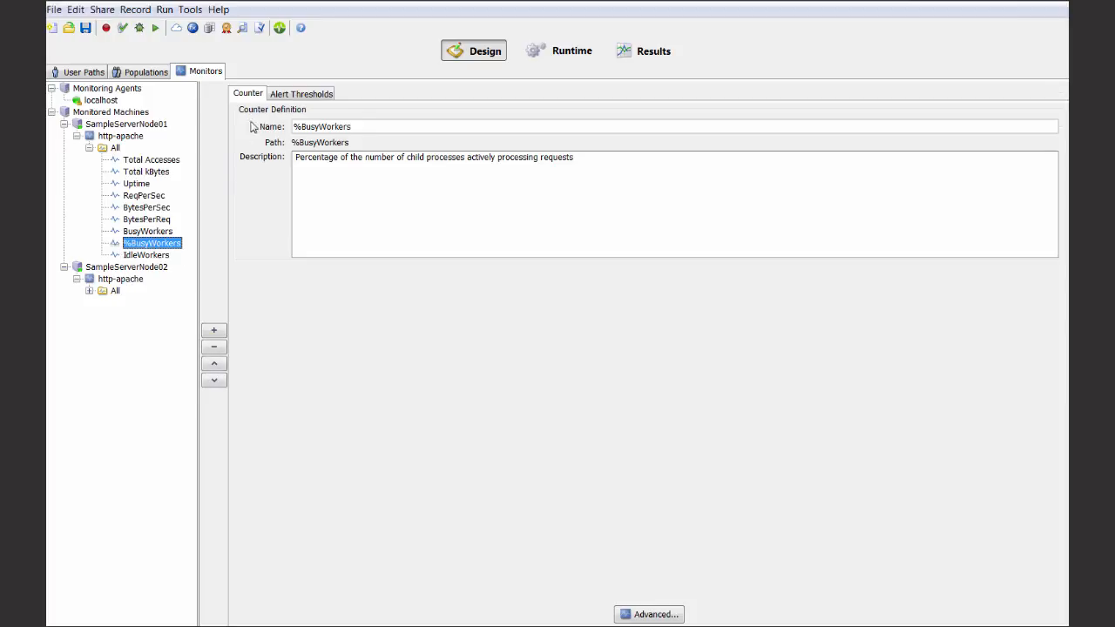
pyautogui.click(324, 94)
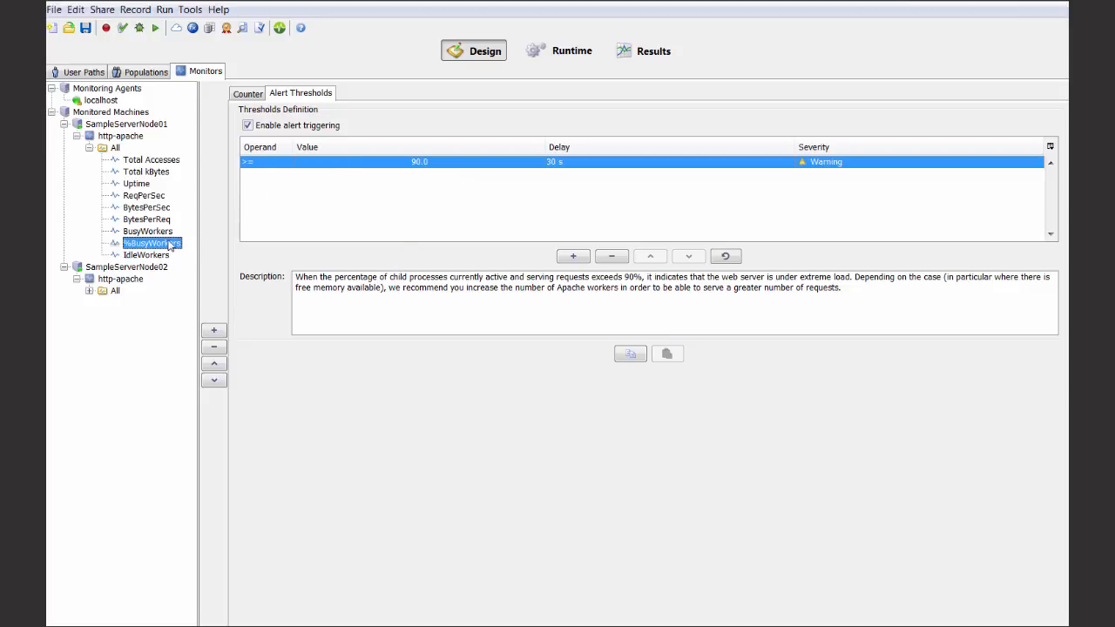
pyautogui.click(254, 161)
pyautogui.click(64, 125)
pyautogui.click(65, 137)
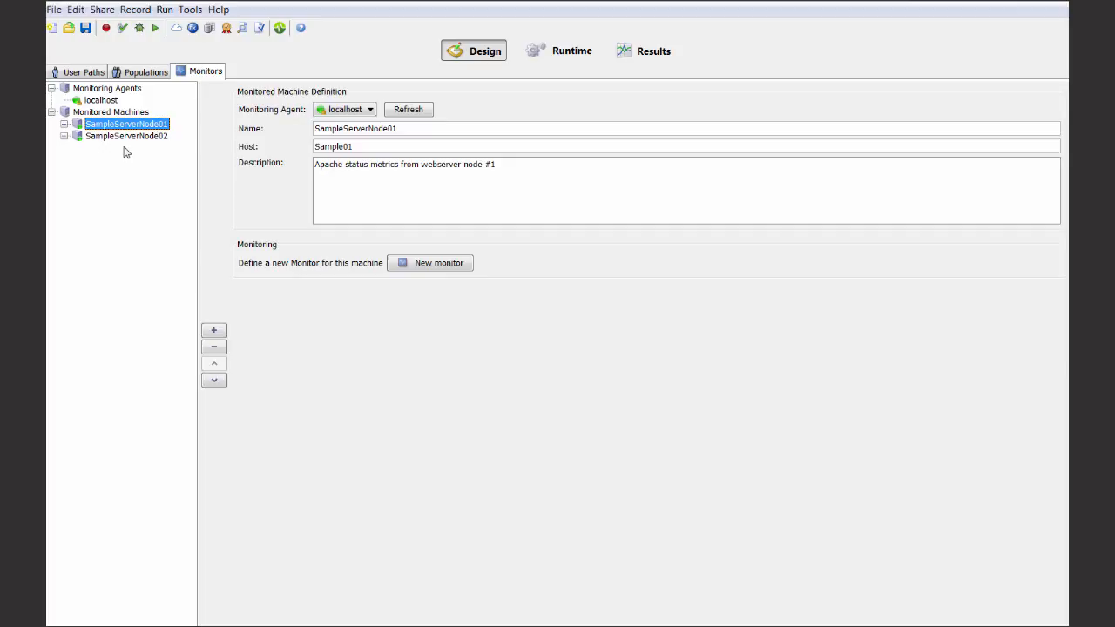
# Try including the Demo population in the WANImpact Local runtime scenario, and exclude it again
pyautogui.click(557, 50)
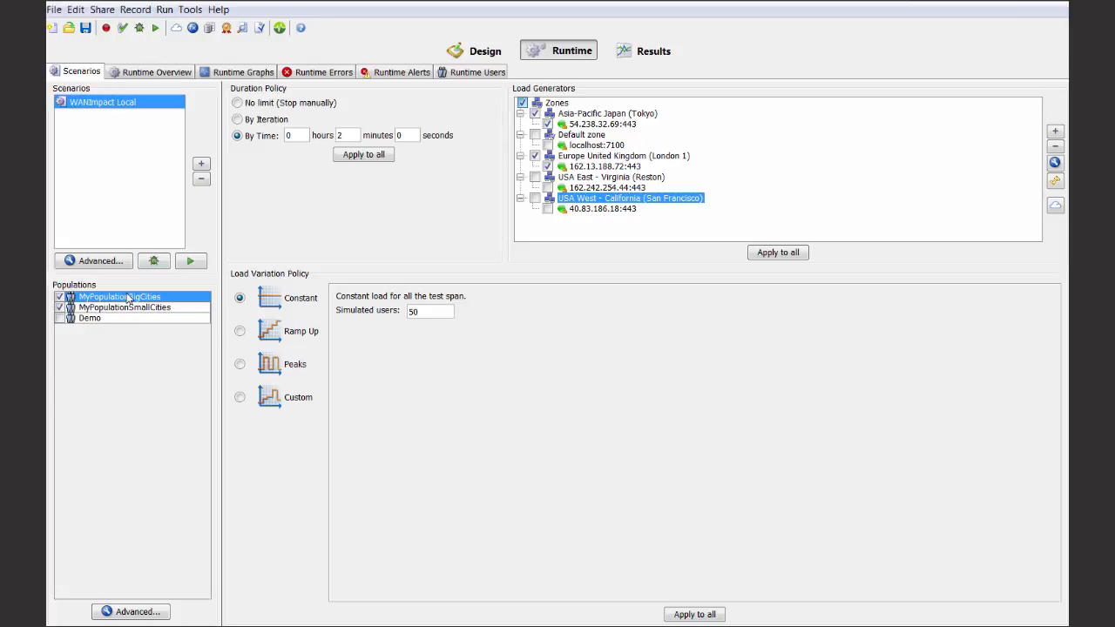
pyautogui.click(60, 320)
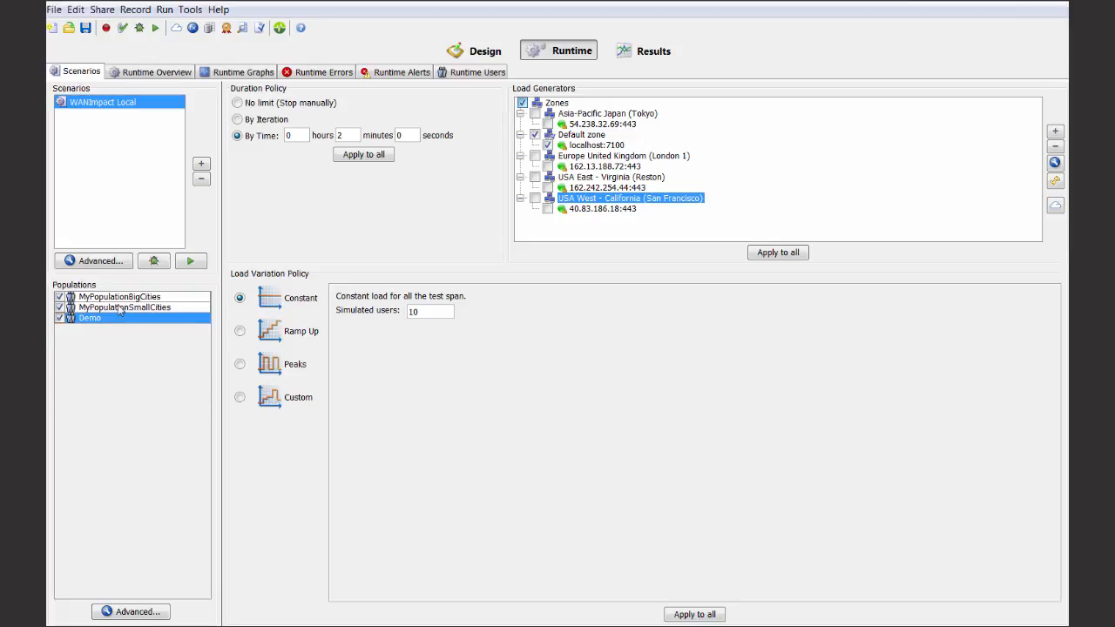
pyautogui.click(60, 318)
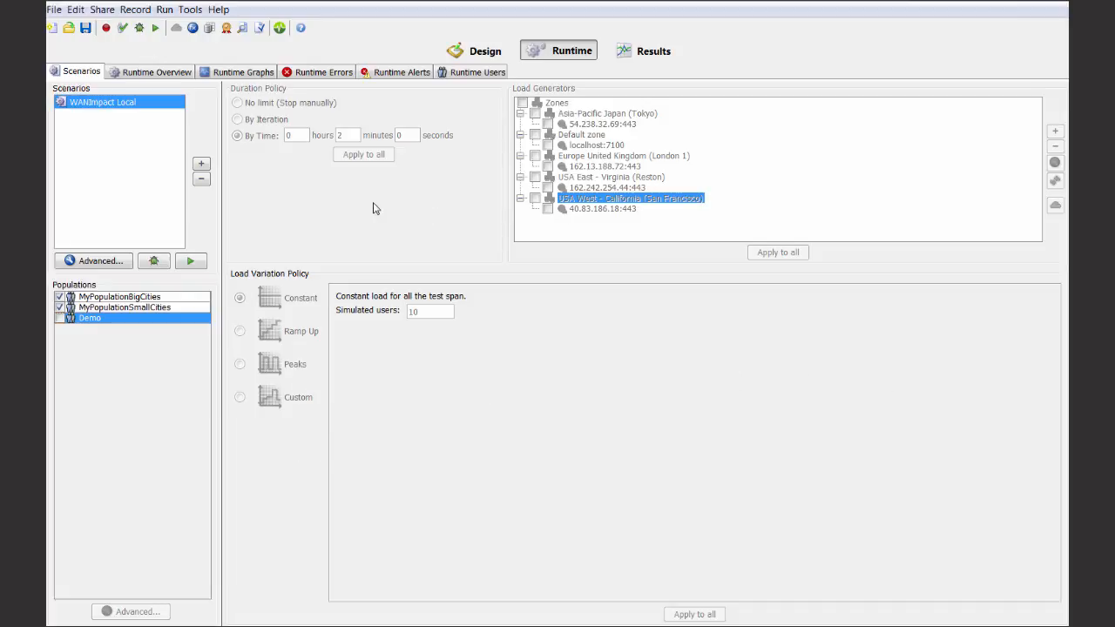
# Compare the duration, load variation policy and load generators of MyPopulationBigCities and MyPopulationSmallCities
pyautogui.click(108, 300)
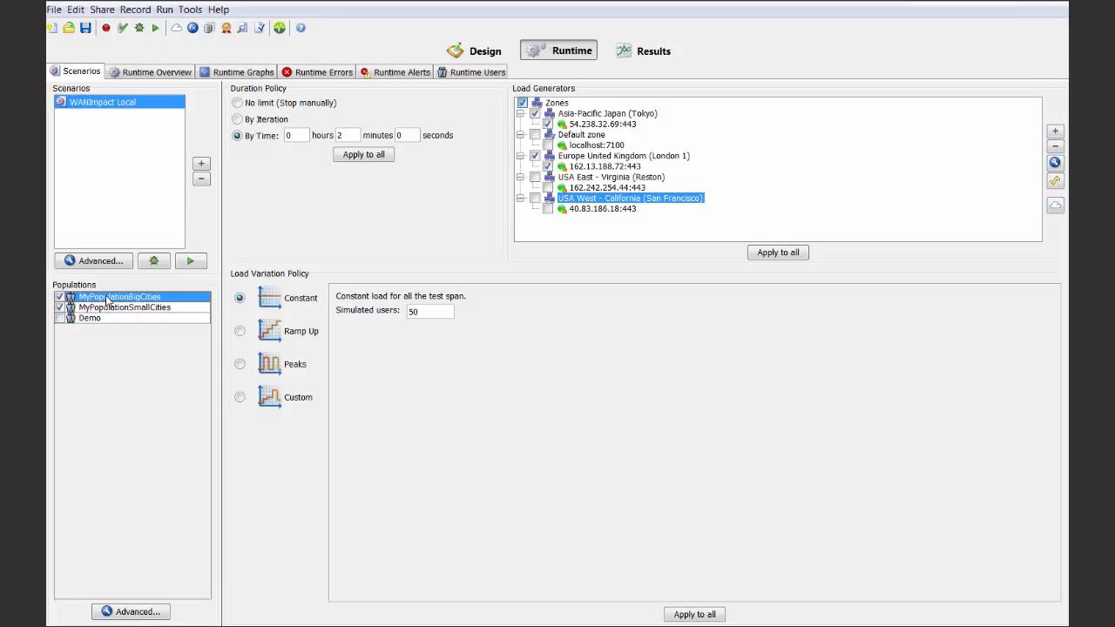
pyautogui.click(111, 309)
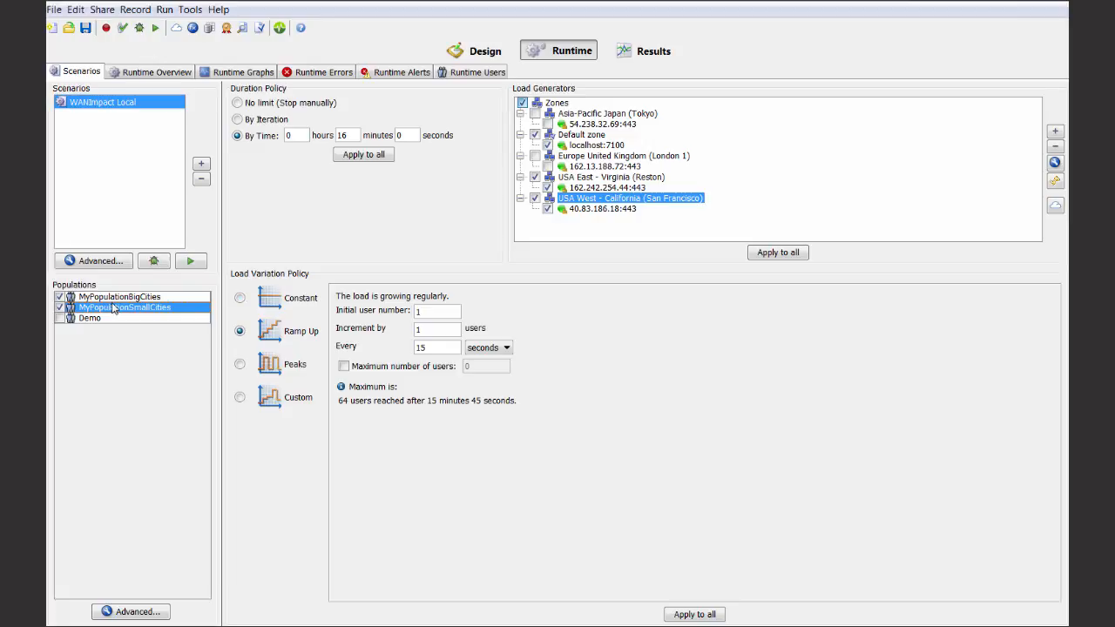
pyautogui.click(118, 300)
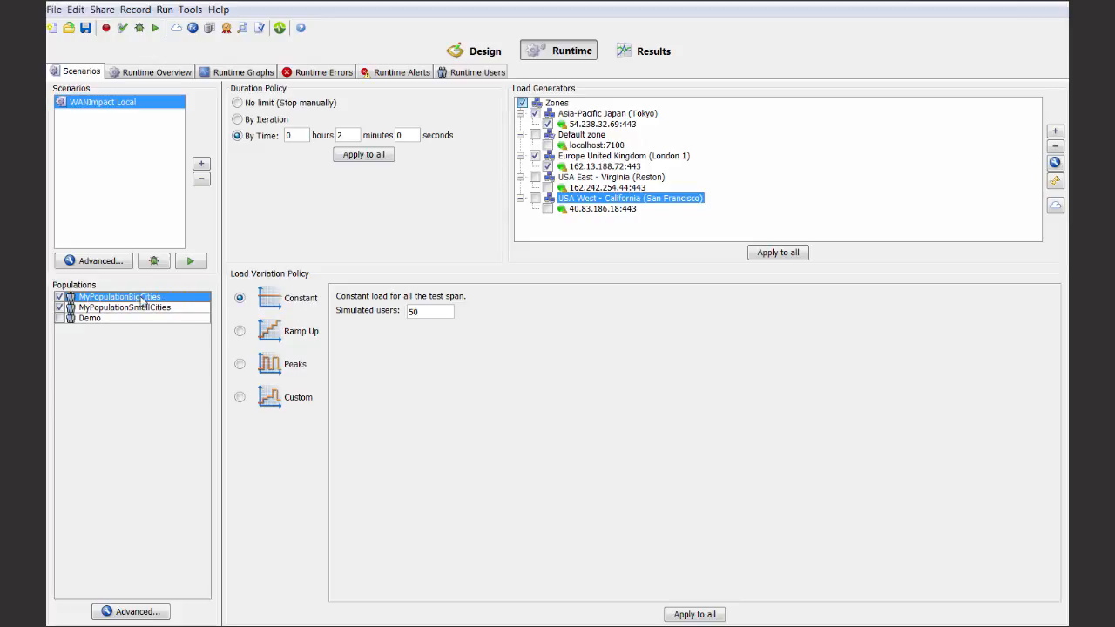
pyautogui.click(96, 310)
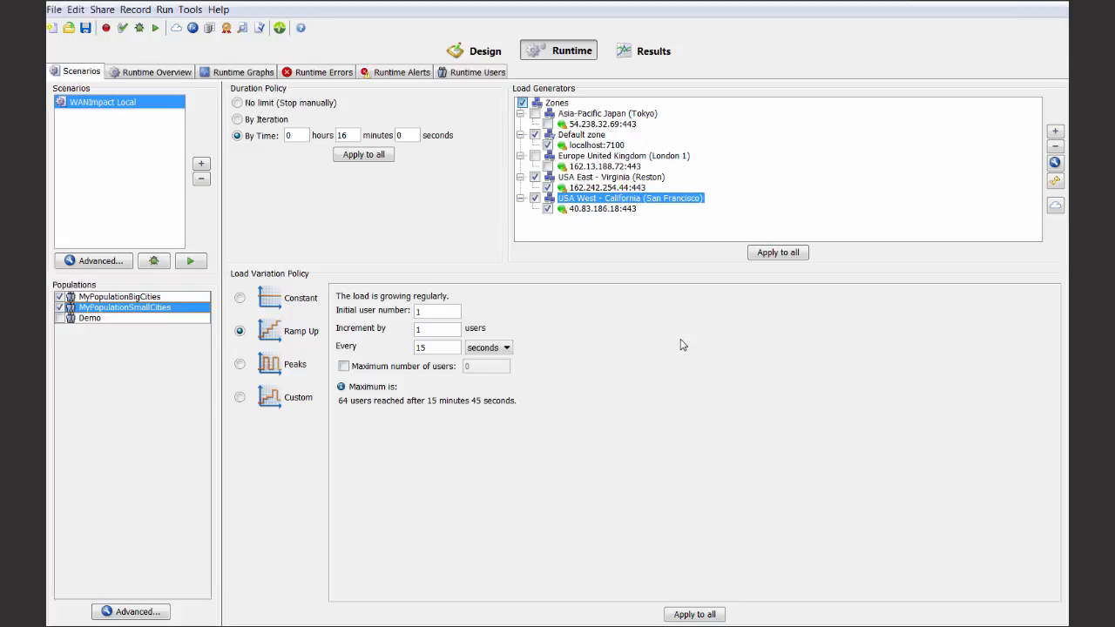
# Open the Cloud Console and examine the load generators of the Sample_Project session in the PS Neotys USA workgroup
pyautogui.click(1055, 206)
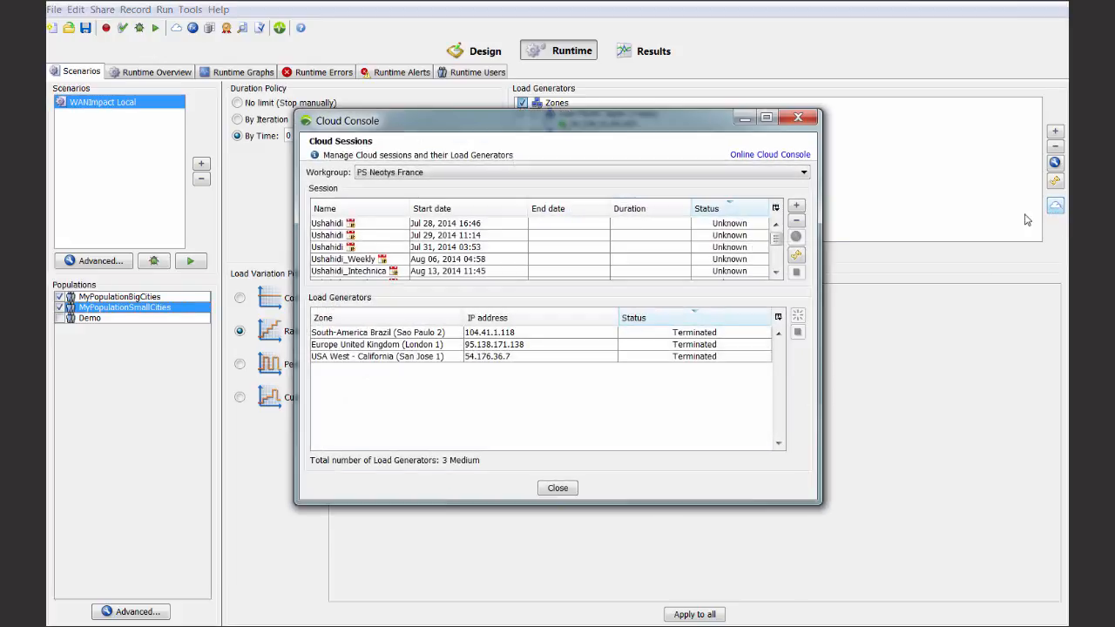
pyautogui.moveTo(436, 115); pyautogui.dragTo(430, 91)
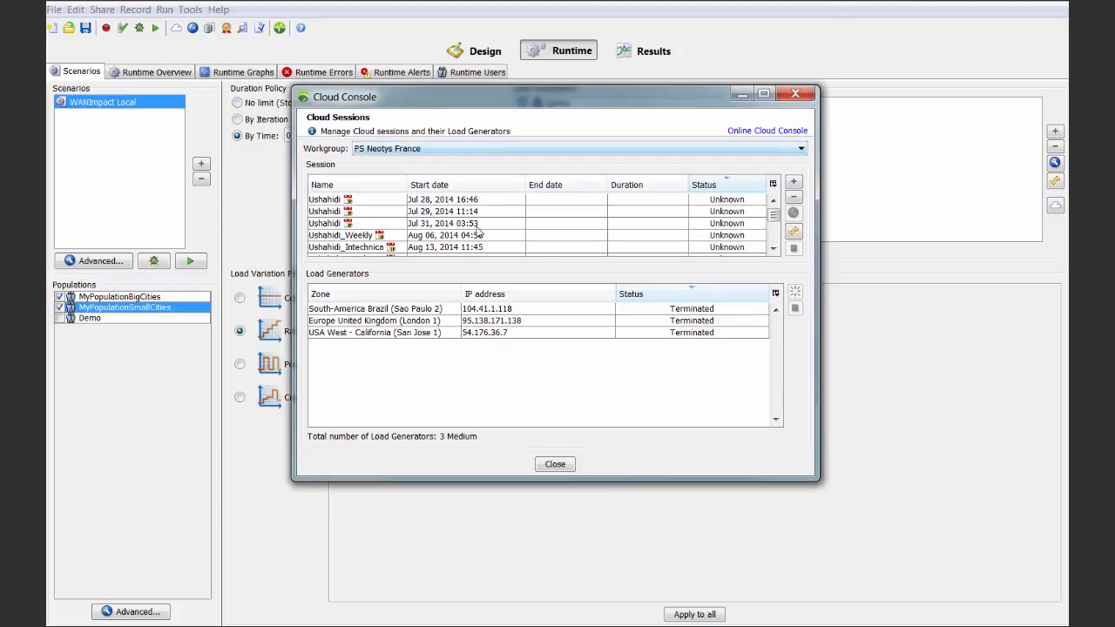
pyautogui.click(476, 150)
pyautogui.click(388, 175)
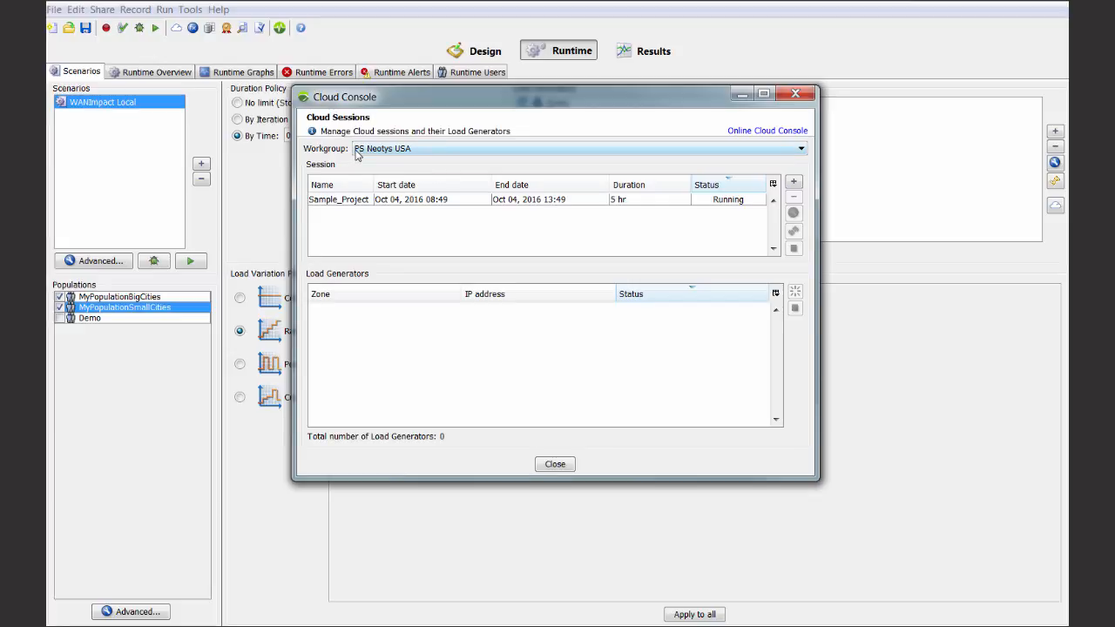
pyautogui.click(333, 201)
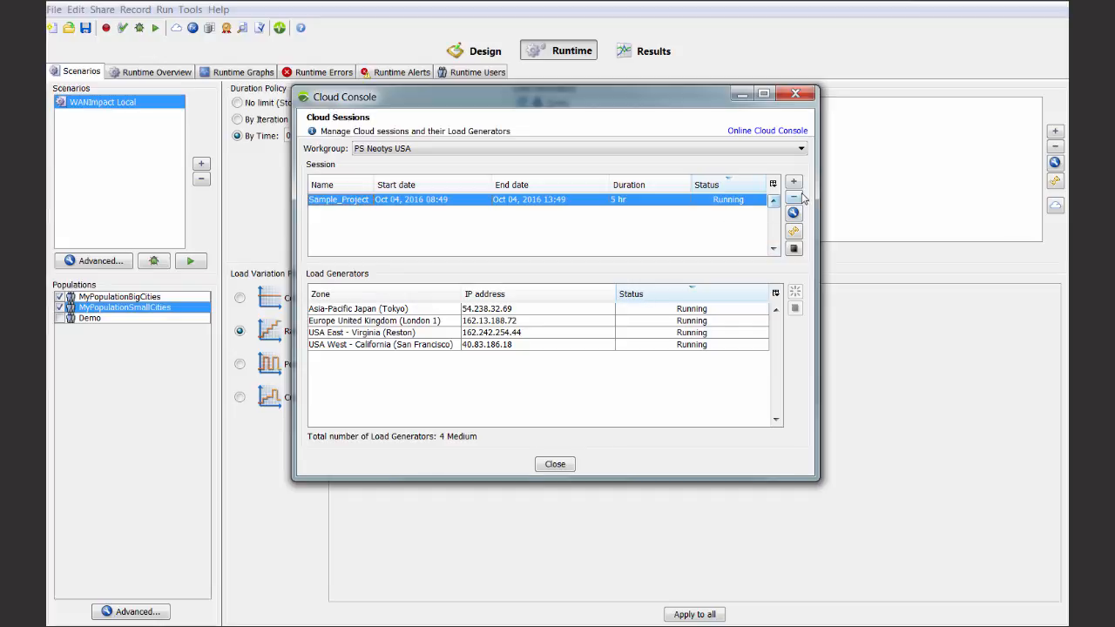
# Connect to the Neotys Cloud Platform with the saved login and start a new on-demand session, continuing to its load generator settings
pyautogui.click(794, 183)
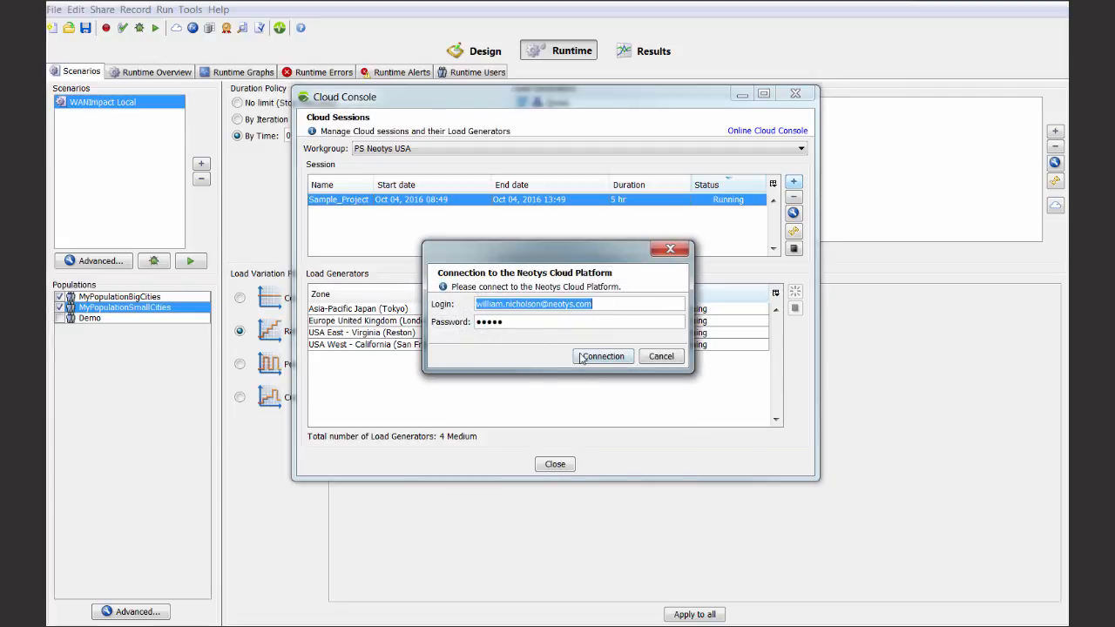
pyautogui.click(621, 359)
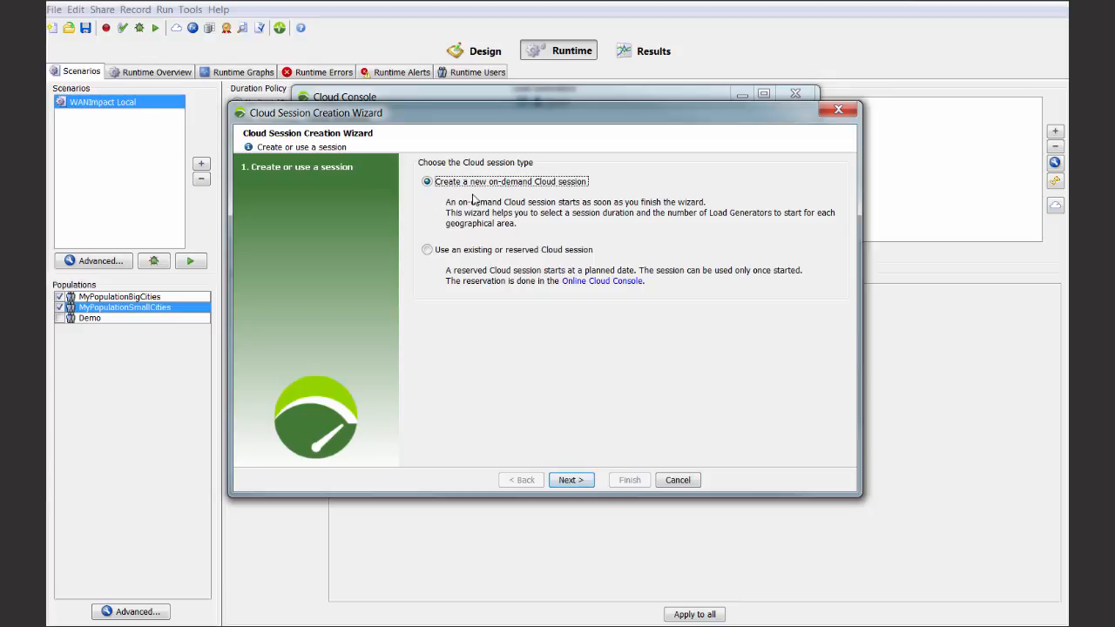
pyautogui.click(573, 484)
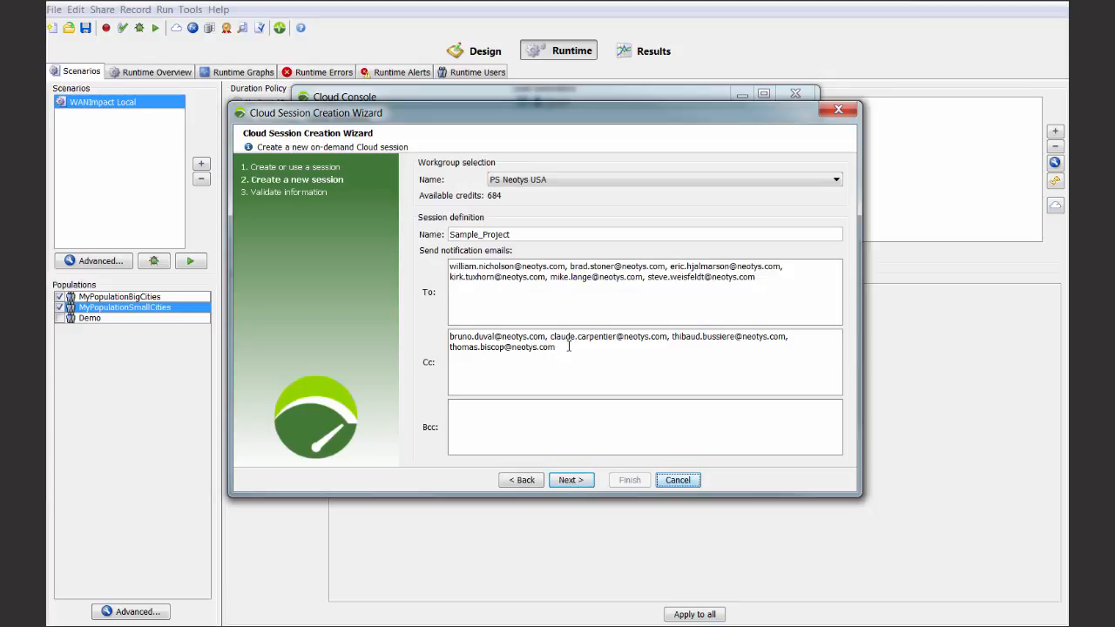
pyautogui.click(575, 481)
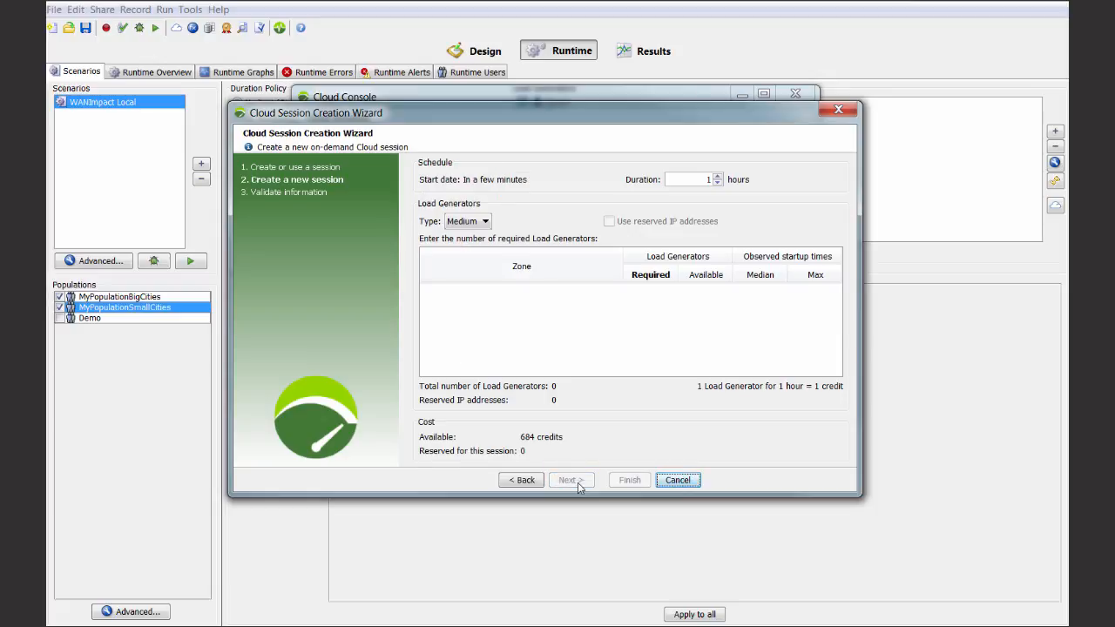
# Enlarge the Cloud Session Creation Wizard and examine the load generator zones, their availability and startup times across all regions
pyautogui.moveTo(560, 119); pyautogui.dragTo(554, 21)
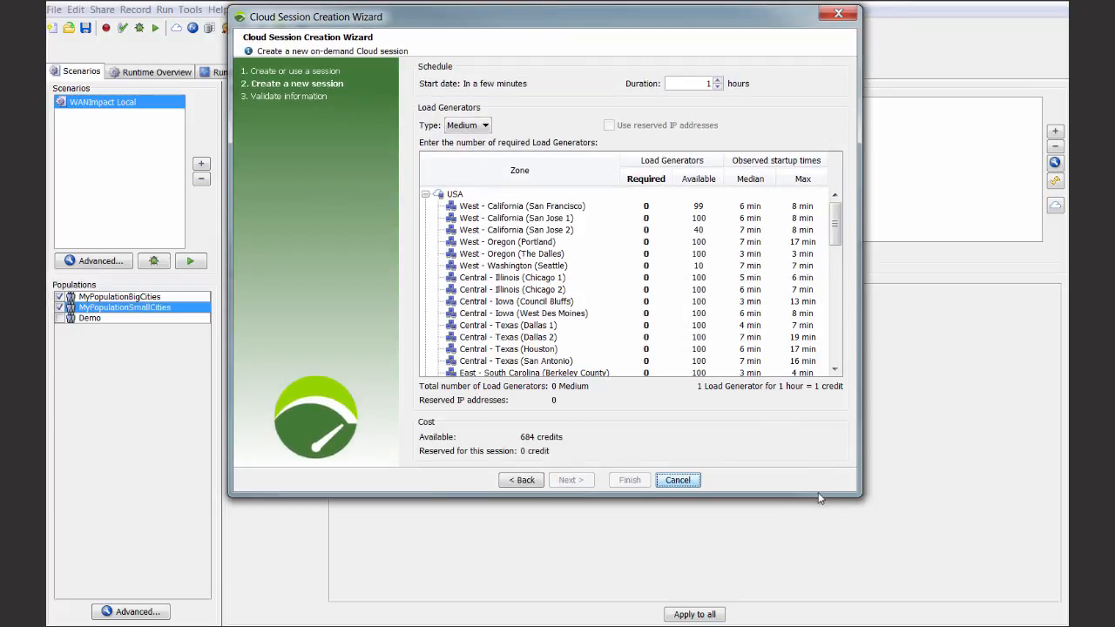
pyautogui.moveTo(817, 496); pyautogui.dragTo(815, 597)
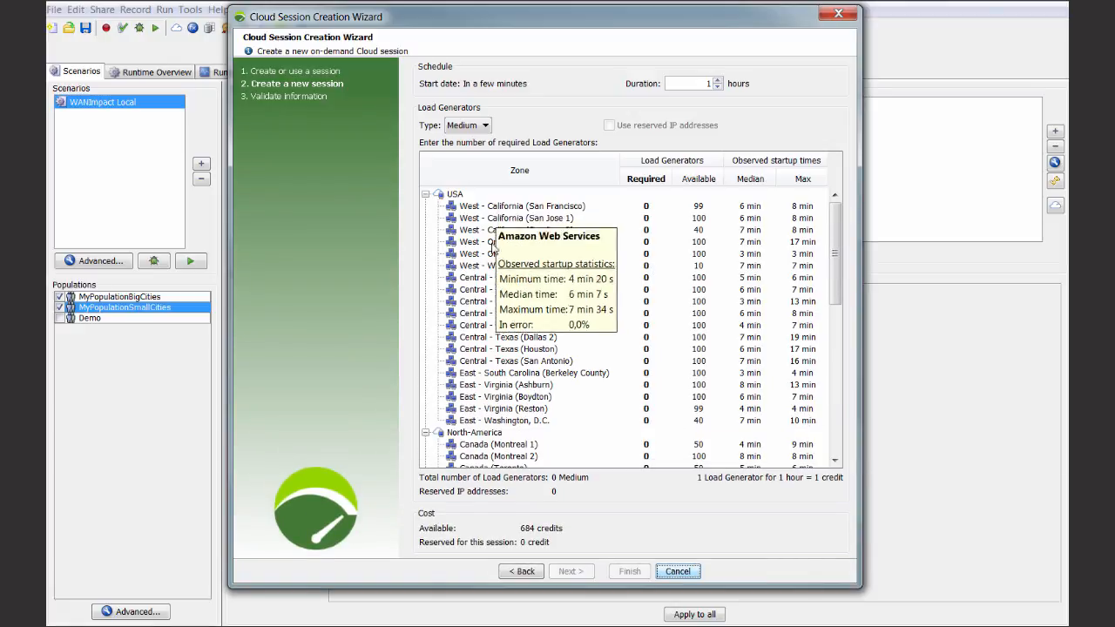
pyautogui.scroll(-4, 496, 386)
pyautogui.scroll(-5, 497, 386)
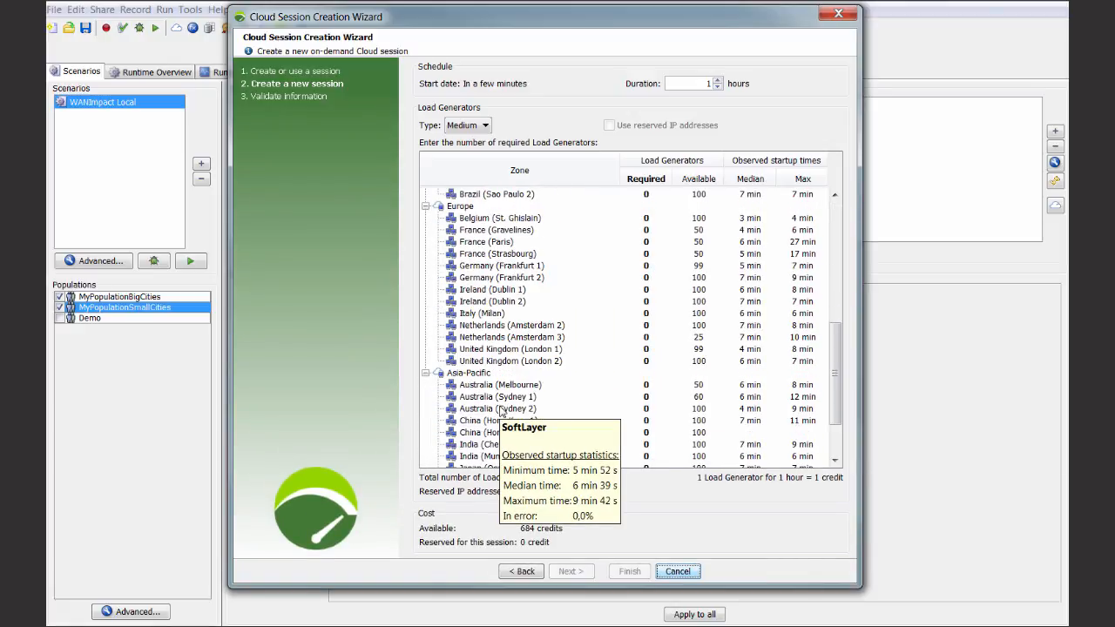
pyautogui.scroll(9, 501, 374)
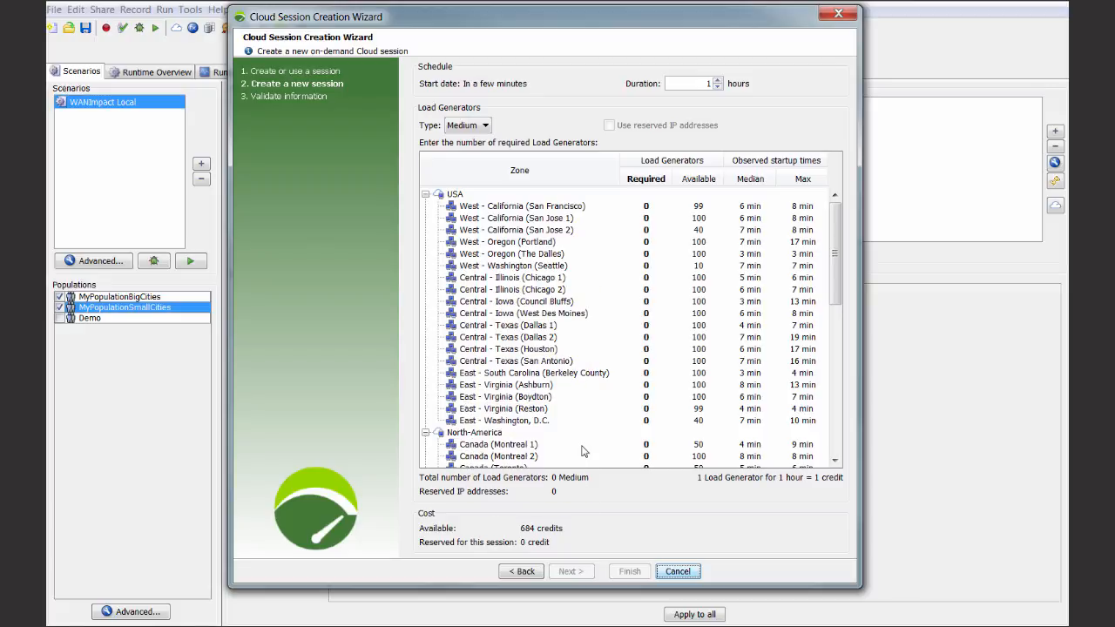
pyautogui.scroll(-5, 504, 346)
pyautogui.scroll(-5, 504, 346)
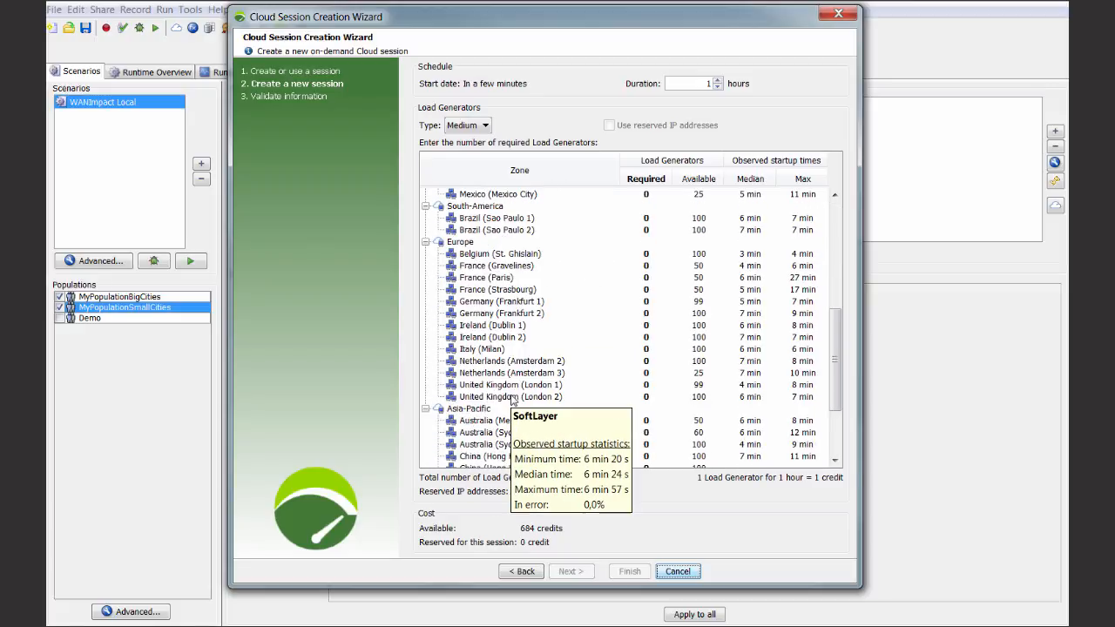
pyautogui.scroll(5, 521, 377)
pyautogui.scroll(5, 521, 377)
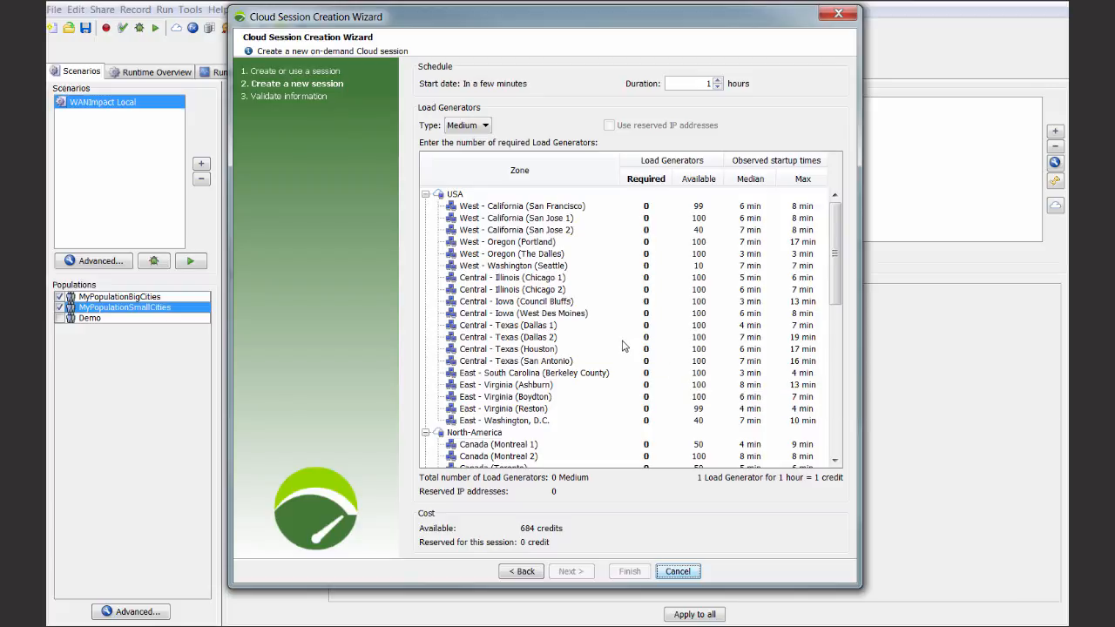
# Leave the cloud session setup without creating a new session and close the Cloud Console
pyautogui.click(678, 571)
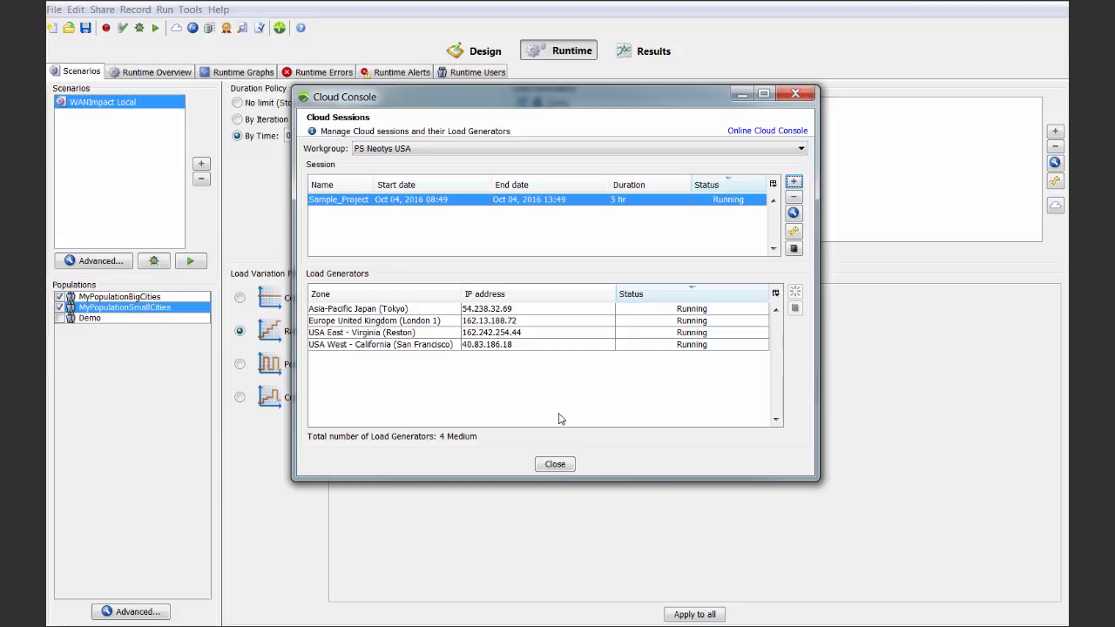
pyautogui.click(555, 466)
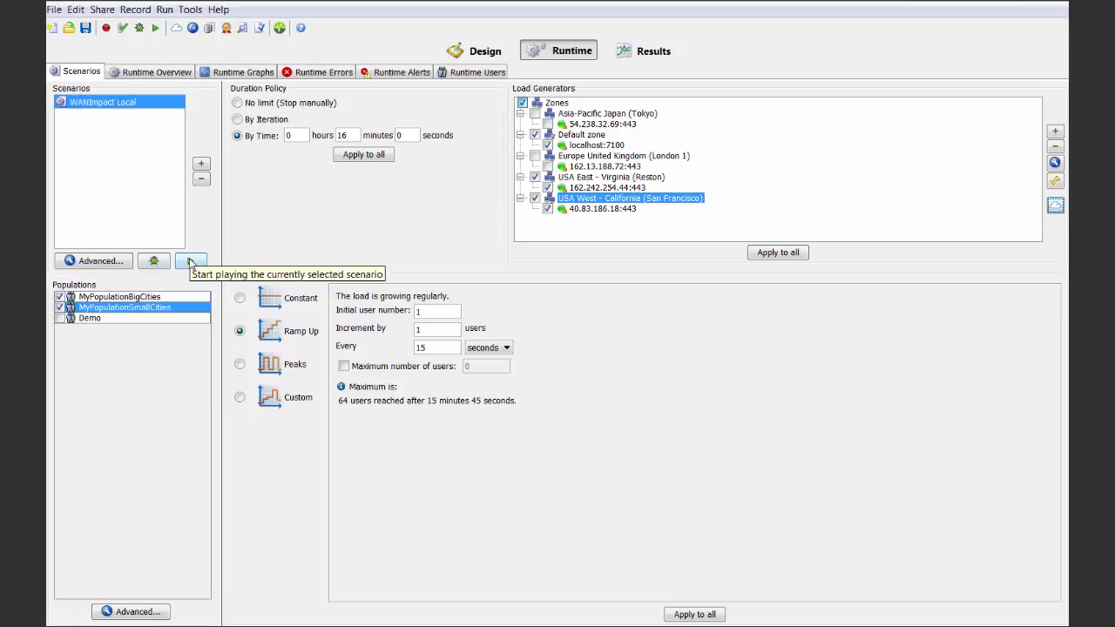
# Make Demo the only active population of the WANImpact Local scenario and start the test with its suggested name
pyautogui.click(59, 297)
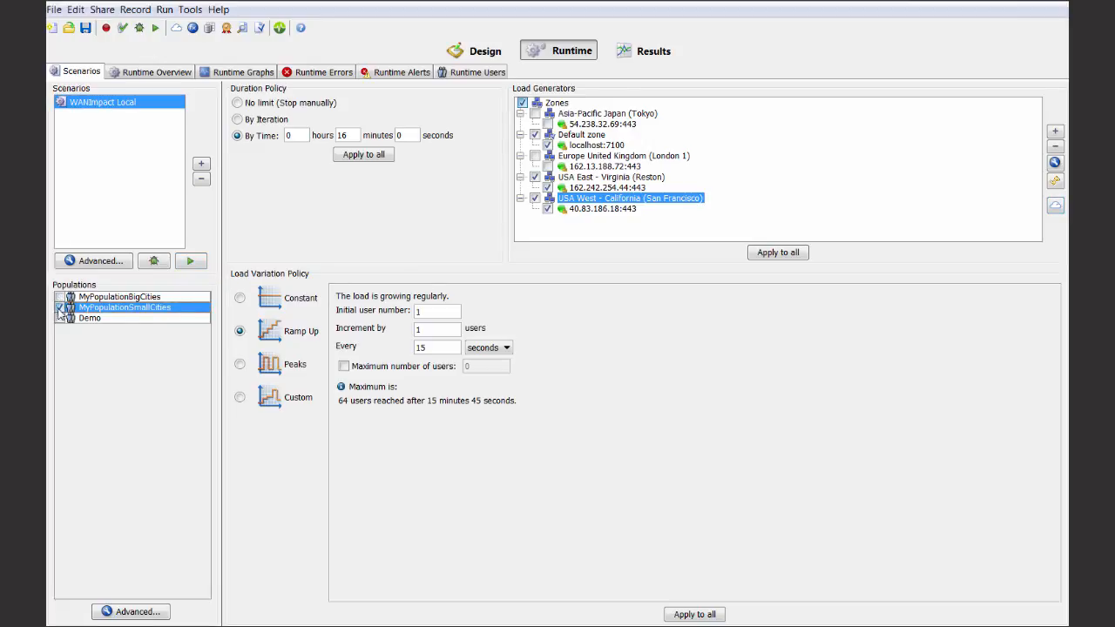
pyautogui.click(59, 308)
pyautogui.click(59, 318)
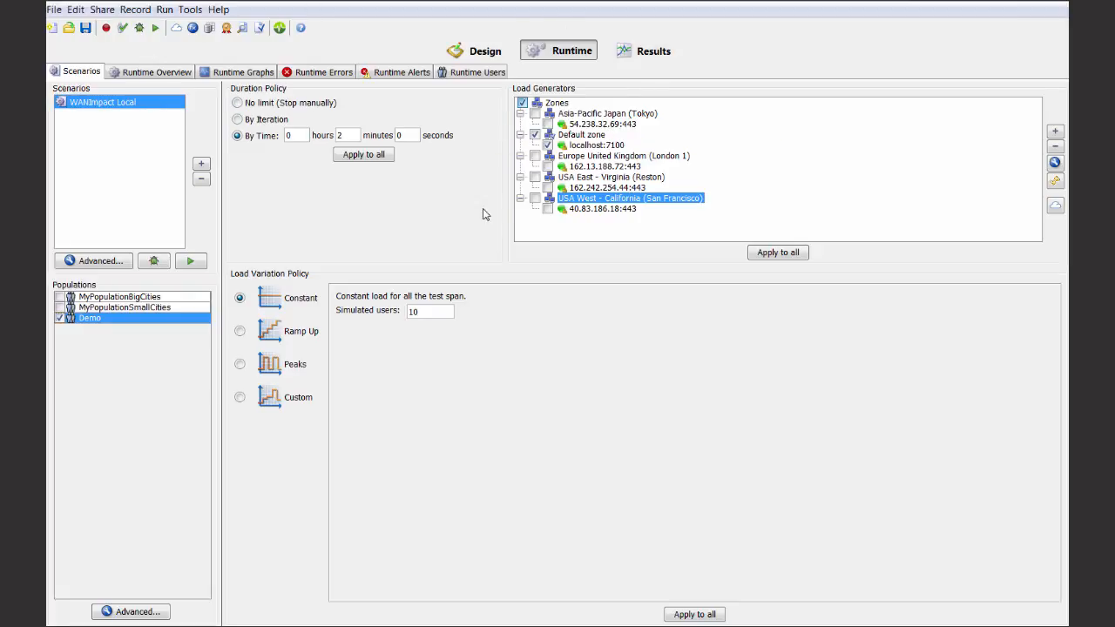
pyautogui.click(193, 261)
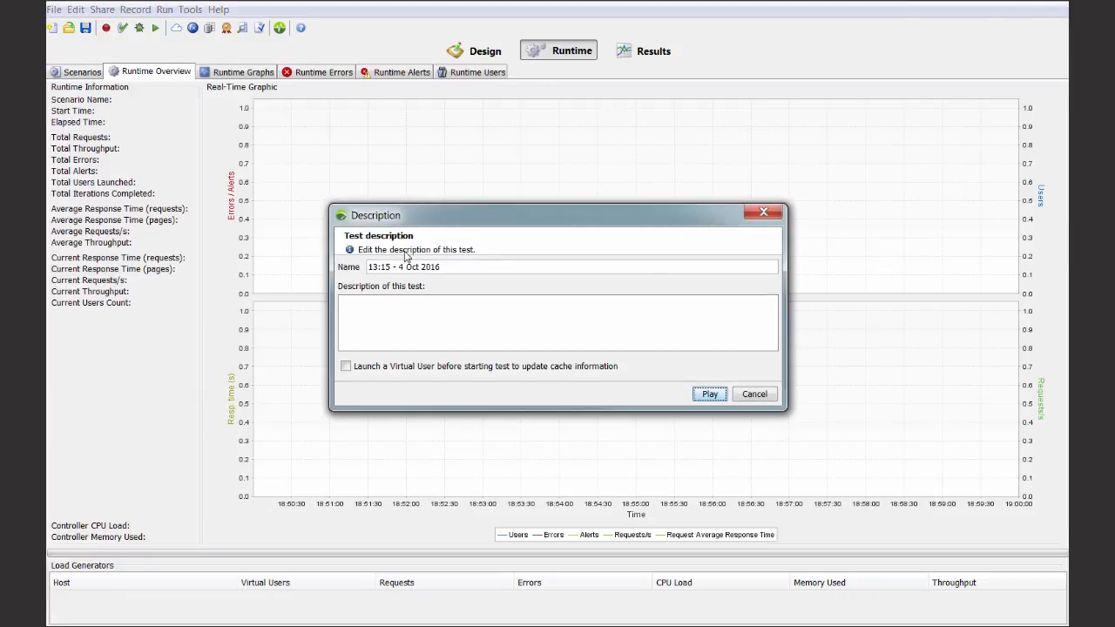
pyautogui.click(717, 397)
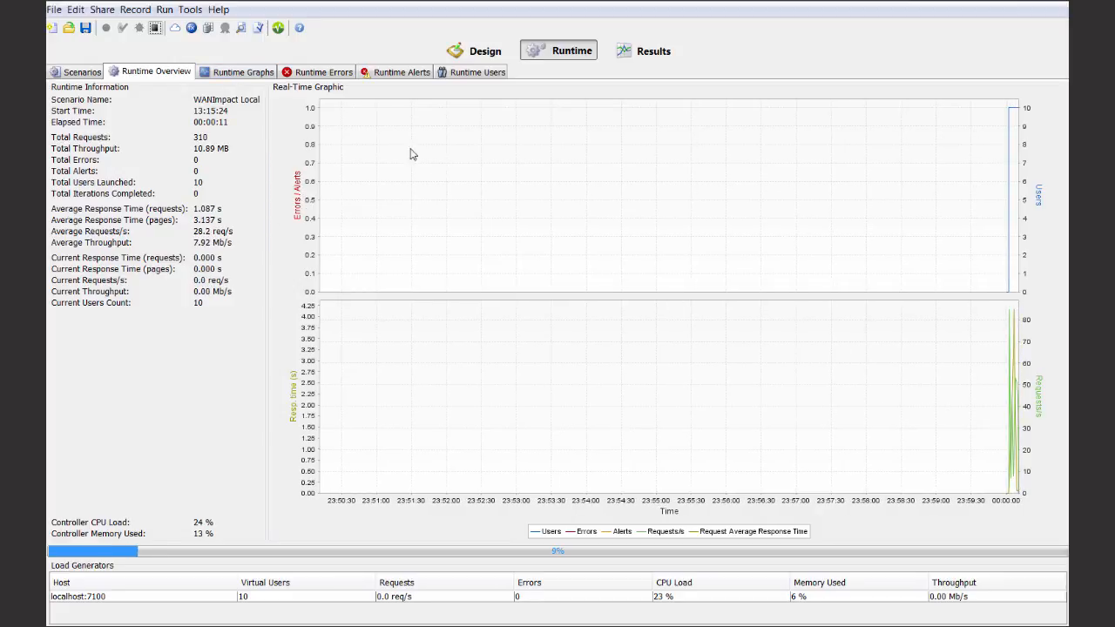
# Add a graph of the average duration of Submit, inside the loop of Build 1's Actions, to the runtime graph board
pyautogui.click(215, 77)
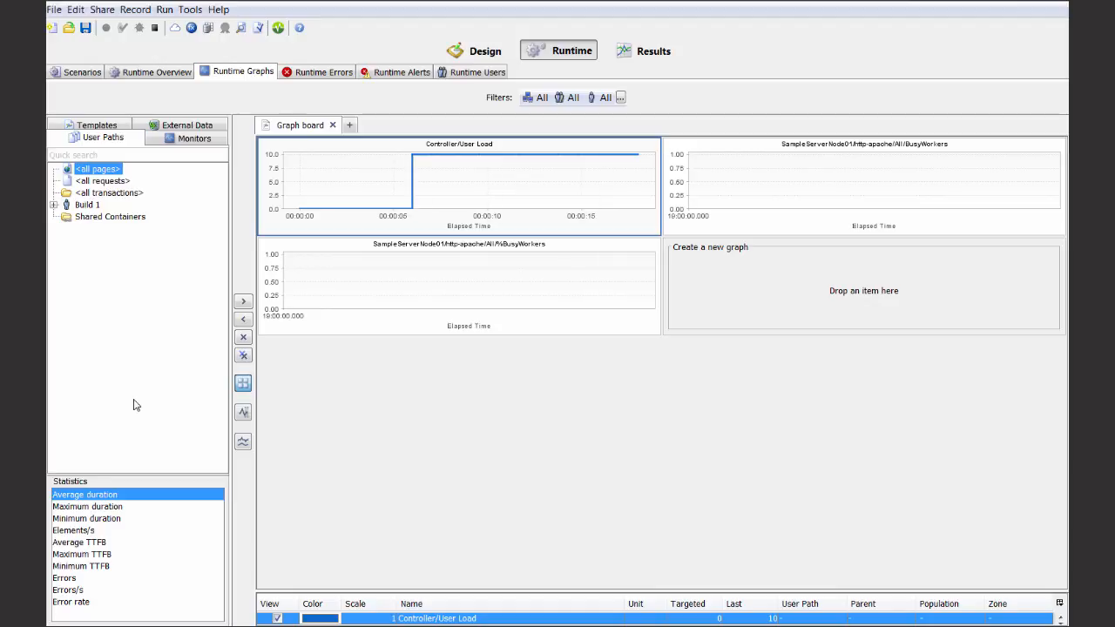
pyautogui.click(102, 127)
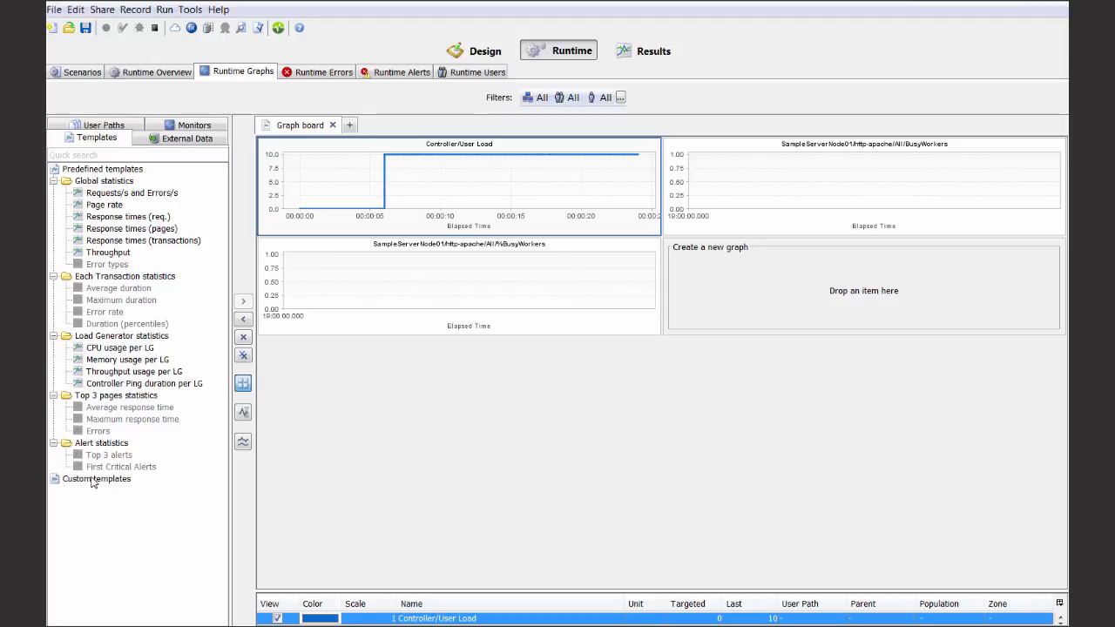
pyautogui.click(95, 126)
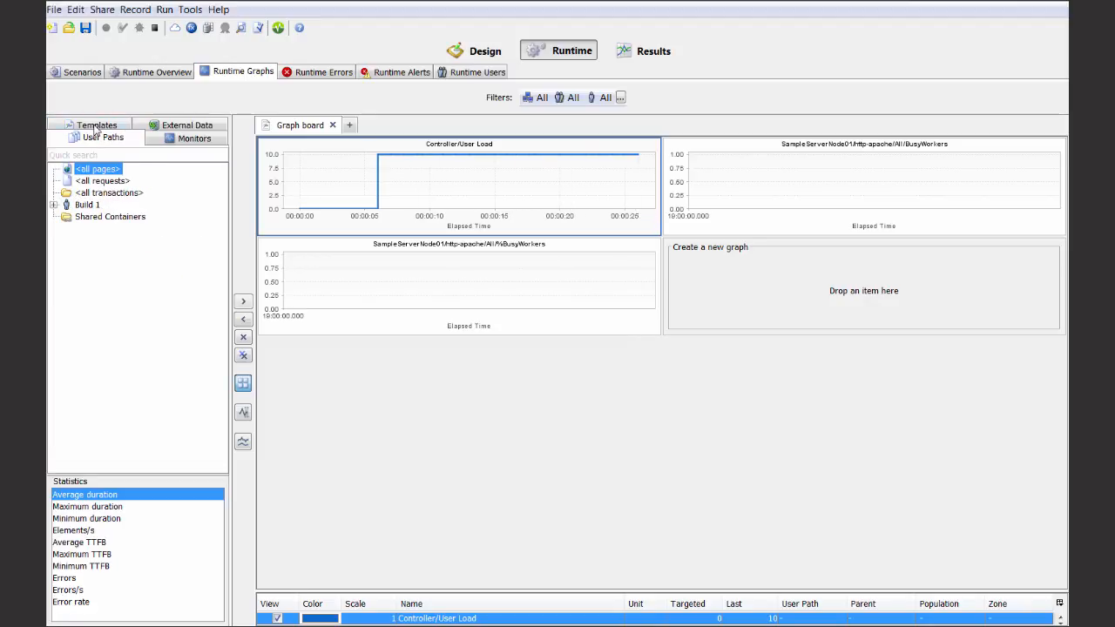
pyautogui.click(53, 205)
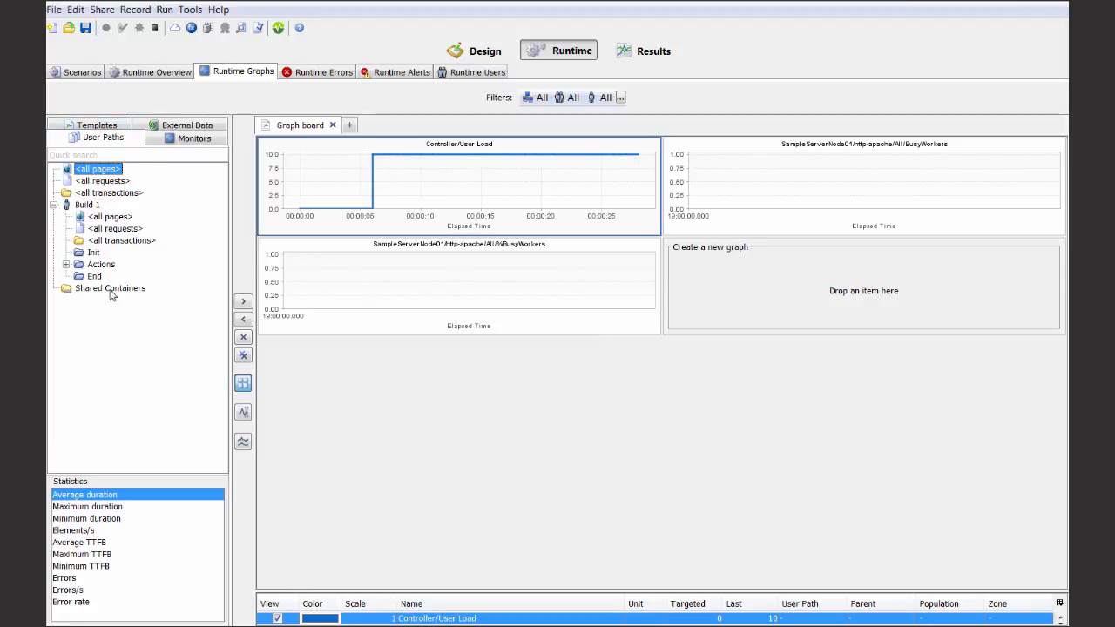
pyautogui.click(67, 264)
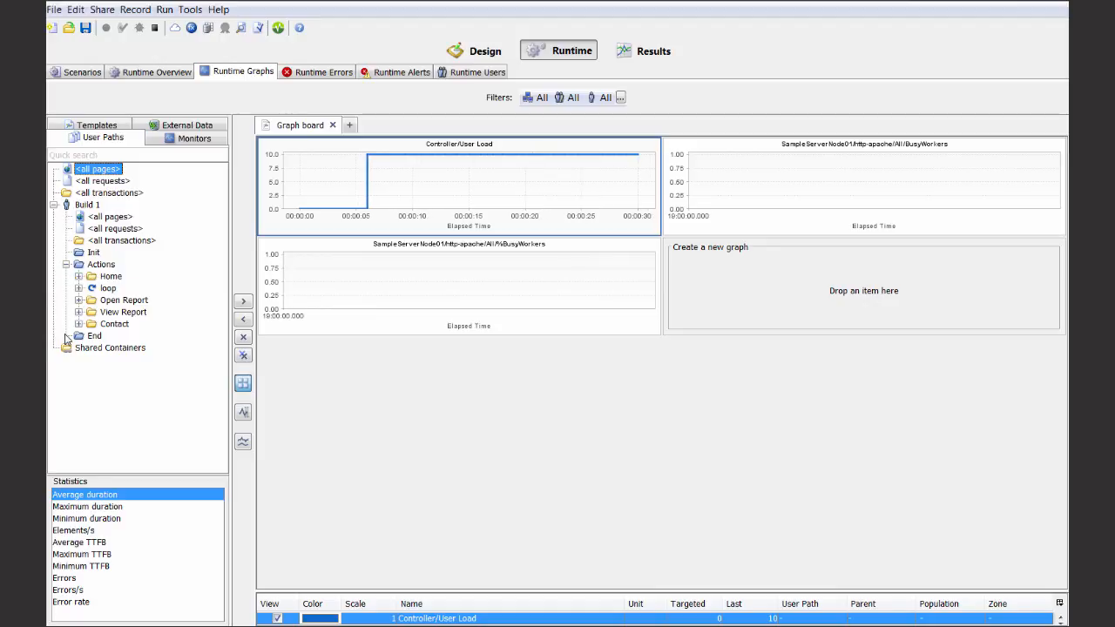
pyautogui.click(79, 288)
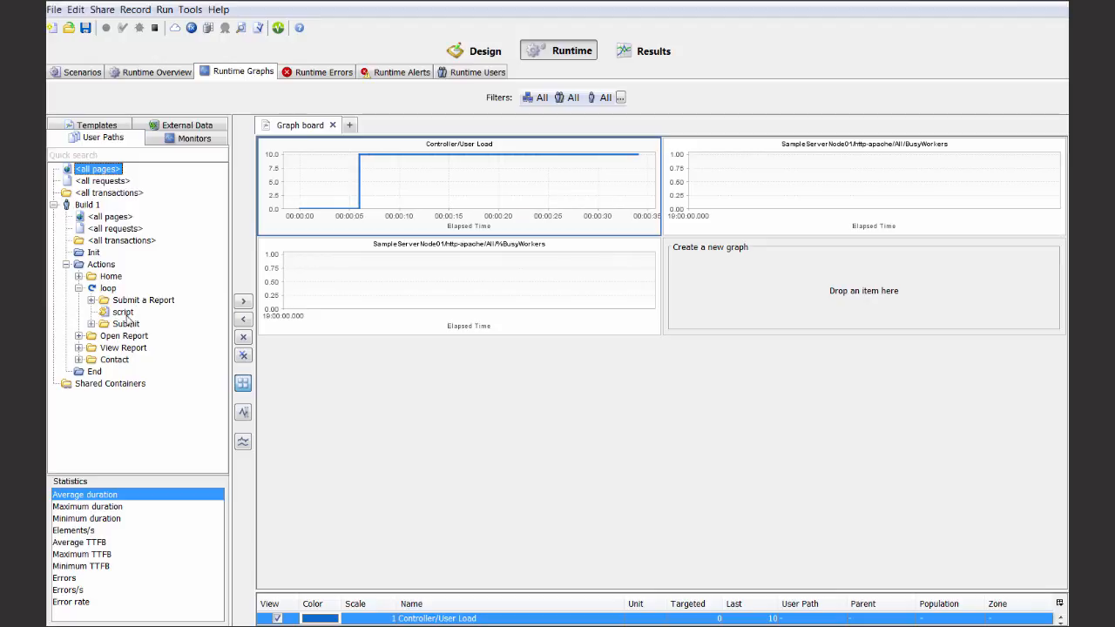
pyautogui.moveTo(124, 327); pyautogui.dragTo(775, 292)
pyautogui.click(828, 312)
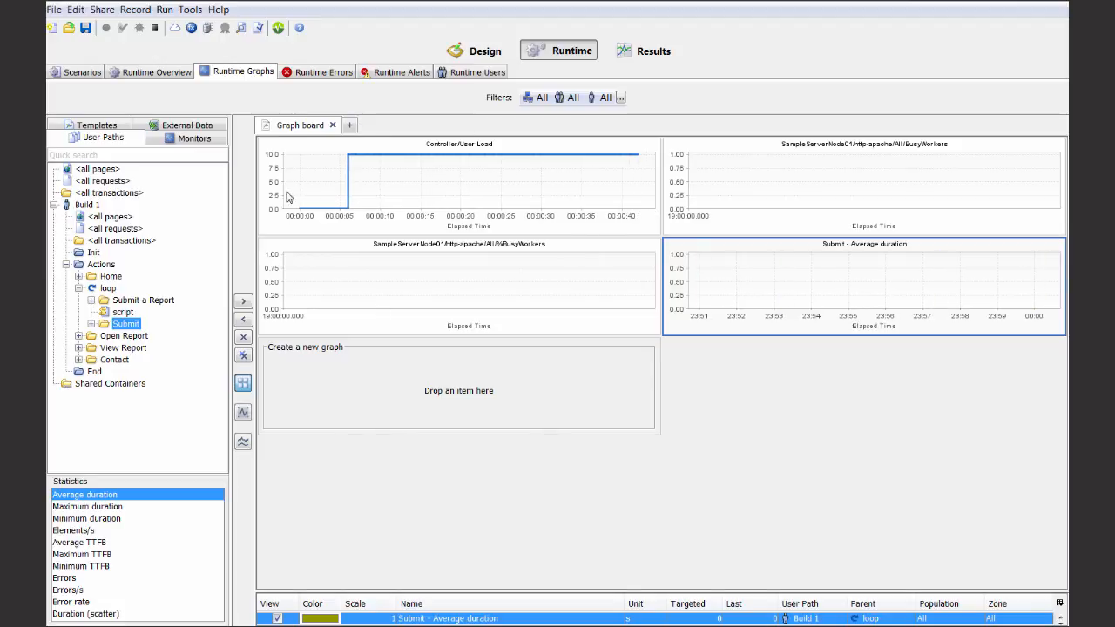
# Examine the running test's errors, alerts and virtual users, including the option for starting additional virtual users
pyautogui.click(321, 77)
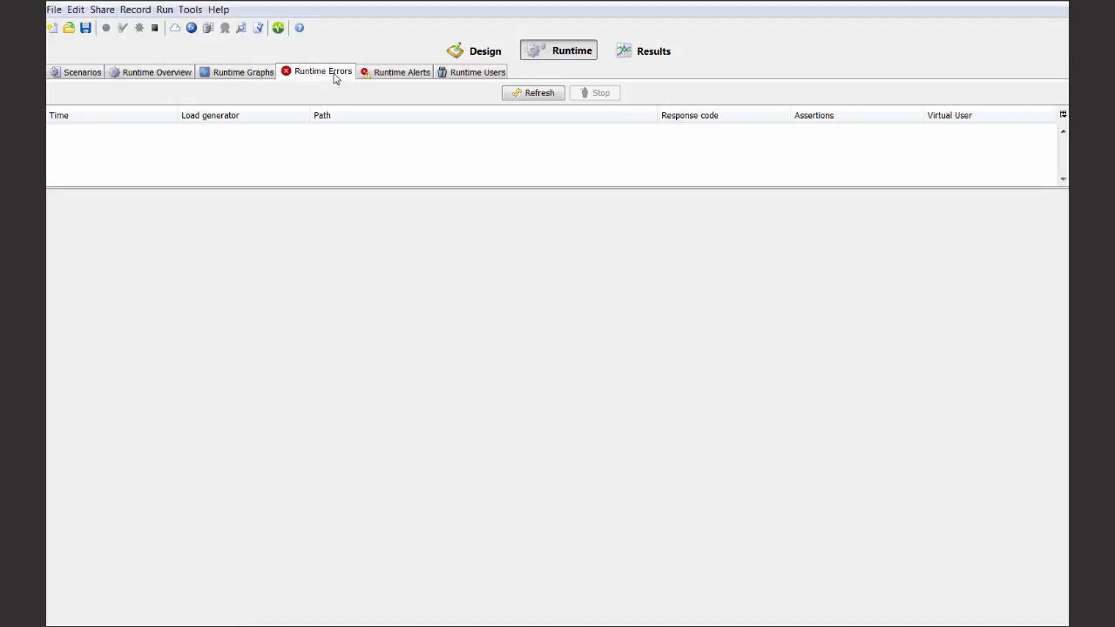
pyautogui.click(397, 75)
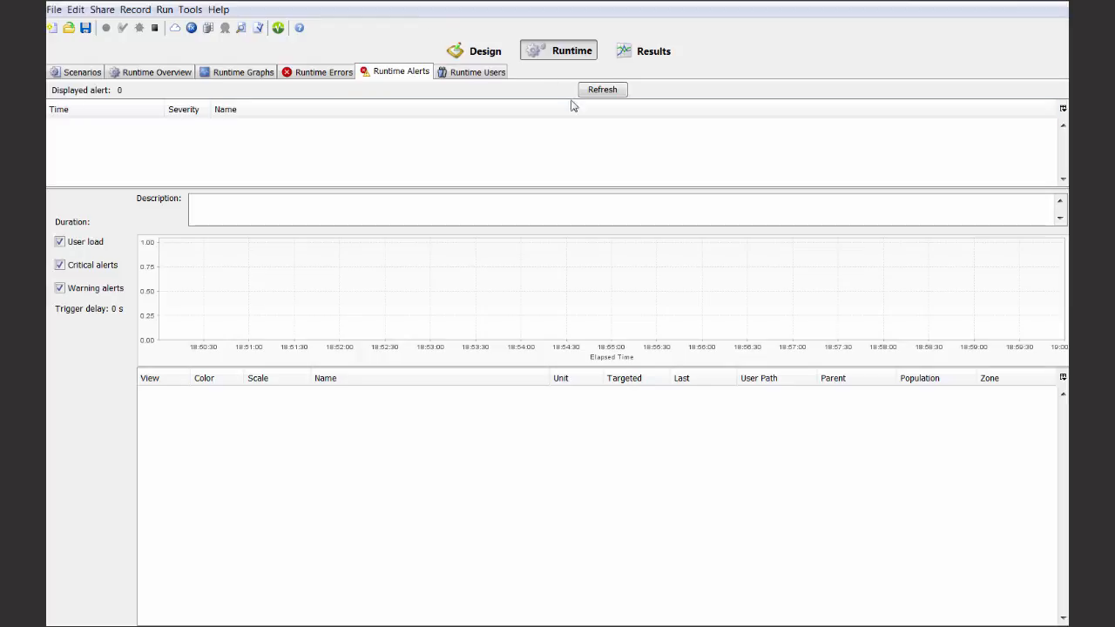
pyautogui.click(478, 73)
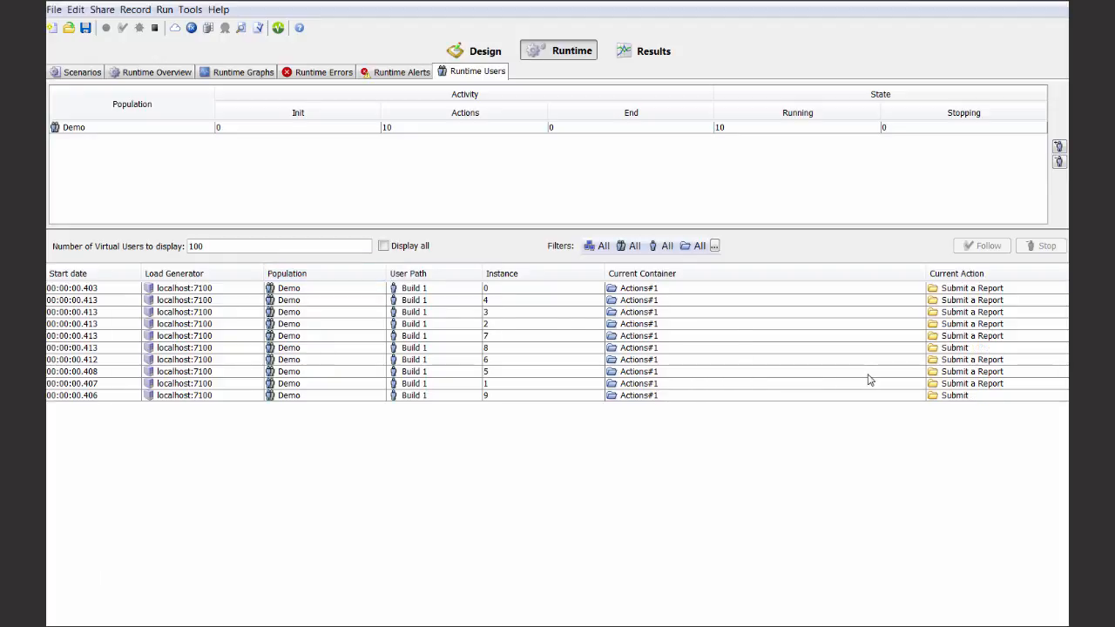
pyautogui.click(1059, 148)
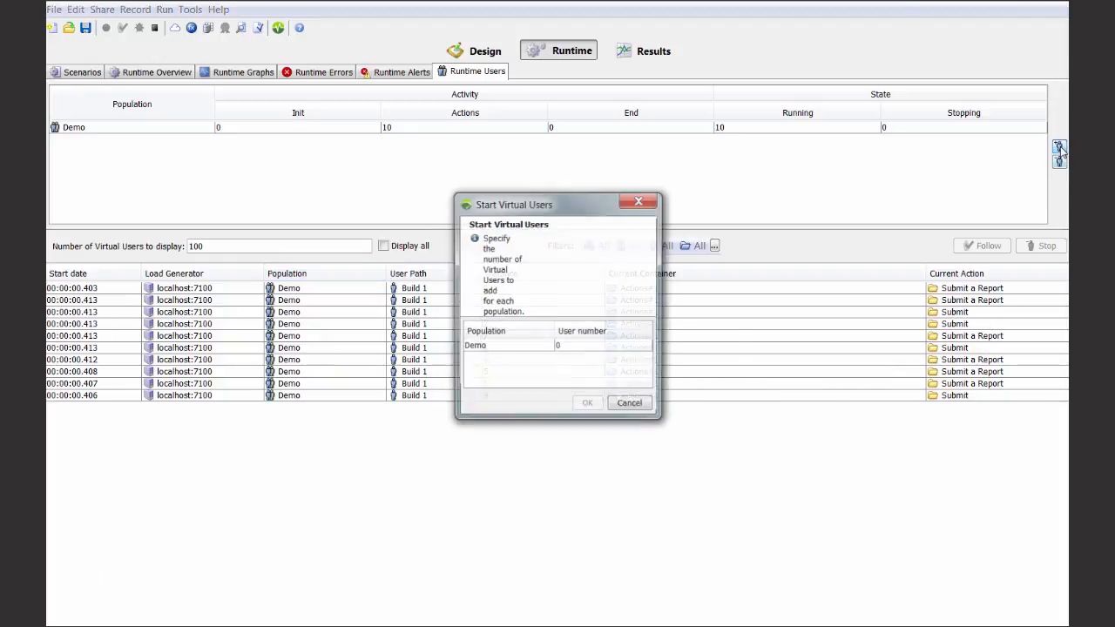
pyautogui.click(629, 402)
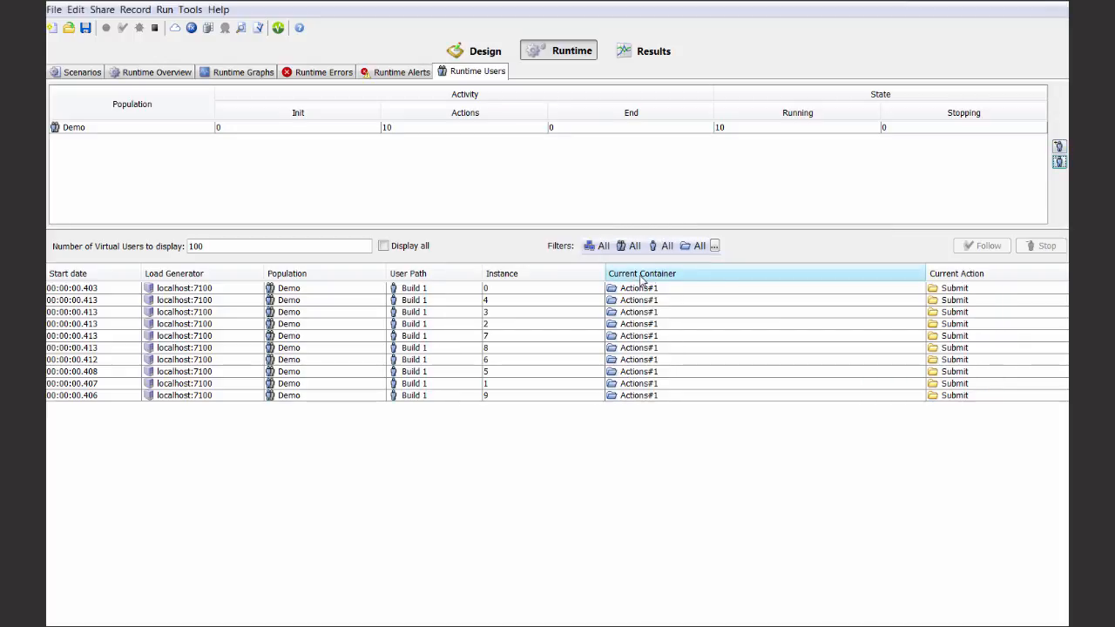
pyautogui.click(719, 290)
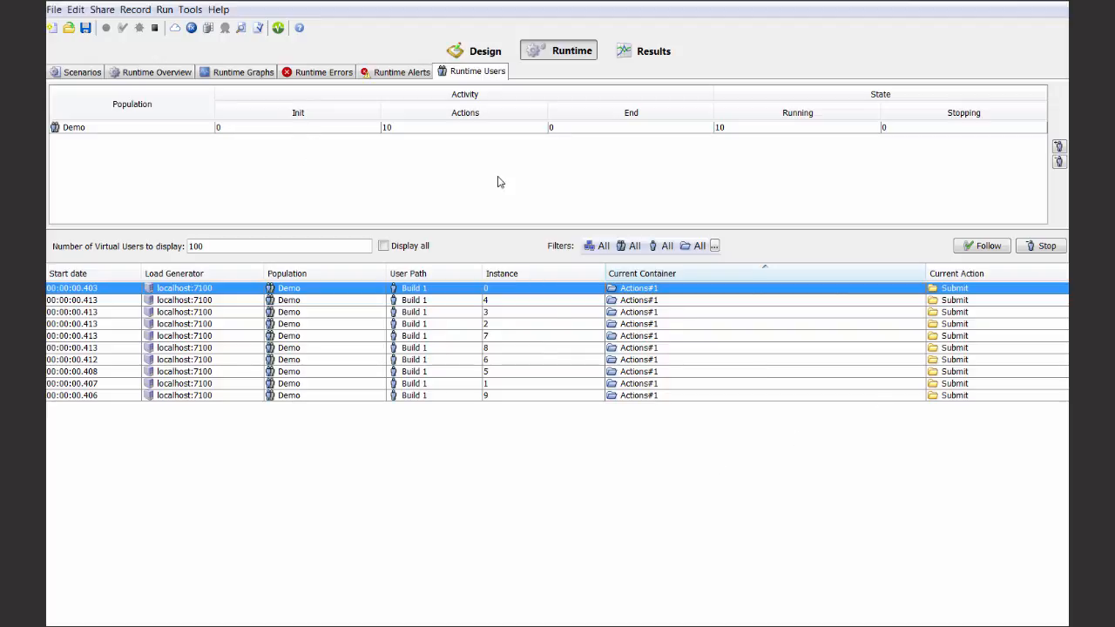
# Open the Server config 1 16:12 - 25 Nov 2015 test results, declining to copy the runtime graph boards to the results section
pyautogui.click(661, 55)
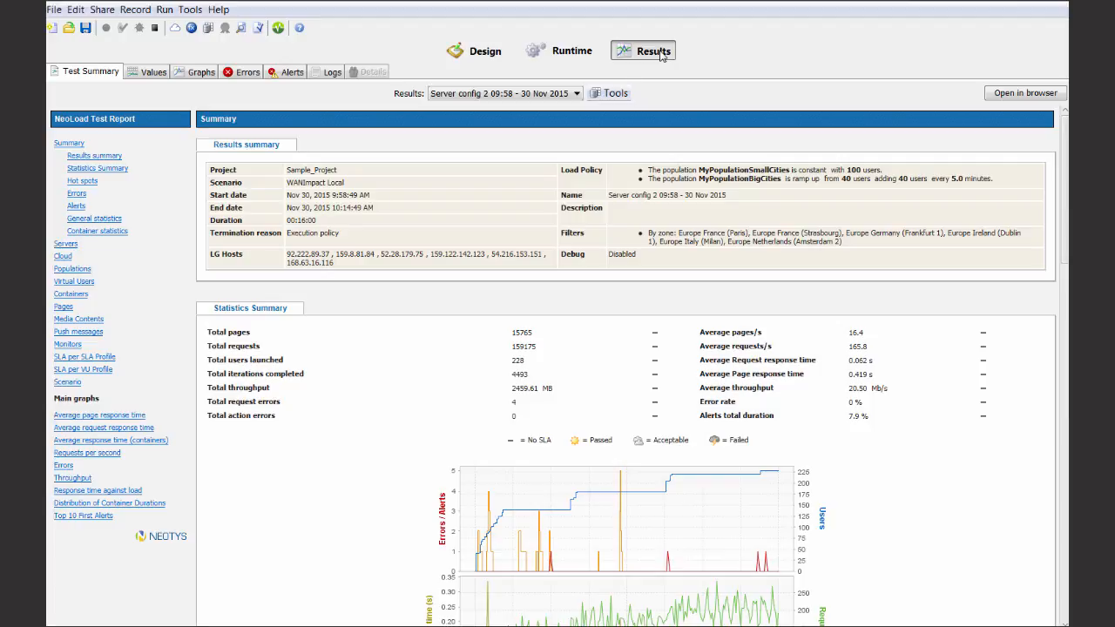
pyautogui.click(506, 94)
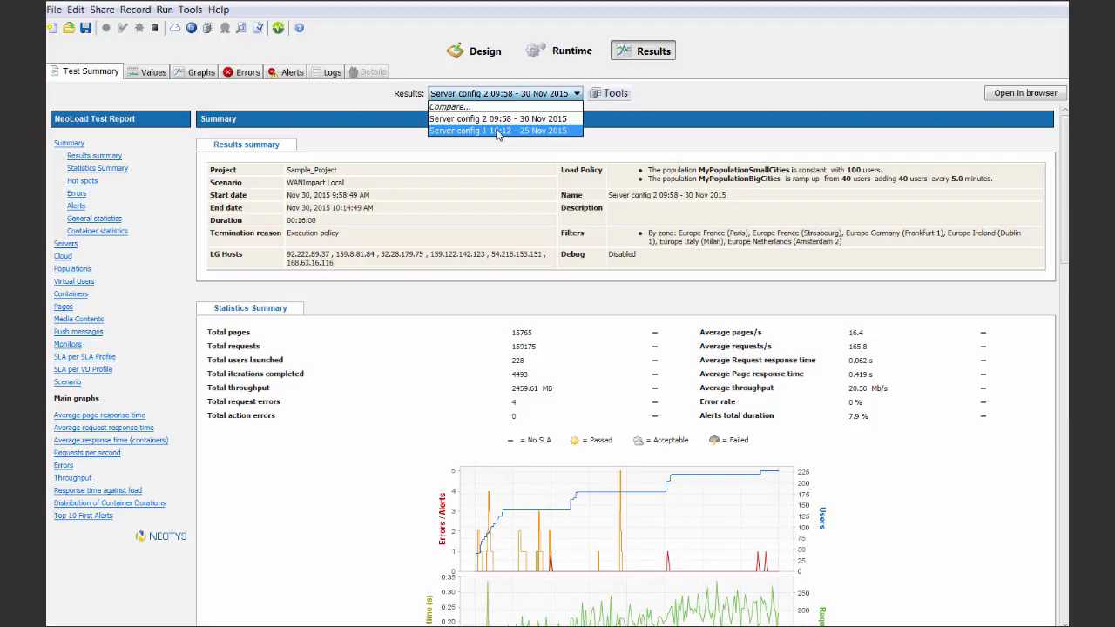
pyautogui.click(498, 131)
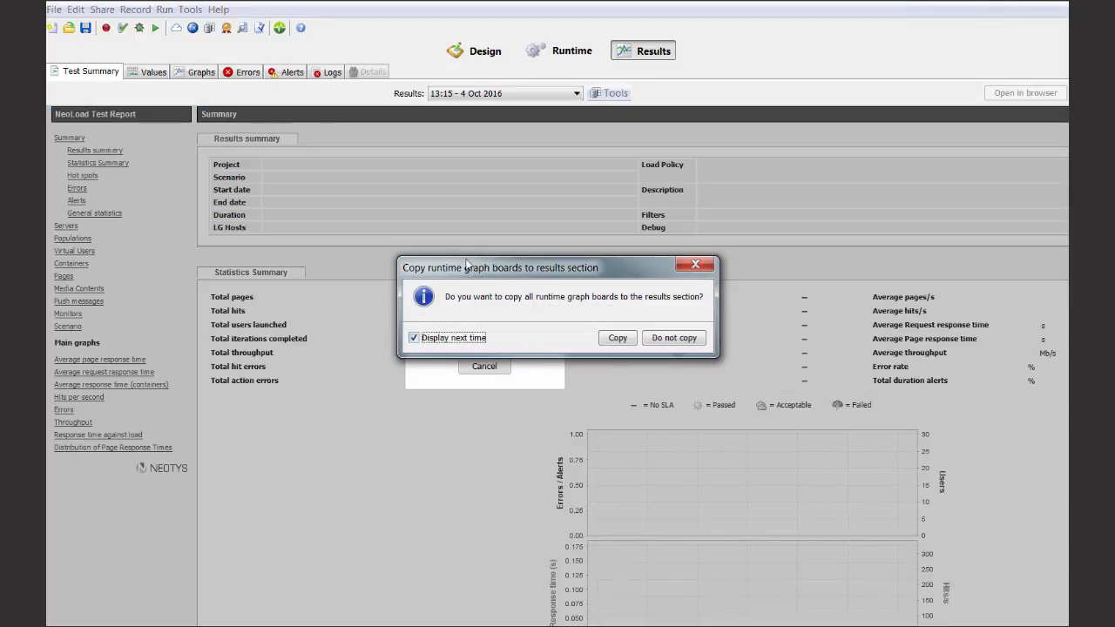
pyautogui.click(668, 340)
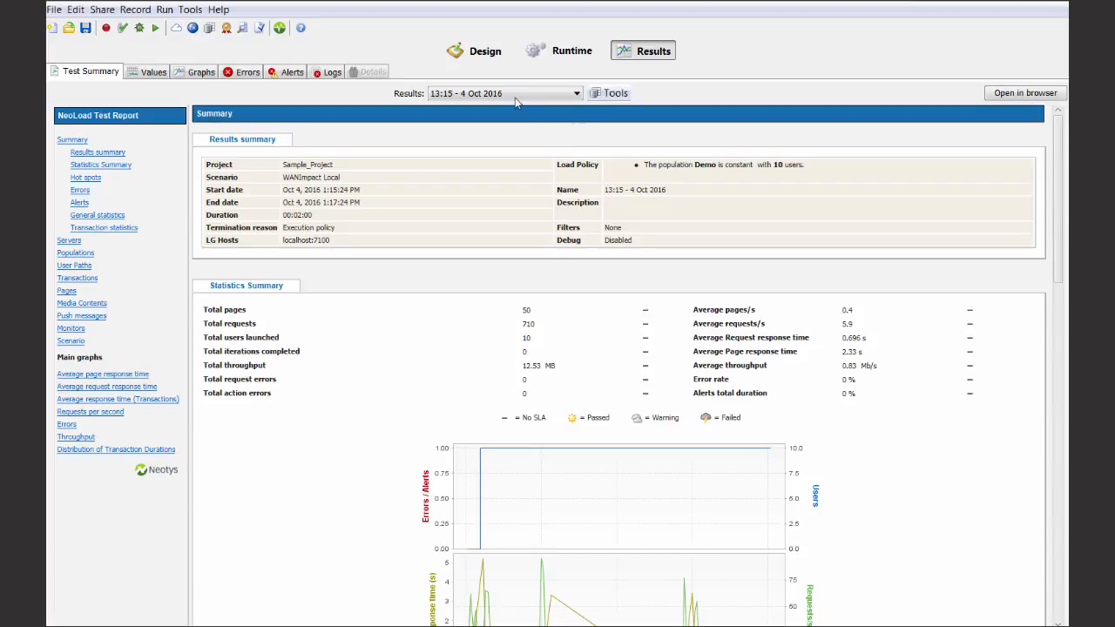
pyautogui.click(516, 102)
pyautogui.click(489, 144)
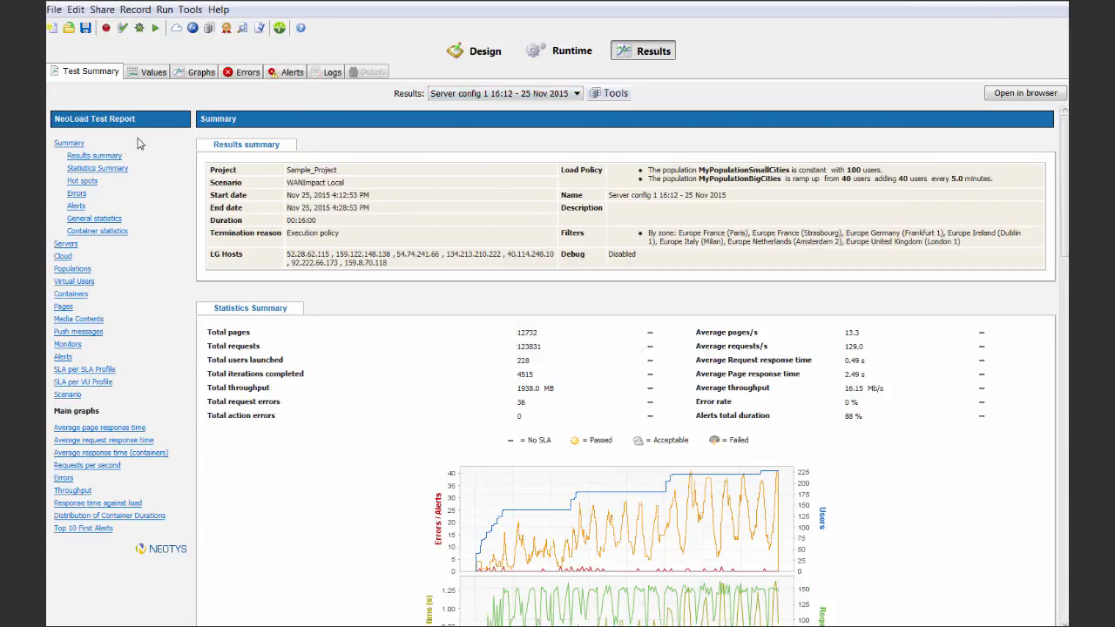
# Examine the report's results summary, hot spots, cloud map details for London and Milan, and SLA per VU Profile
pyautogui.click(96, 156)
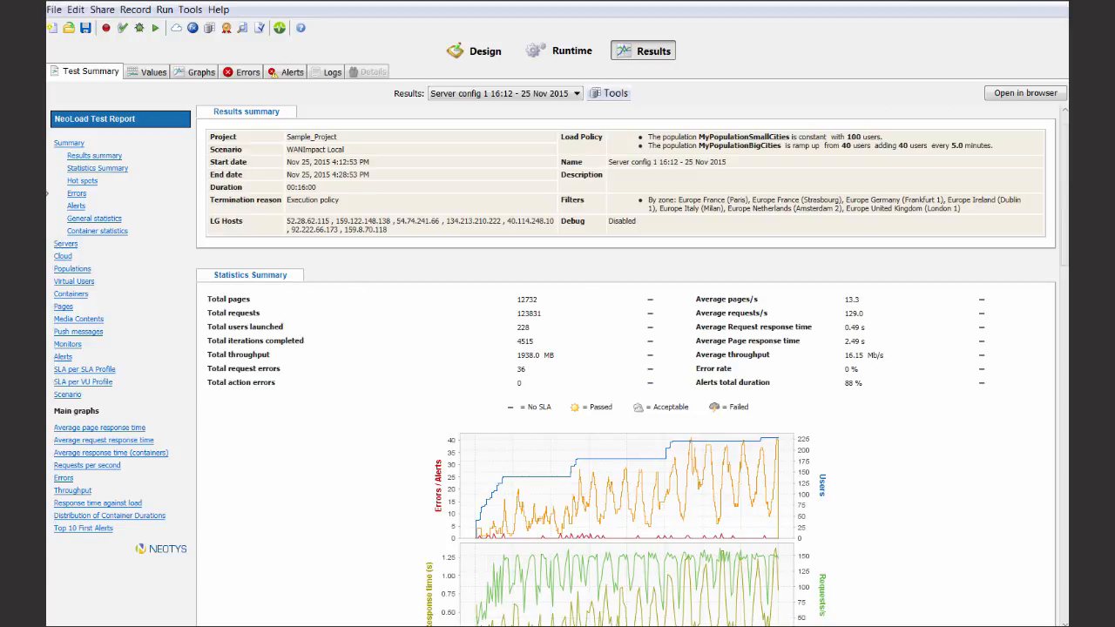
pyautogui.click(85, 182)
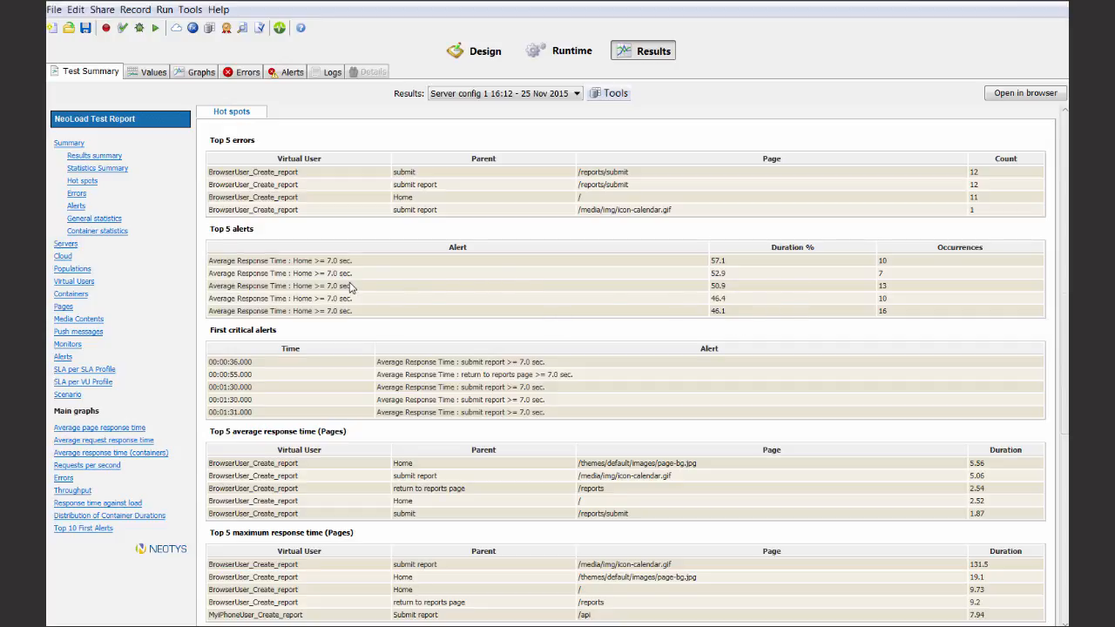
pyautogui.click(64, 257)
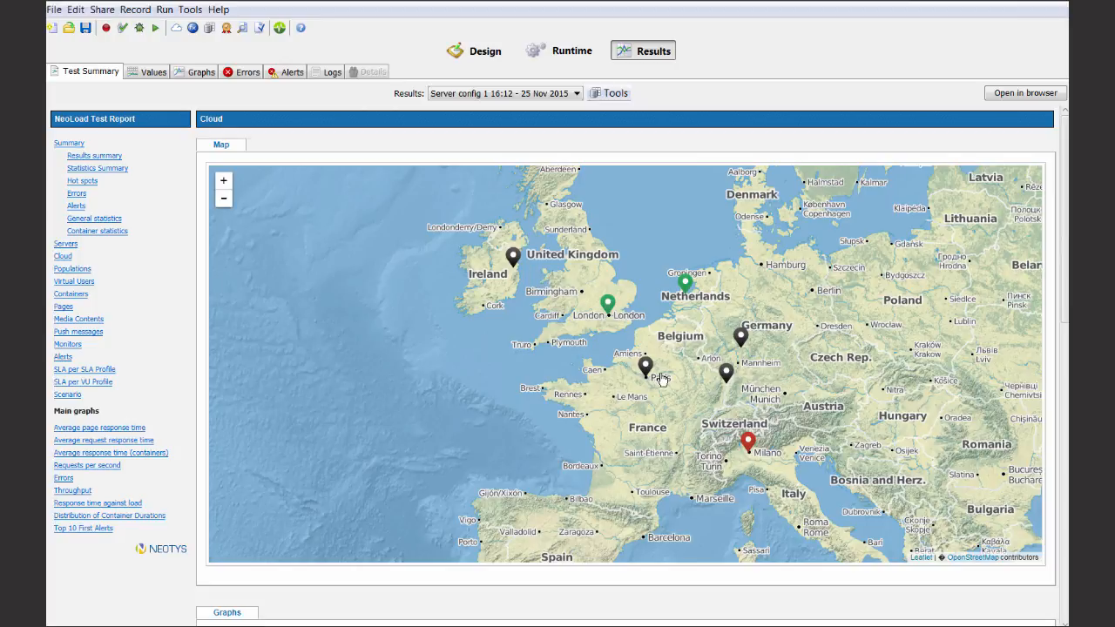
pyautogui.click(608, 304)
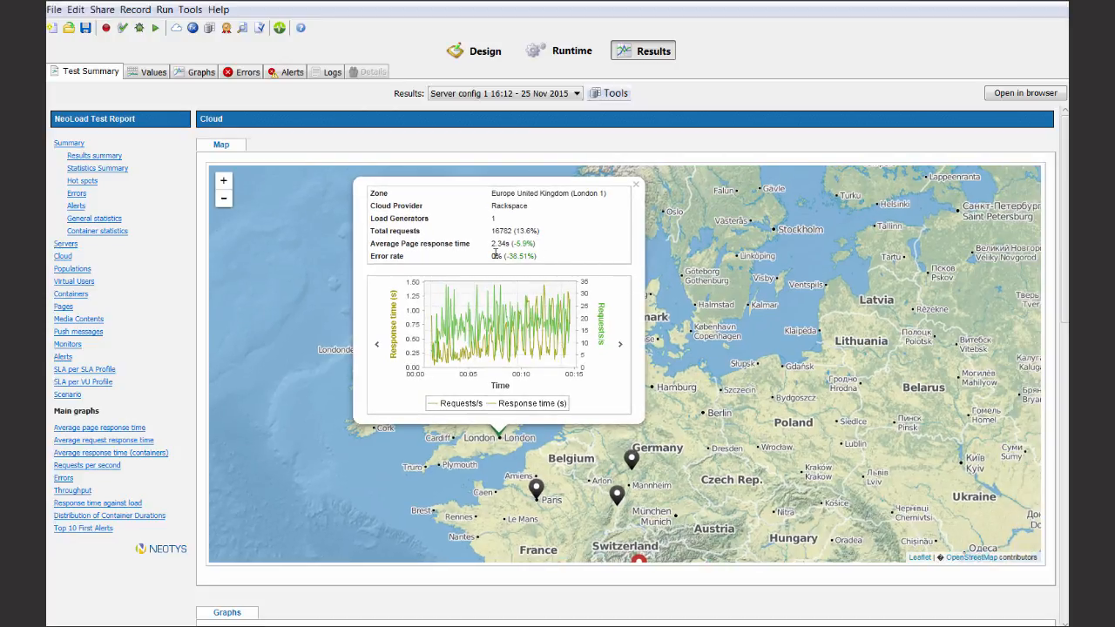
pyautogui.click(639, 560)
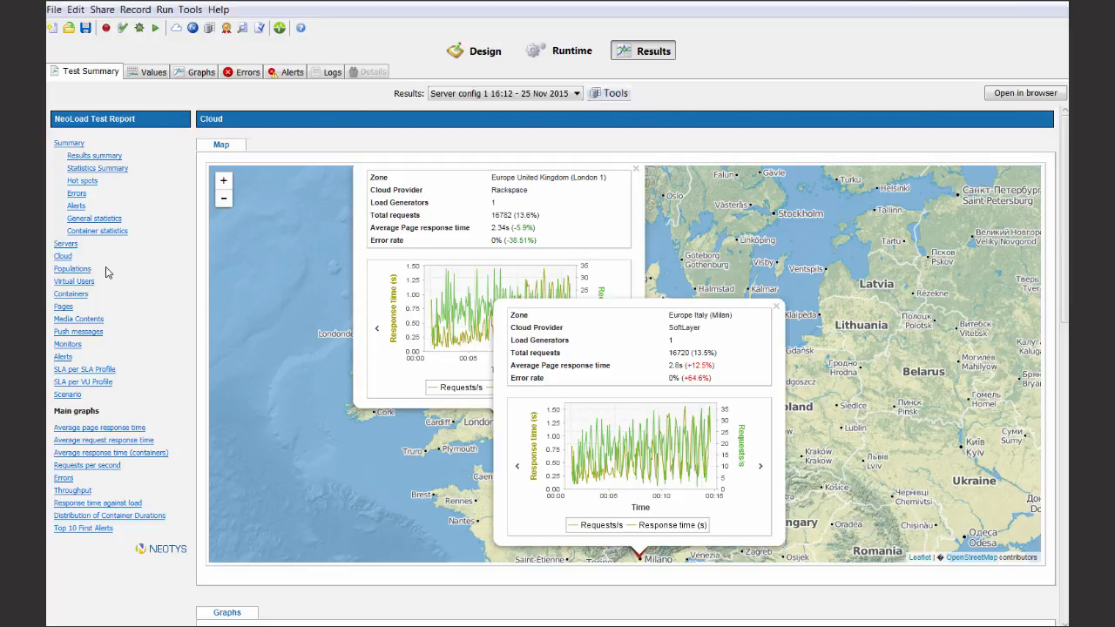
pyautogui.click(75, 383)
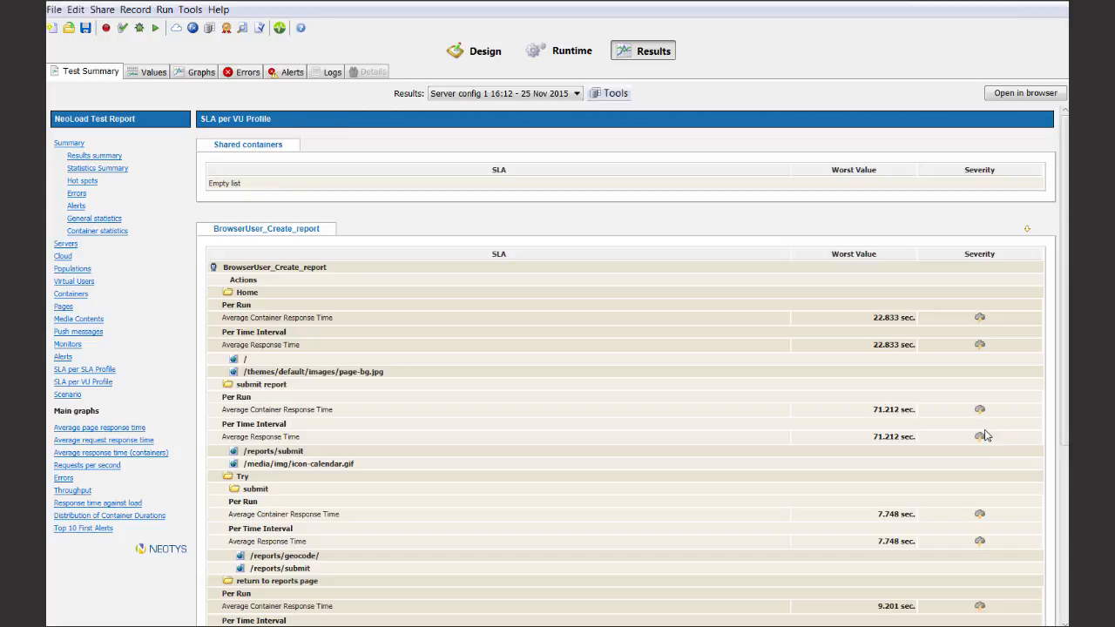
# Show the result values as a tree and examine the BrowserUser_Create_report actions down to the contents of try_submitreport
pyautogui.click(144, 73)
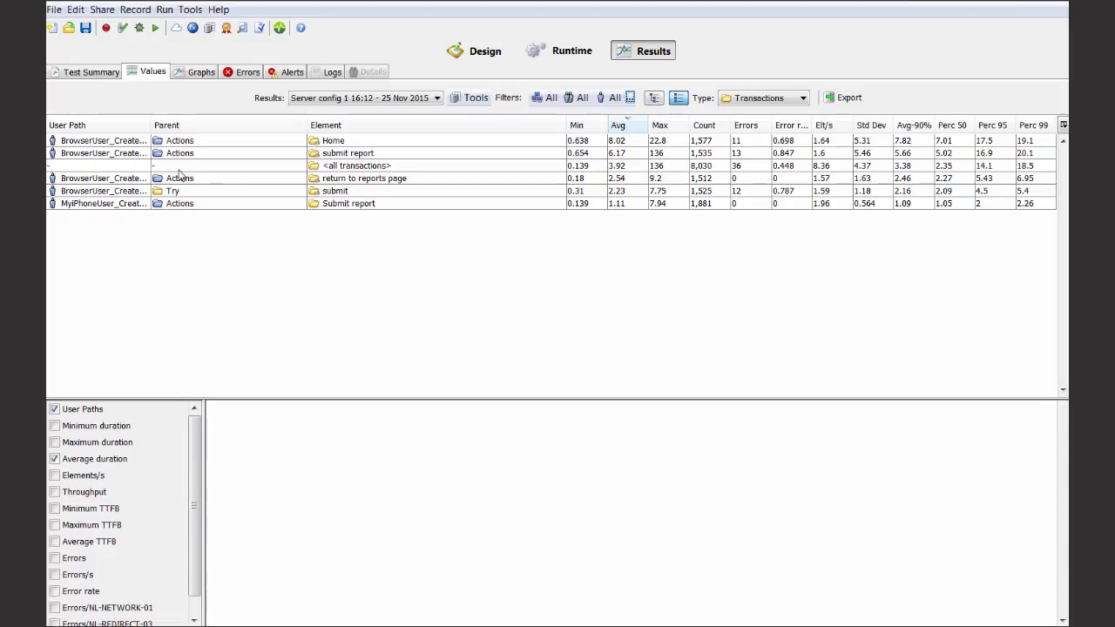
pyautogui.click(654, 98)
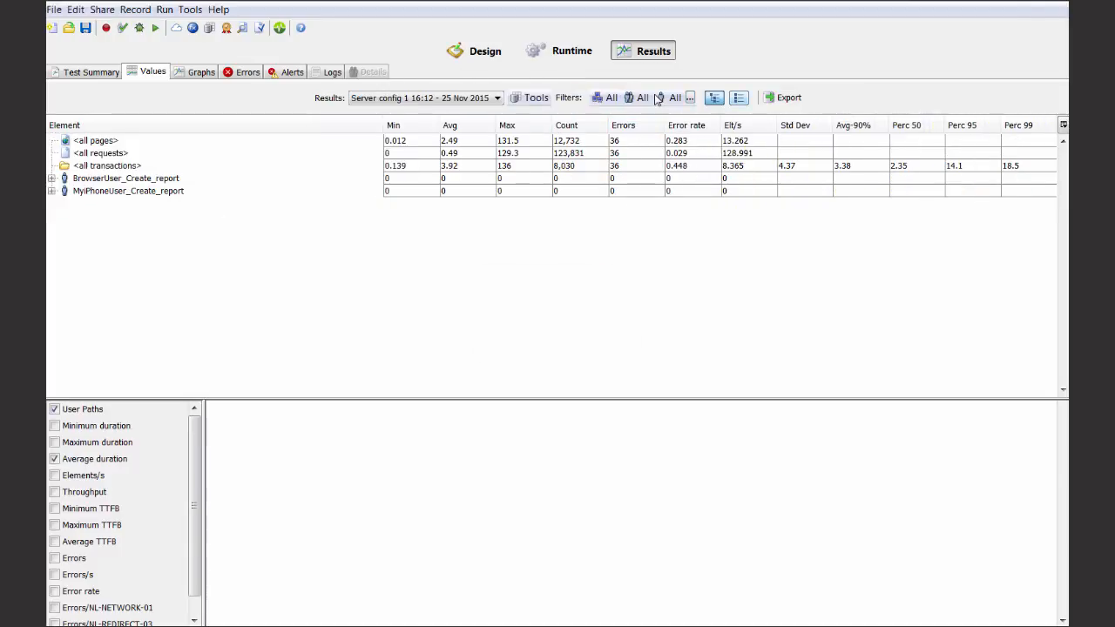
pyautogui.click(51, 178)
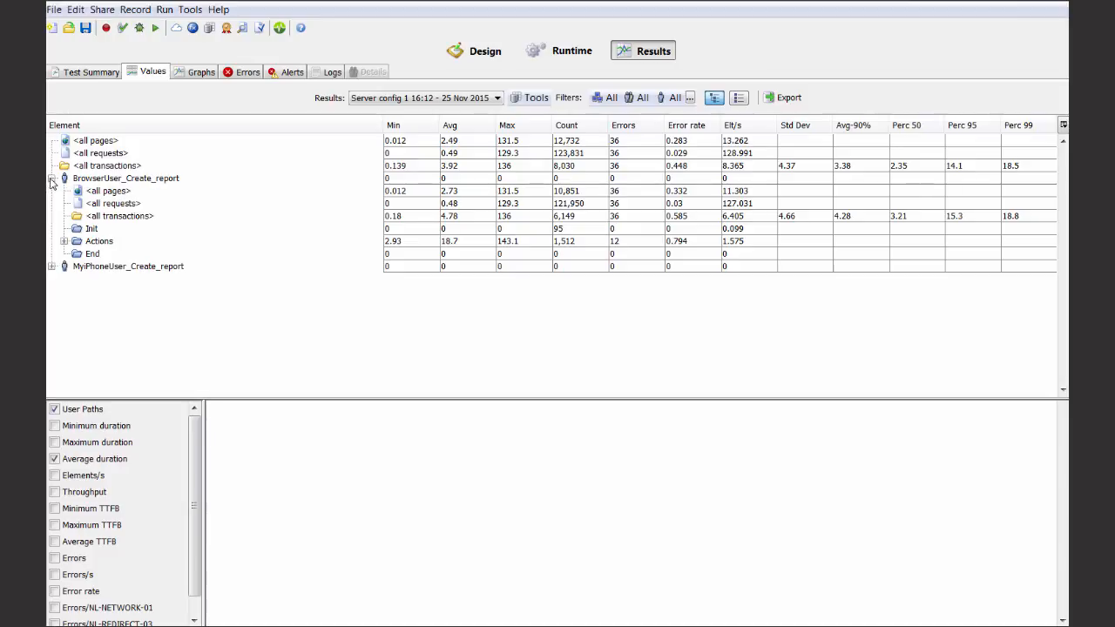
pyautogui.click(63, 241)
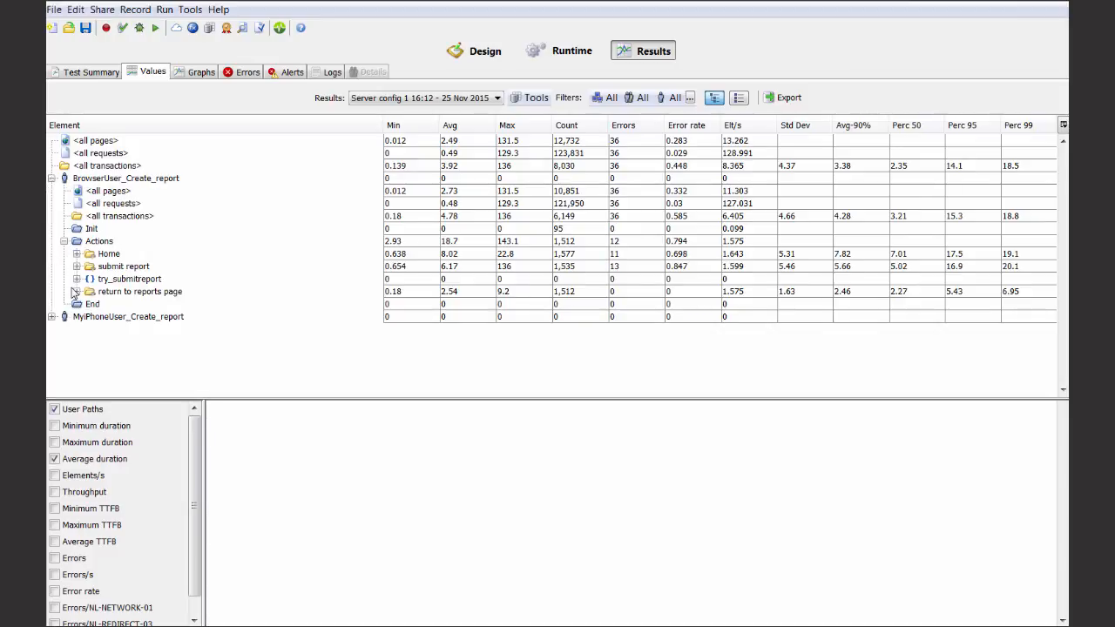
pyautogui.click(76, 280)
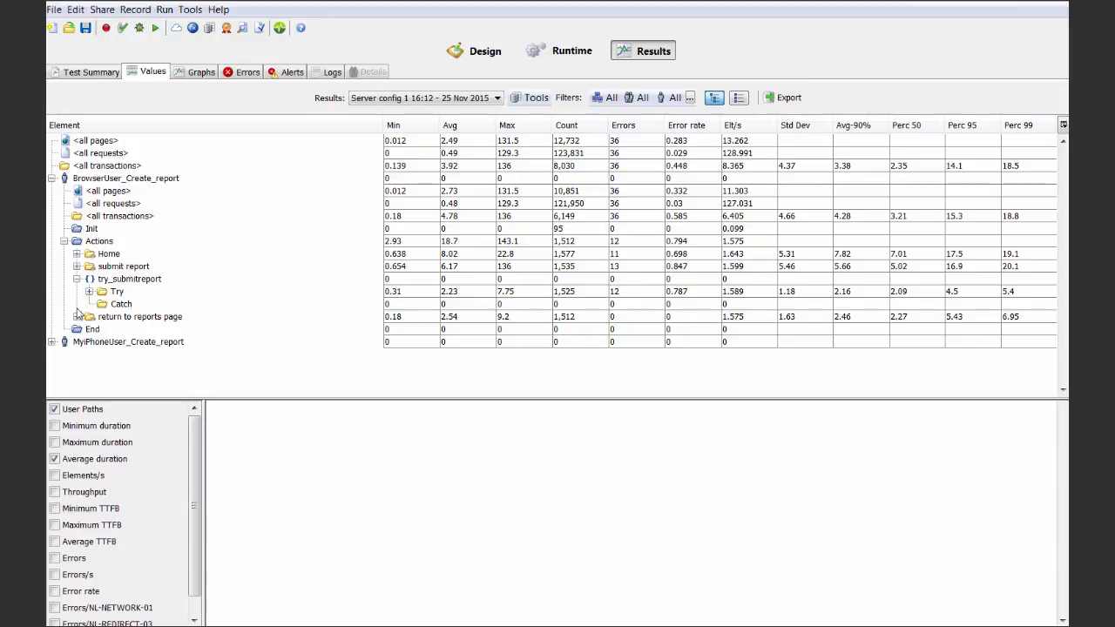
# Examine the submit transaction under Try in a graph of its average duration, temporarily adding its Elements/s curve
pyautogui.click(89, 292)
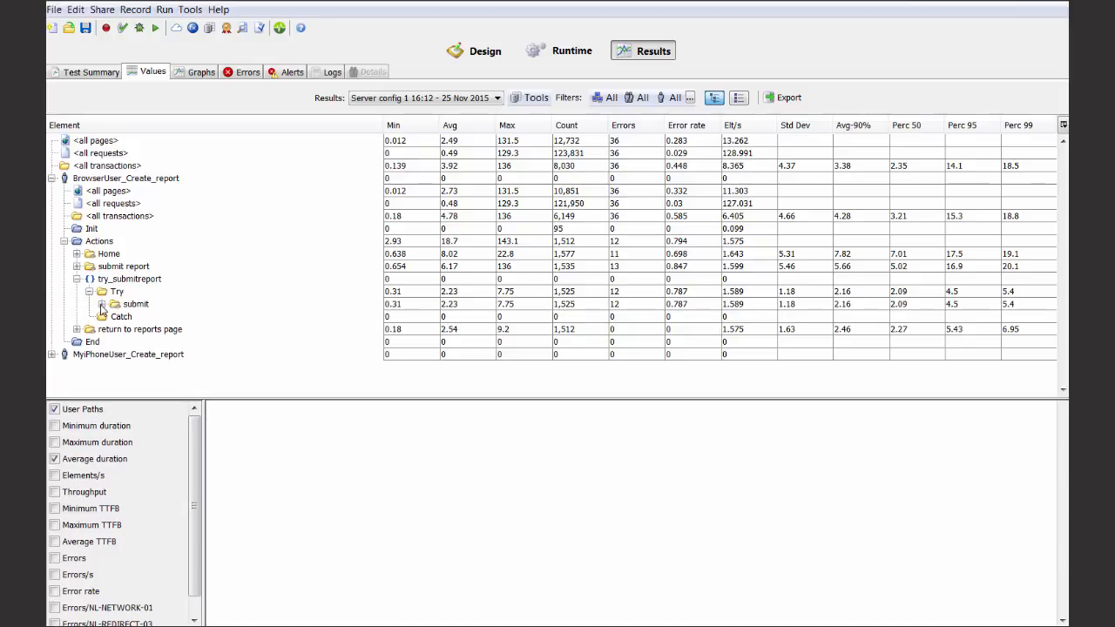
pyautogui.click(140, 305)
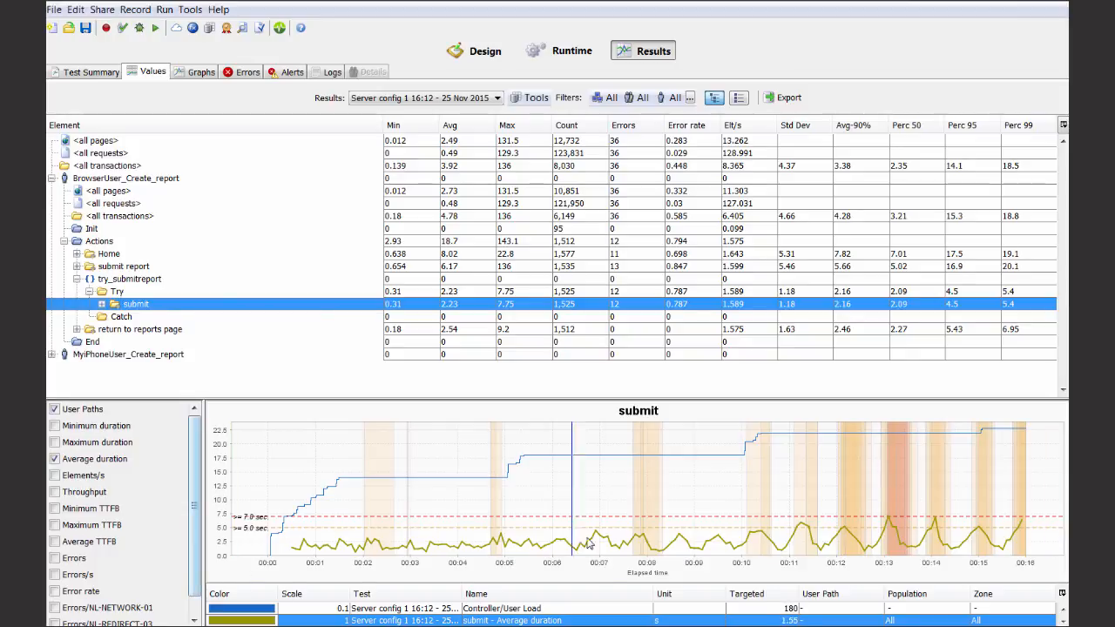
pyautogui.click(88, 476)
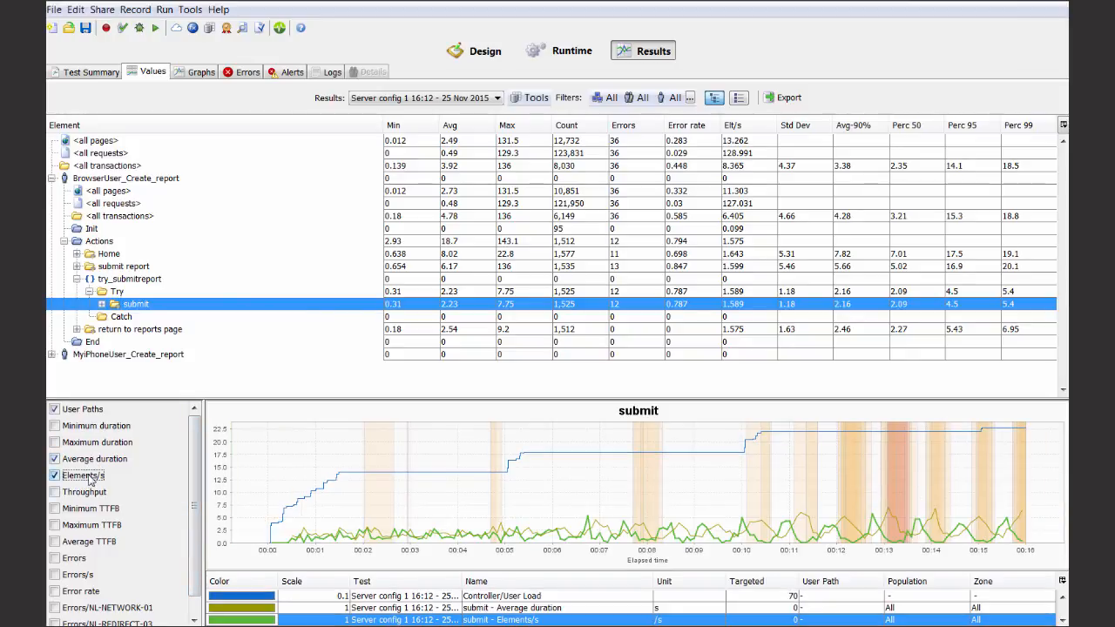
pyautogui.click(91, 478)
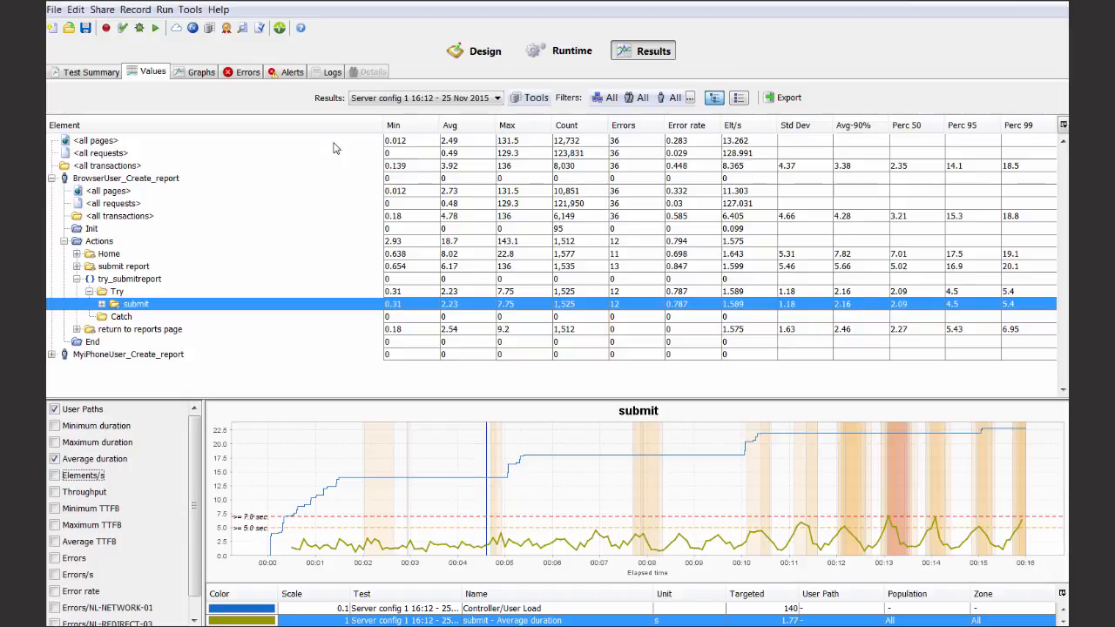
# Create a new results graph board, add the predefined Requests/s and Errors/s graph from Global statistics and enlarge it
pyautogui.click(196, 77)
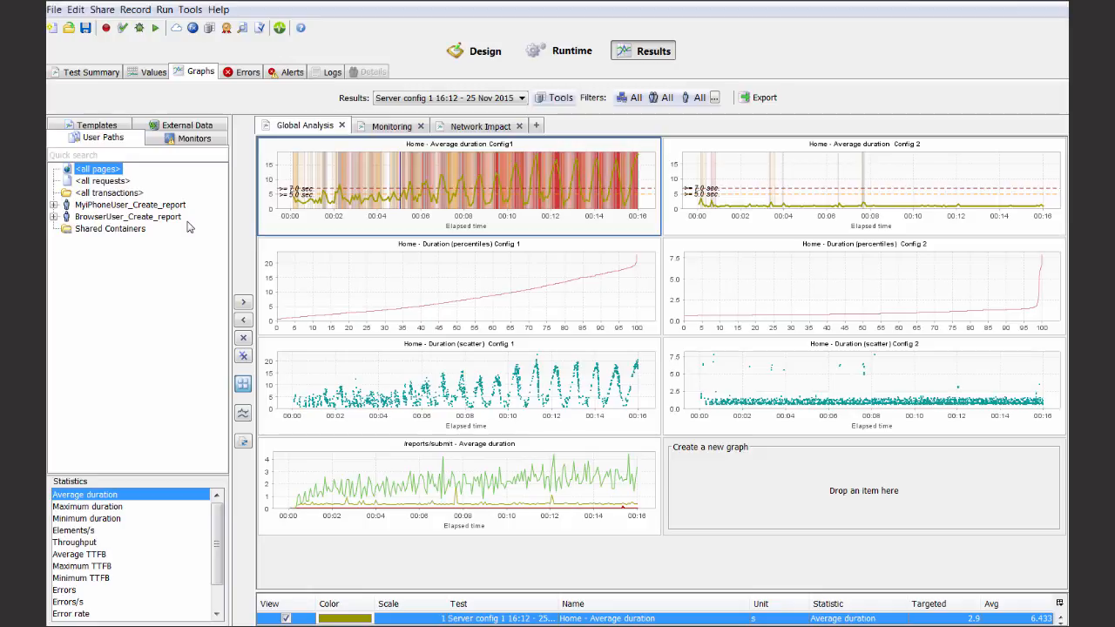
pyautogui.click(536, 125)
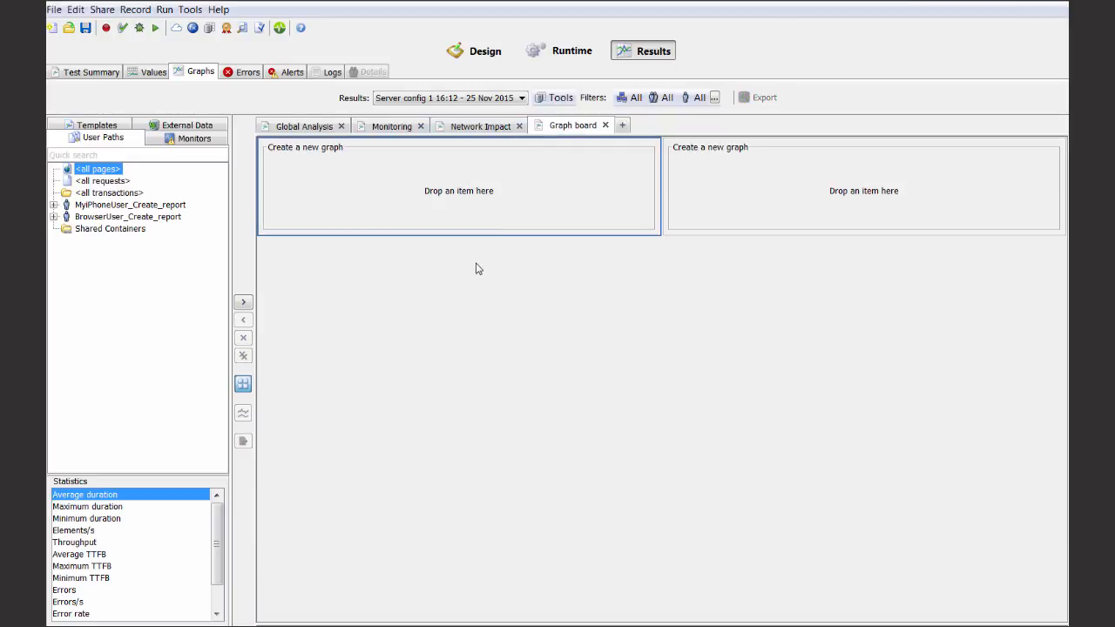
pyautogui.click(87, 128)
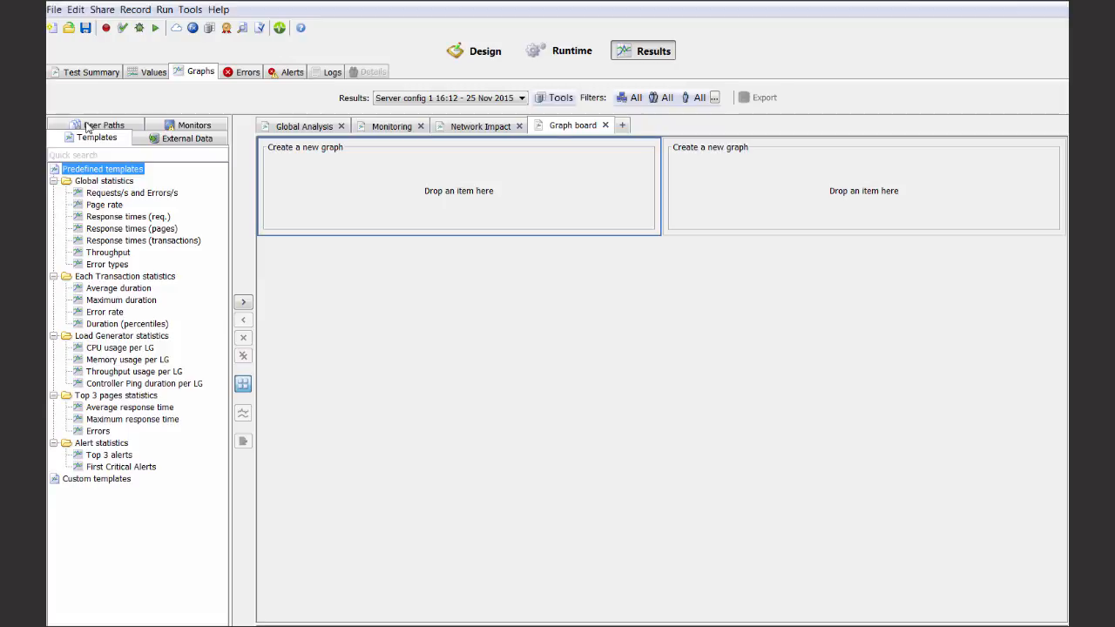
pyautogui.click(114, 193)
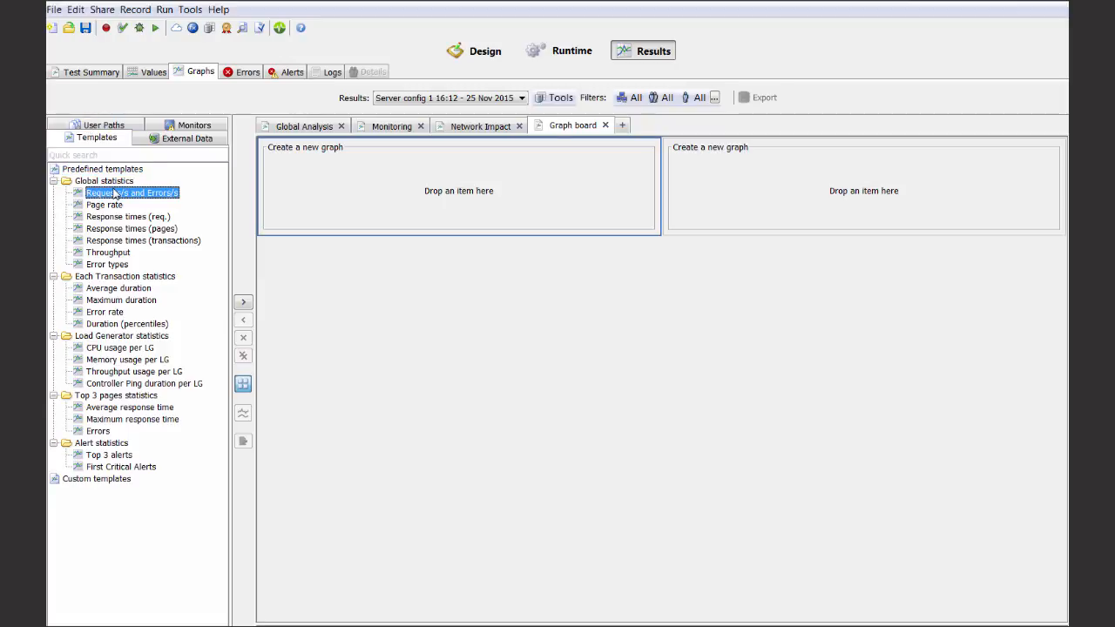
pyautogui.moveTo(114, 193); pyautogui.dragTo(559, 193)
pyautogui.doubleClick(559, 193)
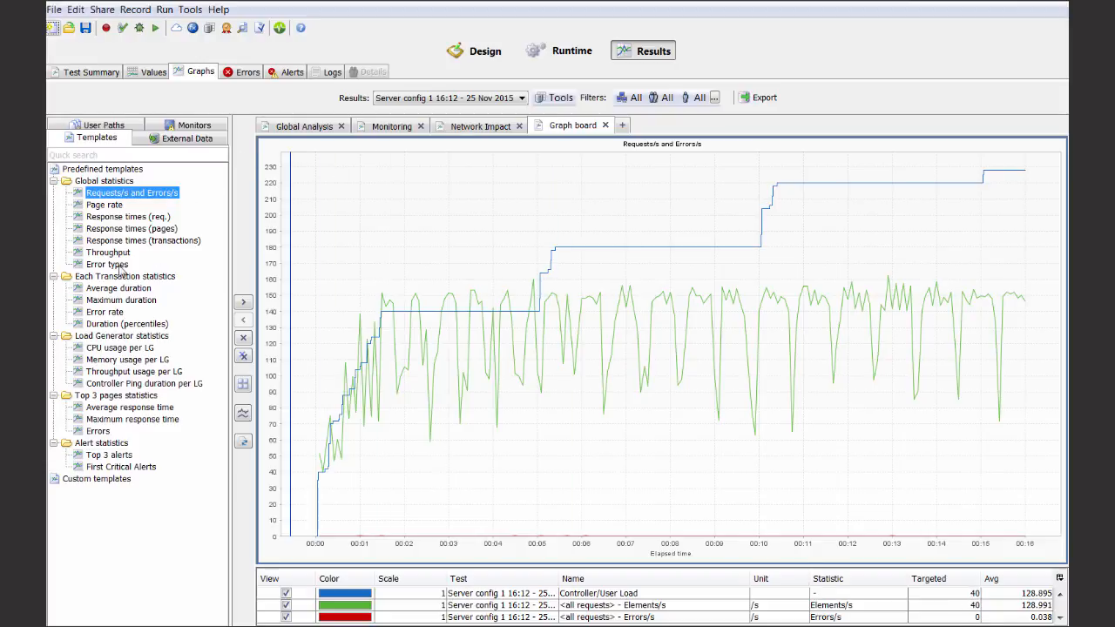
# Add the predefined Throughput statistic to the Requests/s and Errors/s graph, inspect its first minutes up close and return to the board layout
pyautogui.moveTo(114, 254); pyautogui.dragTo(404, 309)
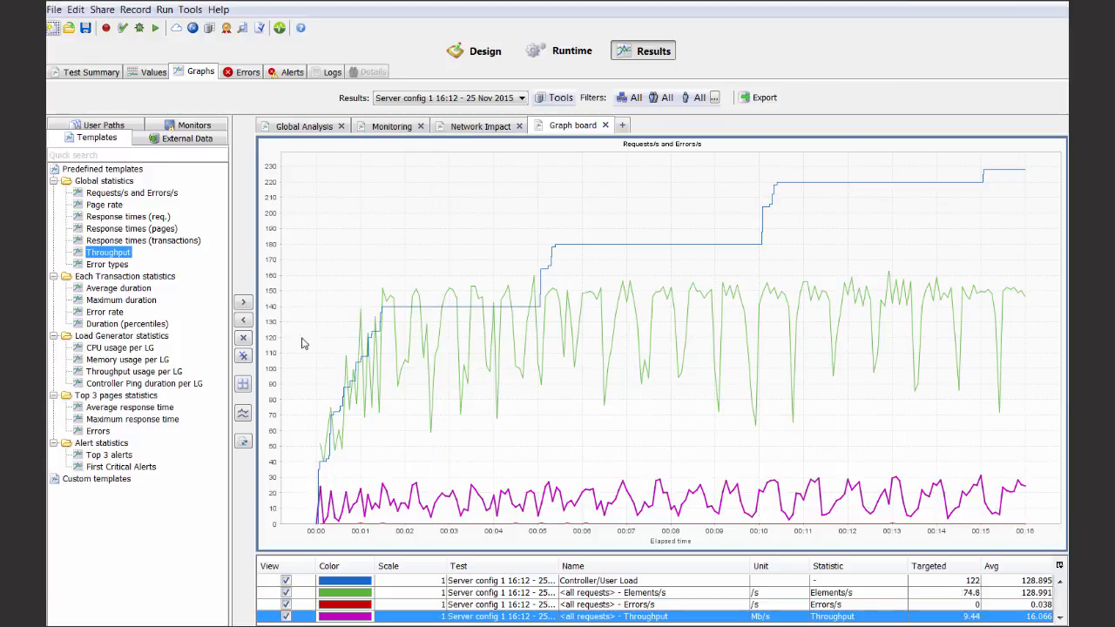
pyautogui.moveTo(293, 367); pyautogui.dragTo(512, 526)
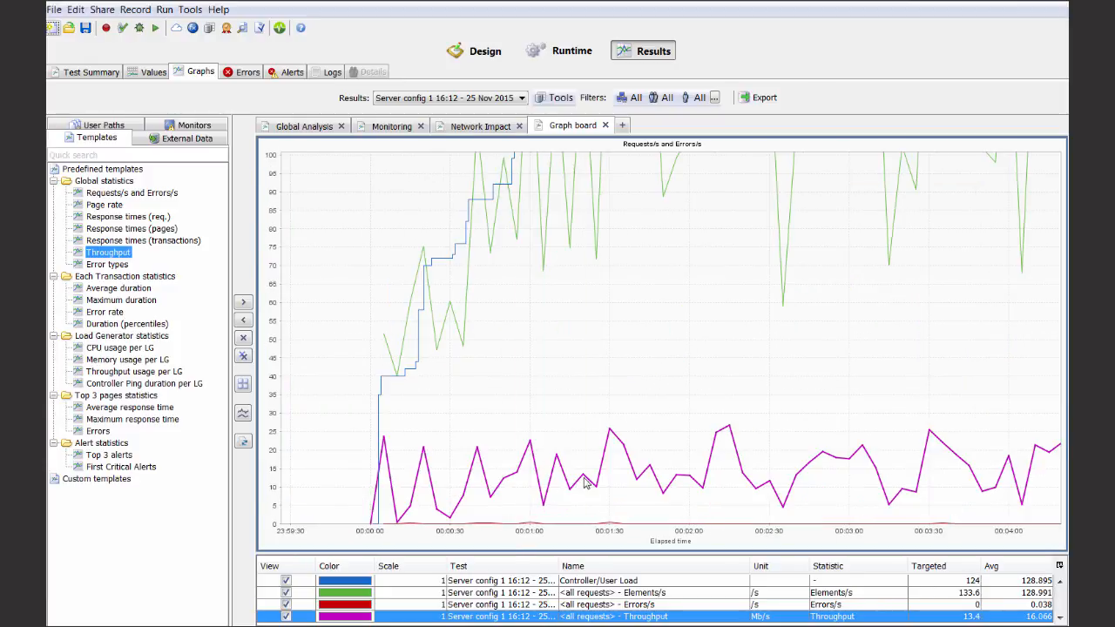
pyautogui.doubleClick(353, 211)
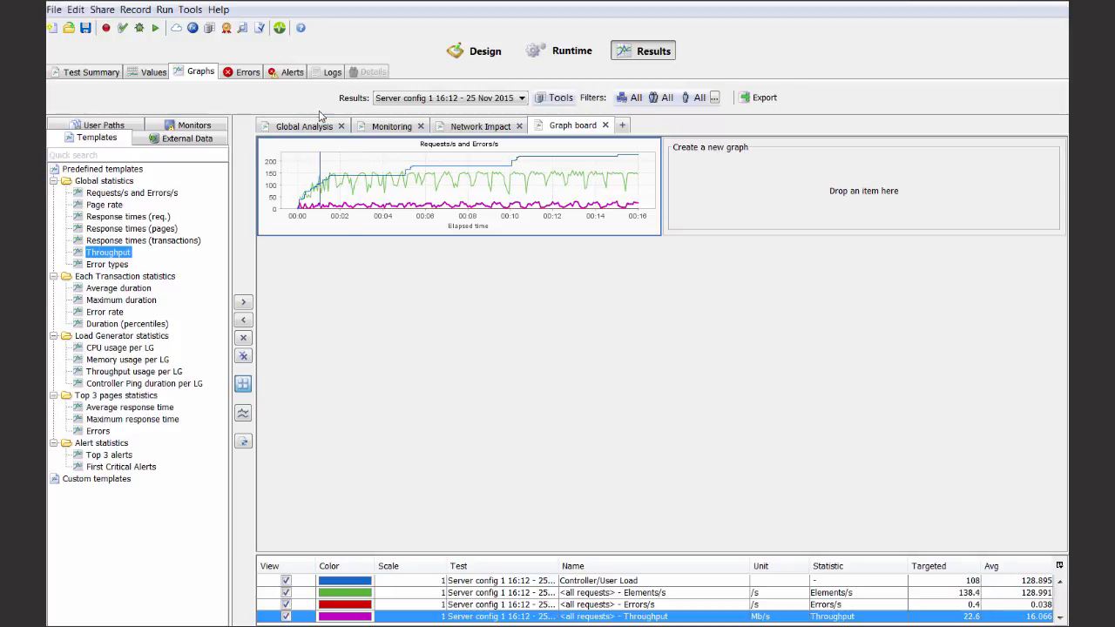
# Examine the test report's summary, including the statistics and the errors, users and response time graphs
pyautogui.click(91, 72)
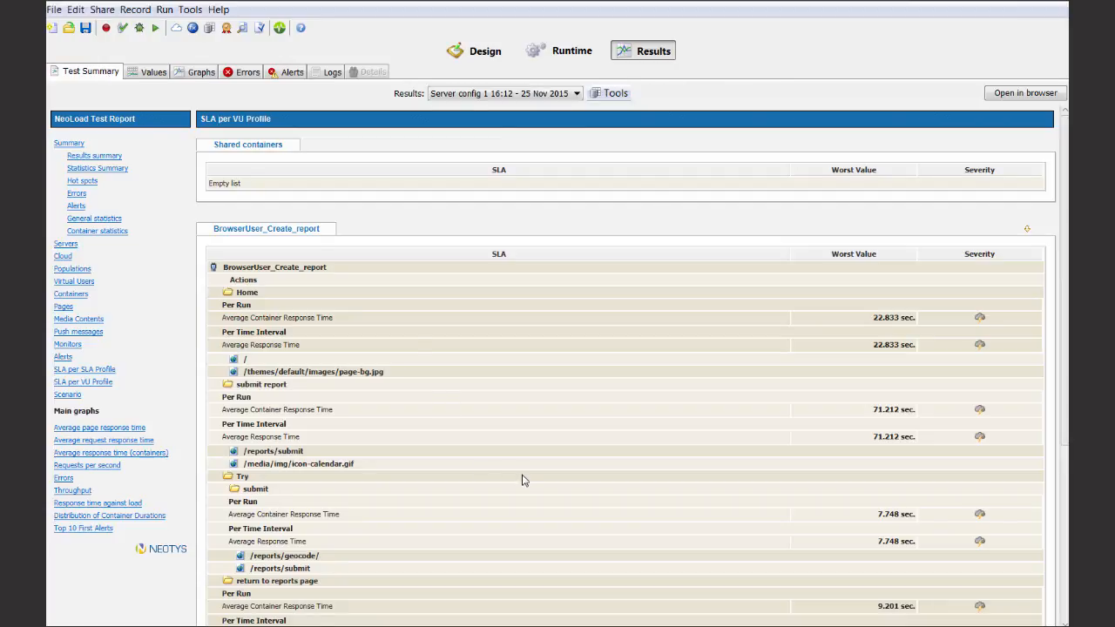
pyautogui.click(71, 143)
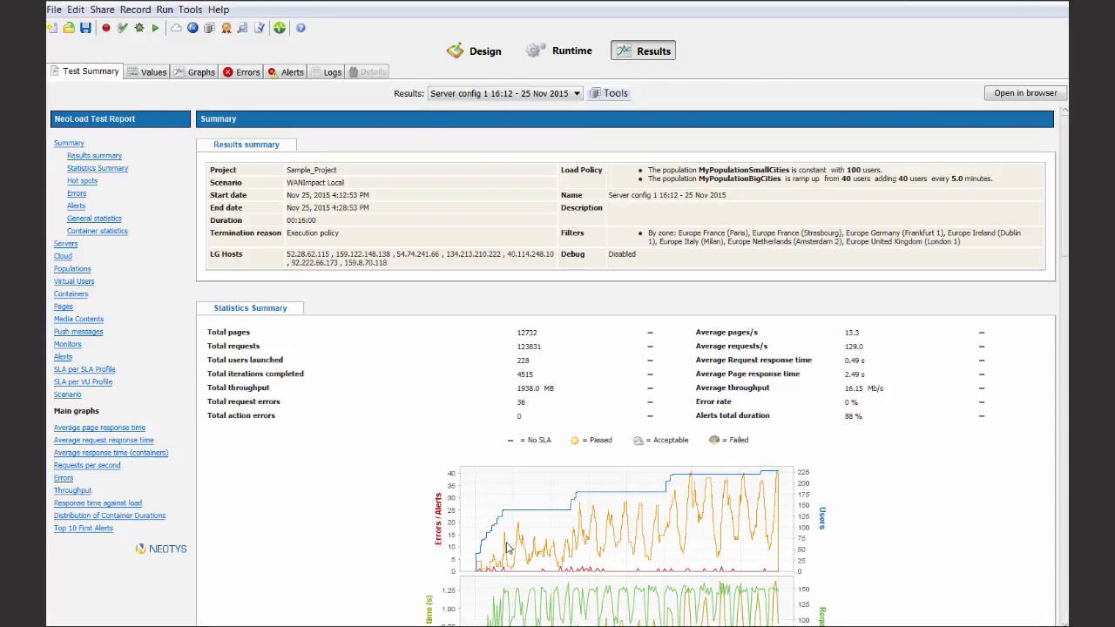
pyautogui.scroll(-2, 762, 572)
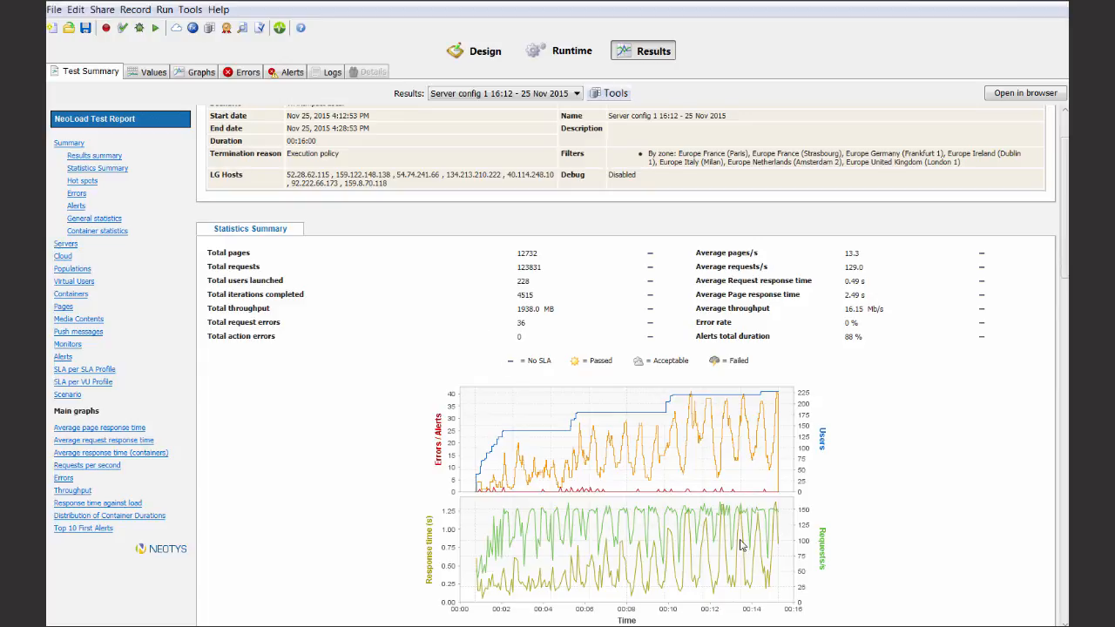
# Add the Elements/s statistic of <all pages> to the Requests/s and Errors/s graph
pyautogui.click(181, 69)
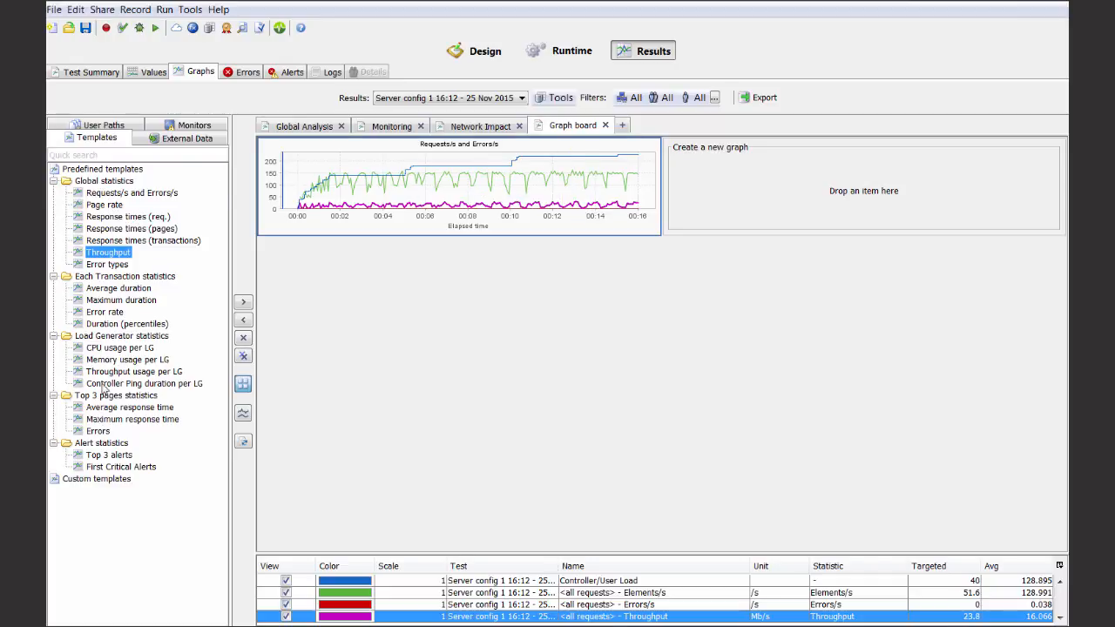
pyautogui.click(101, 126)
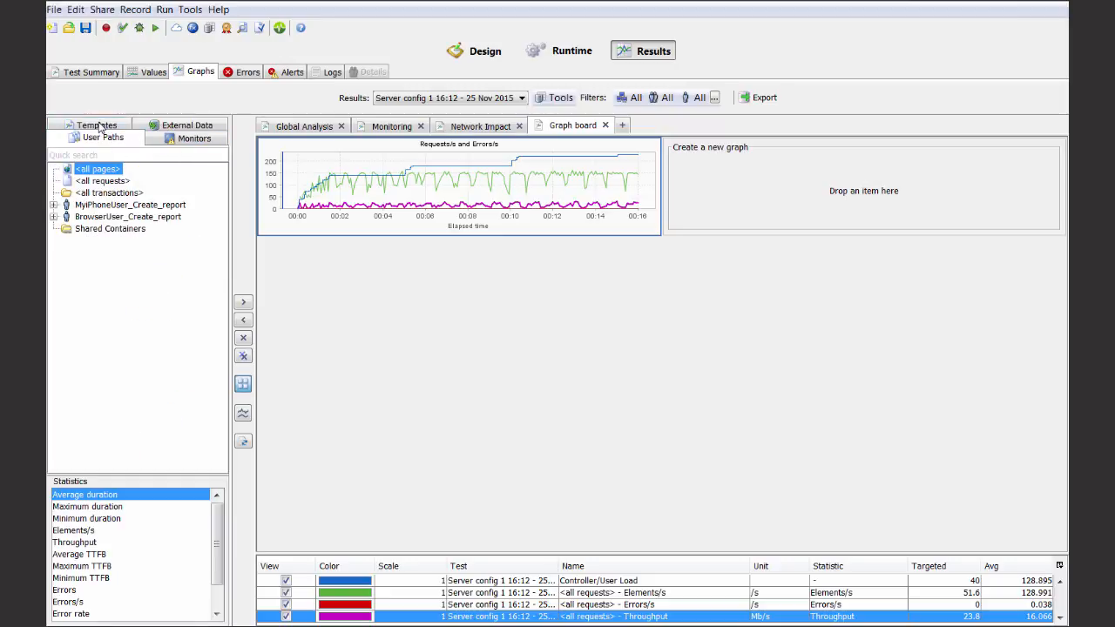
pyautogui.click(69, 532)
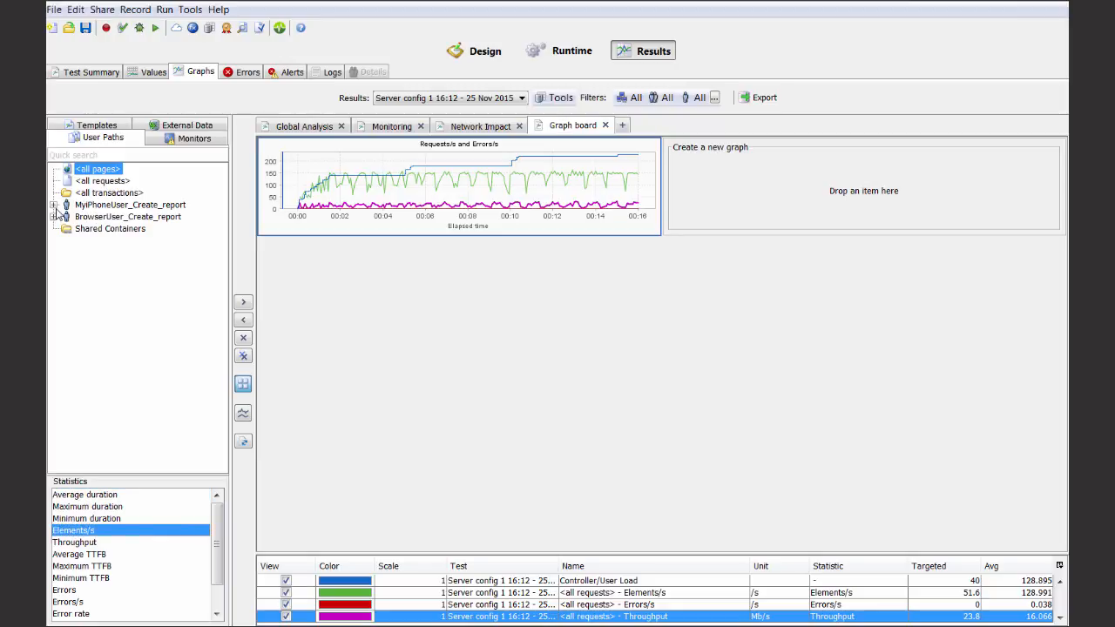
pyautogui.moveTo(87, 174); pyautogui.dragTo(402, 188)
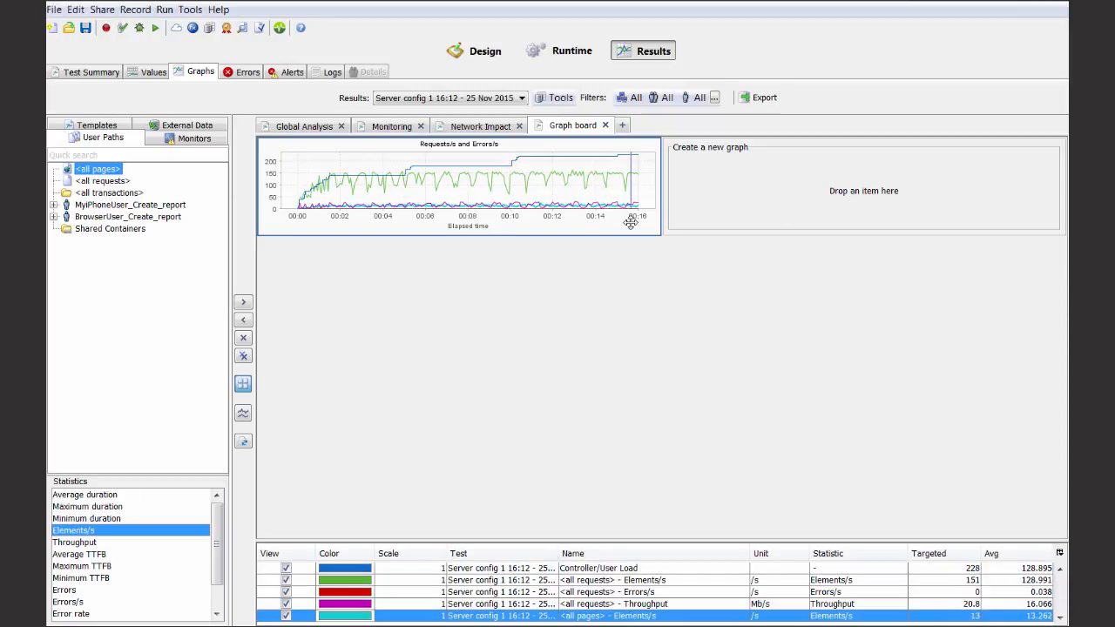
# View the Global Analysis board, then add a graph of SampleServerNode01's http-apache %BusyWorkers to the Monitoring board and enlarge it
pyautogui.click(294, 127)
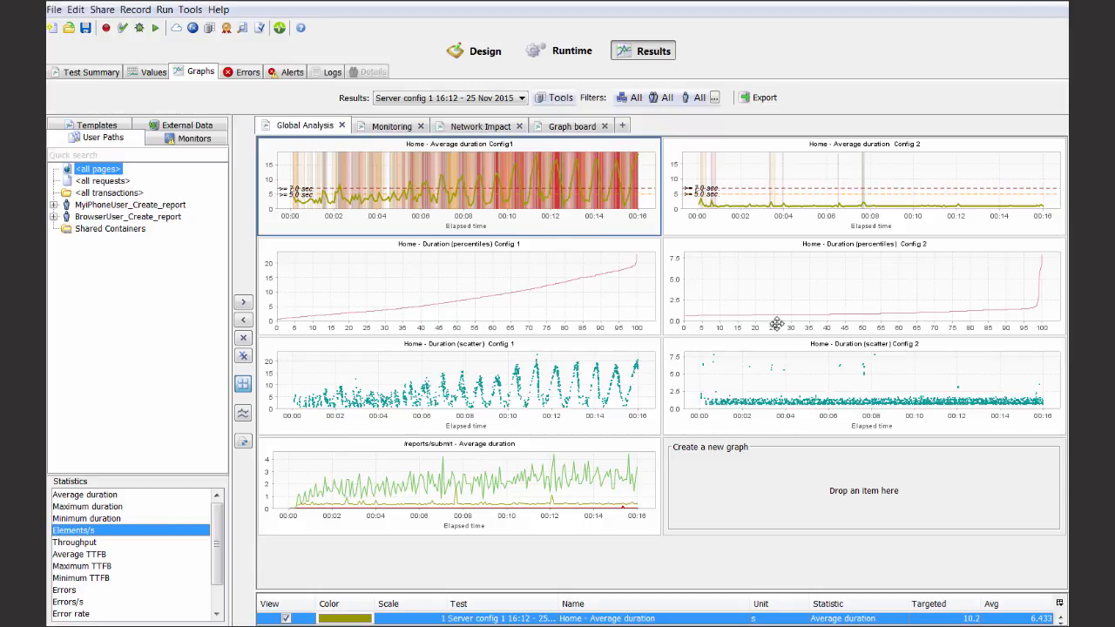
pyautogui.click(376, 129)
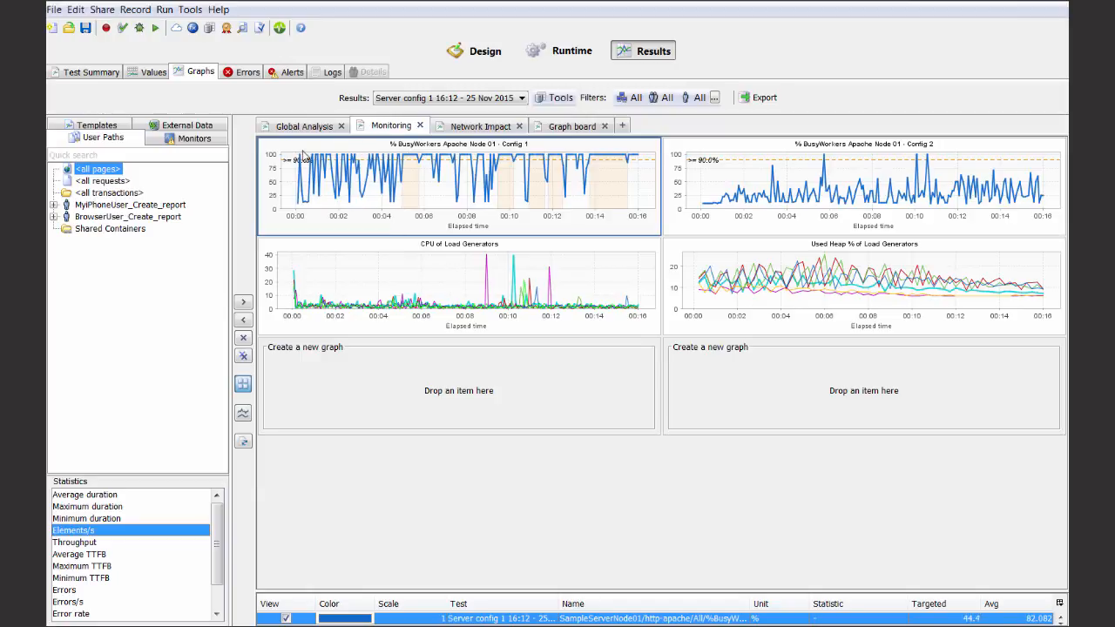
pyautogui.click(179, 141)
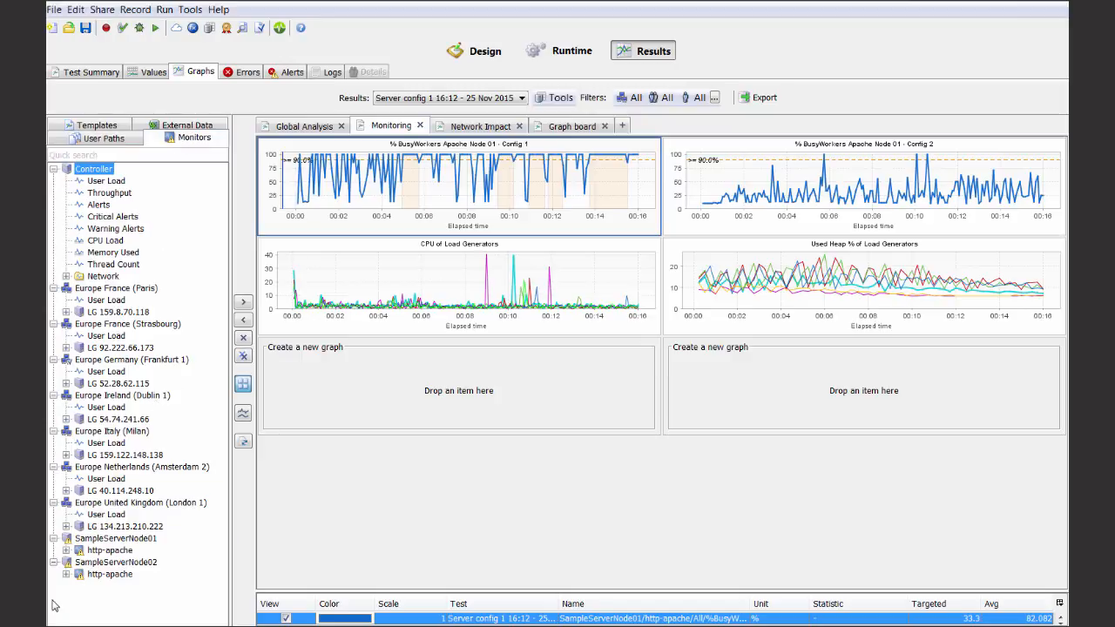
pyautogui.click(66, 552)
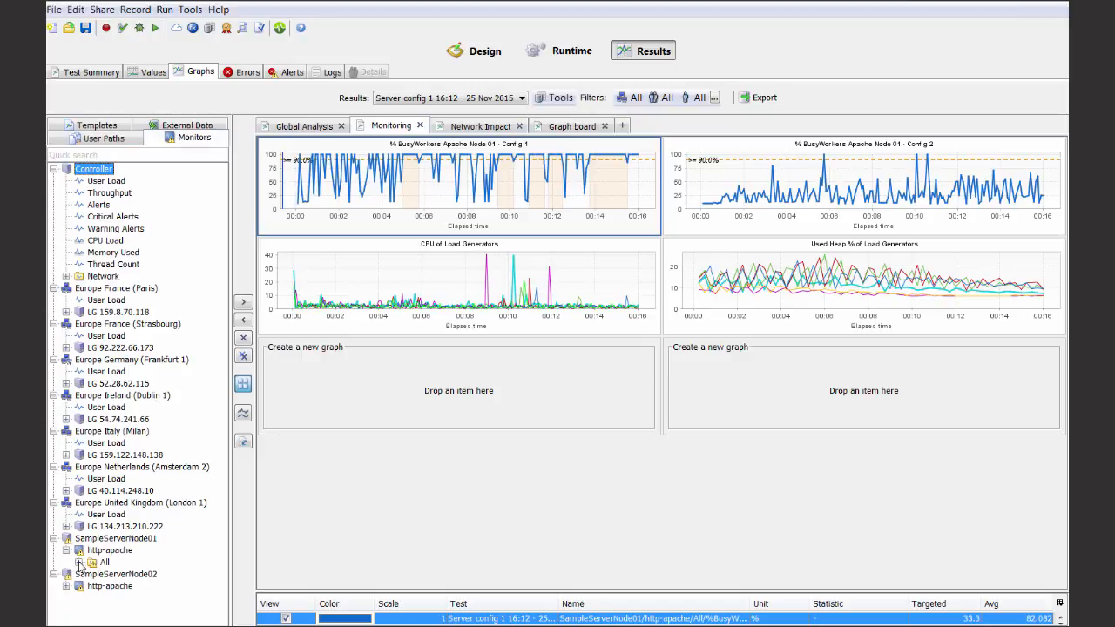
pyautogui.click(79, 563)
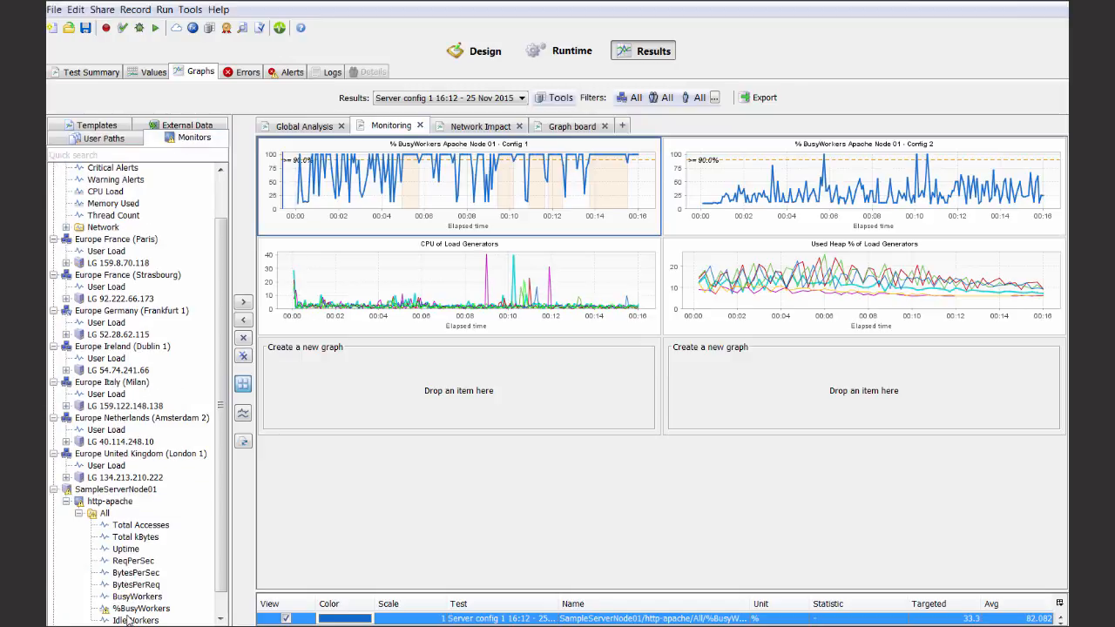
pyautogui.moveTo(130, 610); pyautogui.dragTo(363, 396)
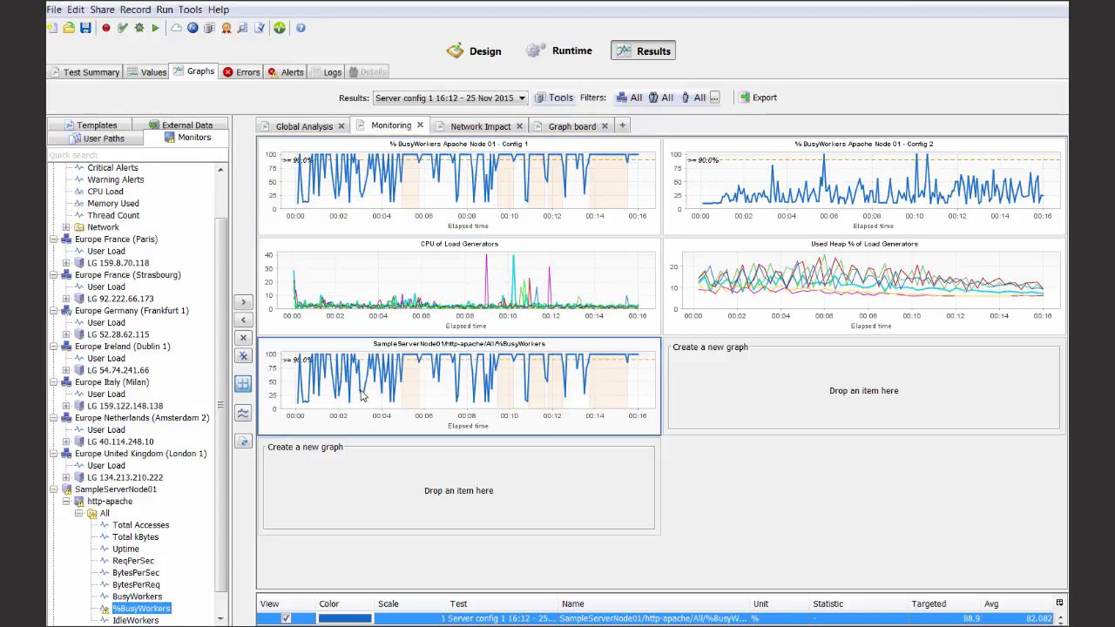
pyautogui.doubleClick(363, 396)
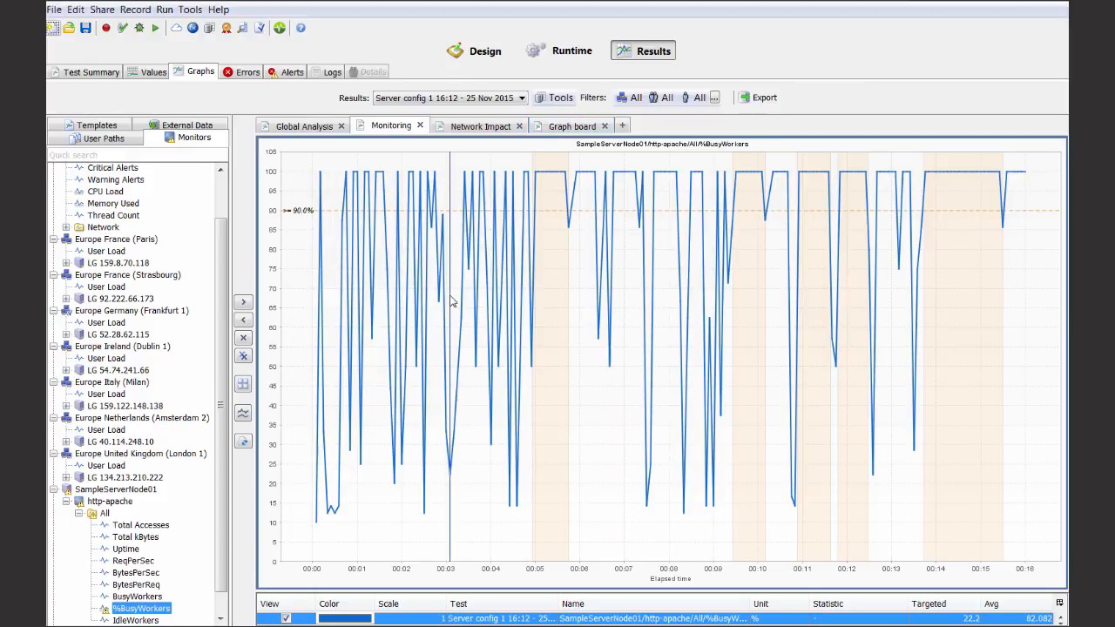
# Examine the test's errors, viewing the response details of the first /reports/submit error and the NL-REDIRECT-03 error
pyautogui.click(244, 73)
pyautogui.click(260, 141)
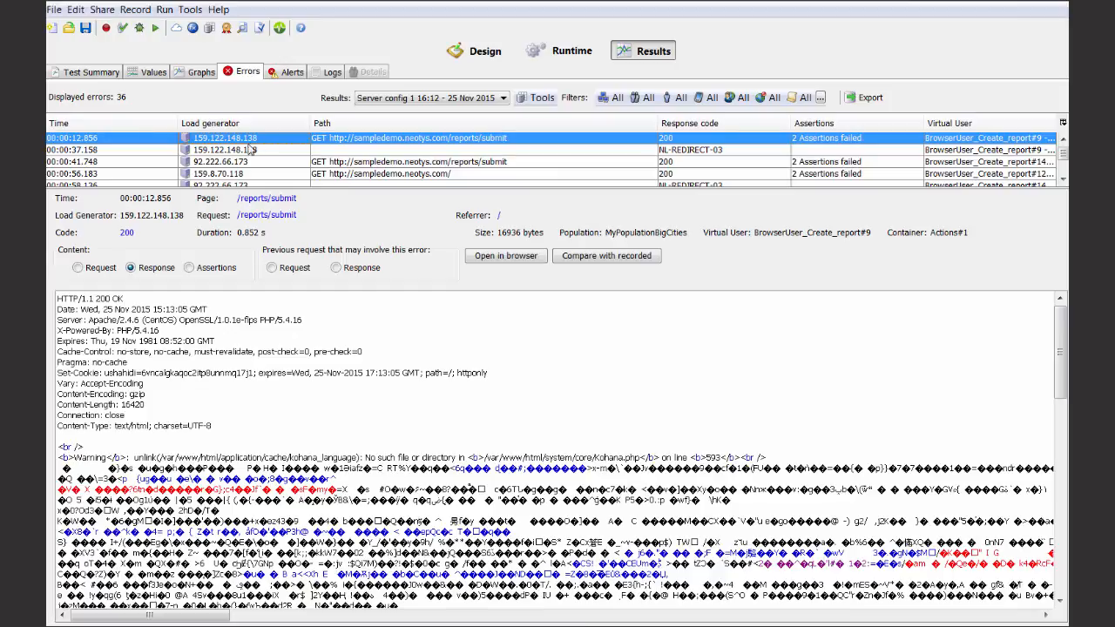
pyautogui.click(354, 151)
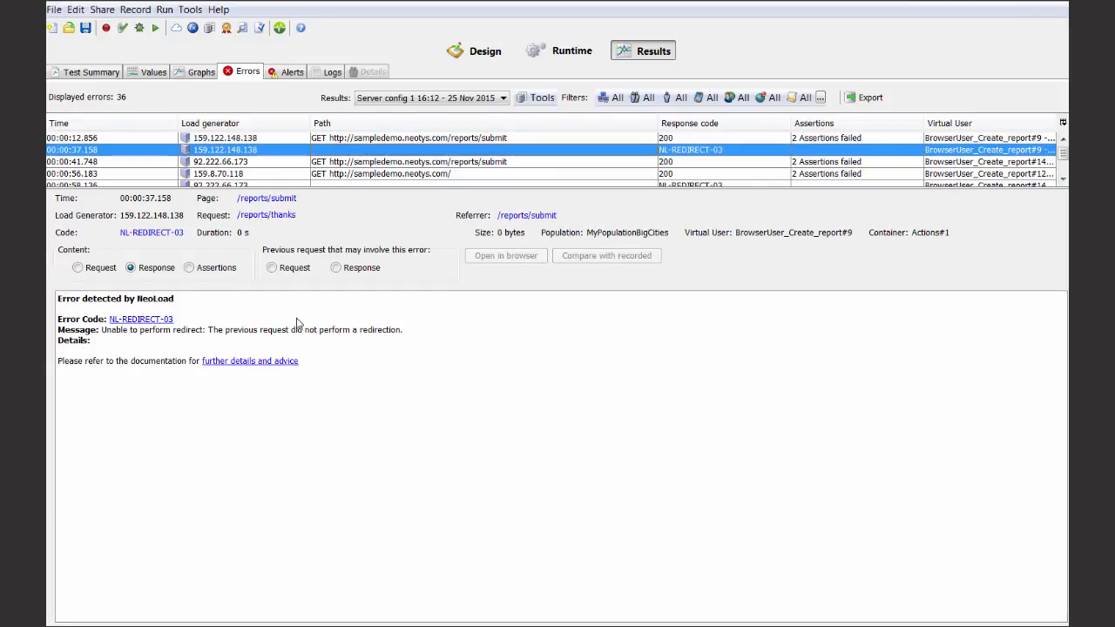
# Examine the test's alerts, viewing the graph of a Home average response time warning and sorting the list by name
pyautogui.click(290, 75)
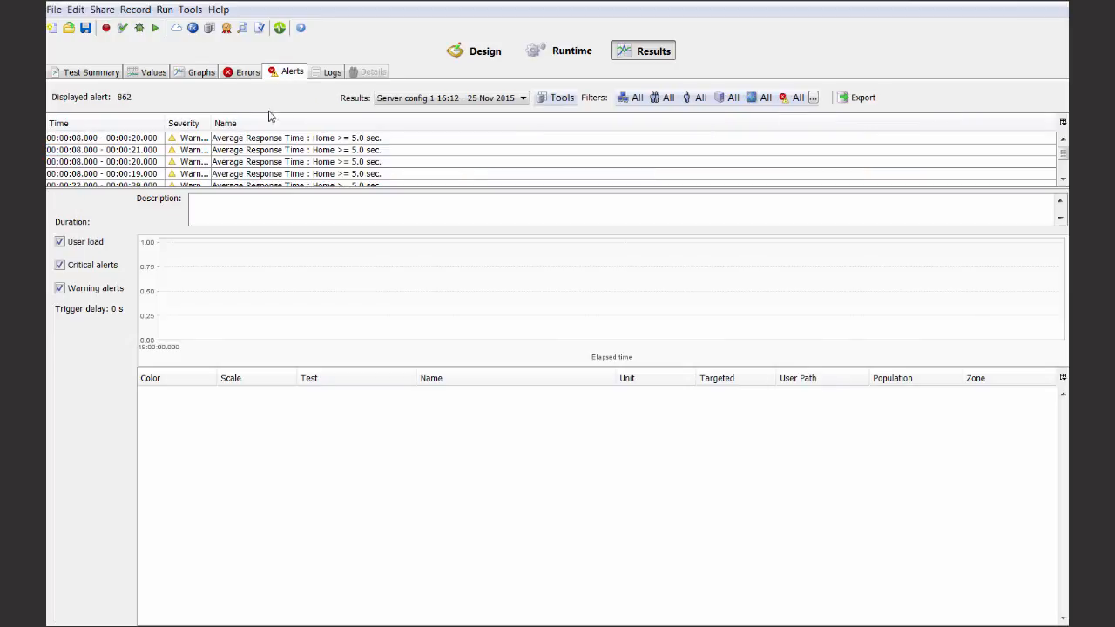
pyautogui.click(262, 138)
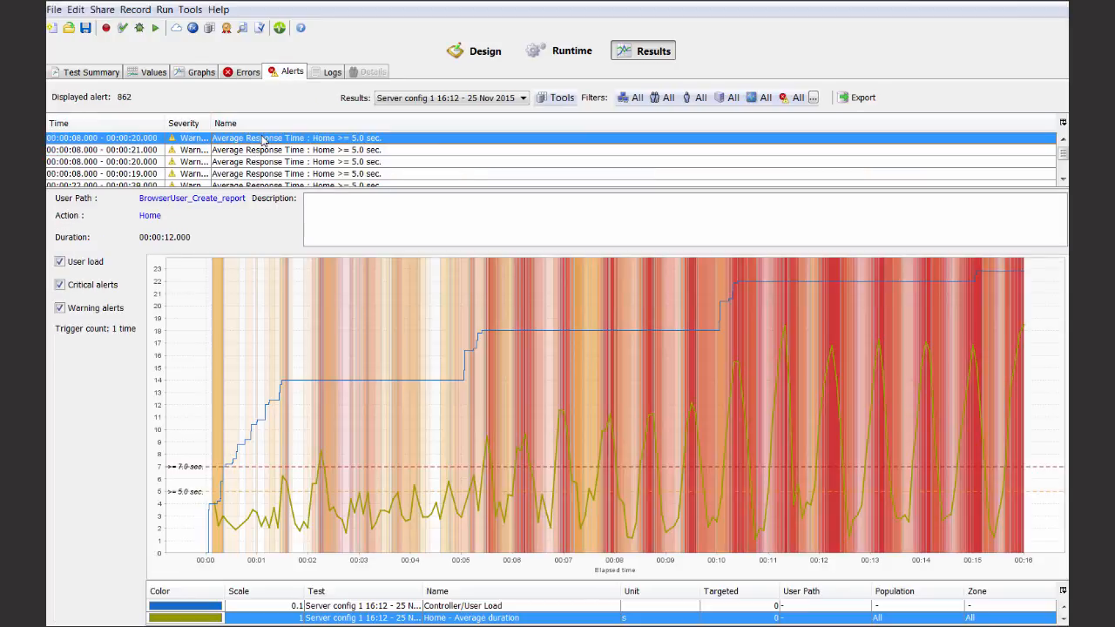
pyautogui.click(252, 123)
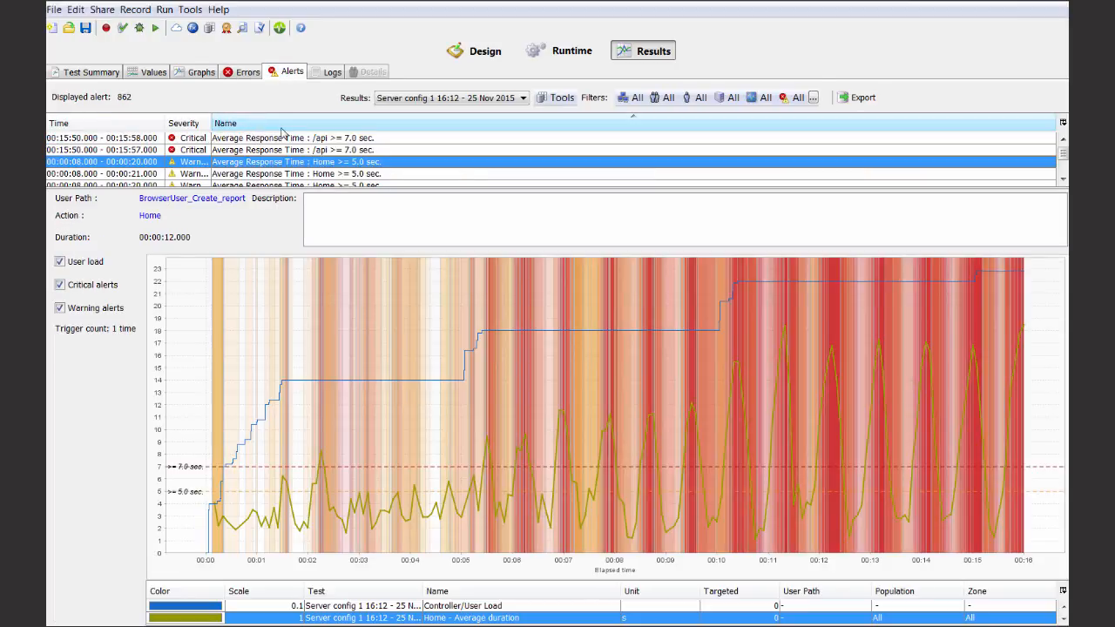
pyautogui.scroll(-3, 277, 173)
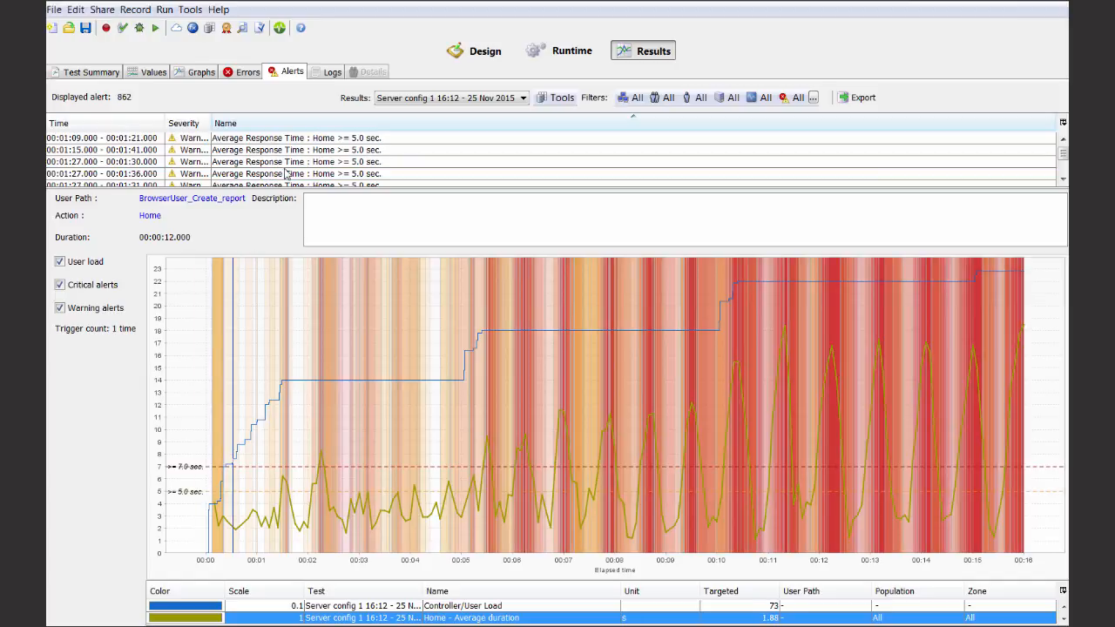
# Return the Monitoring graph board to its full grid and filter the results by the MyiPhoneUser_Create_report user path, expanding its elements
pyautogui.click(199, 72)
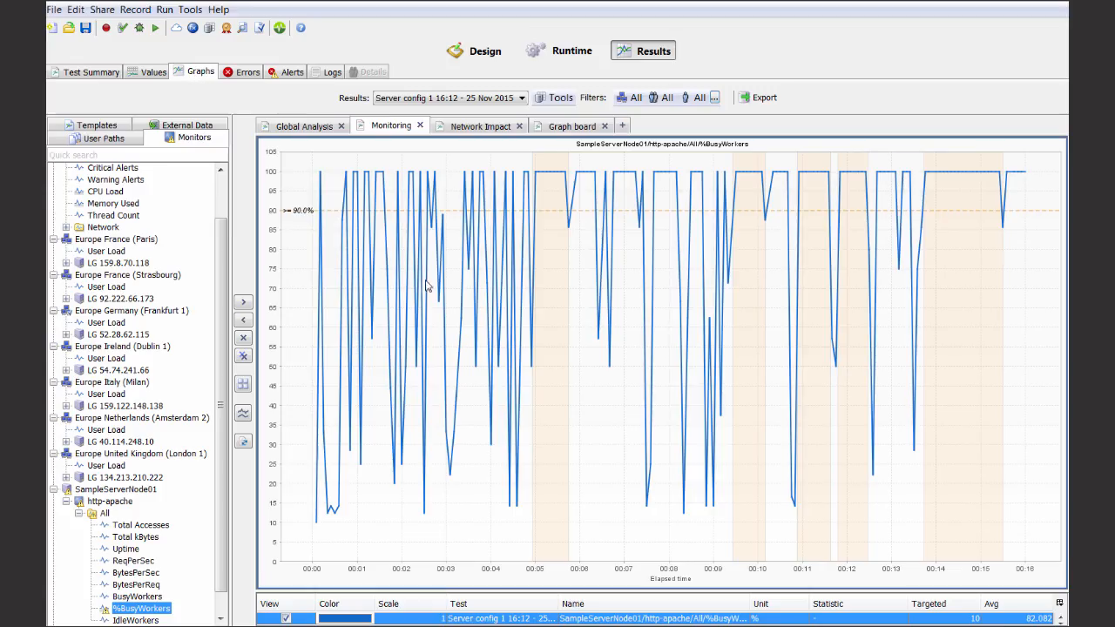
pyautogui.doubleClick(547, 155)
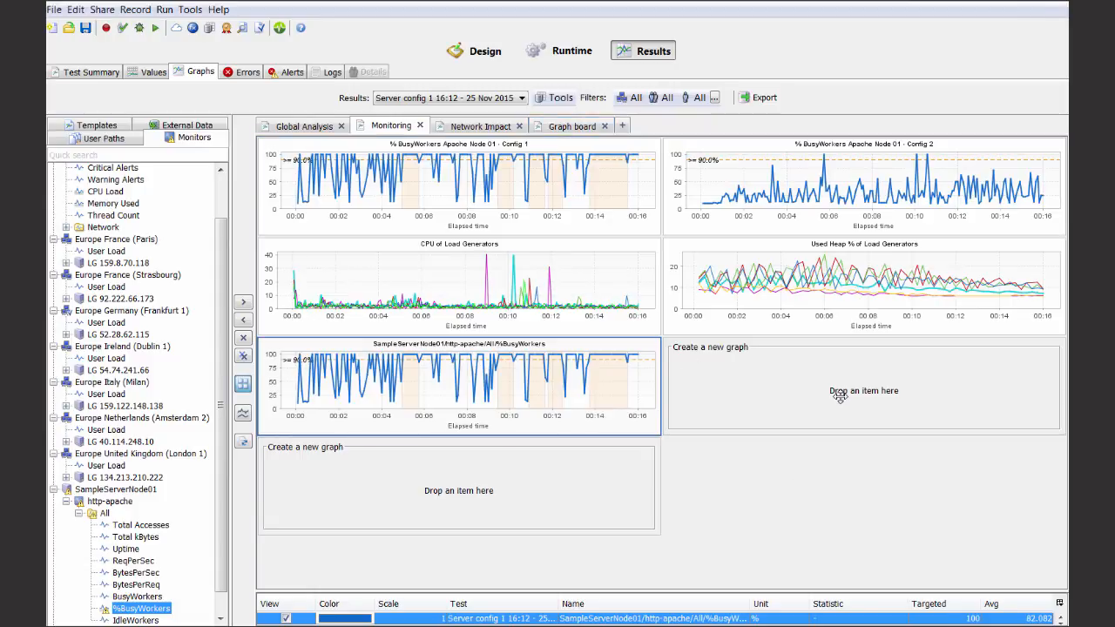
pyautogui.click(98, 139)
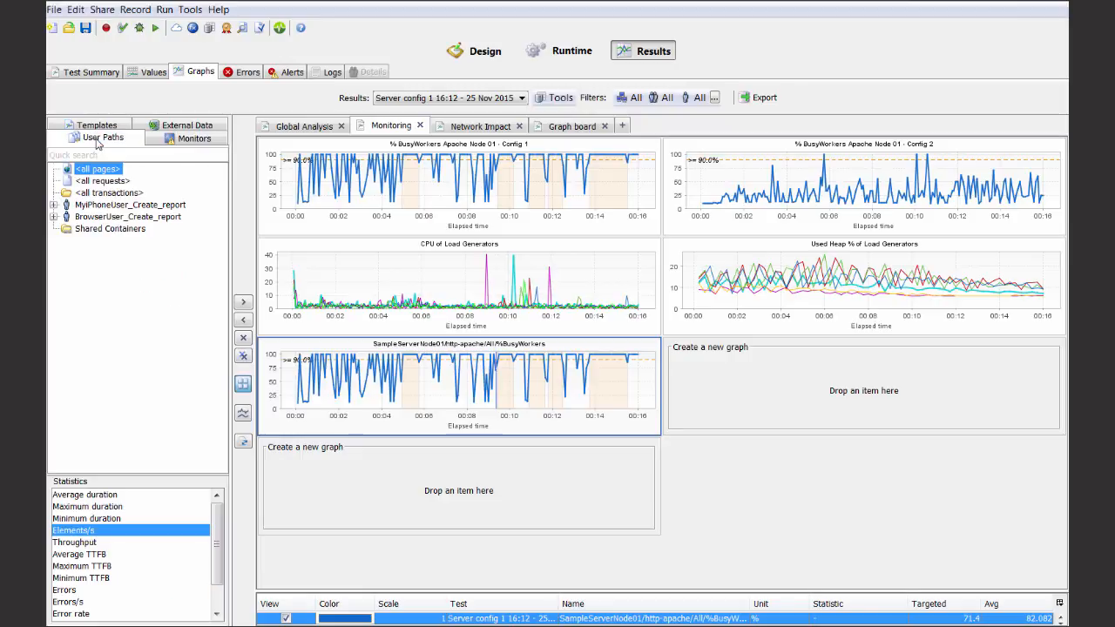
pyautogui.click(695, 98)
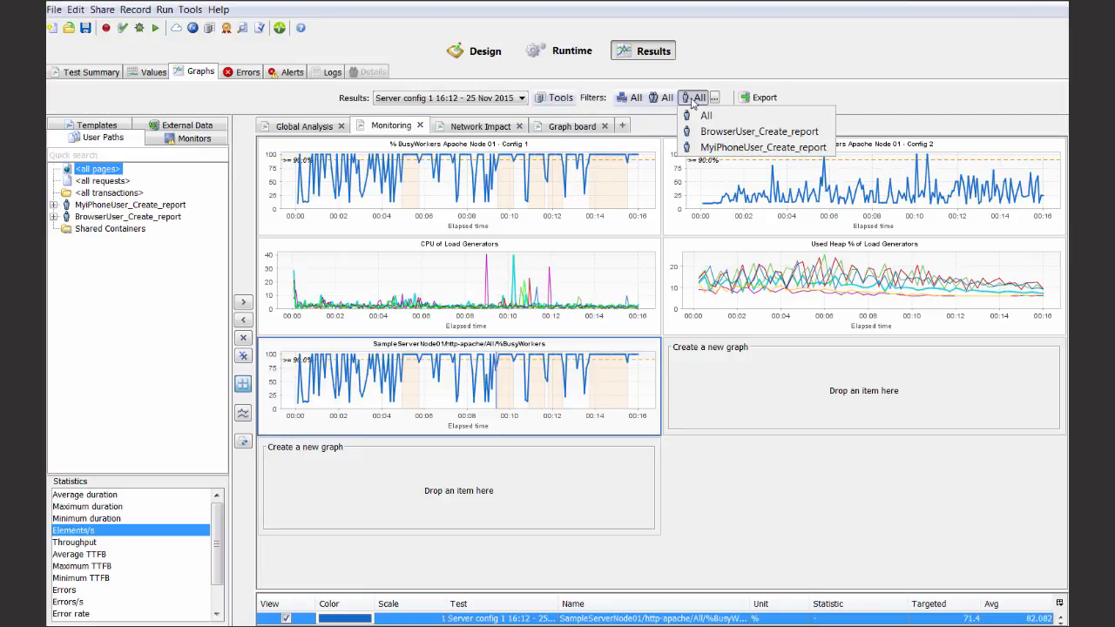
pyautogui.click(741, 147)
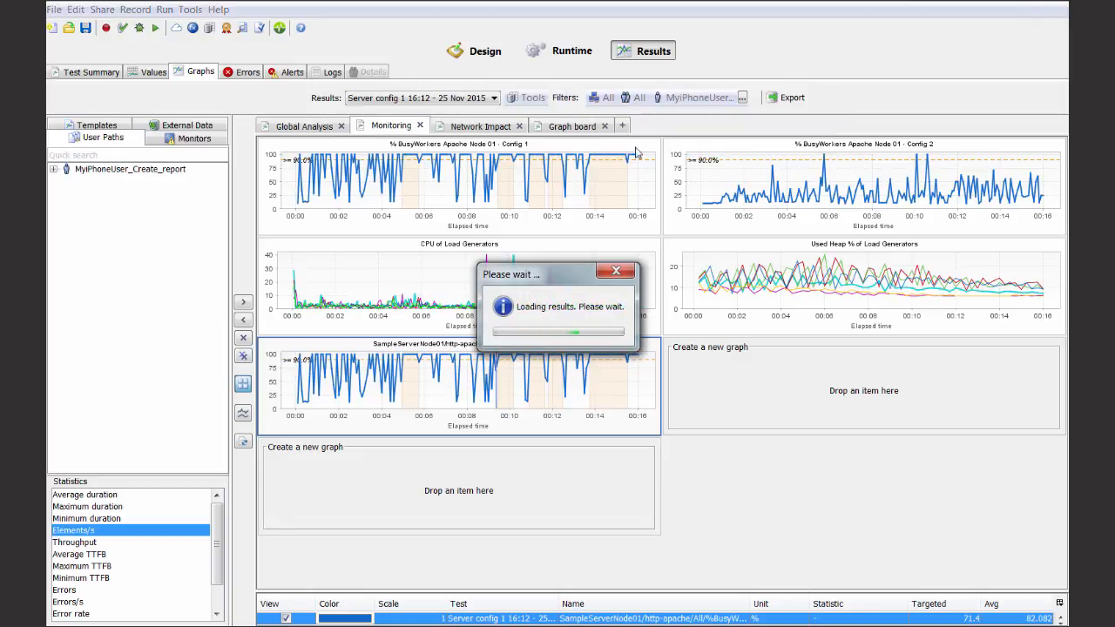
pyautogui.click(53, 169)
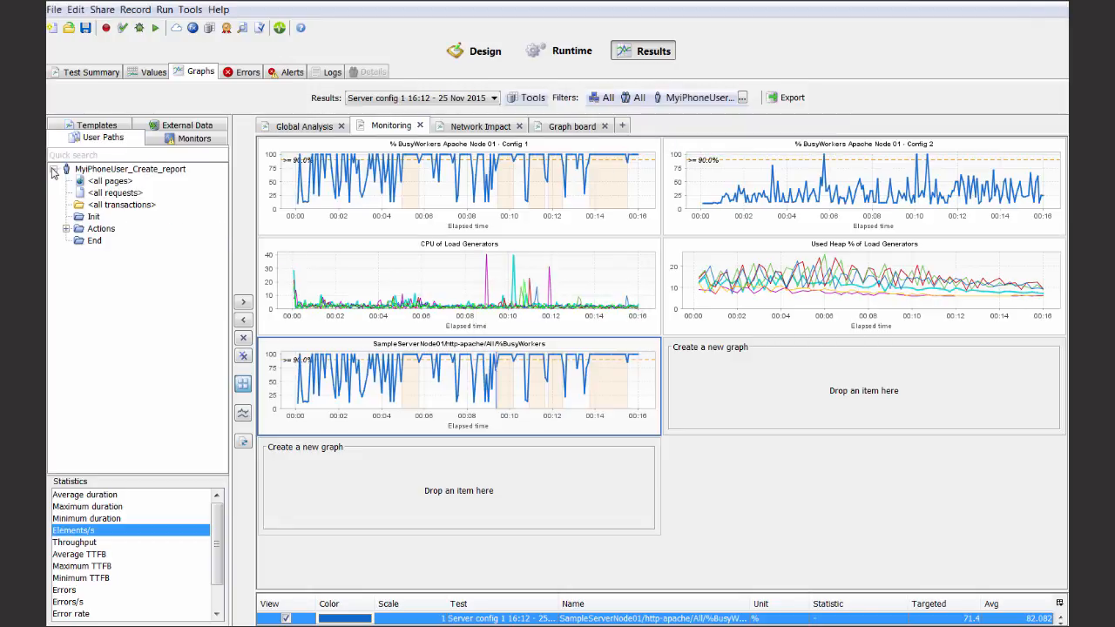
# Filter the results by the MyPopulationBigCities population and add a graph of Submit report's Elements/s to the Monitoring board
pyautogui.click(641, 98)
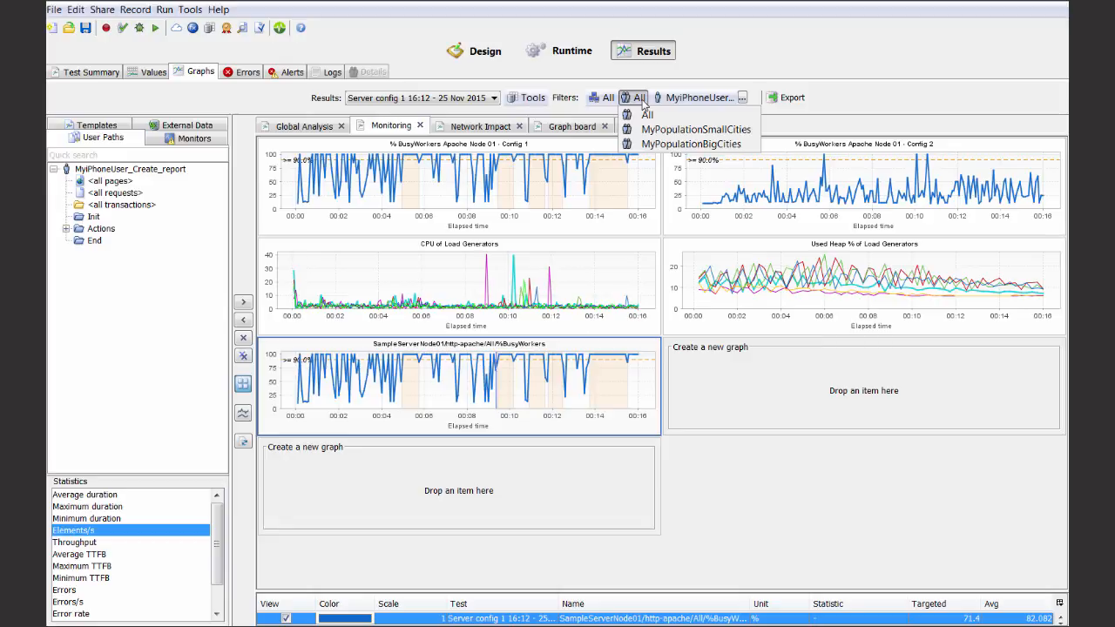
pyautogui.click(697, 146)
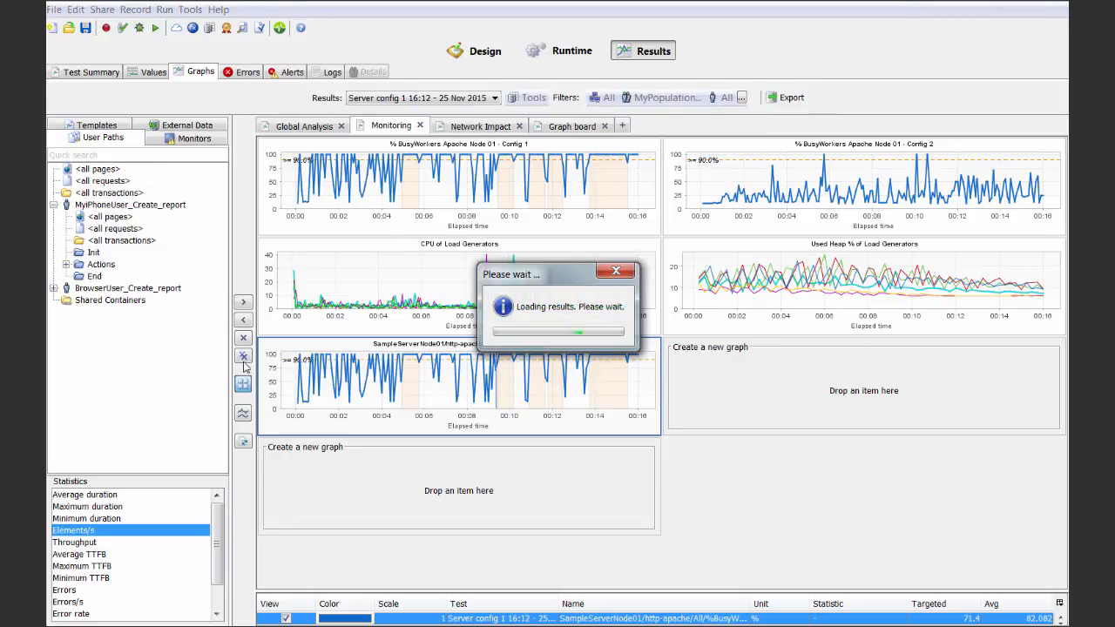
pyautogui.click(67, 265)
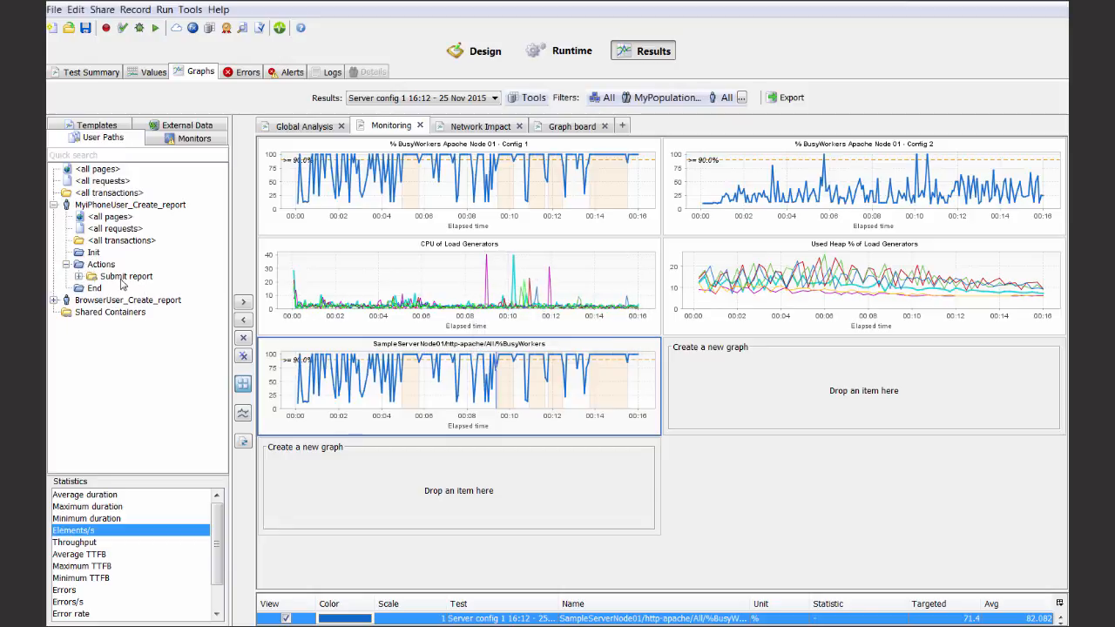
pyautogui.click(122, 277)
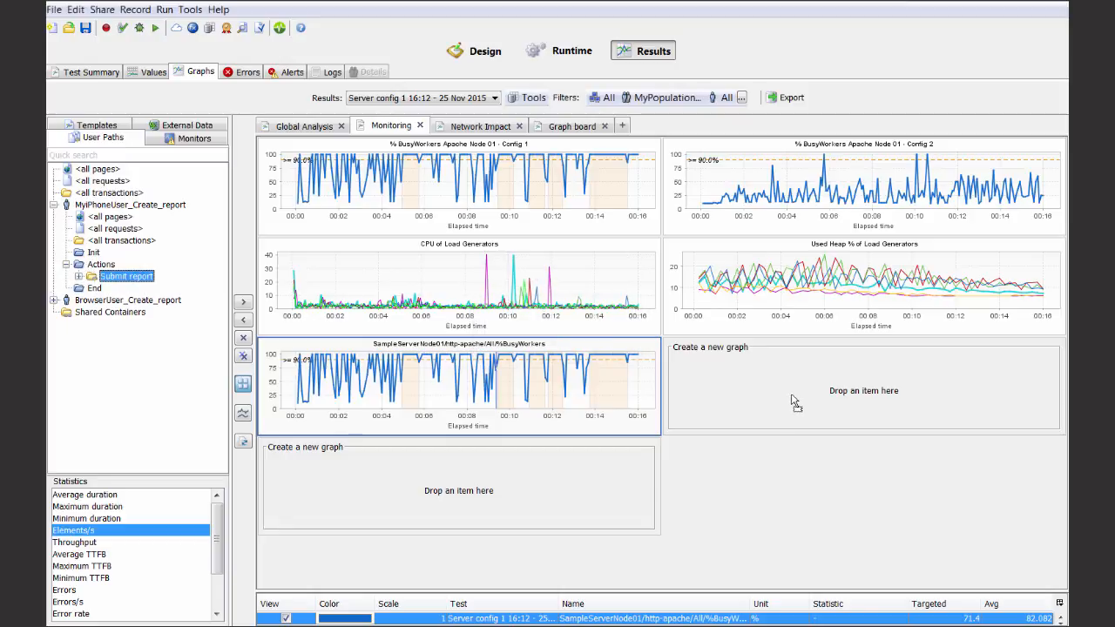
pyautogui.moveTo(795, 401); pyautogui.dragTo(795, 402)
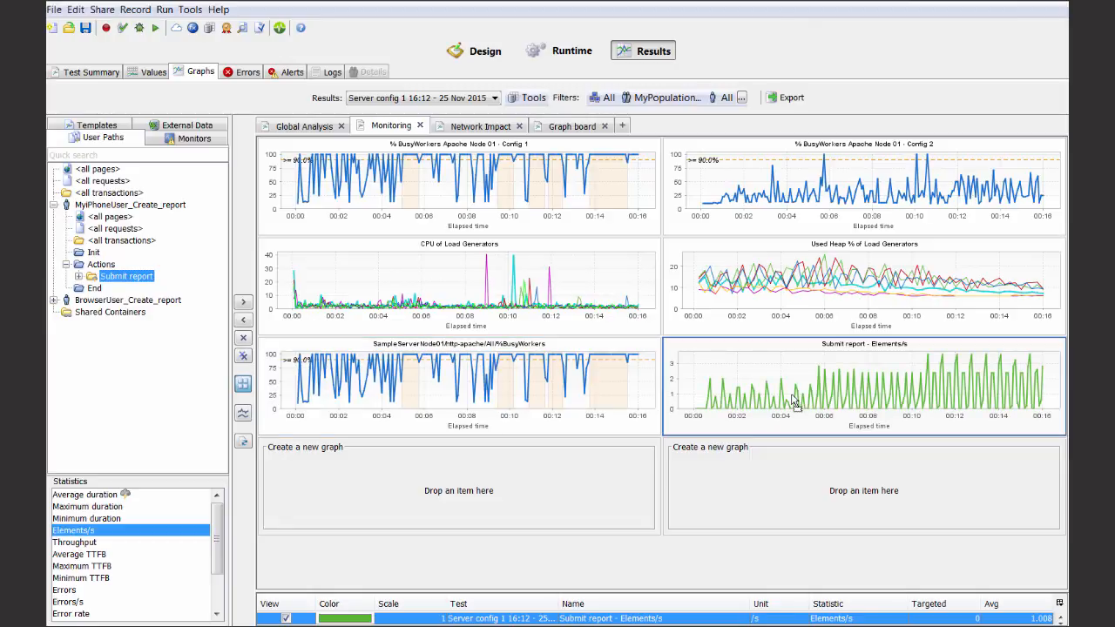
# Add a graph of Submit report's average duration to the Monitoring board, enlarge it and zoom in on about the first five and a half minutes
pyautogui.click(96, 494)
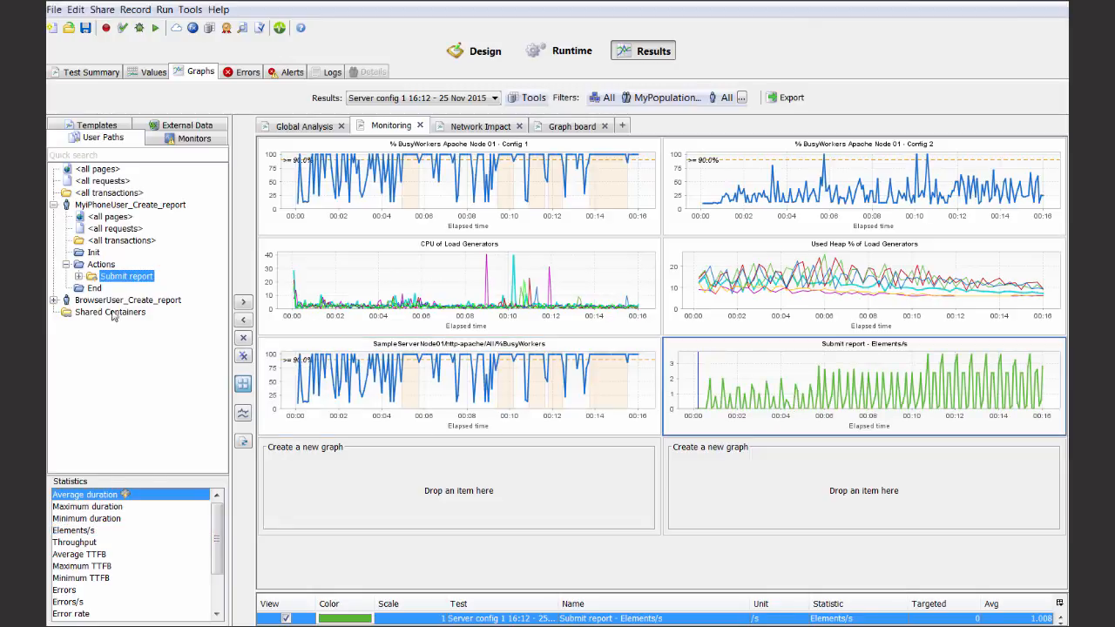
pyautogui.moveTo(108, 278); pyautogui.dragTo(388, 488)
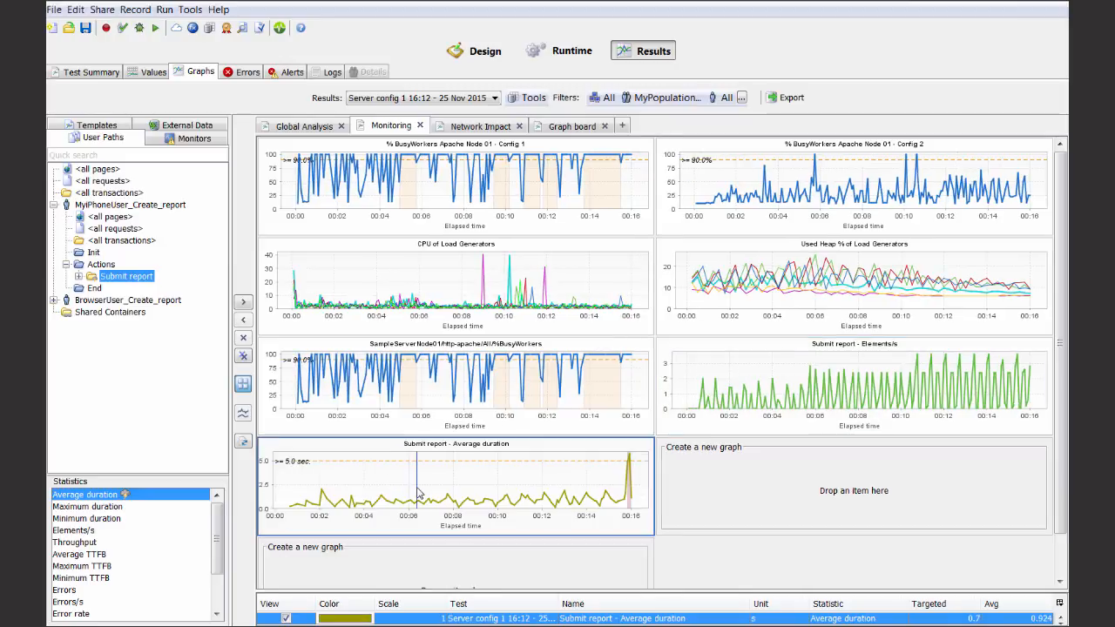
pyautogui.doubleClick(493, 480)
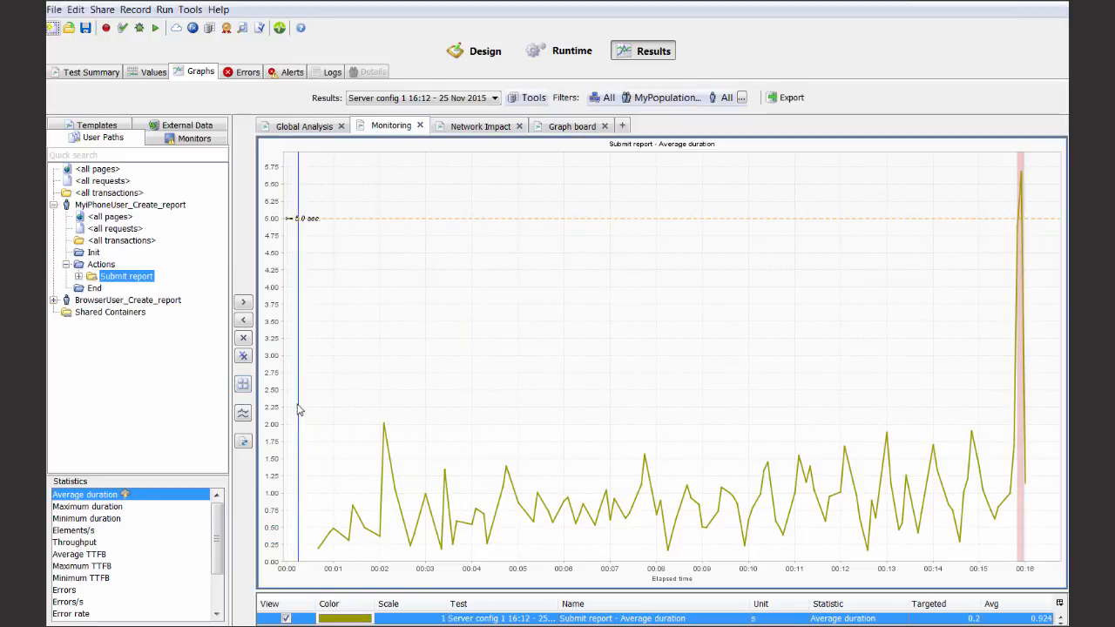
pyautogui.moveTo(294, 413); pyautogui.dragTo(549, 564)
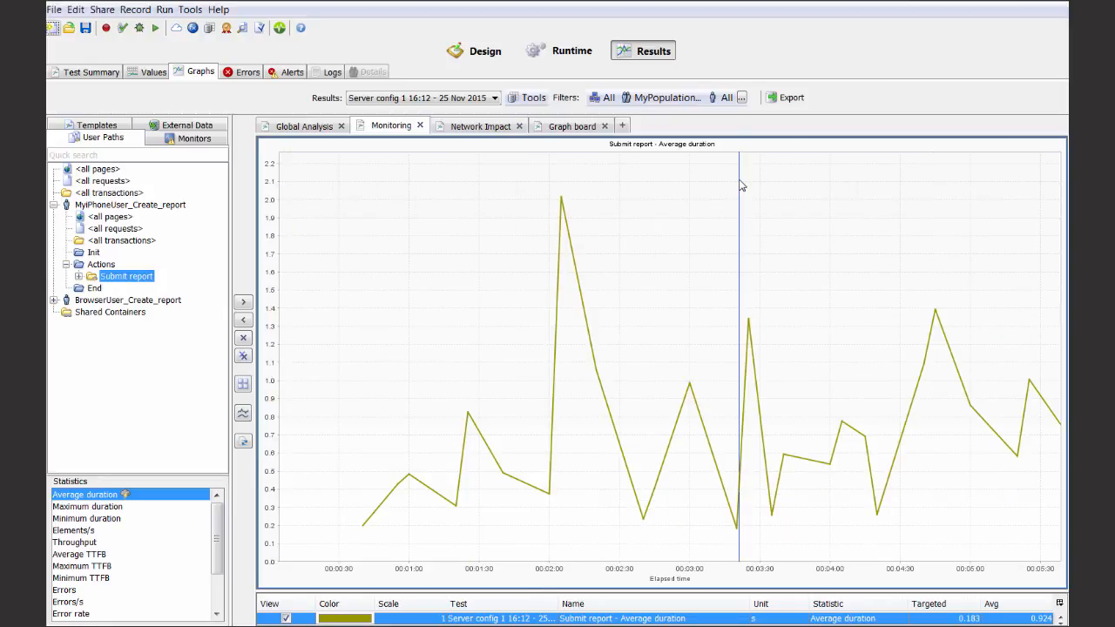
# Change the population filter, overlay that population's Submit report average duration on the enlarged graph, and return to the full board
pyautogui.click(664, 98)
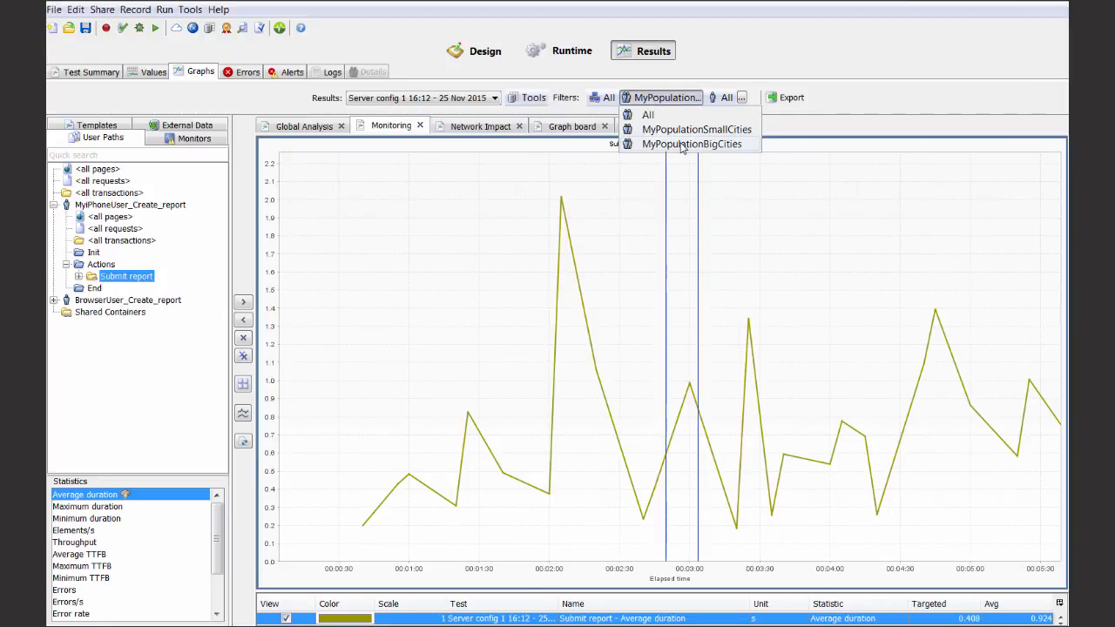
pyautogui.click(685, 144)
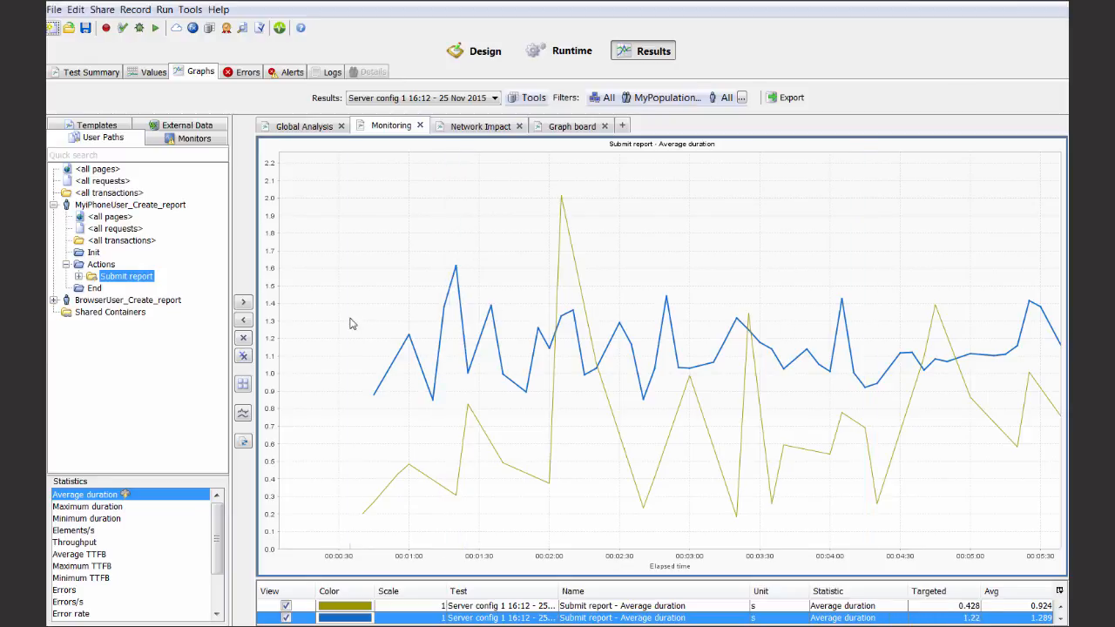
pyautogui.doubleClick(645, 238)
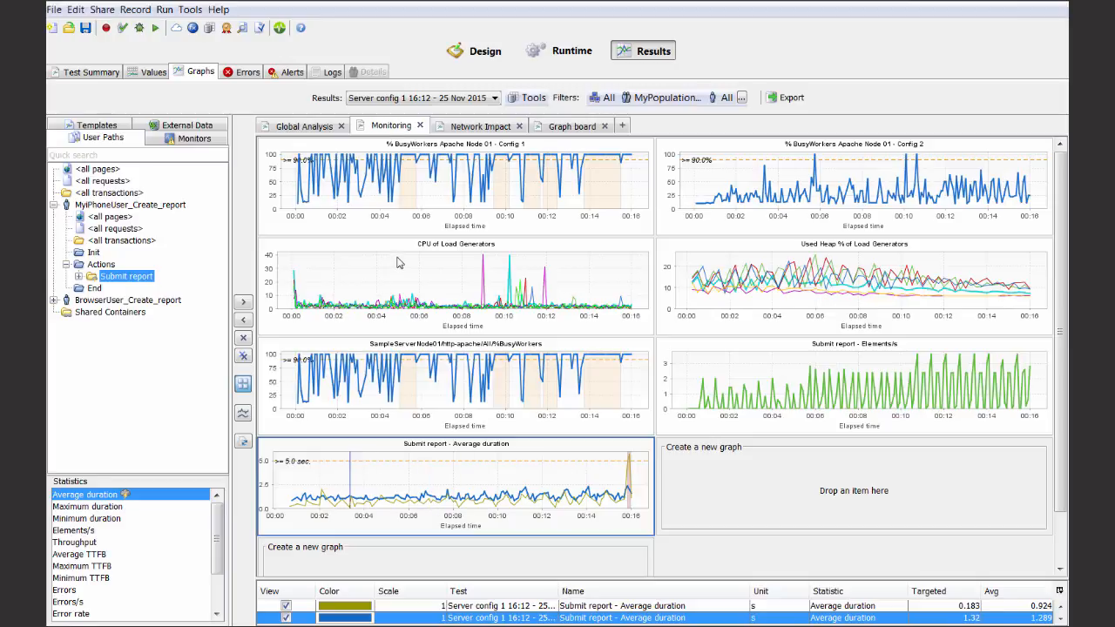
# Compare the results Server config 1 16:12 - 25 Nov 2015 as A and Server config 2 09:58 - 30 Nov 2015 as B
pyautogui.click(523, 101)
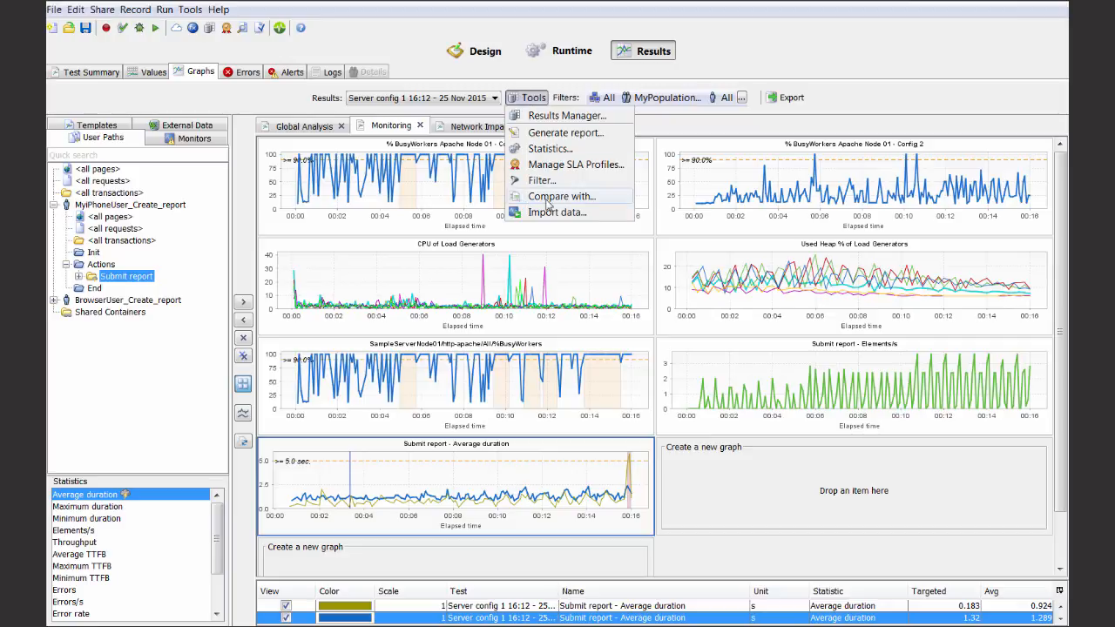
pyautogui.click(548, 198)
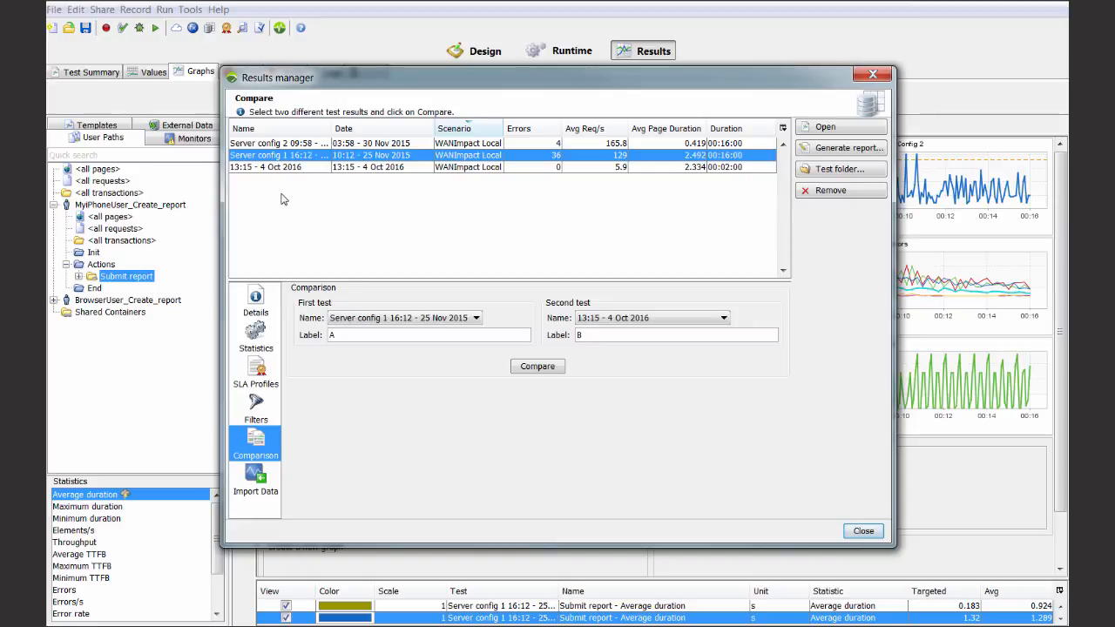
pyautogui.moveTo(434, 119); pyautogui.dragTo(511, 119)
pyautogui.moveTo(333, 122); pyautogui.dragTo(463, 121)
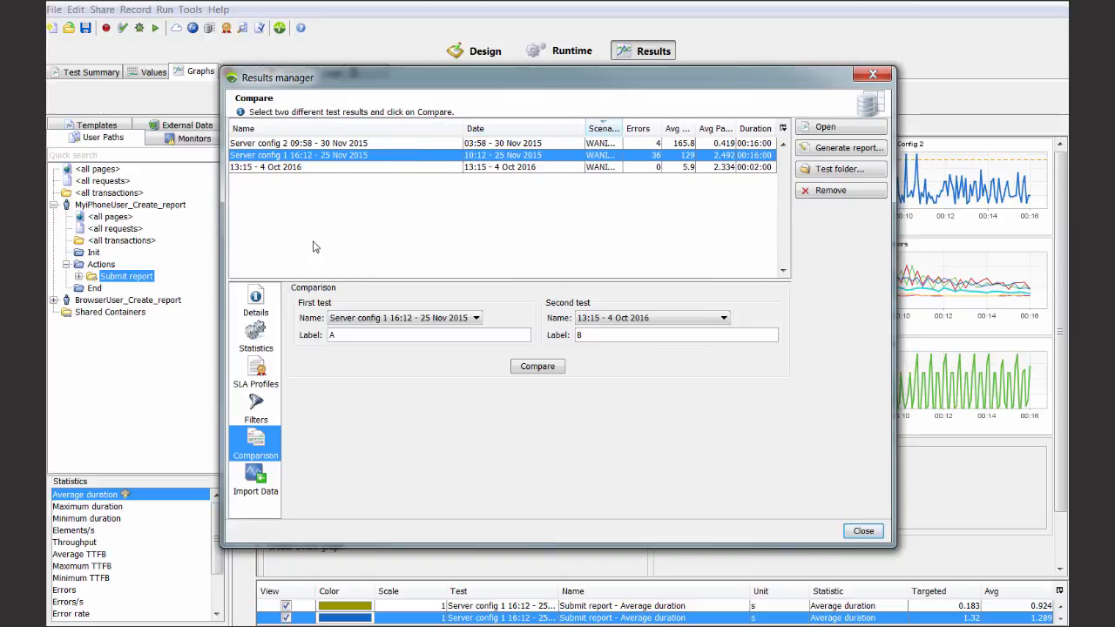
pyautogui.click(287, 143)
pyautogui.click(290, 156)
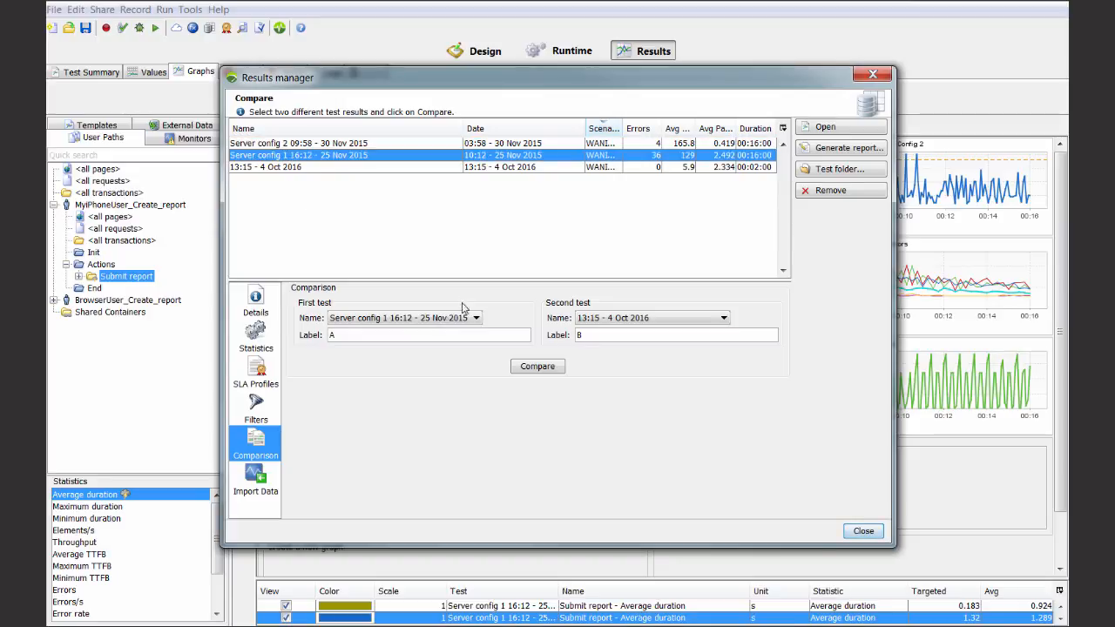
pyautogui.click(634, 318)
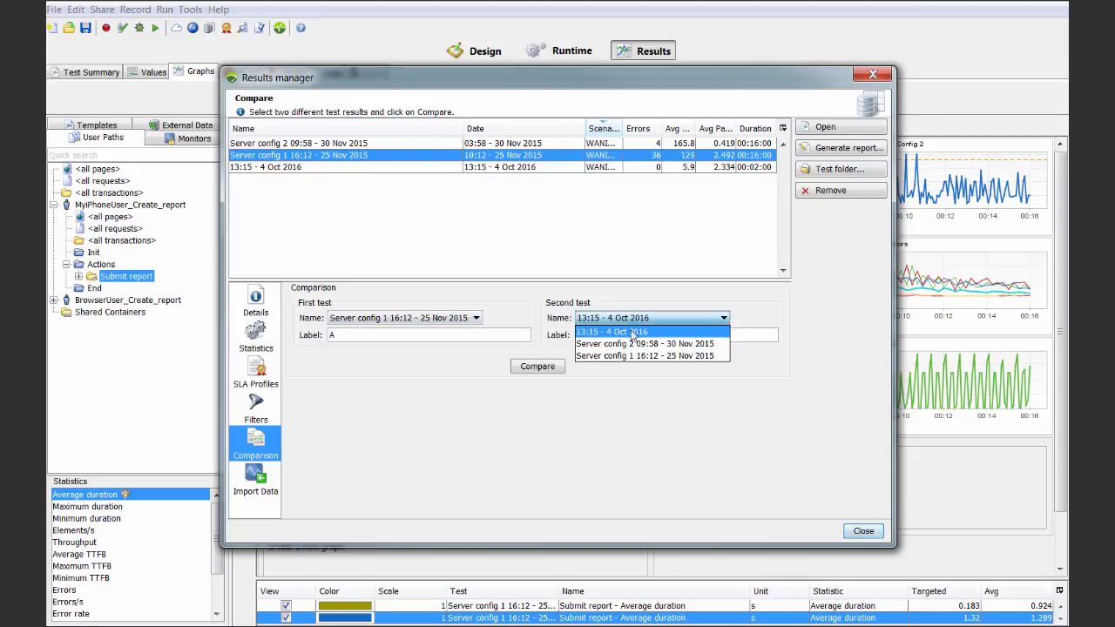
pyautogui.click(639, 341)
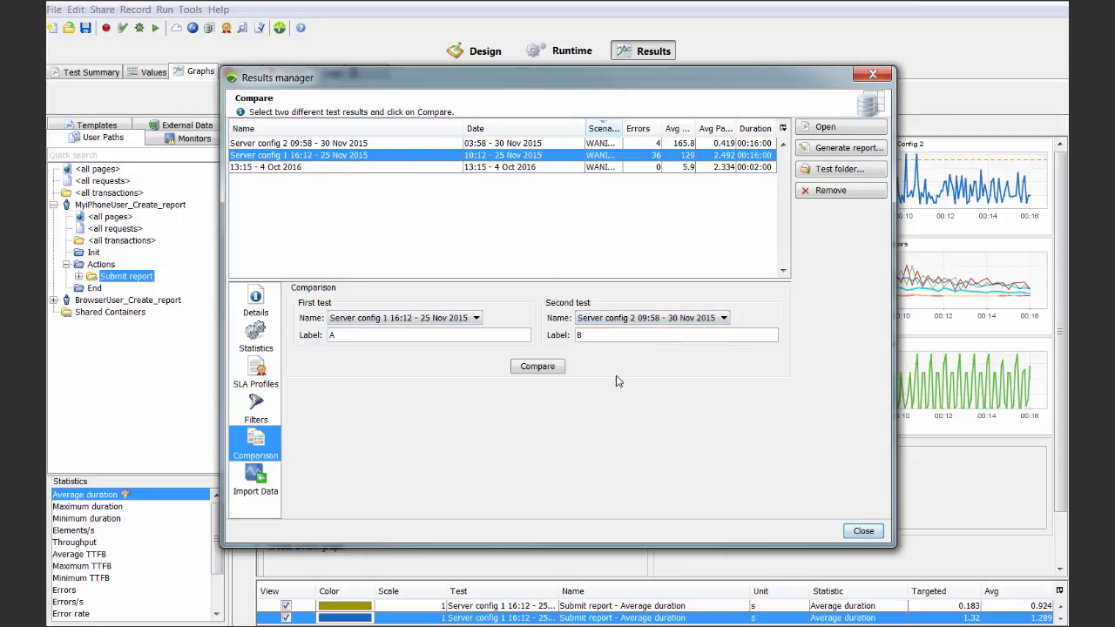
pyautogui.click(538, 366)
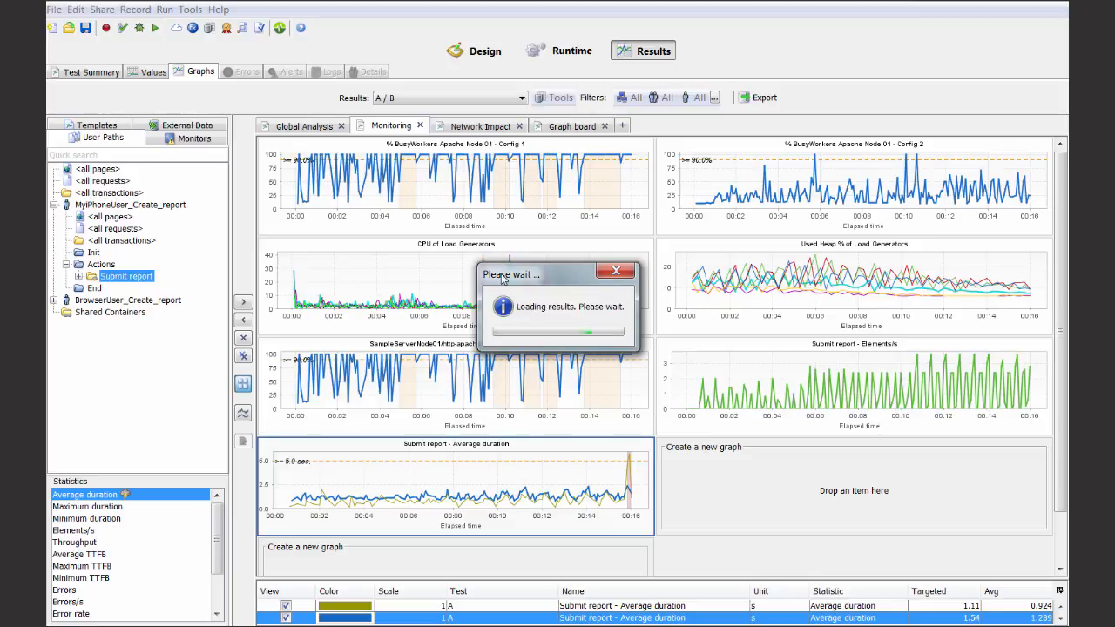
# Examine the A / B comparison in the test summary's results and statistics, and in the per-element values
pyautogui.click(82, 73)
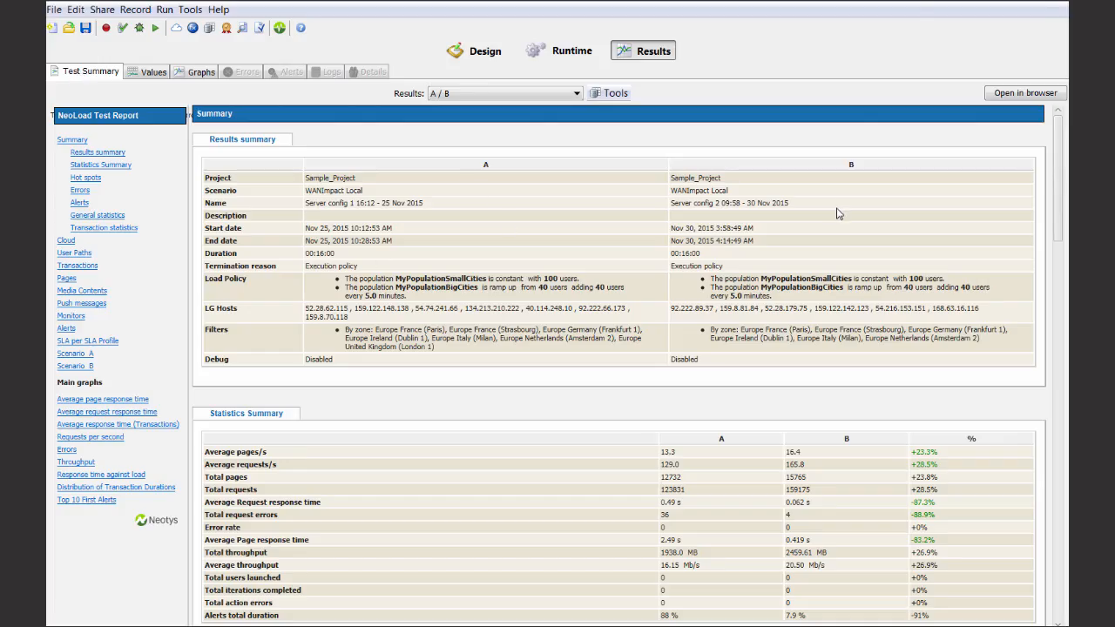
pyautogui.scroll(-3, 717, 463)
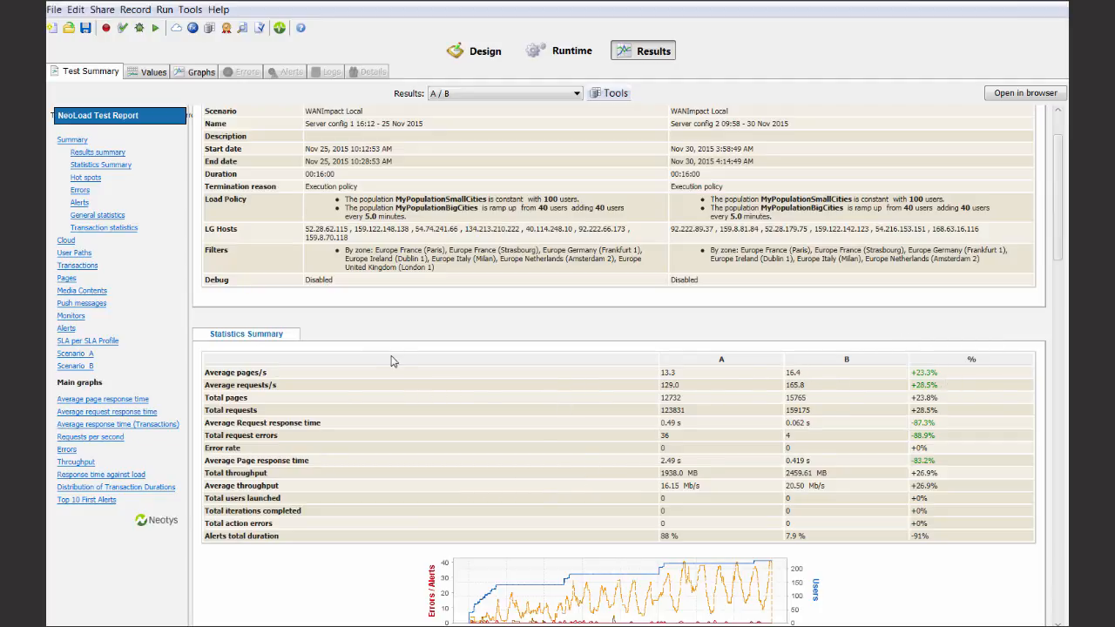
pyautogui.scroll(2, 297, 324)
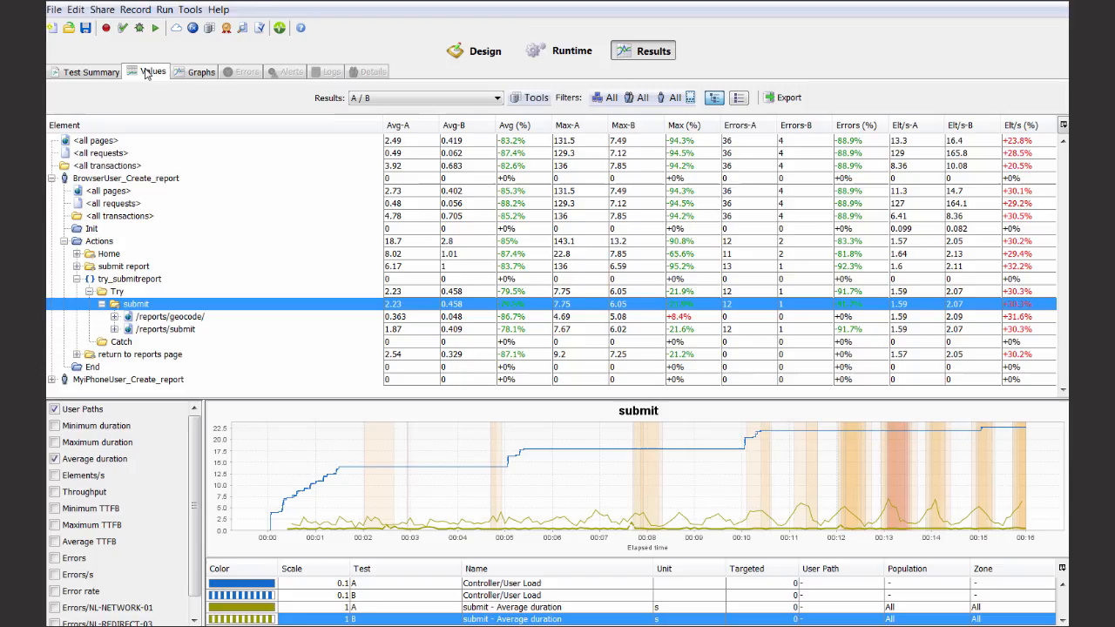
pyautogui.click(153, 71)
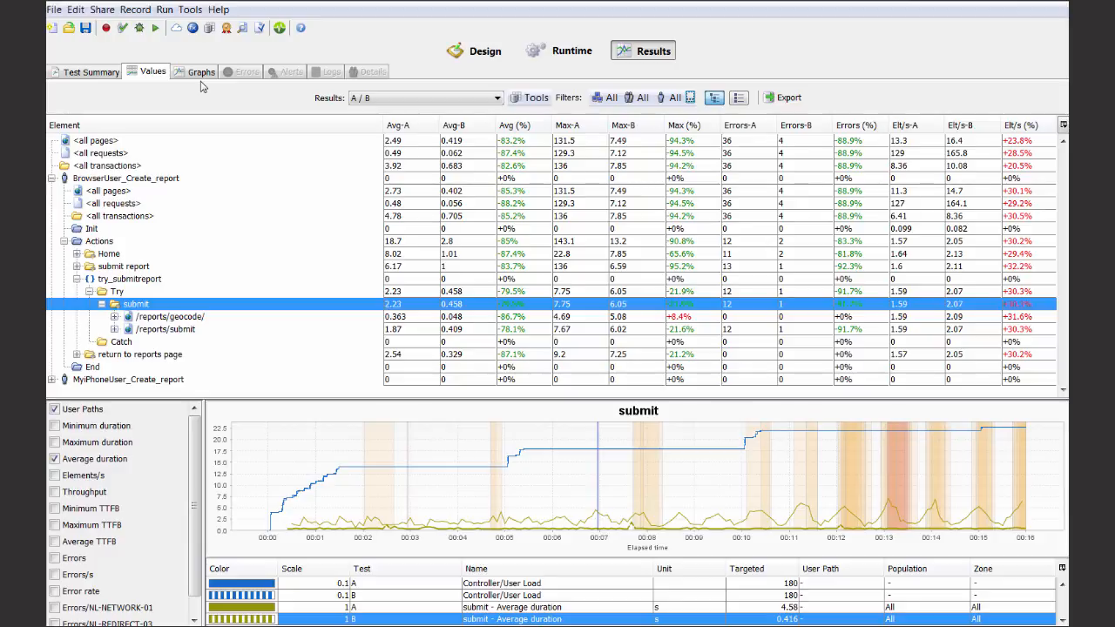
# Start generating a standard report for the Server config 2 09:58 - 30 Nov 2015 result and proceed to its contents
pyautogui.click(523, 100)
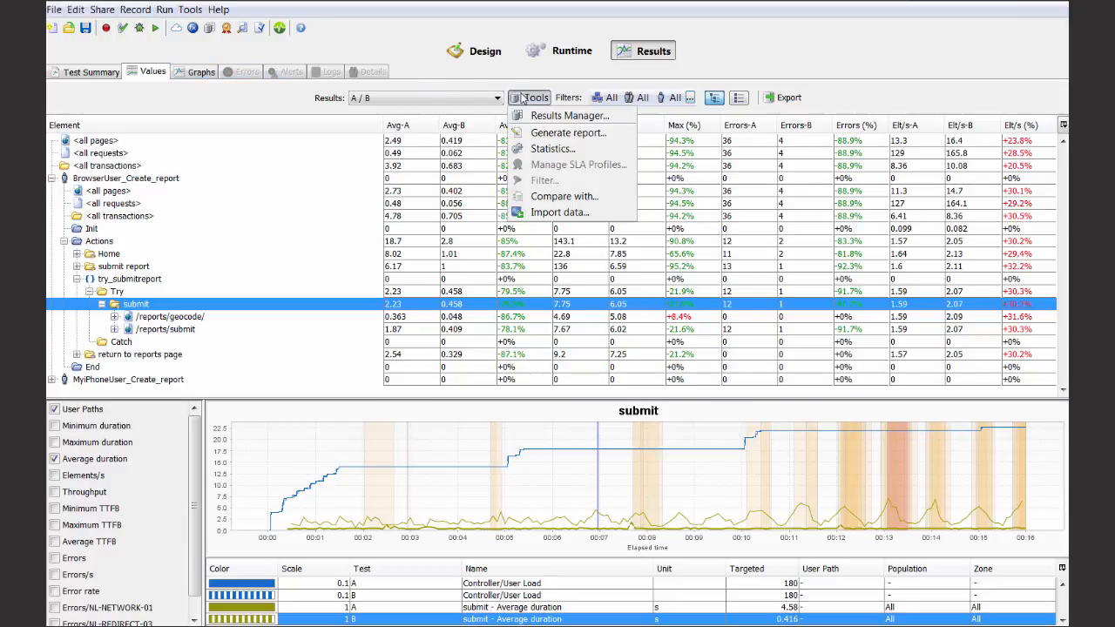
pyautogui.click(566, 130)
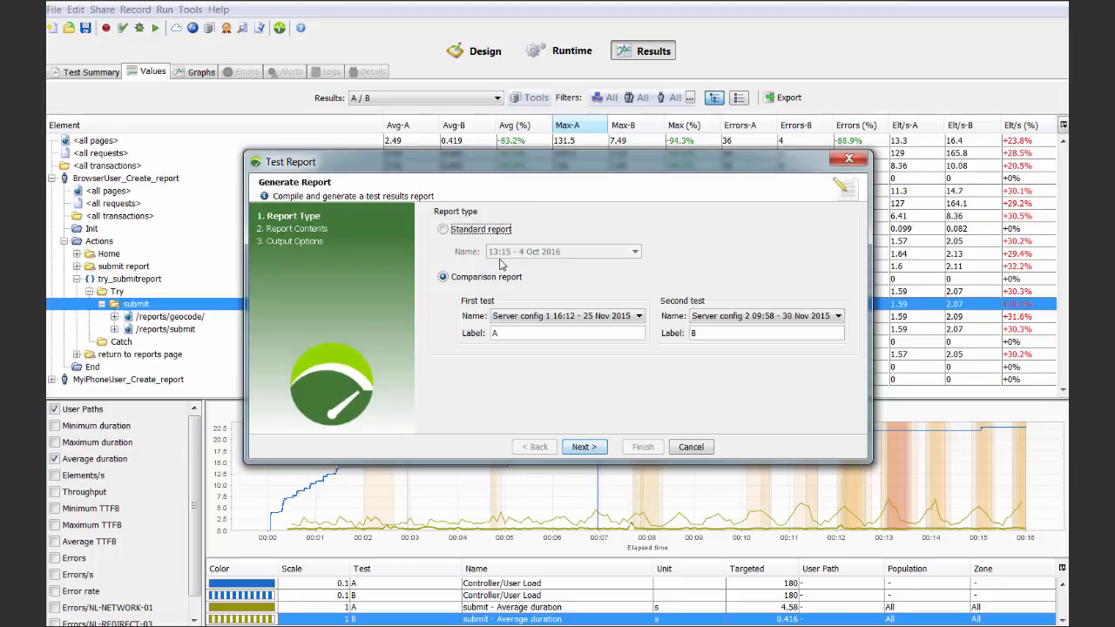
pyautogui.click(451, 231)
pyautogui.click(521, 254)
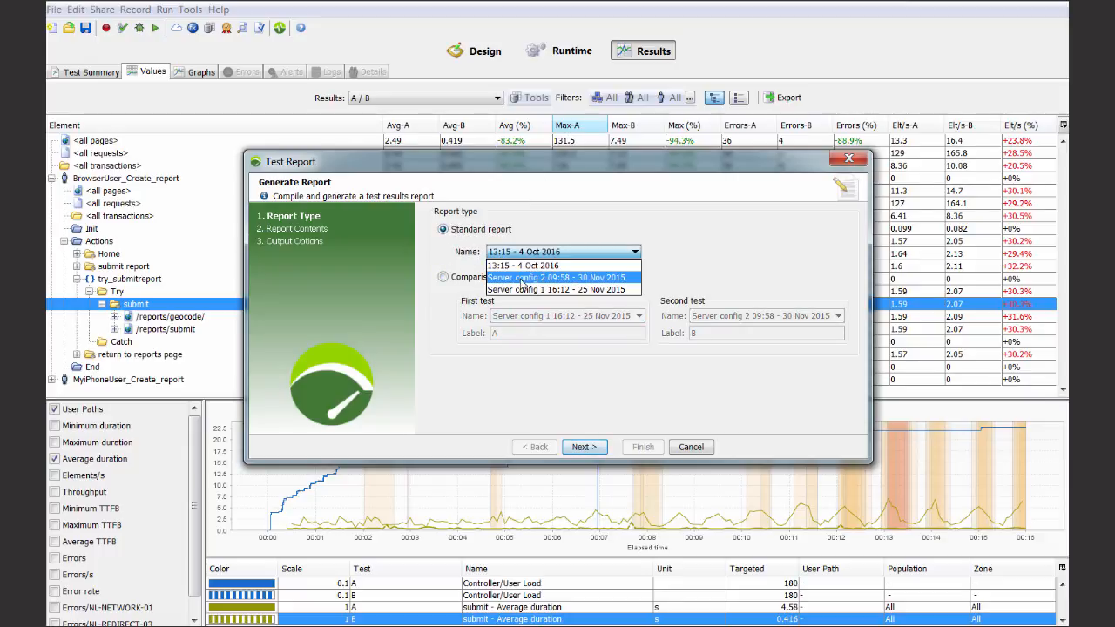
pyautogui.click(526, 279)
pyautogui.click(584, 447)
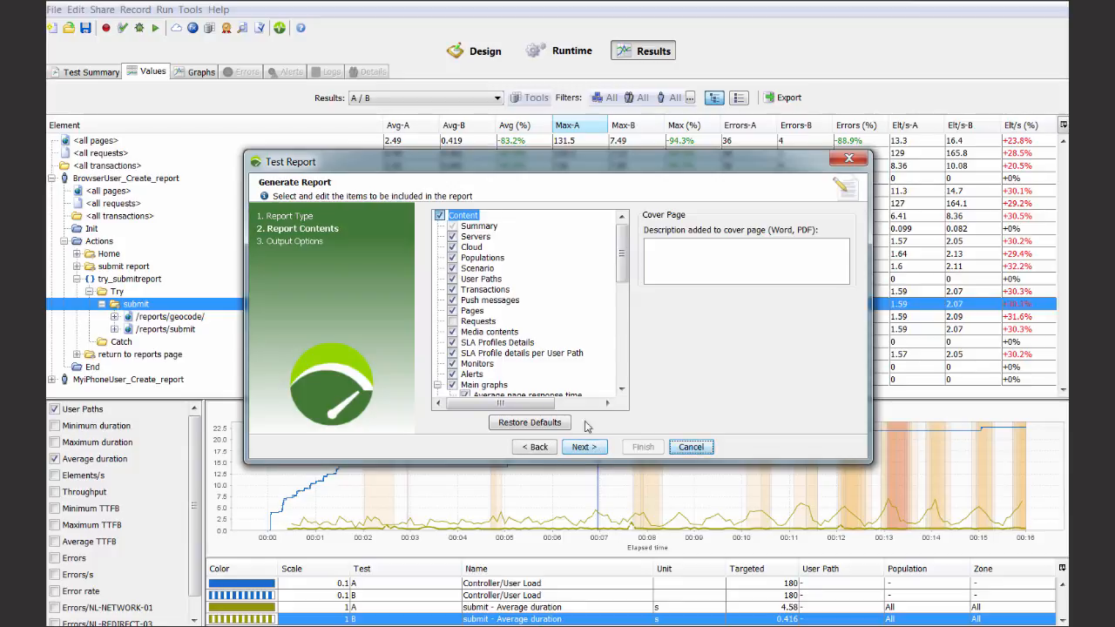
# Include all the graph boards, with their Global Analysis and Monitoring graphs, in the report contents
pyautogui.scroll(-8, 468, 250)
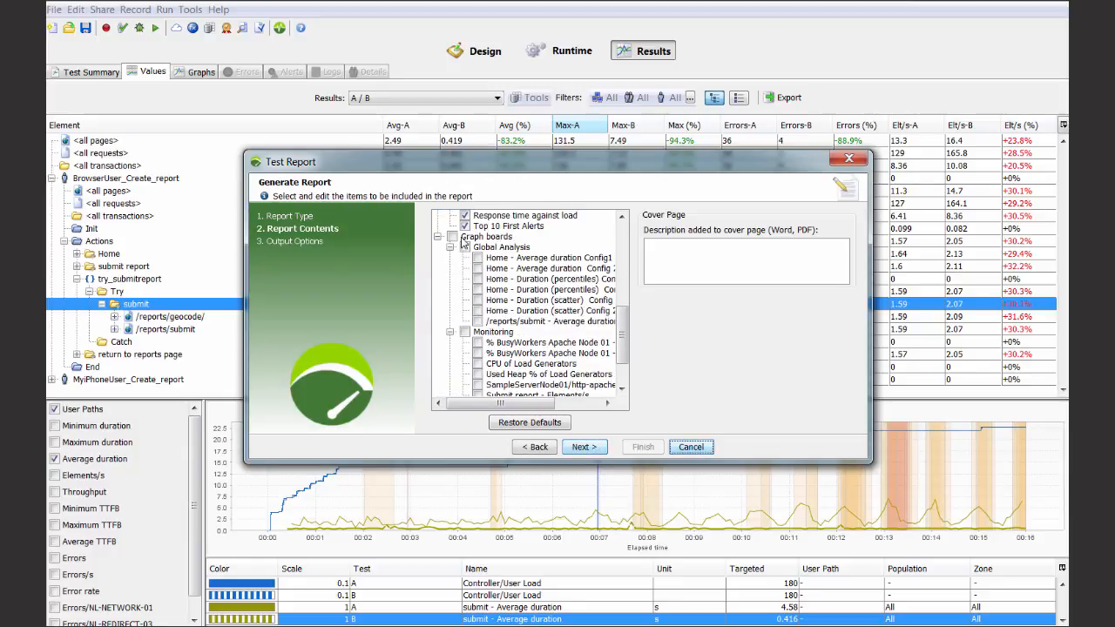
pyautogui.click(466, 238)
pyautogui.click(452, 237)
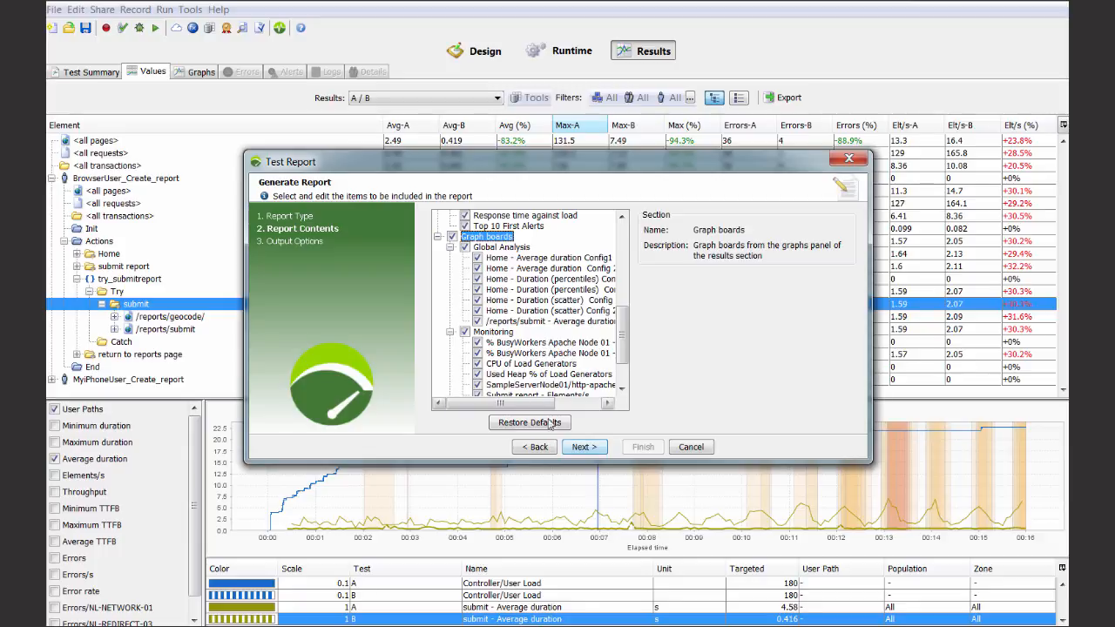
# Proceed to the report's output options, set the format to HTML, and view the presentation options for titles without changing them
pyautogui.click(578, 447)
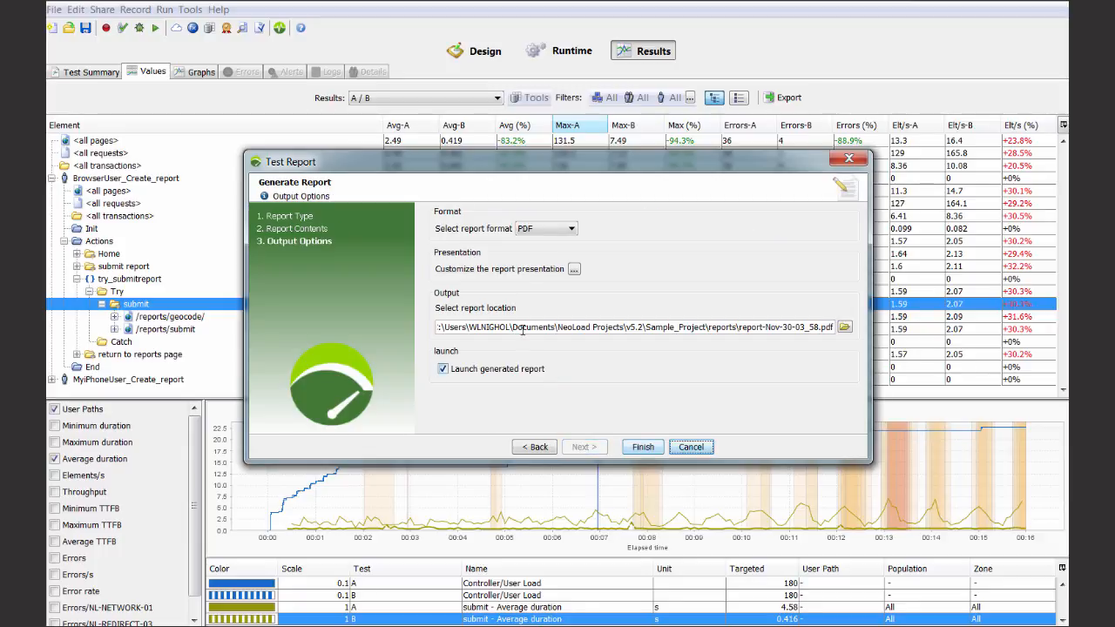
pyautogui.click(546, 228)
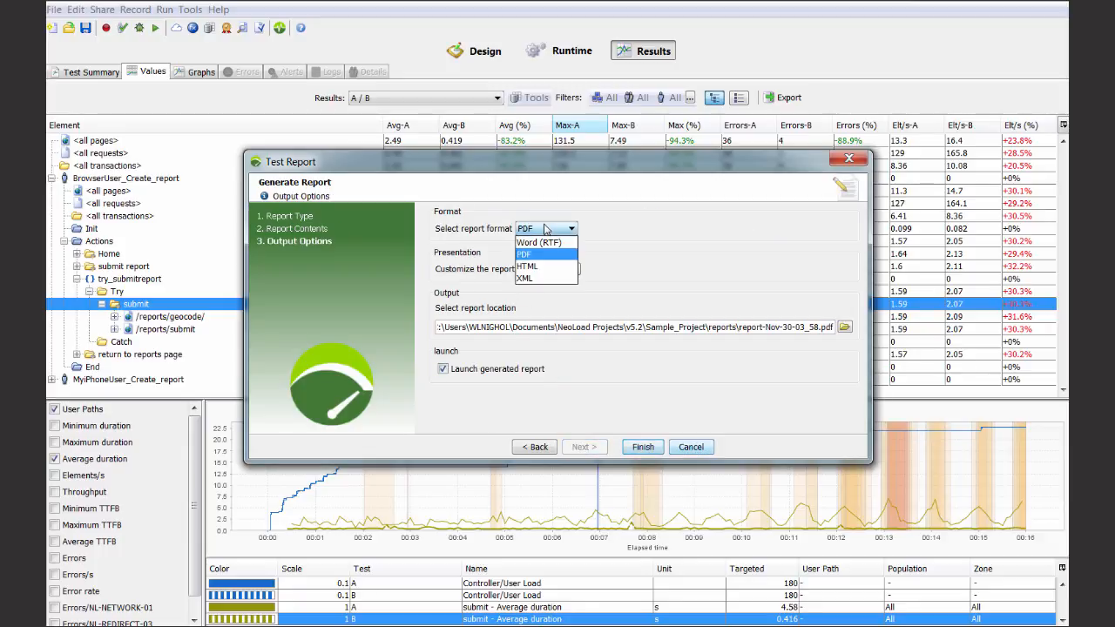
pyautogui.click(529, 268)
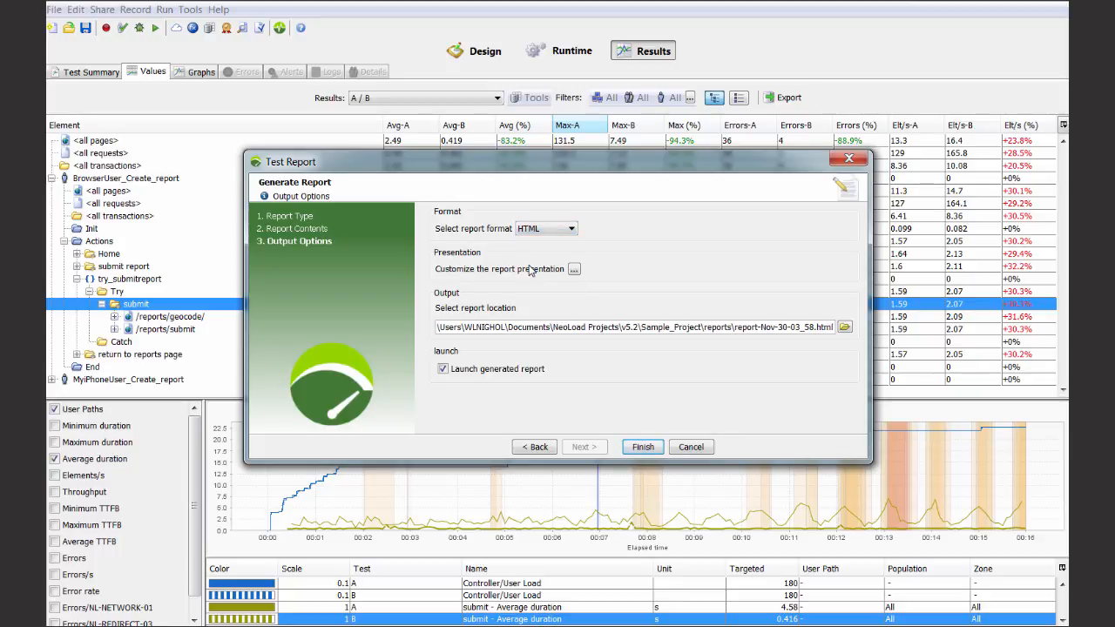
pyautogui.click(575, 269)
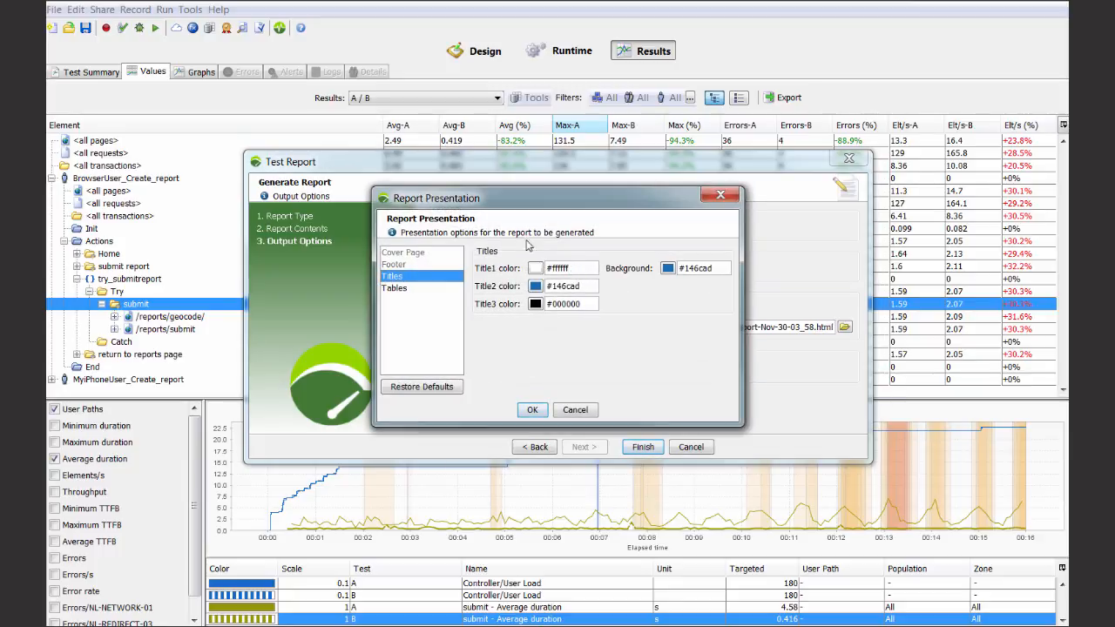
pyautogui.click(582, 410)
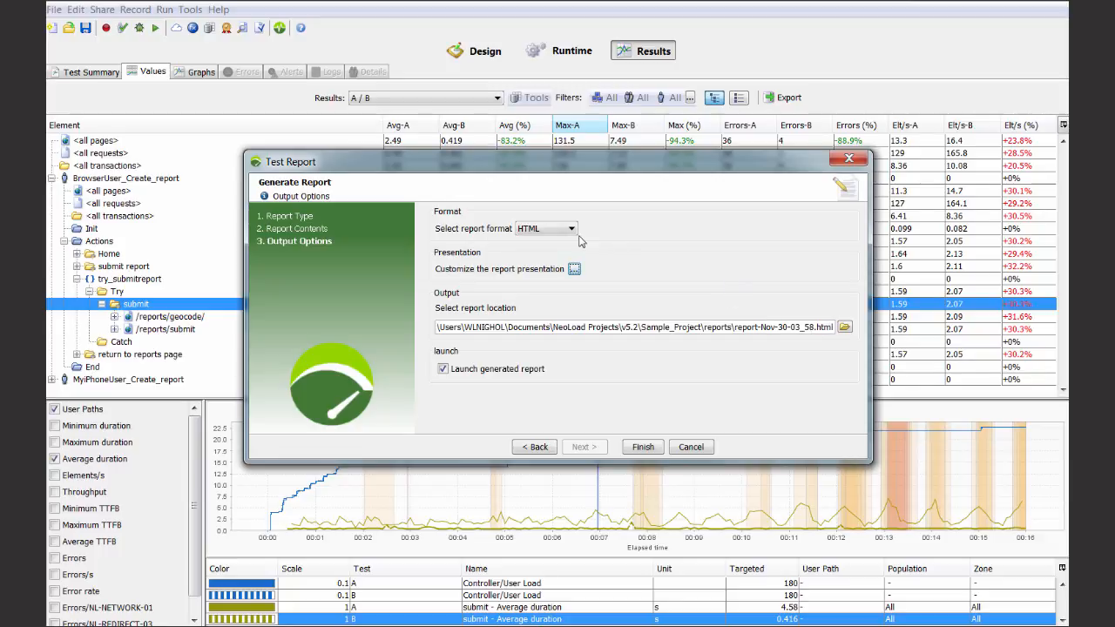
# Set the report format back to PDF and cancel the report generation
pyautogui.click(547, 231)
pyautogui.click(527, 254)
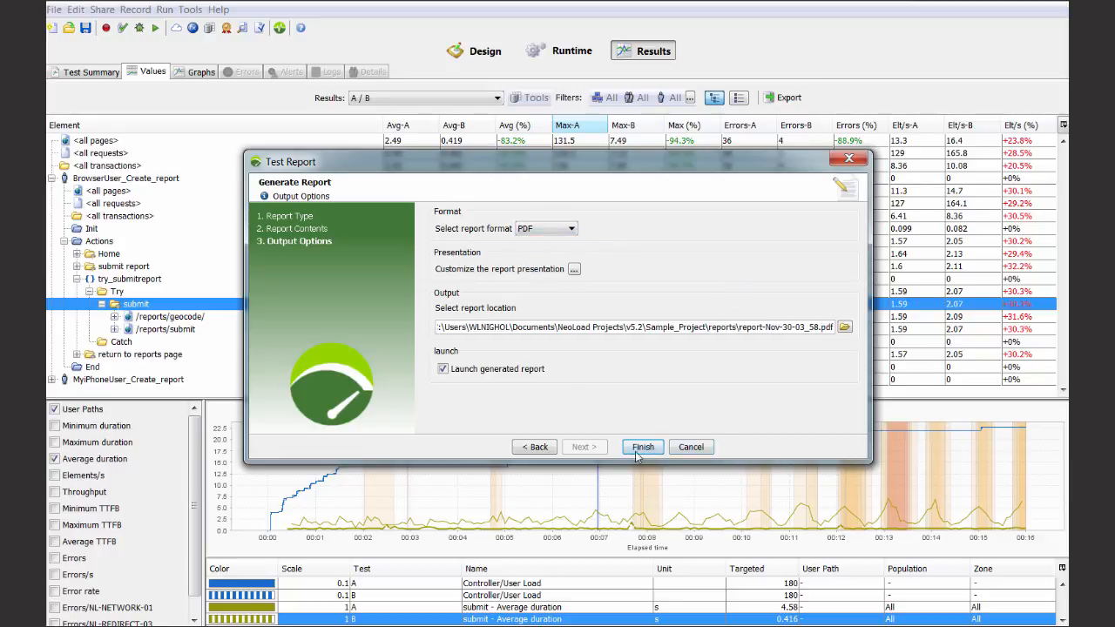
pyautogui.click(689, 448)
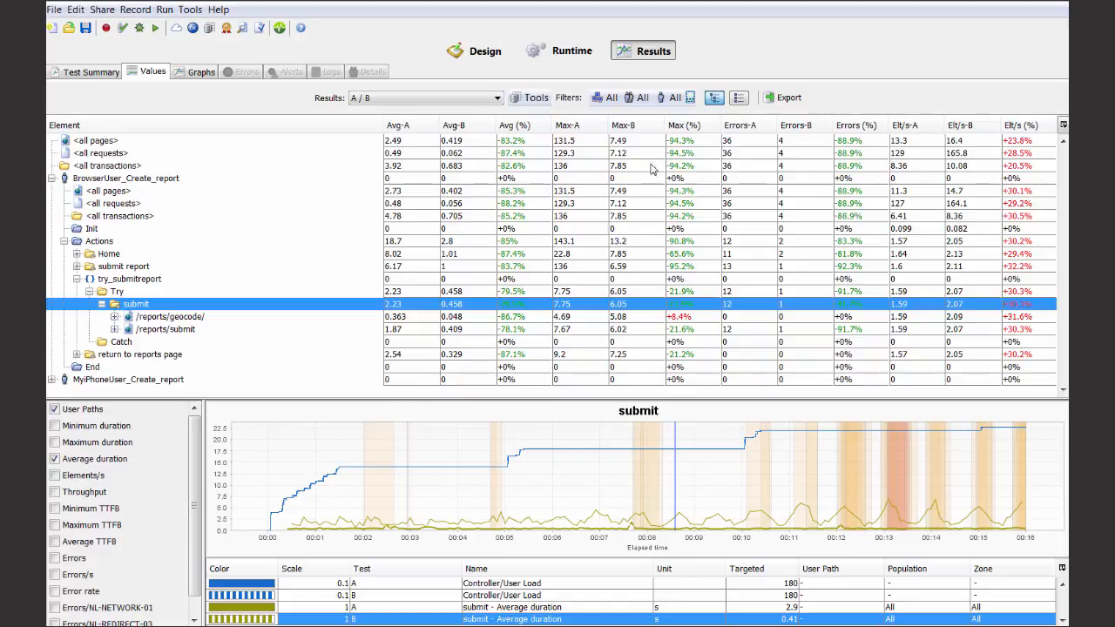
# Return to the project's design and show its User Paths
pyautogui.click(471, 61)
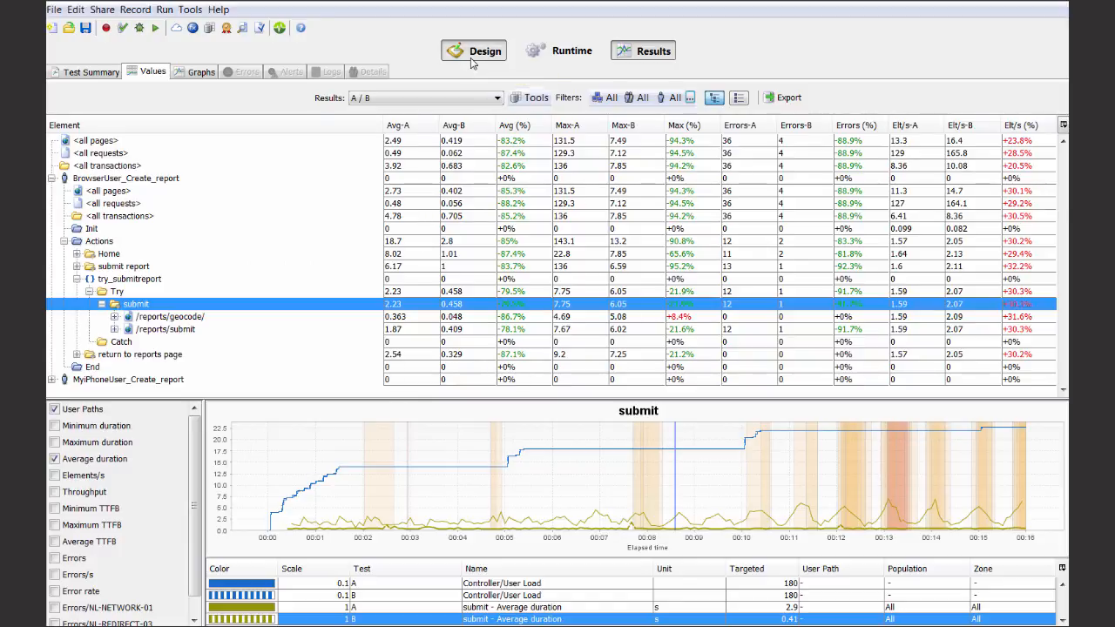
pyautogui.click(80, 72)
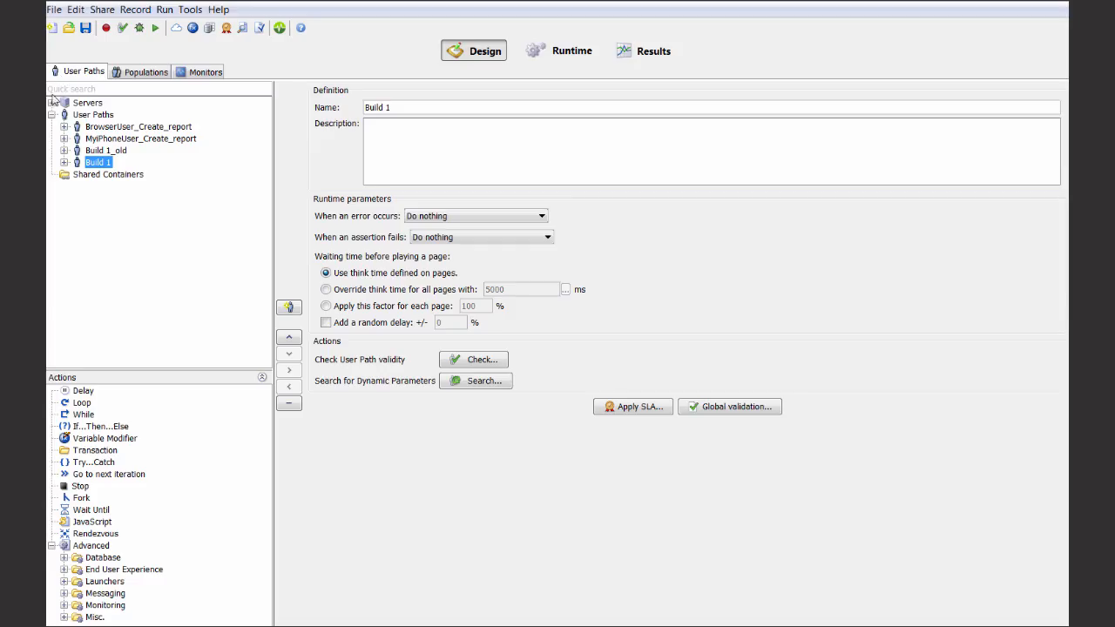